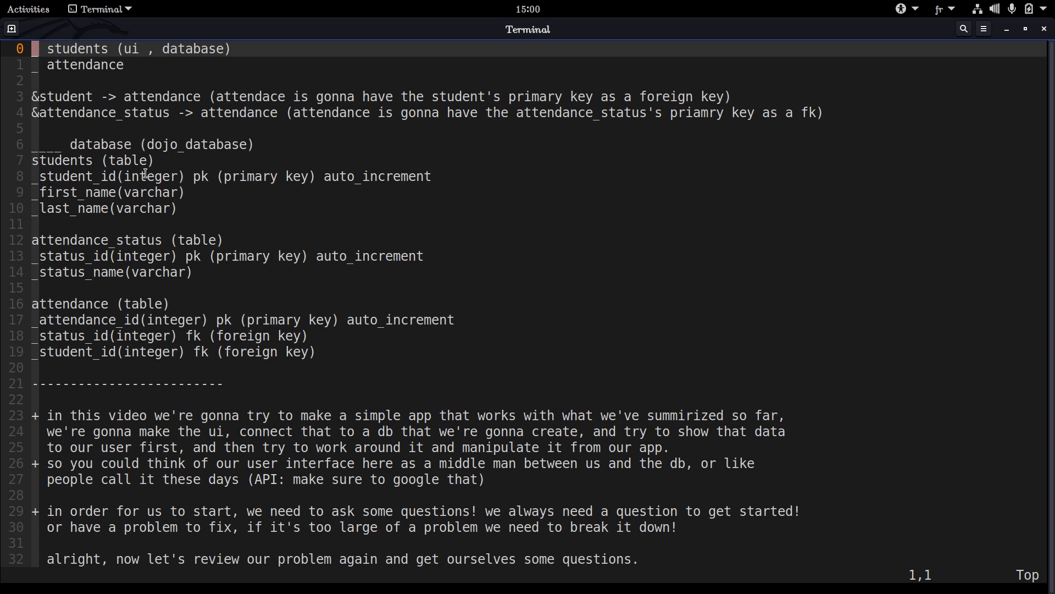
Look over the notes on the students and attendance parts and the planned dojo_database tables
left_click_drag(357, 351, 171, 224)
left_click(40, 153)
left_click(199, 209)
triple_click(98, 88)
left_click(98, 88)
left_click_drag(35, 97, 44, 96)
left_click(364, 106)
key("8")
key("j")
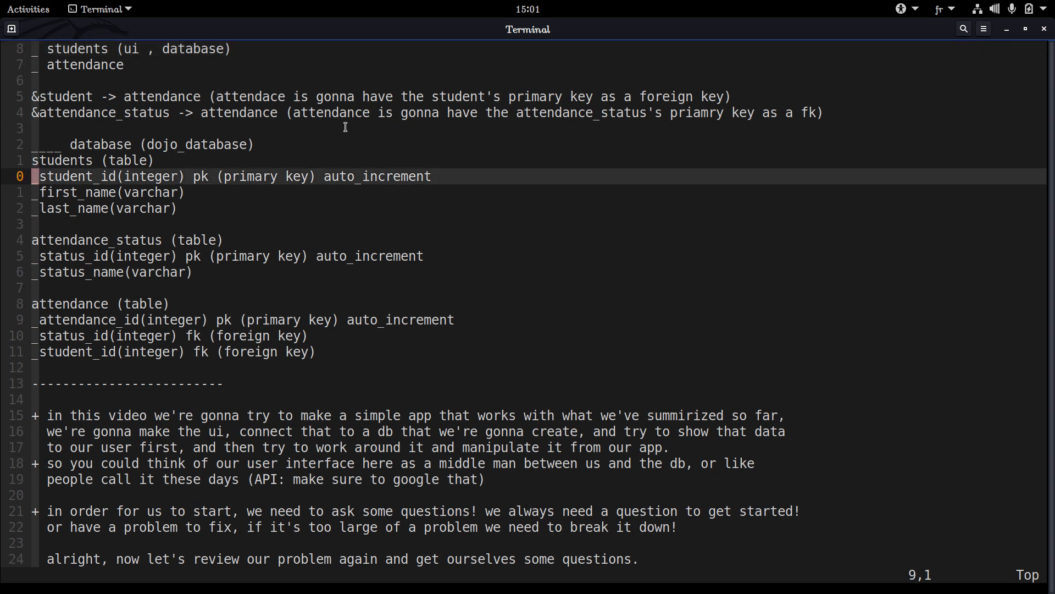
key("4")
key("k")
key("4")
key("k")
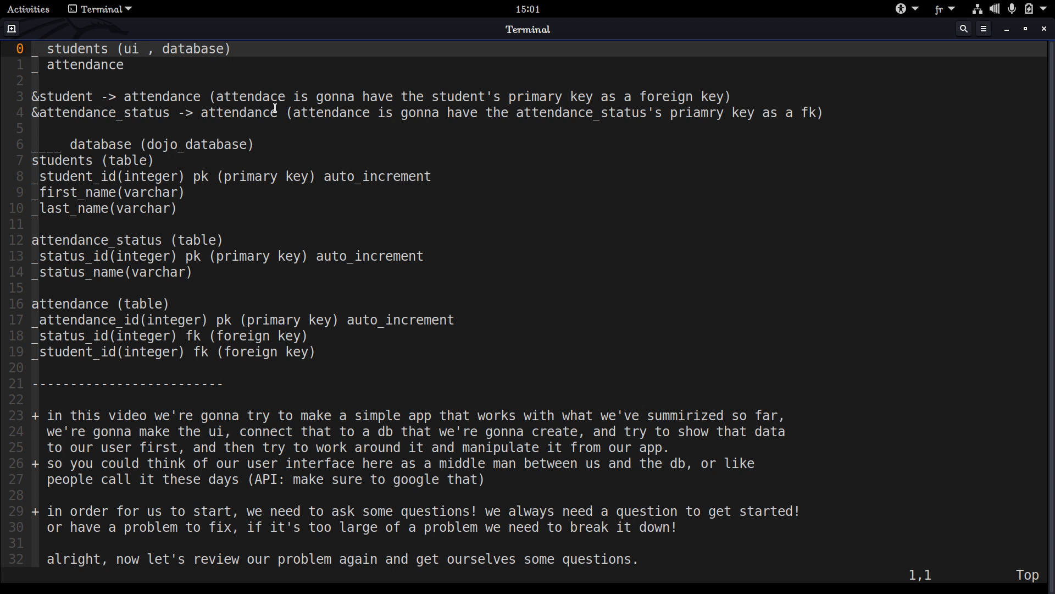
Examine the two relationship lines linking student and attendance_status to attendance
double_click(64, 113)
left_click(189, 112)
double_click(214, 112)
double_click(198, 96)
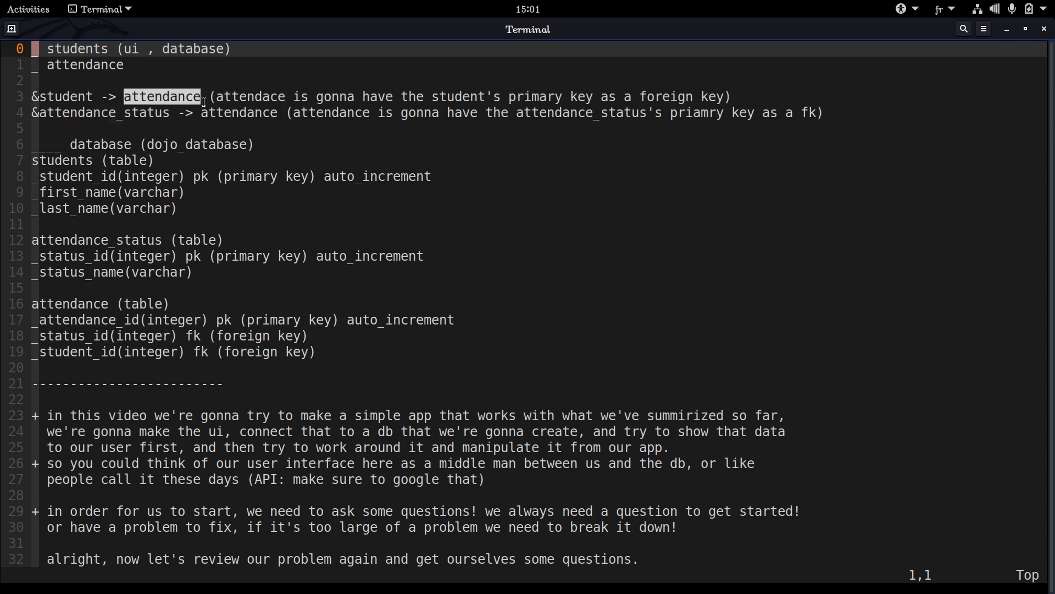
double_click(49, 97)
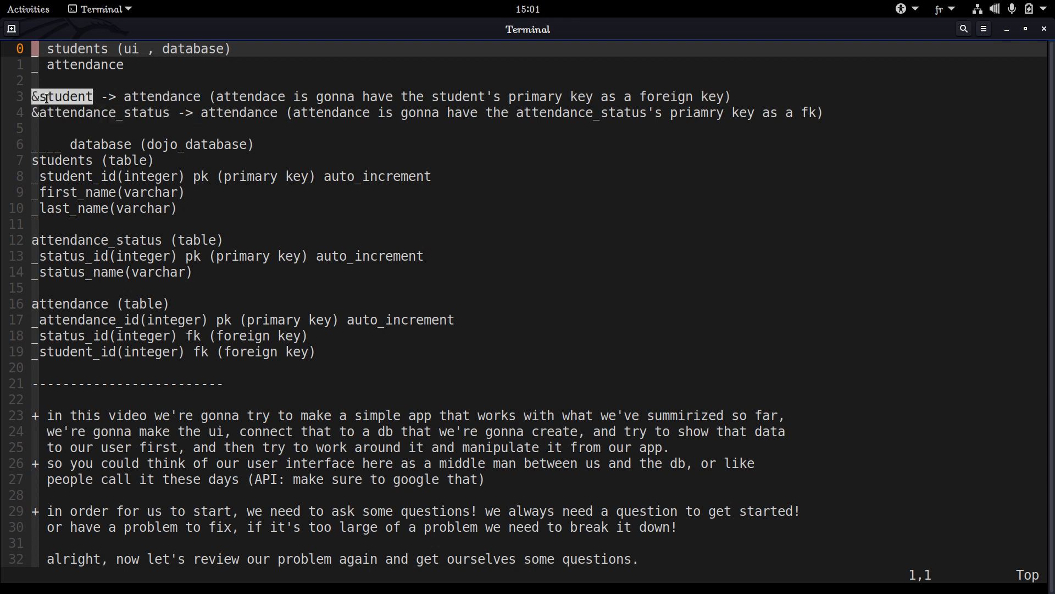
left_click(64, 93)
double_click(64, 94)
left_click(131, 94)
double_click(131, 95)
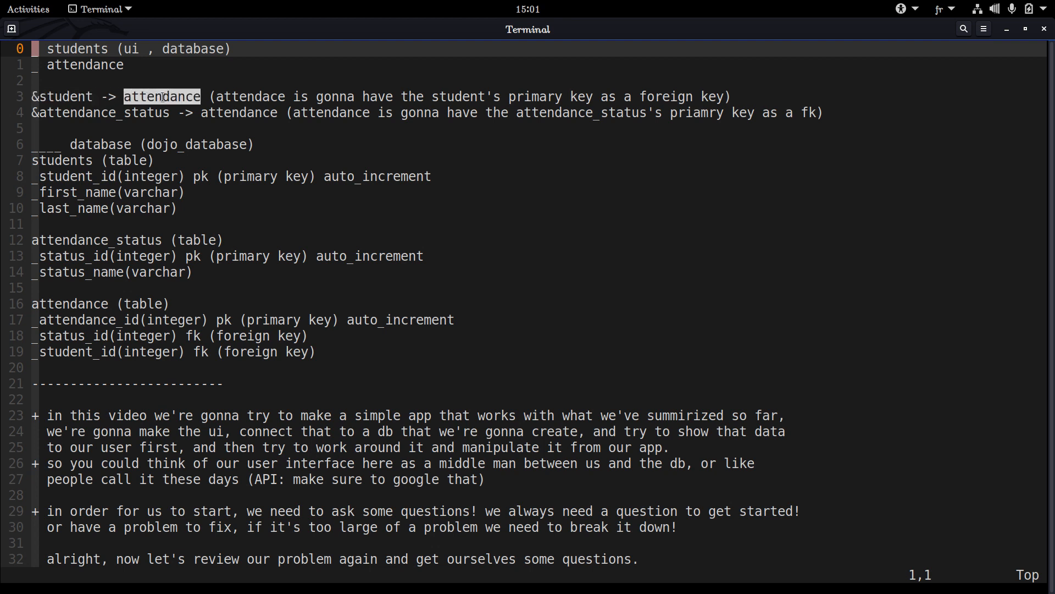
double_click(68, 96)
left_click(69, 97)
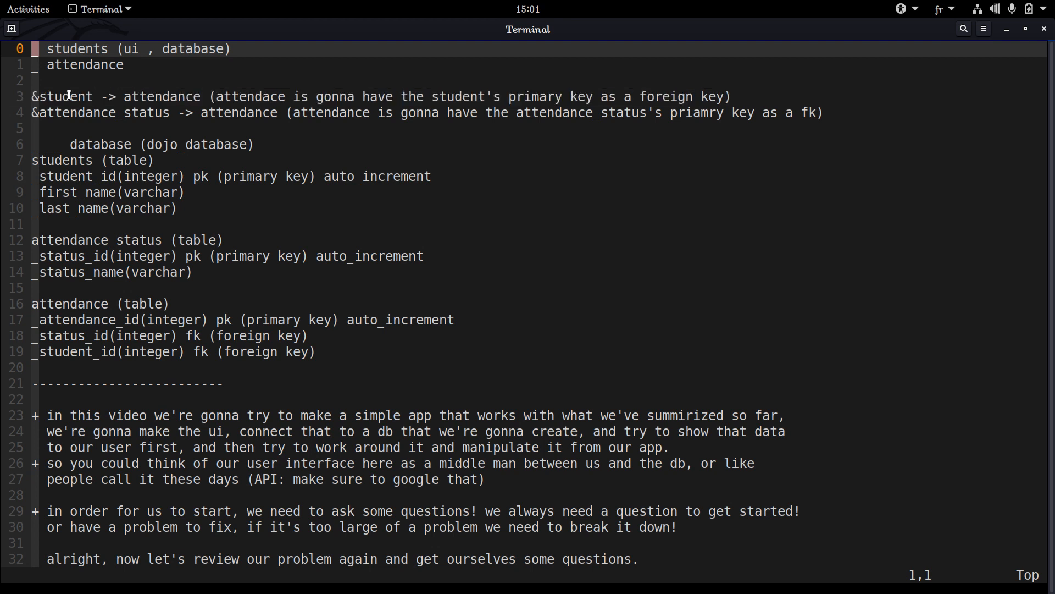
double_click(68, 97)
left_click(157, 96)
double_click(157, 96)
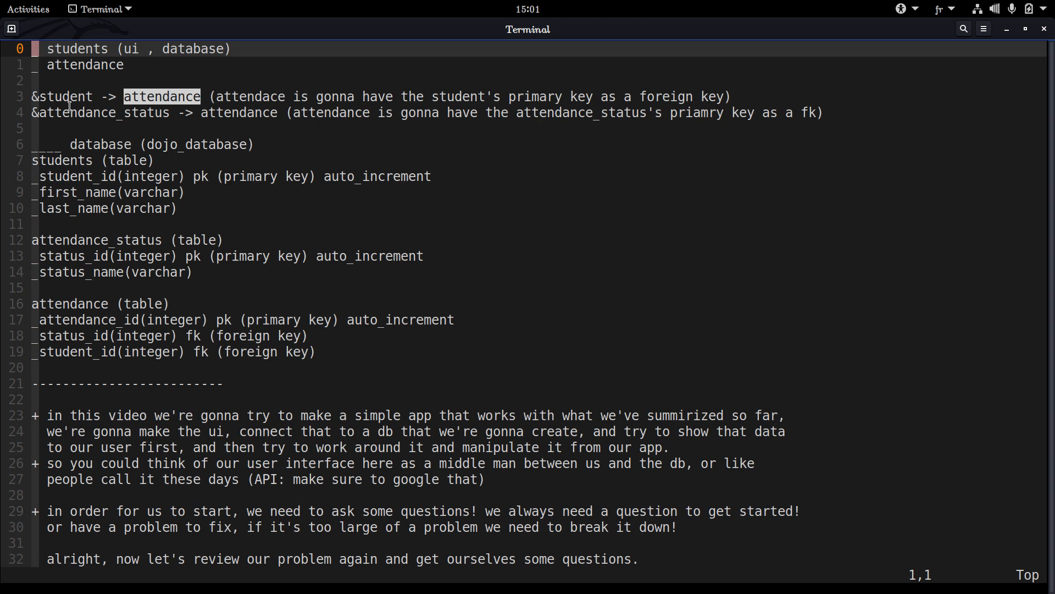
left_click_drag(102, 99, 106, 103)
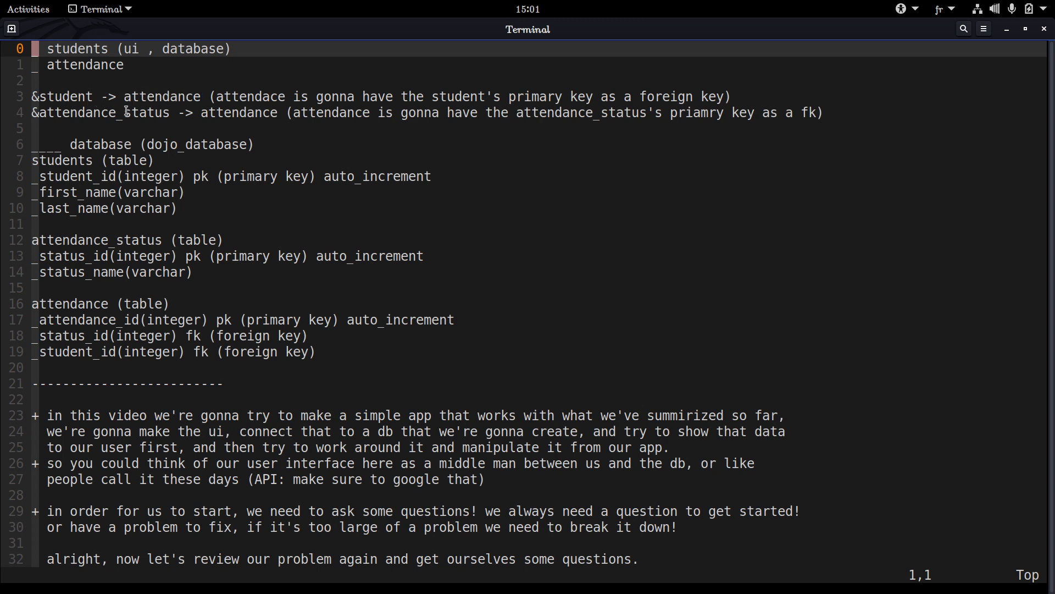
double_click(127, 111)
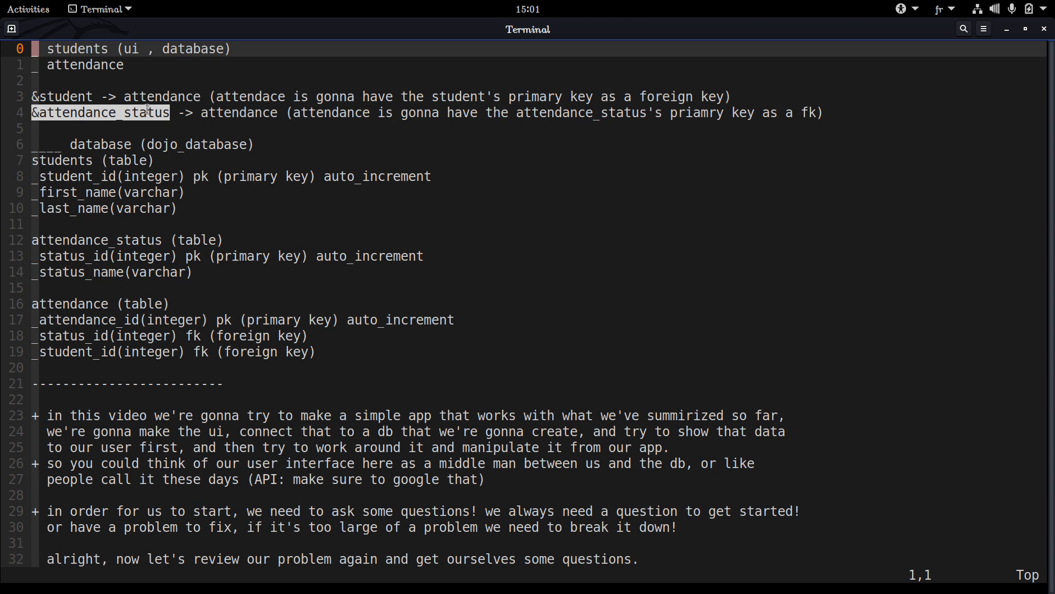
double_click(108, 109)
left_click(107, 109)
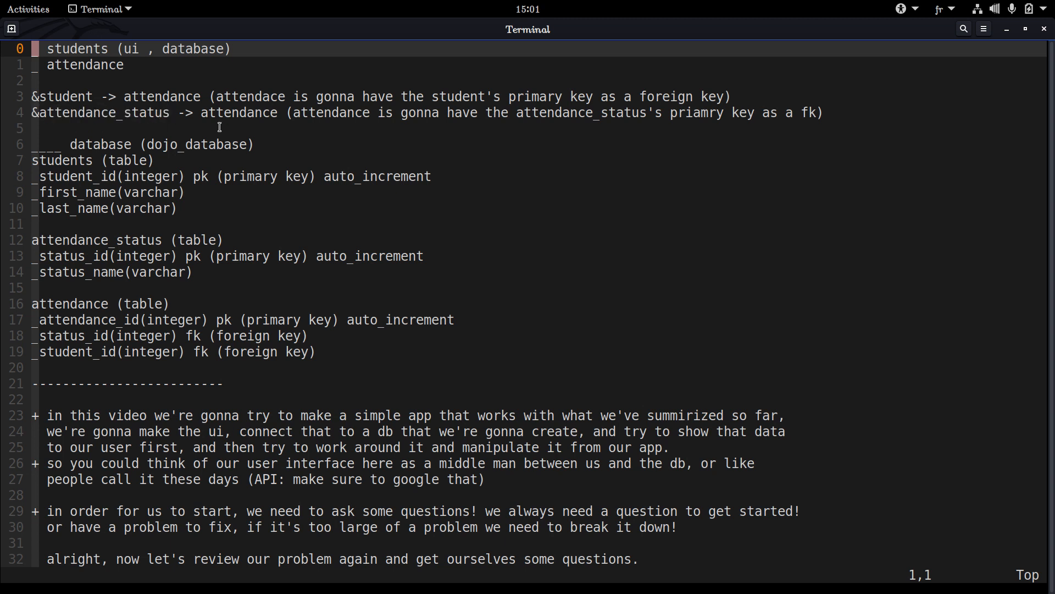
In the second relationship line, replace the source table attendance_status after the & sign with attendance
key("j")
key("j")
key("j")
key("j")
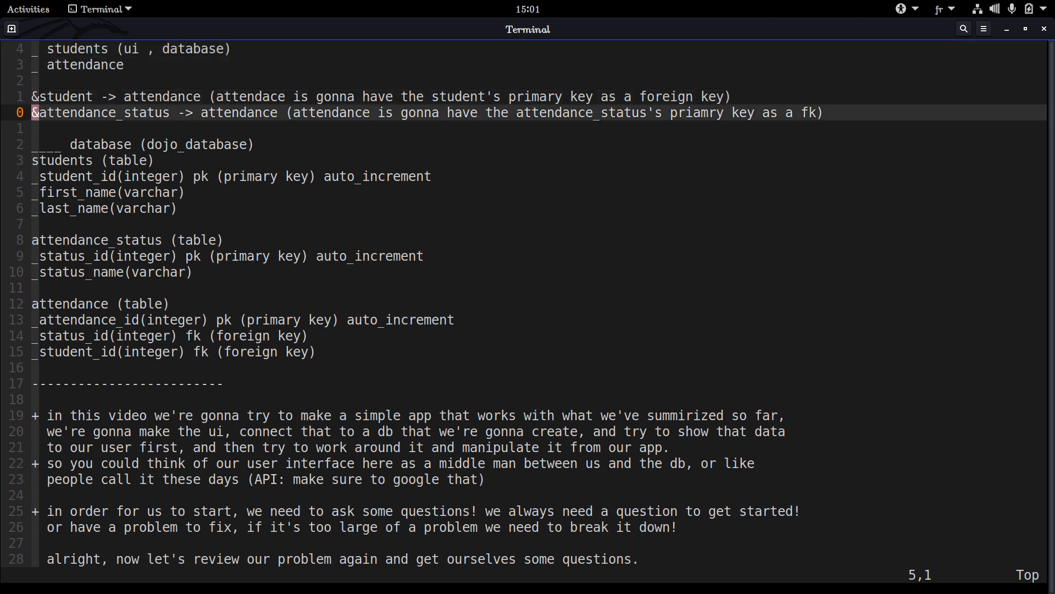
type("l")
type("cwattend")
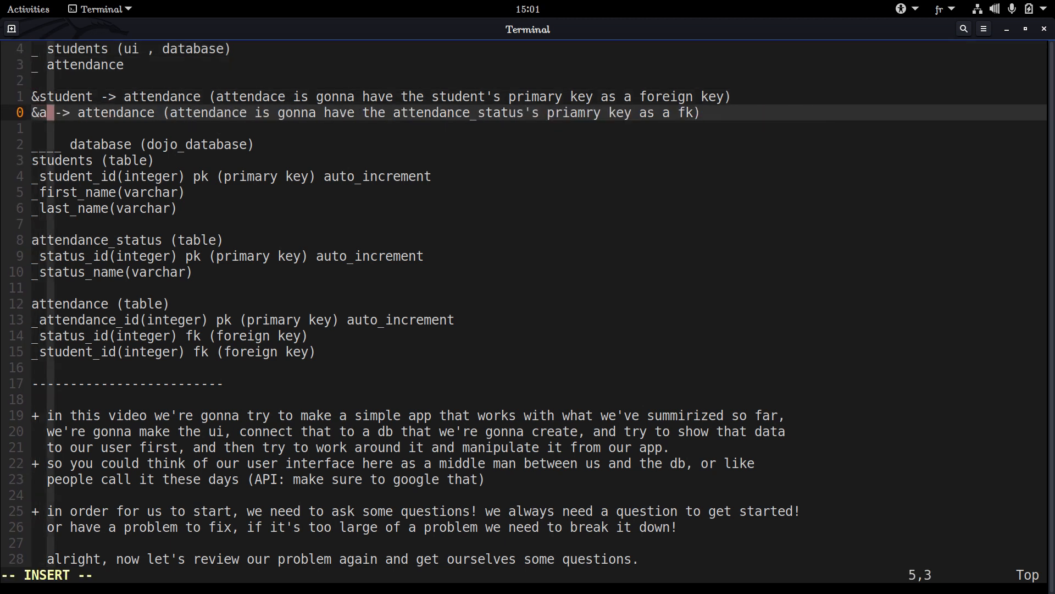
type("ance")
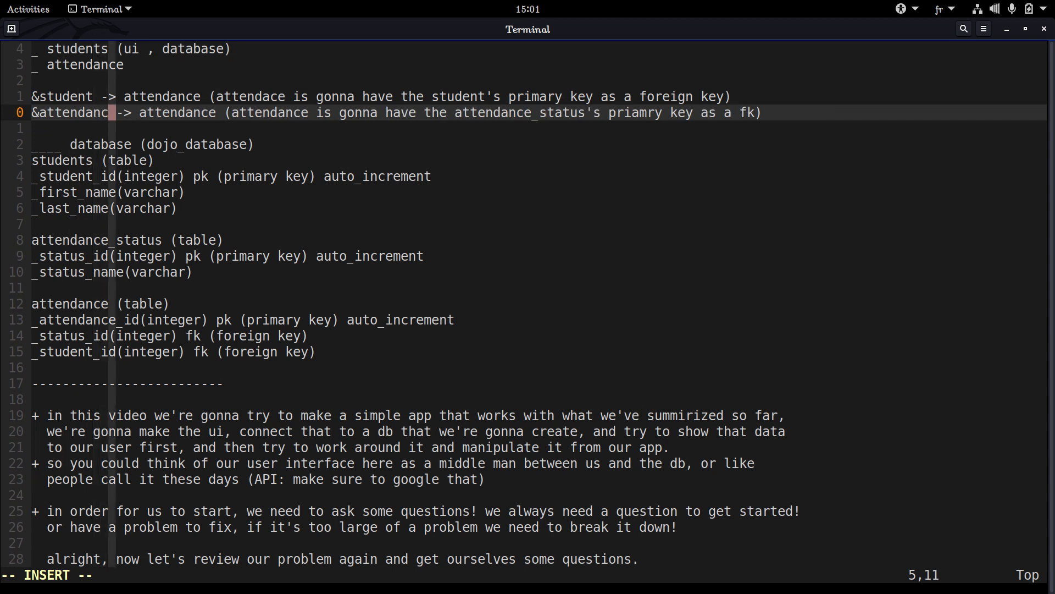
key("Escape")
Change the target table of the second relationship line to attendance_status and save the file
key("l")
key("l")
key("l")
key("l")
key("l")
key("l")
key("l")
key("l")
key("l")
key("l")
key("l")
key("l")
key("l")
key("l")
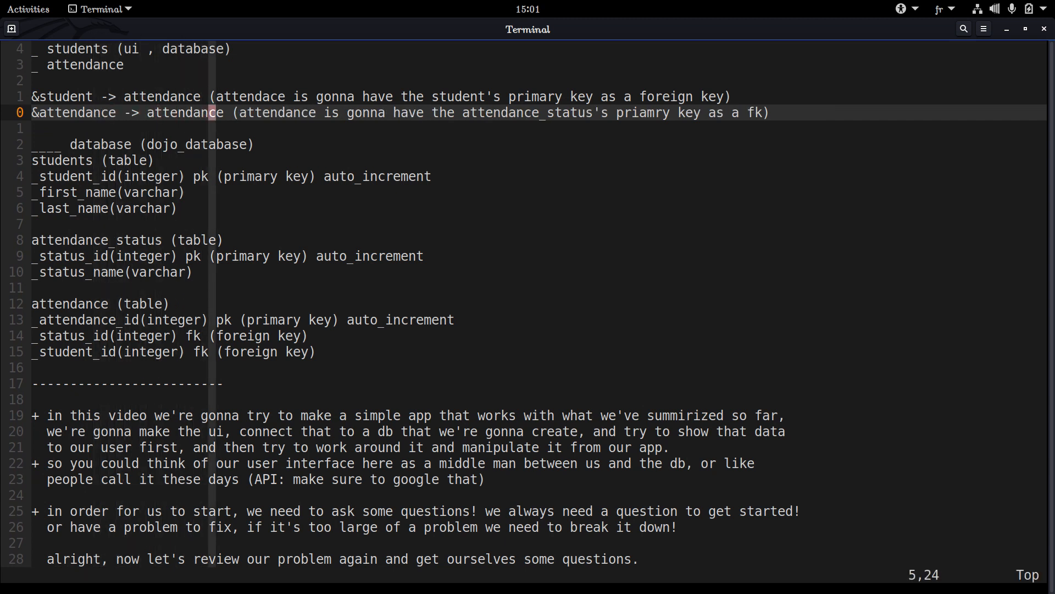
type("ance_status")
key("BackSpace")
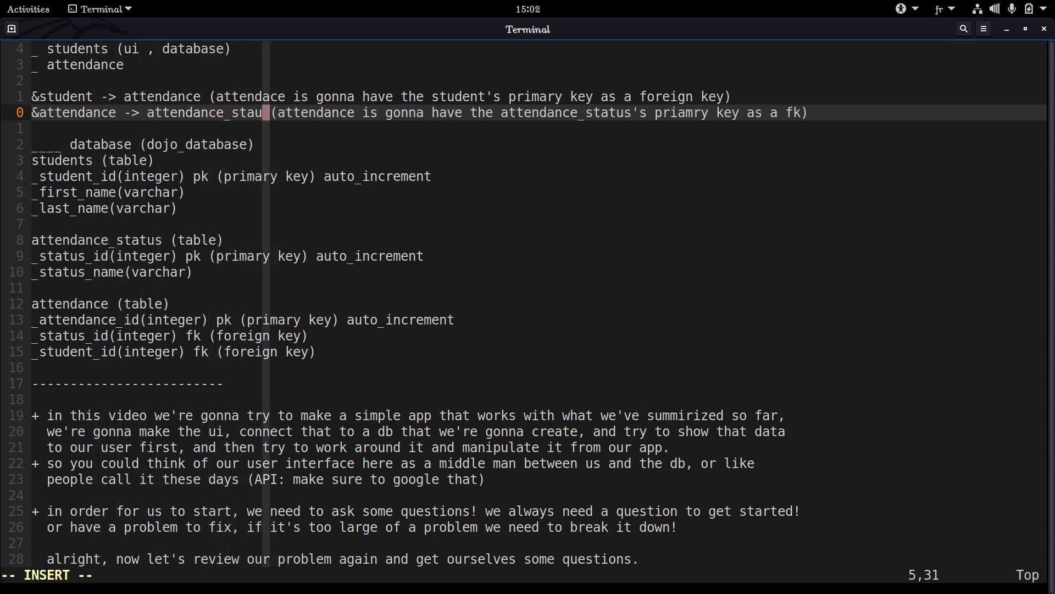
key("BackSpace")
key("BackSpace")
type("atus")
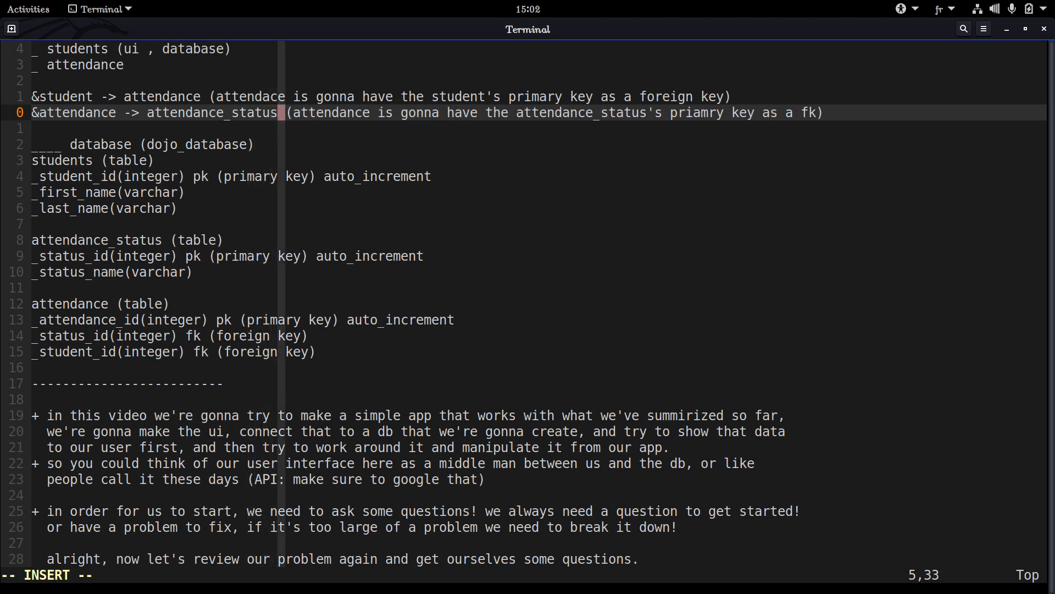
key("Escape")
type(":w")
key("Return")
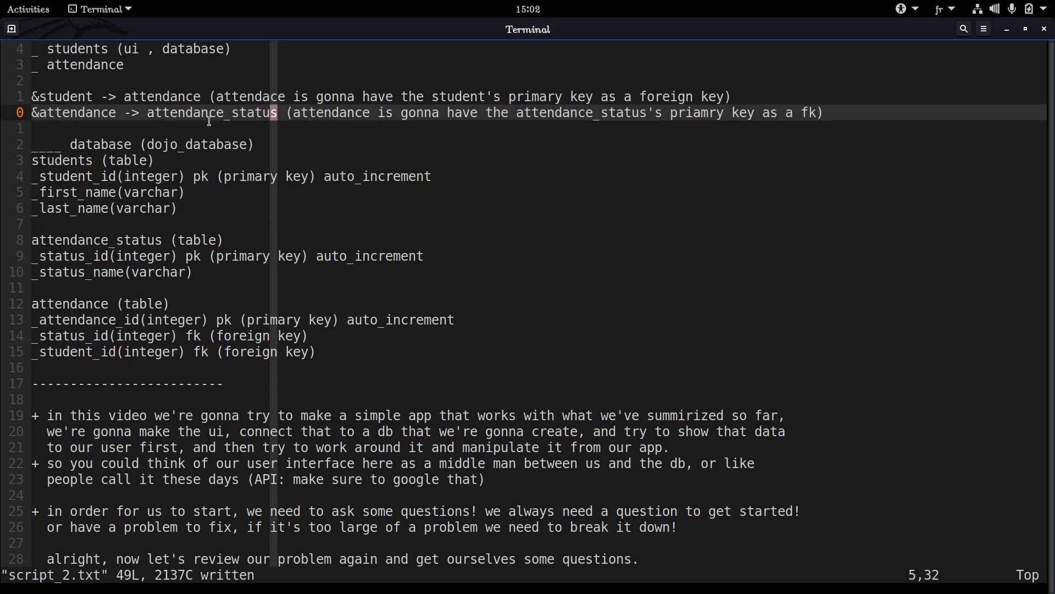
Review the corrected attendance -> attendance_status relationship and the table definitions under dojo_database
double_click(100, 114)
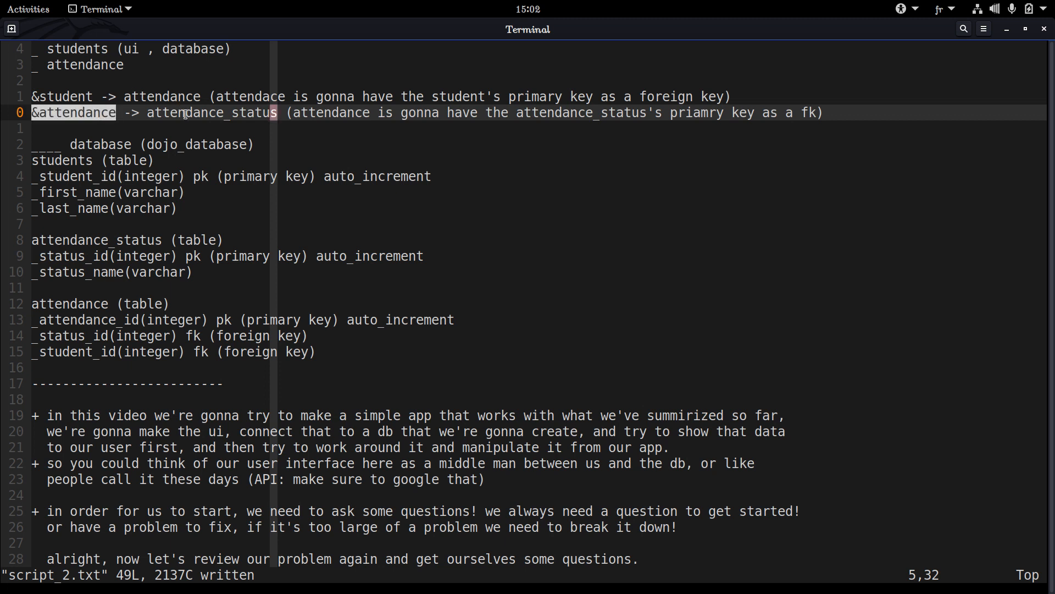
double_click(203, 108)
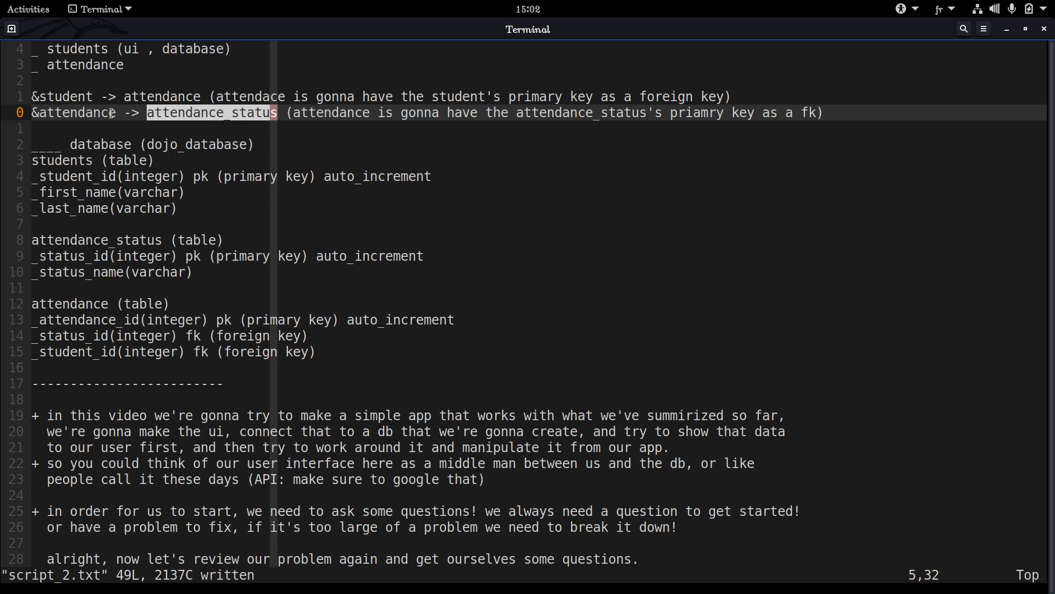
double_click(81, 115)
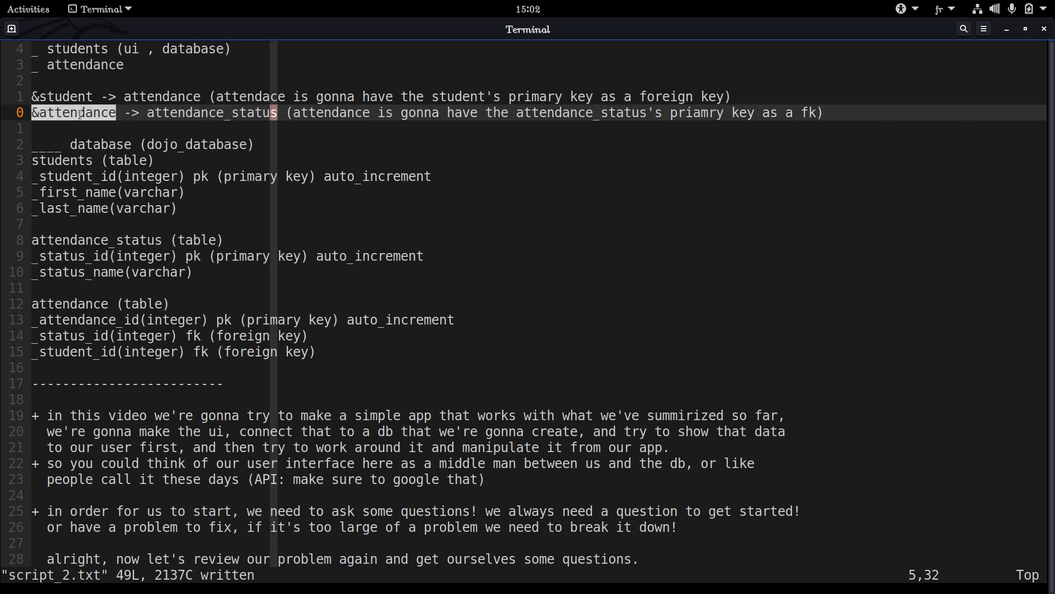
double_click(189, 110)
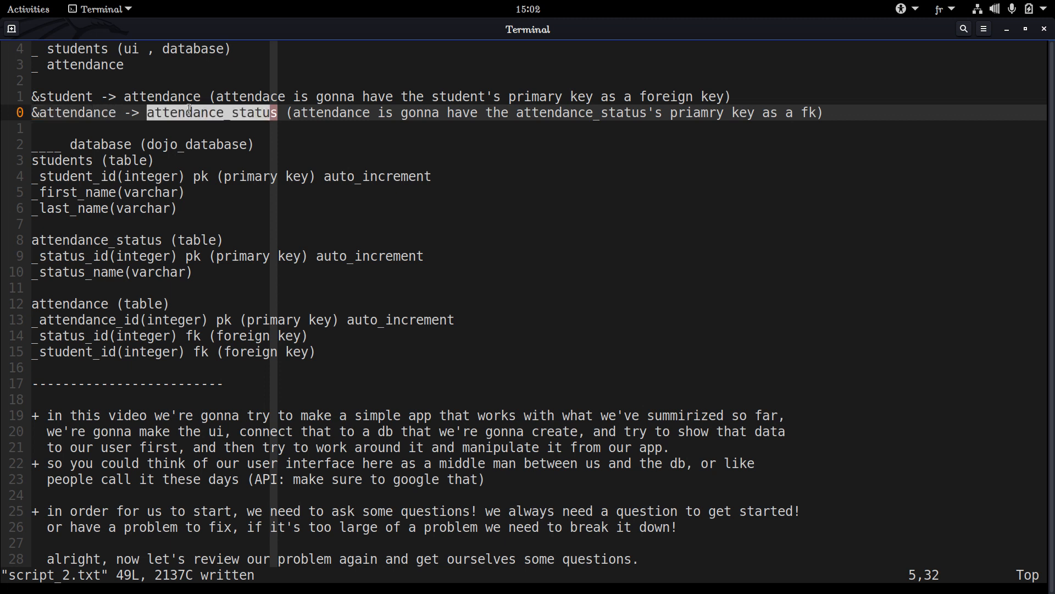
left_click(62, 109)
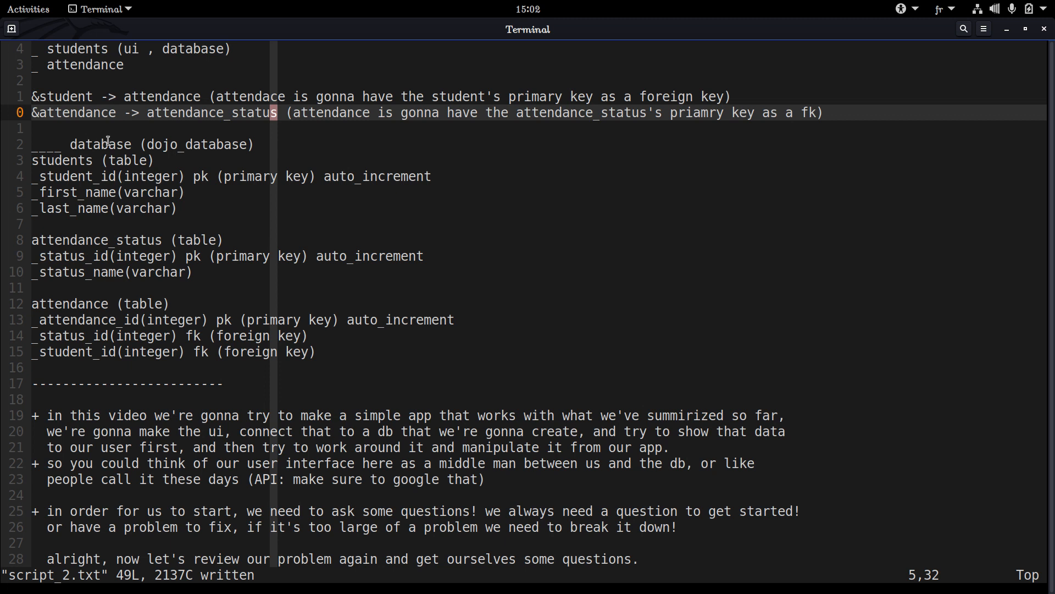
key("4")
key("j")
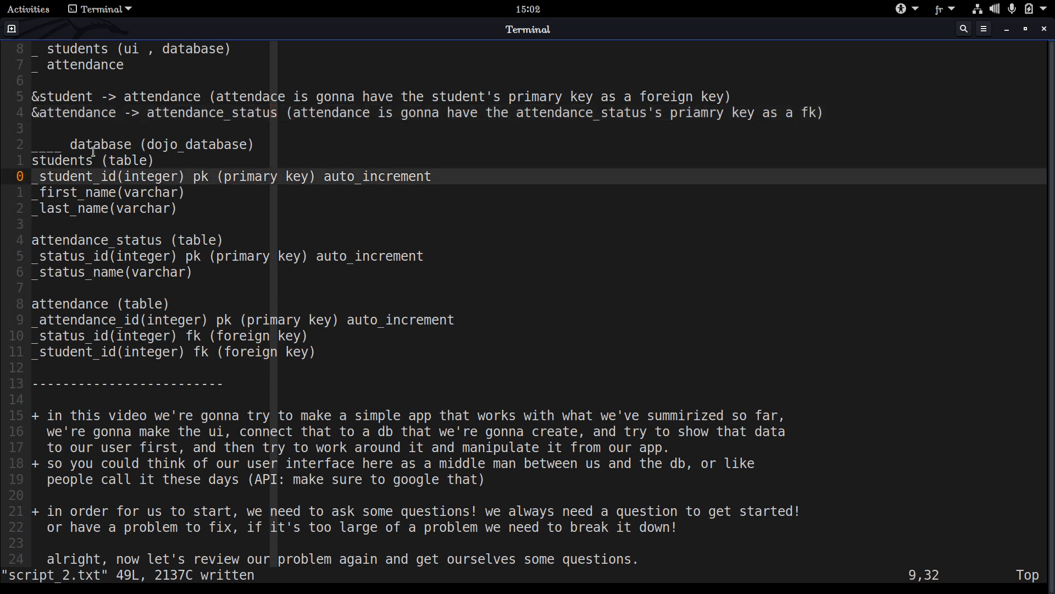
key("4")
key("k")
key("4")
key("j")
left_click_drag(77, 143, 141, 355)
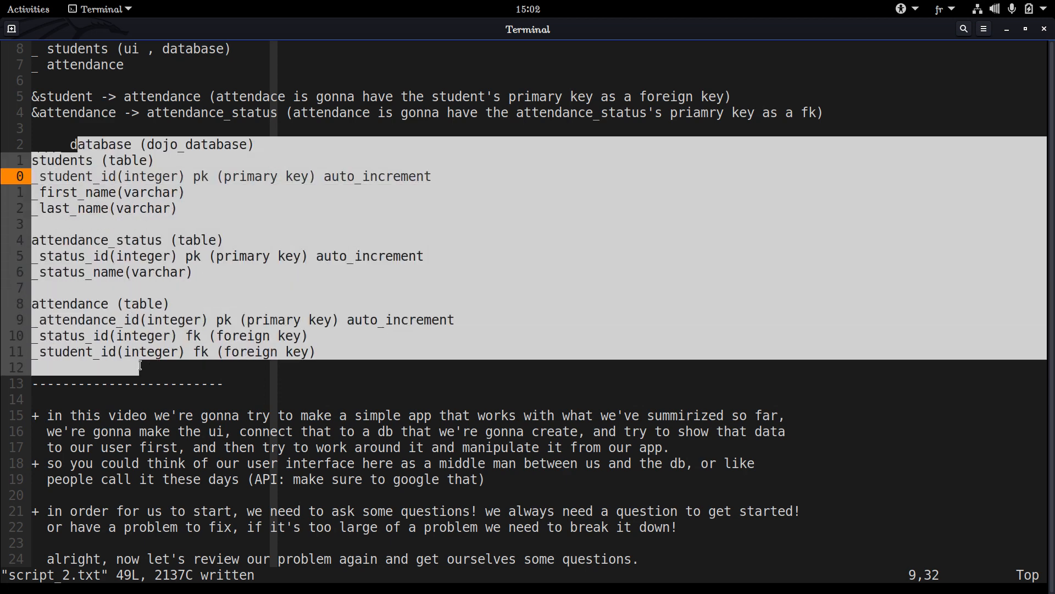
left_click(146, 353)
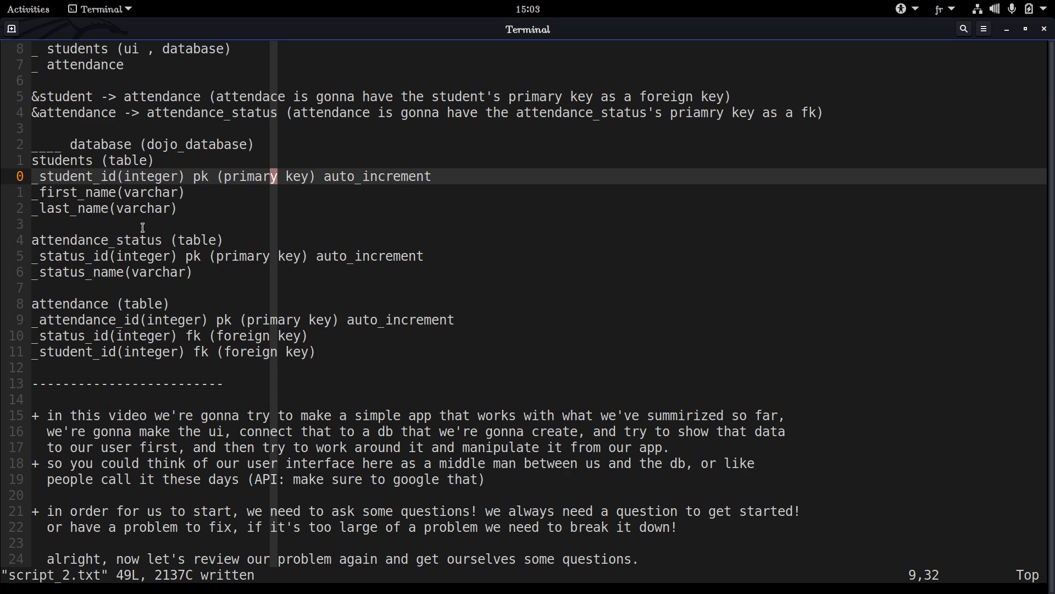
left_click_drag(69, 140, 200, 337)
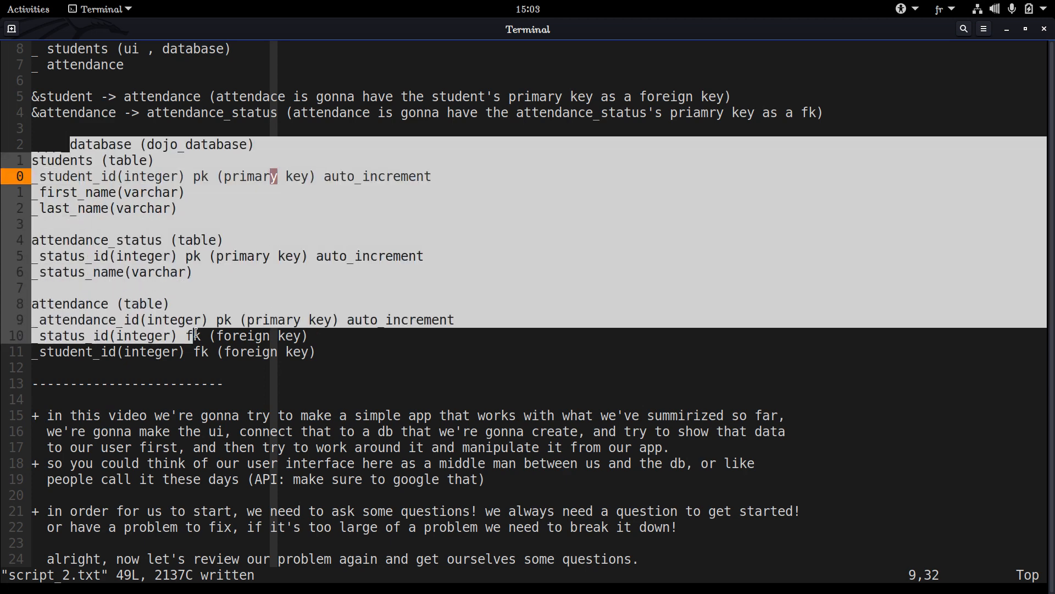
left_click(211, 311)
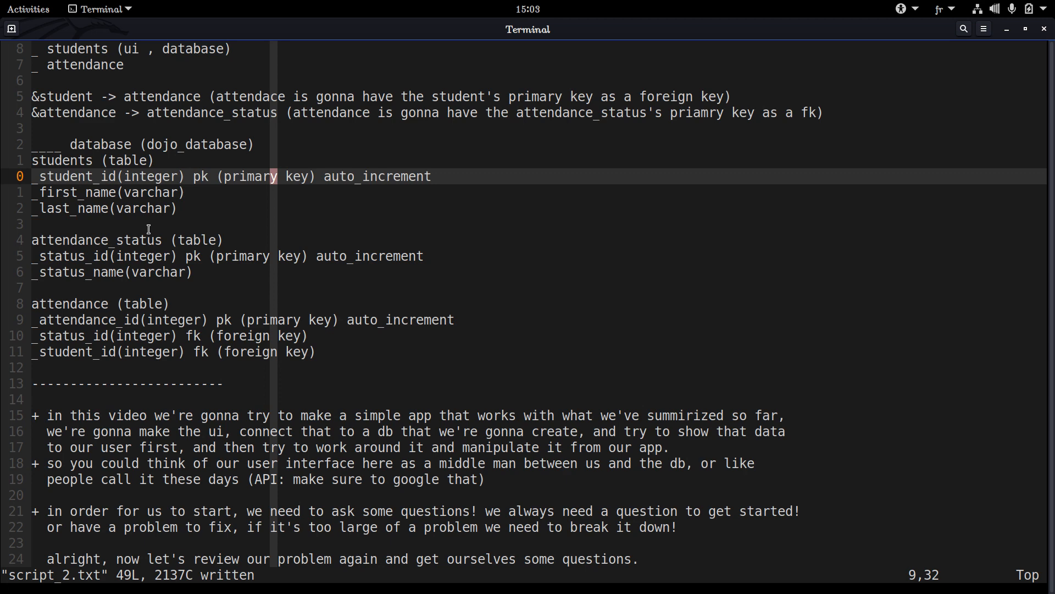
Move the three-line attendance_status table definition below the attendance table, just above the dashed separator
key("j")
key("j")
key("j")
key("j")
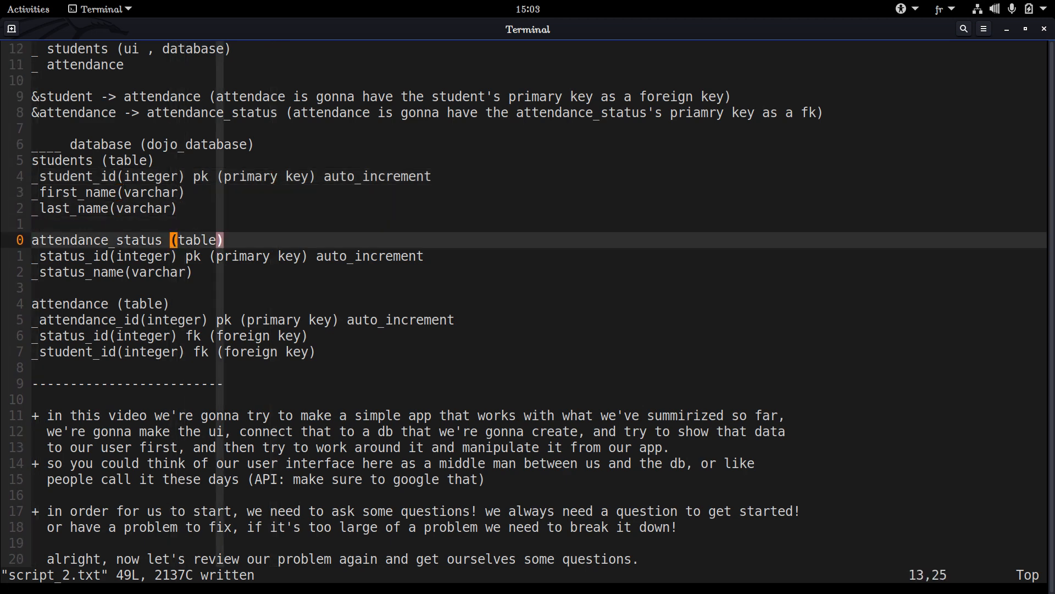
key("shift+v")
key("j")
key("j")
key("j")
key("k")
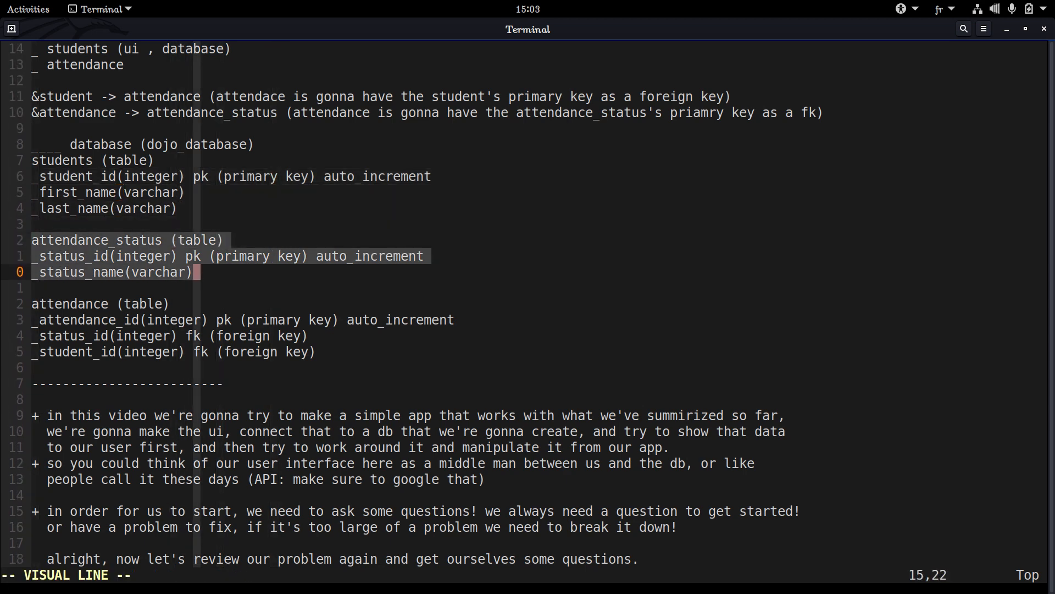
key("d")
key("j")
key("j")
key("j")
key("j")
key("j")
key("p")
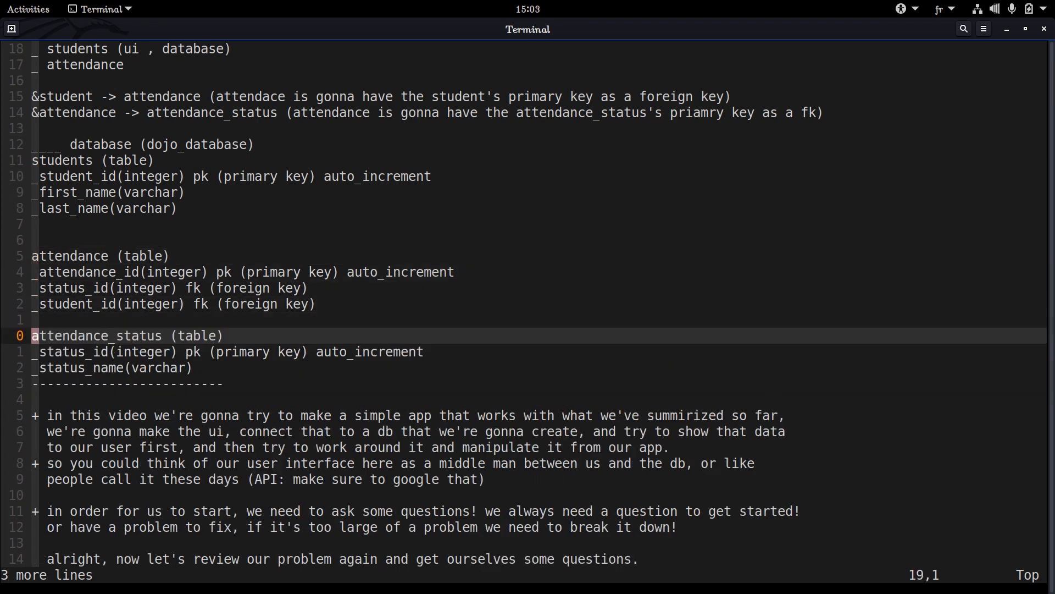
key("j")
key("j")
key("k")
key("k")
key("k")
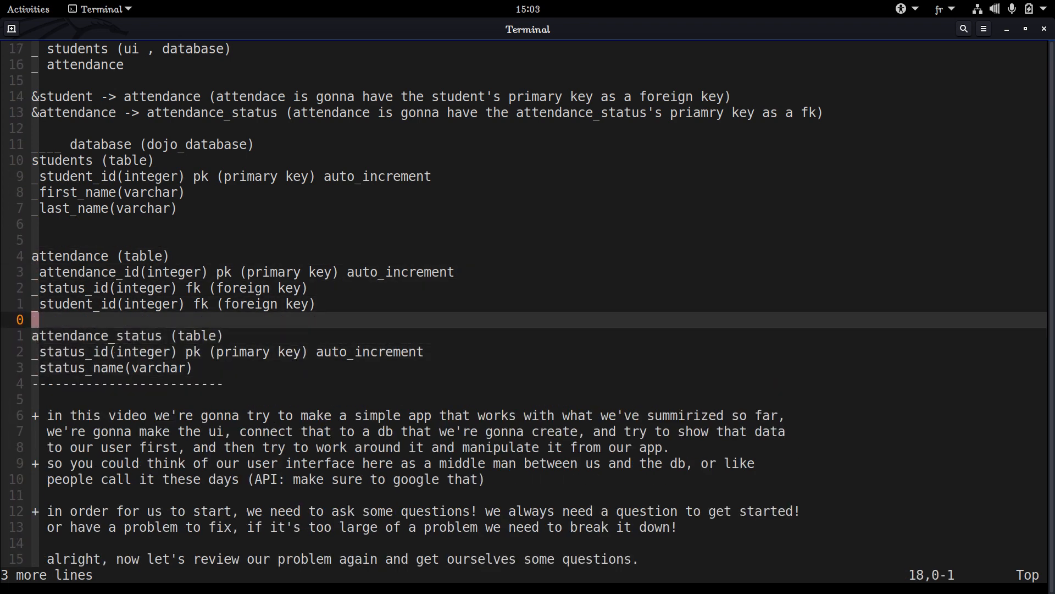
Compare the student_id primary key in the students table with the status_id and student_id foreign keys in the attendance table
triple_click(74, 175)
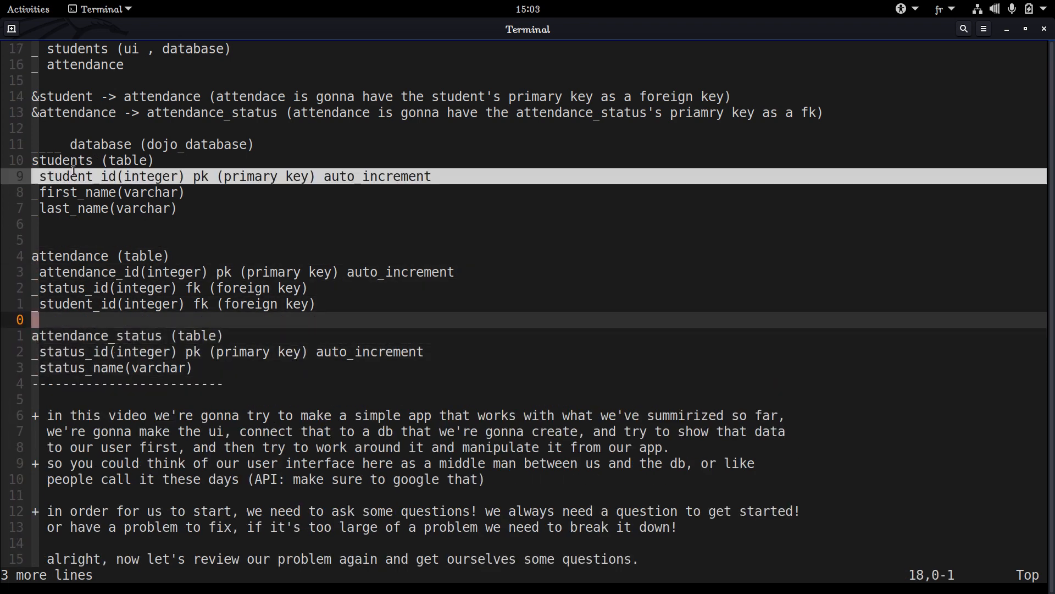
double_click(74, 175)
double_click(94, 287)
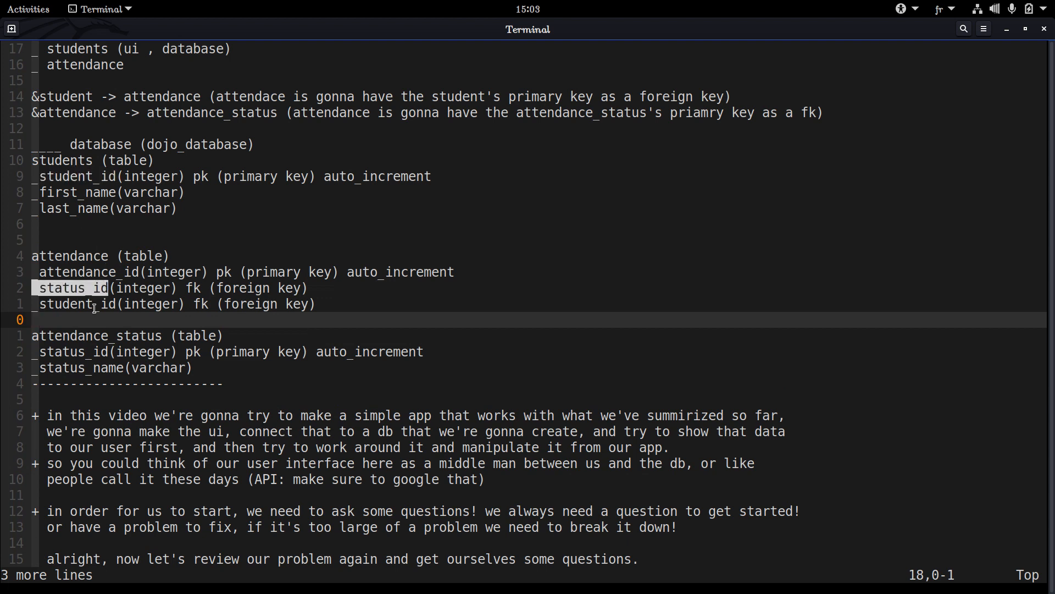
double_click(91, 301)
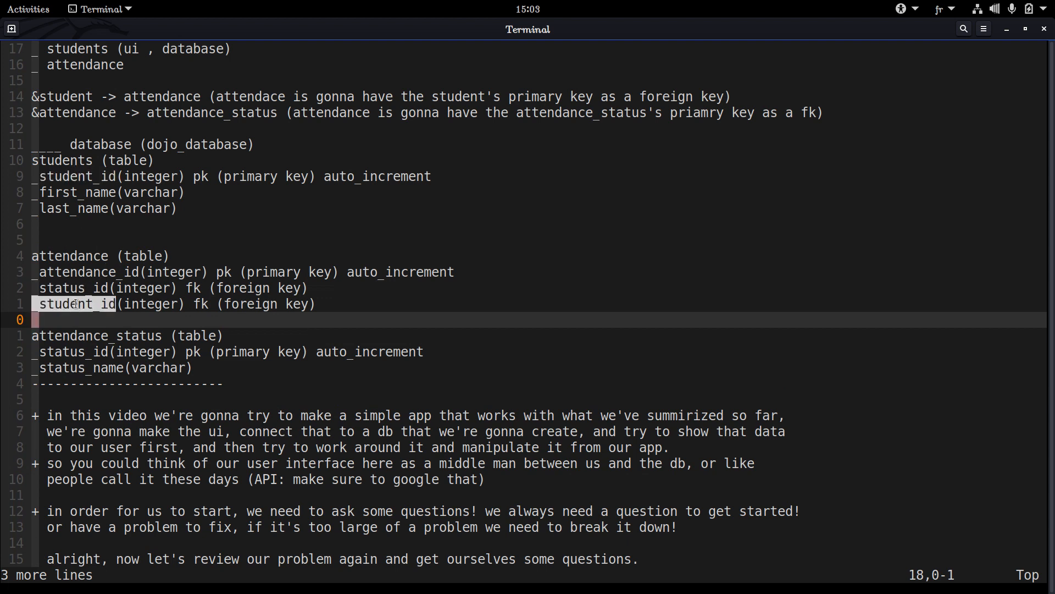
double_click(77, 303)
double_click(85, 302)
double_click(72, 182)
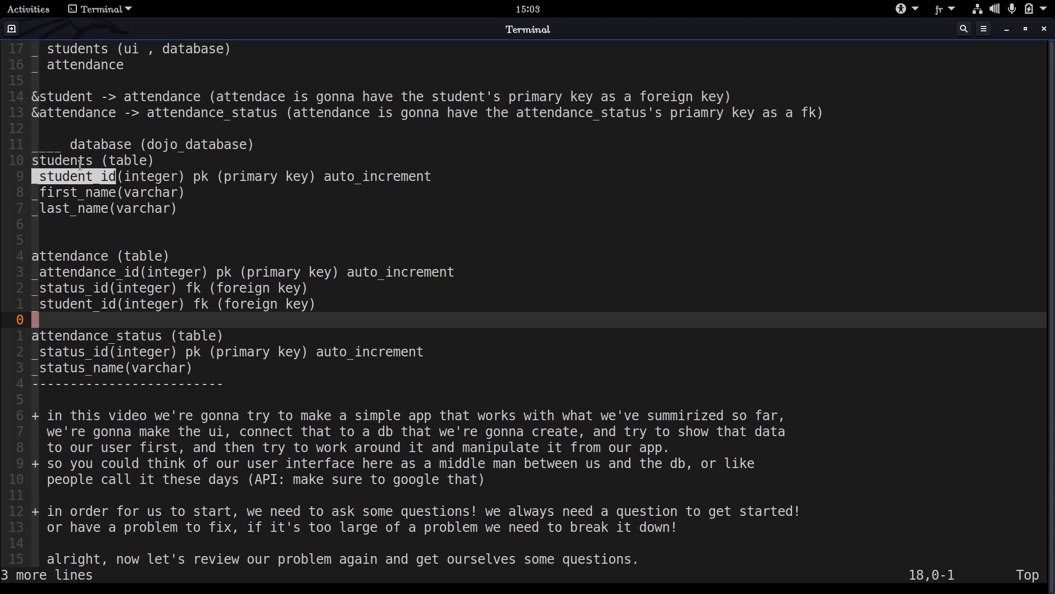
Rename the students table heading under dojo_database to student and save the file
left_click(144, 139)
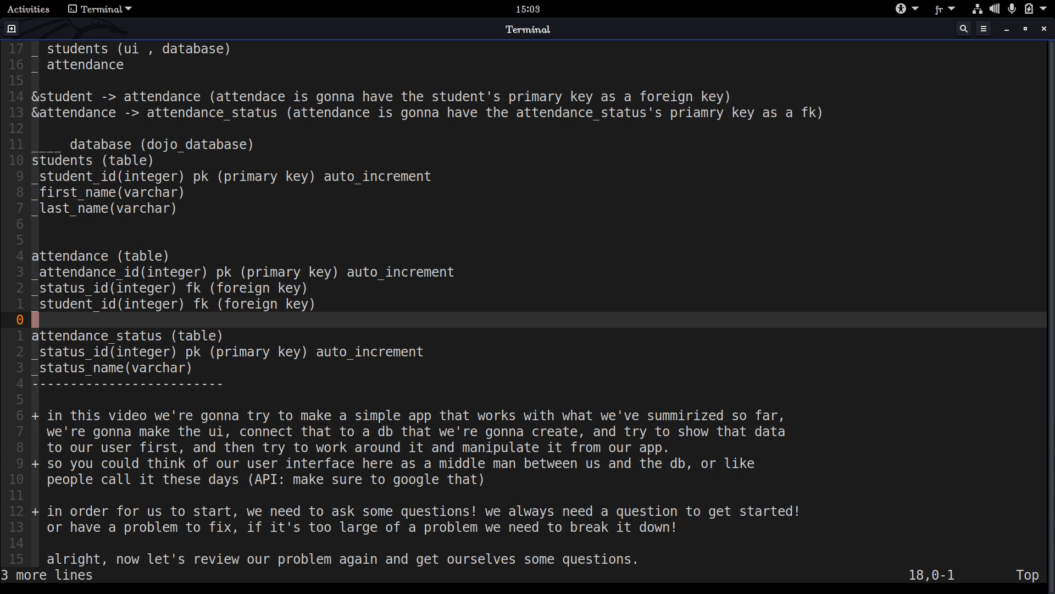
key("k")
key("k")
key("k")
key("k")
key("k")
key("k")
key("k")
key("k")
key("k")
key("k")
key("k")
key("k")
key("j")
key("j")
key("l")
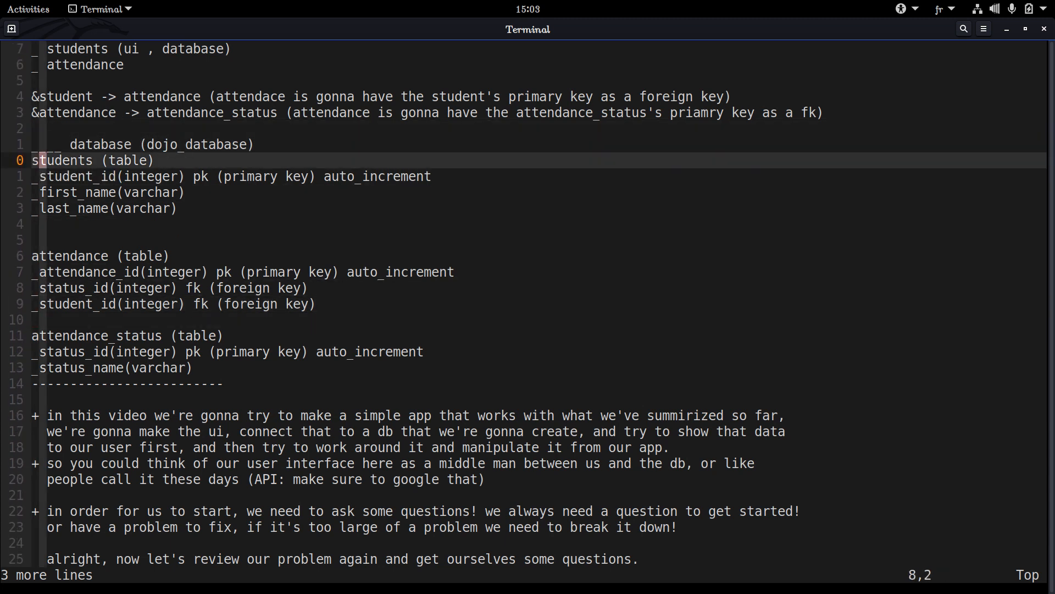
key("l")
key("l")
key("l")
key("l")
key("l")
key("l")
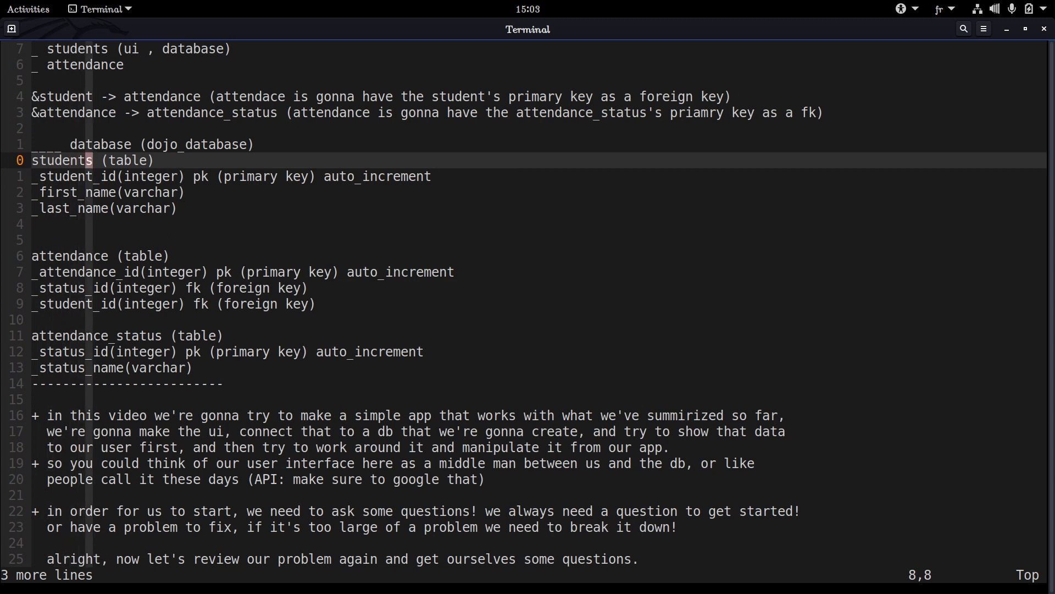
type("x:w")
key("Return")
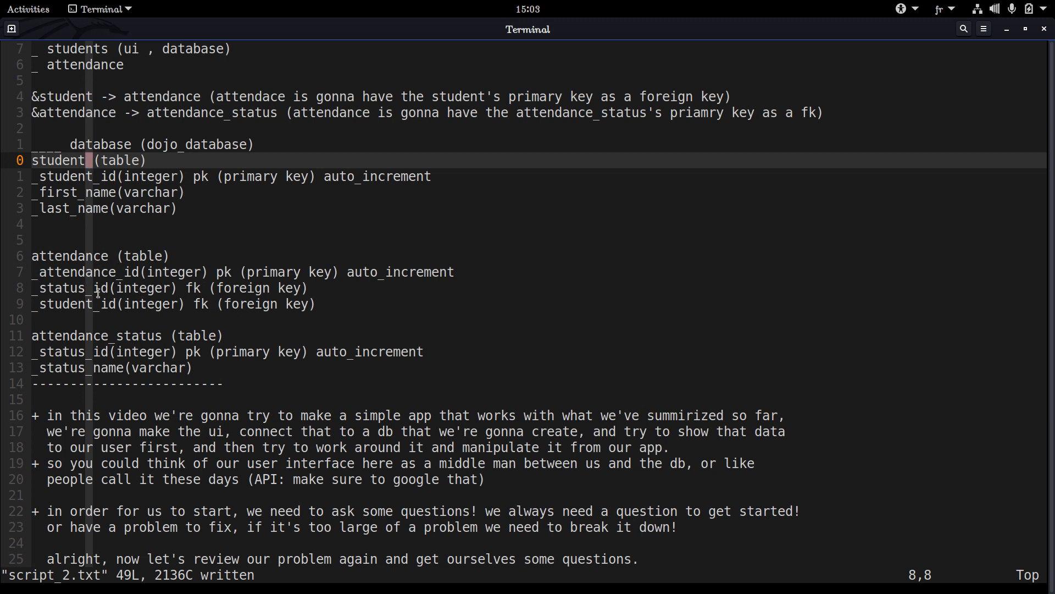
Examine the student_id foreign key in the attendance table
triple_click(74, 309)
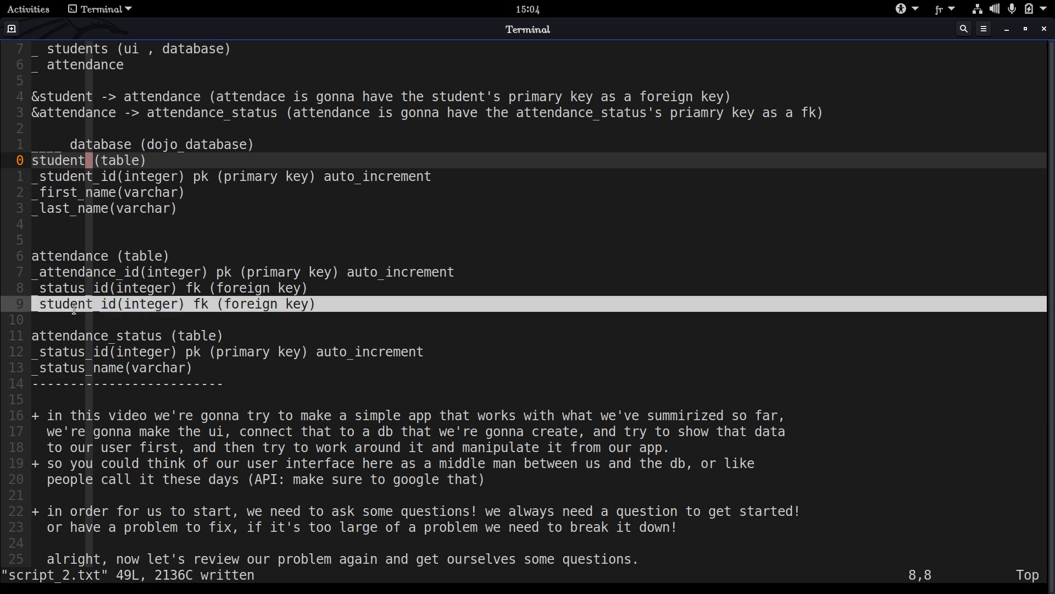
left_click(86, 306)
double_click(86, 307)
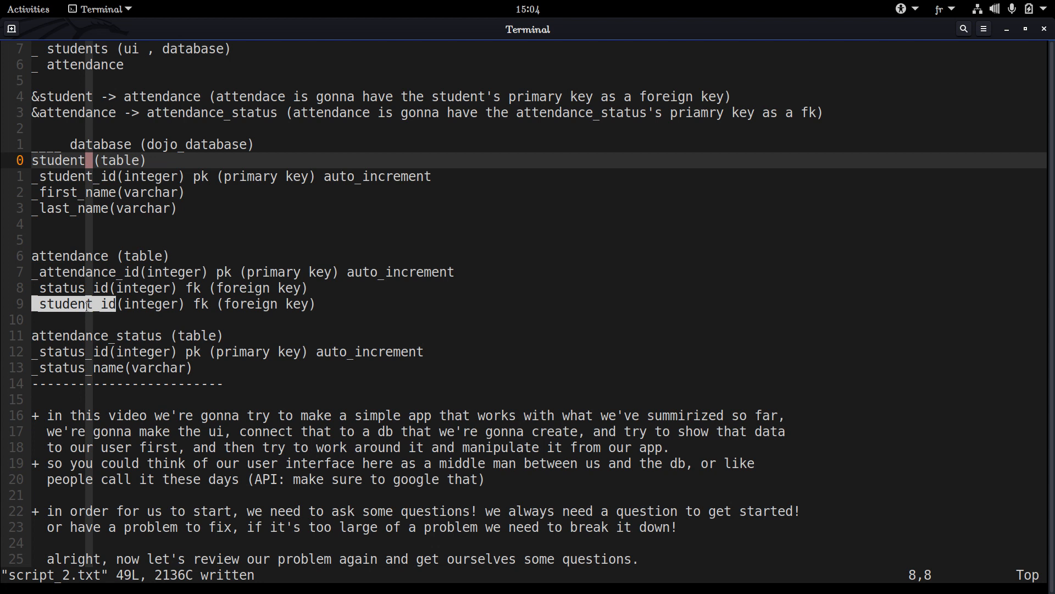
left_click(87, 306)
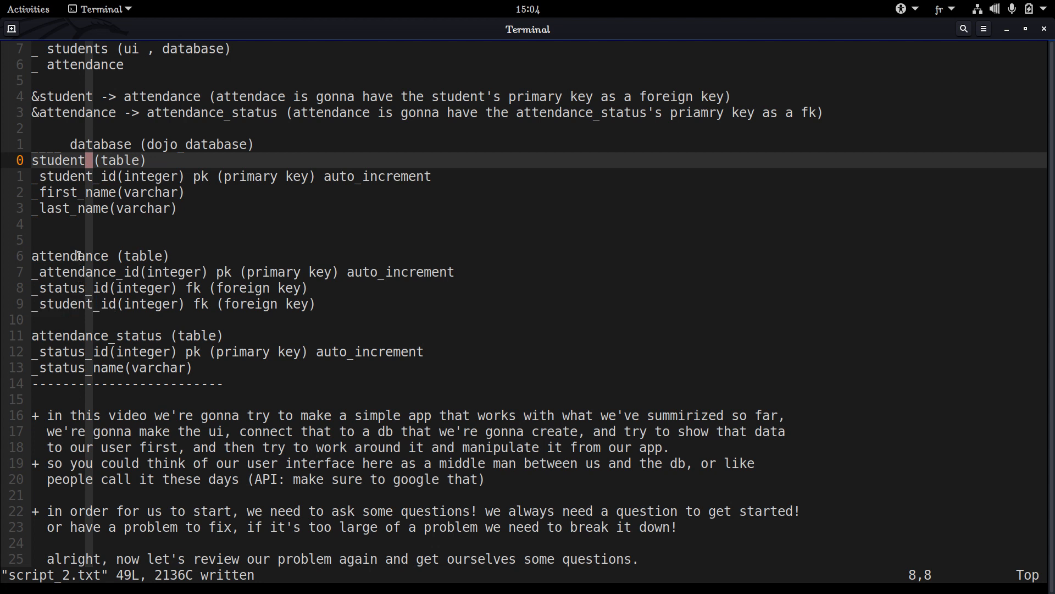
Try to move the three-line attendance_status table definition back above the attendance table
key("j")
key("j")
key("j")
key("j")
key("j")
key("j")
key("j")
key("j")
key("j")
key("j")
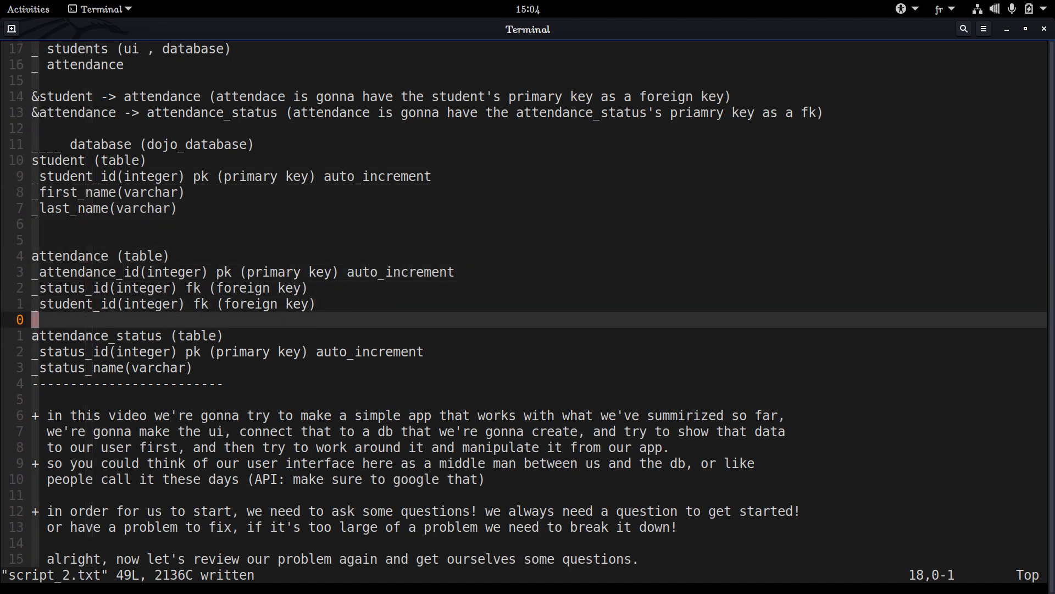
key("j")
key("shift+v")
key("j")
key("j")
key("d")
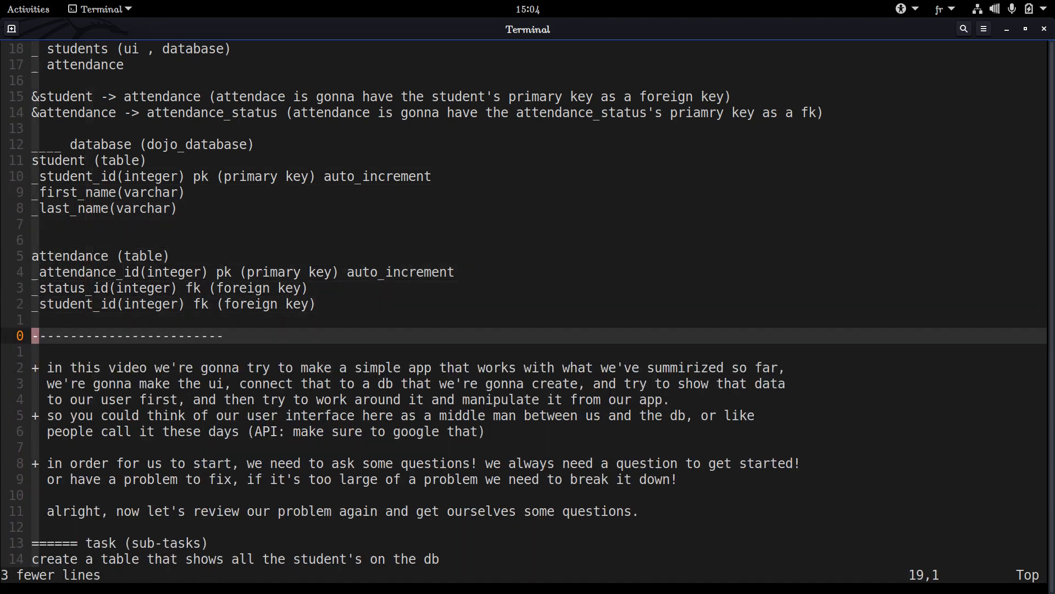
key("d")
key("k")
key("u")
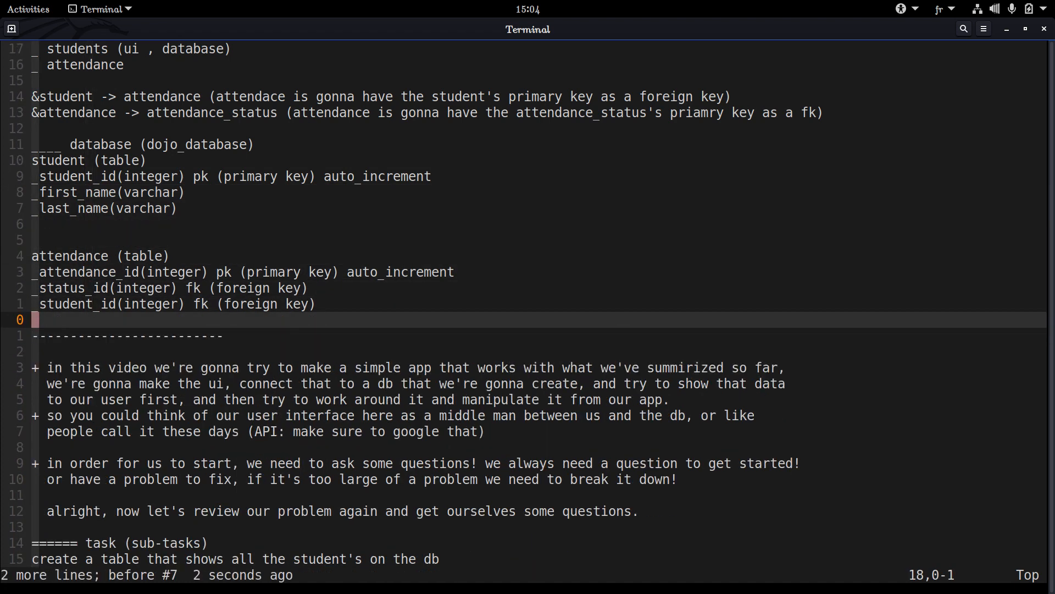
key("k")
key("k")
key("k")
key("k")
key("k")
key("k")
key("p")
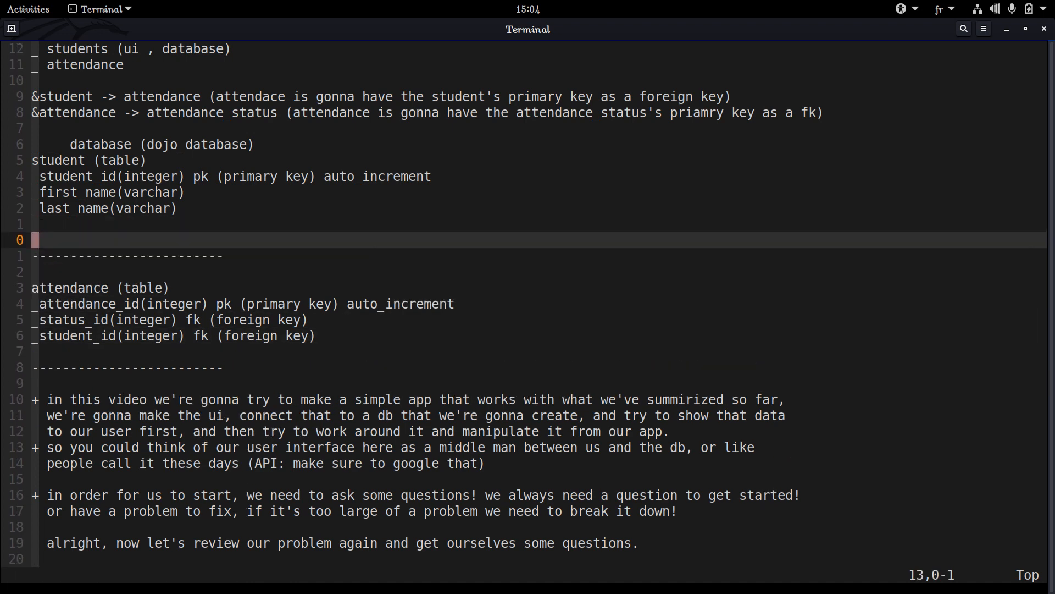
Undo the recent edits back to the version with the attendance_status definition between the students and attendance tables
key("u")
key("u")
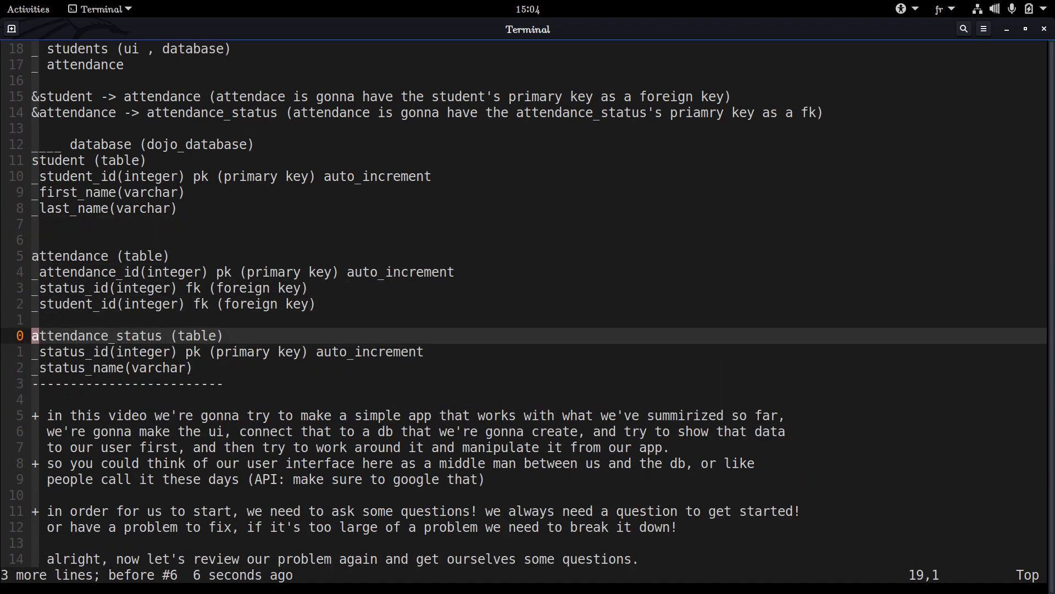
key("u")
key("u")
key("ctrl+r")
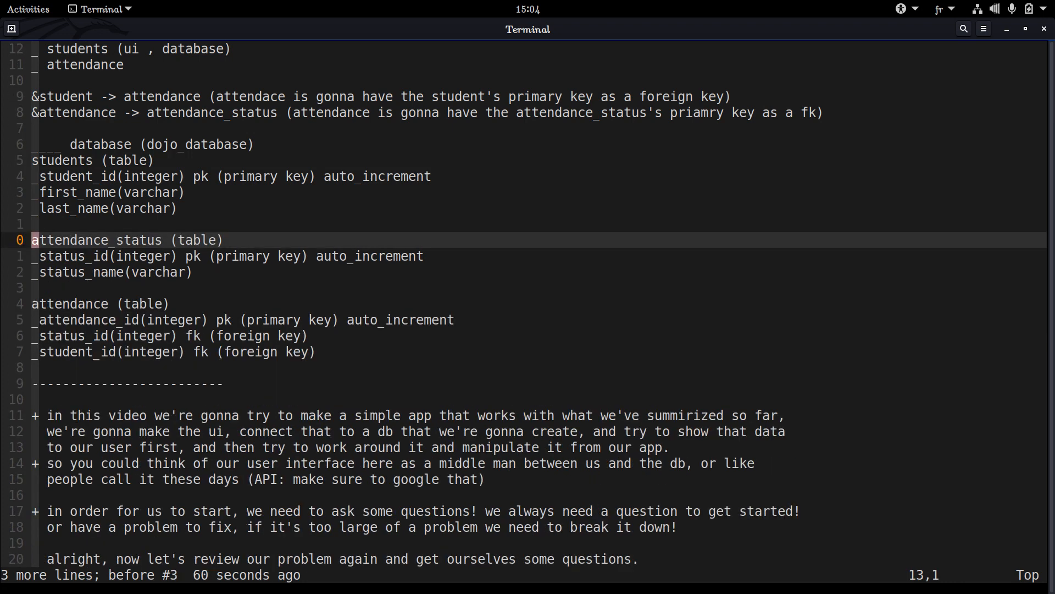
Remove the final s from the students table heading so it reads student, and save the file
key("k")
key("k")
key("k")
key("k")
key("k")
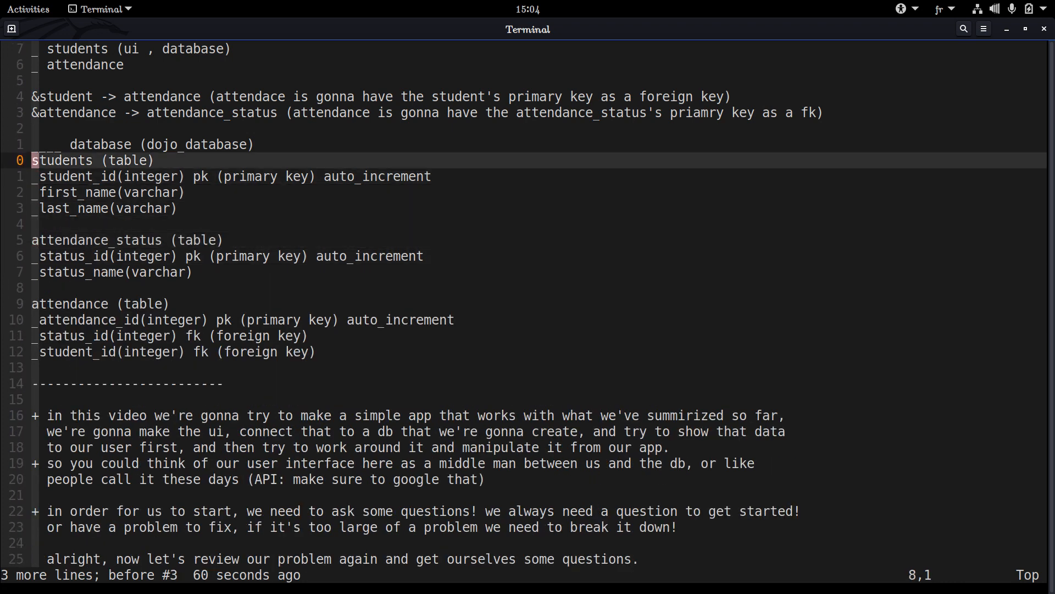
key("l")
key("l")
key("l")
key("l")
key("l")
key("l")
key("l")
key("k")
key("k")
key("k")
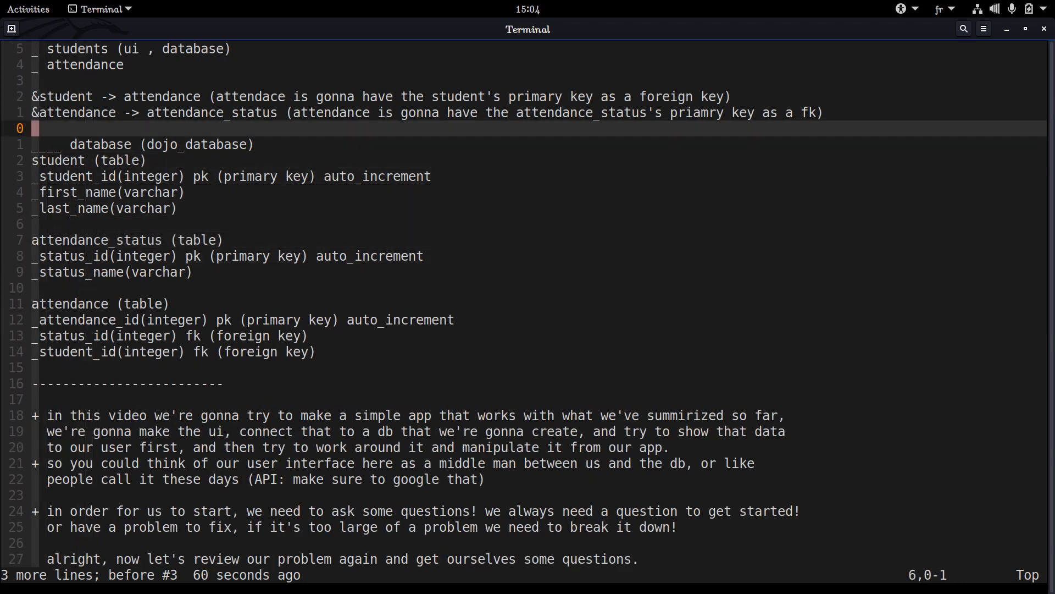
key("l")
key("l")
type(":w")
key("Return")
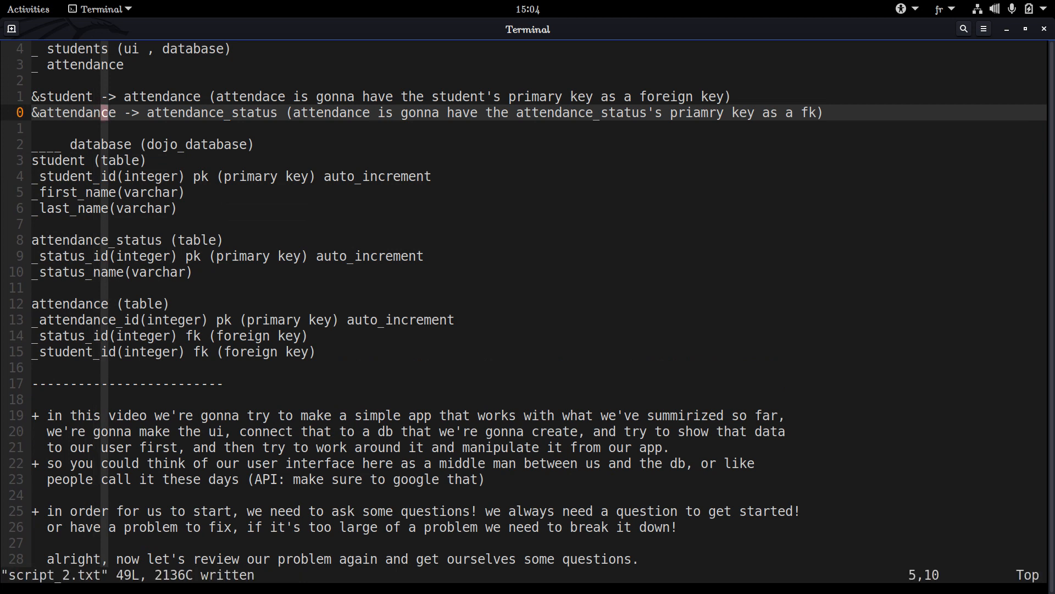
Change the source table of the second relationship line to attendance_status
type("la_stu")
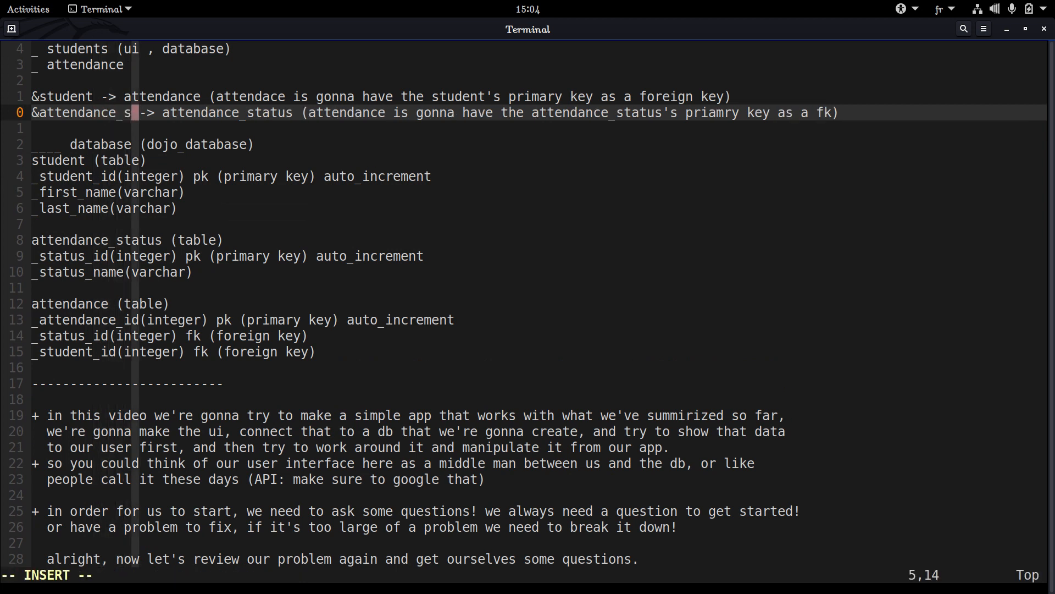
key("BackSpace")
type("atus")
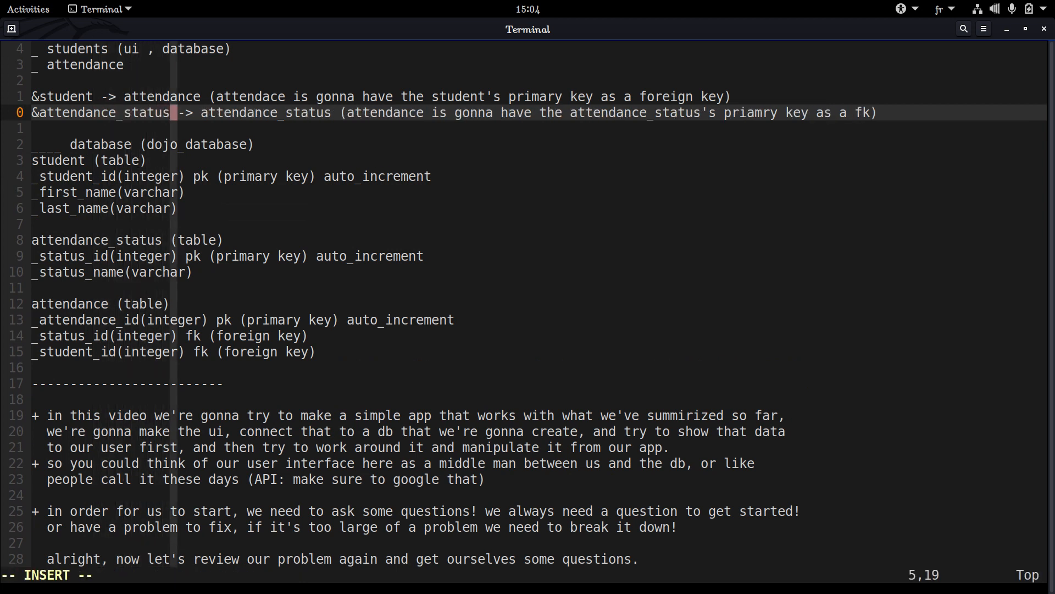
key("Escape")
Shorten the target table of the second relationship line to attendance and save the file
key("l")
key("l")
key("l")
key("l")
key("l")
key("l")
key("l")
key("l")
key("l")
key("l")
key("l")
key("l")
key("l")
key("l")
key("x")
key("x")
key("x")
key("x")
key("x")
key("x")
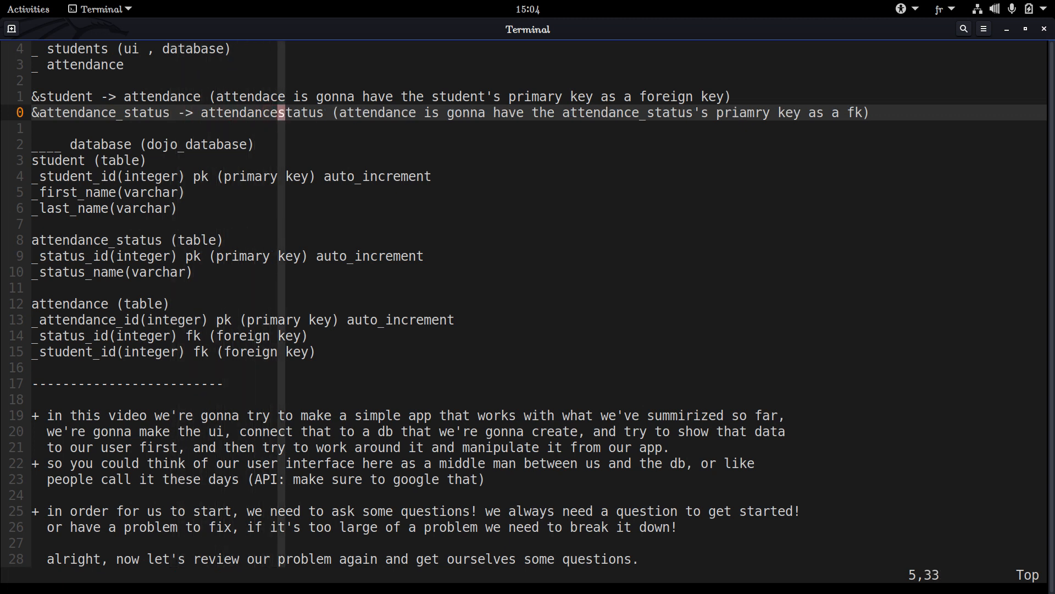
type("x:w")
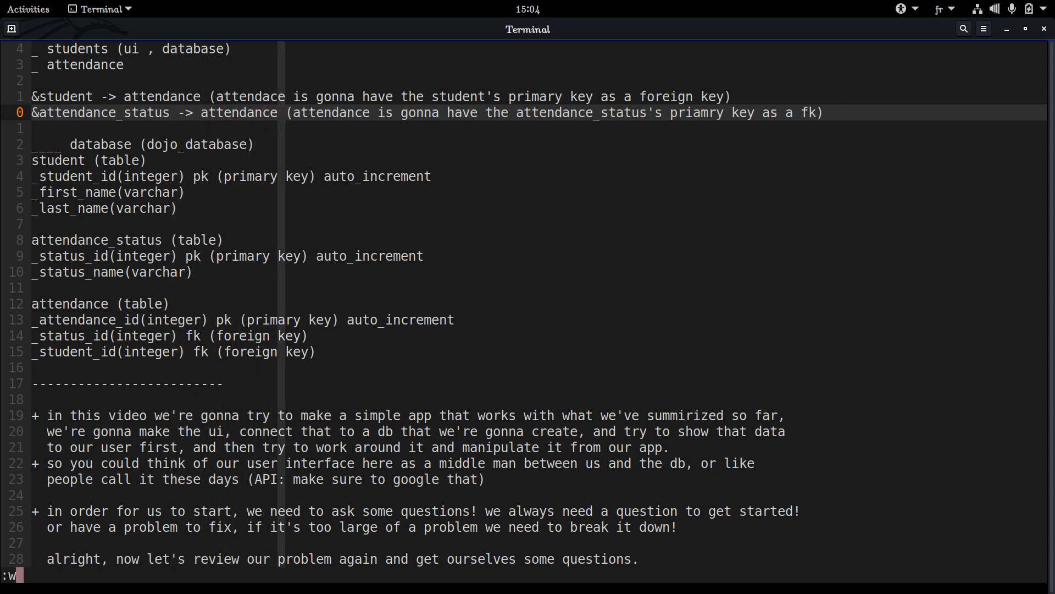
key("Return")
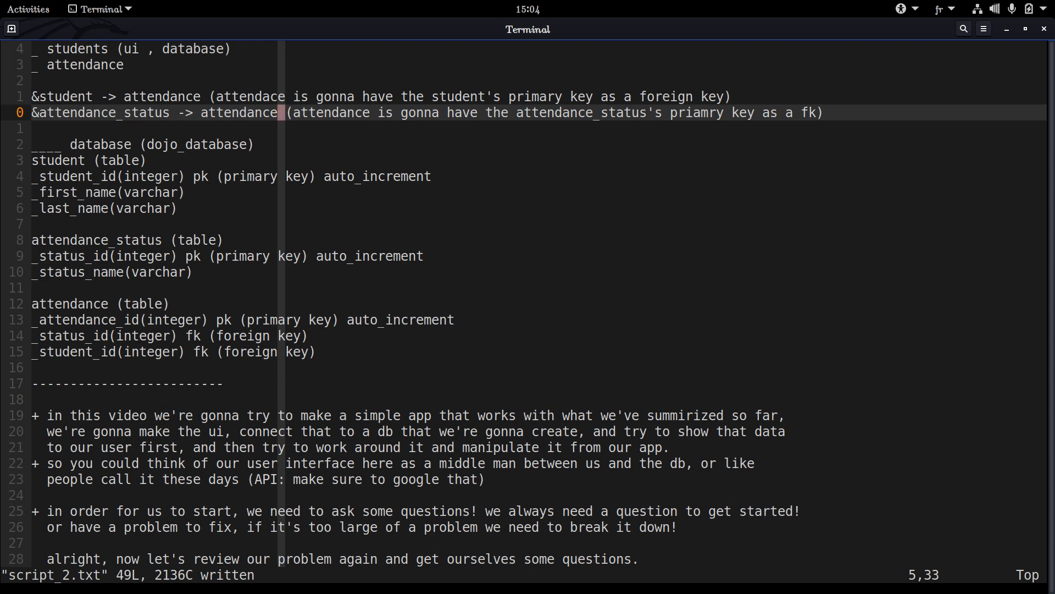
Review the source and target tables in the student -> attendance and attendance_status -> attendance relationship lines
triple_click(57, 95)
double_click(60, 95)
left_click(157, 96)
triple_click(156, 95)
double_click(164, 96)
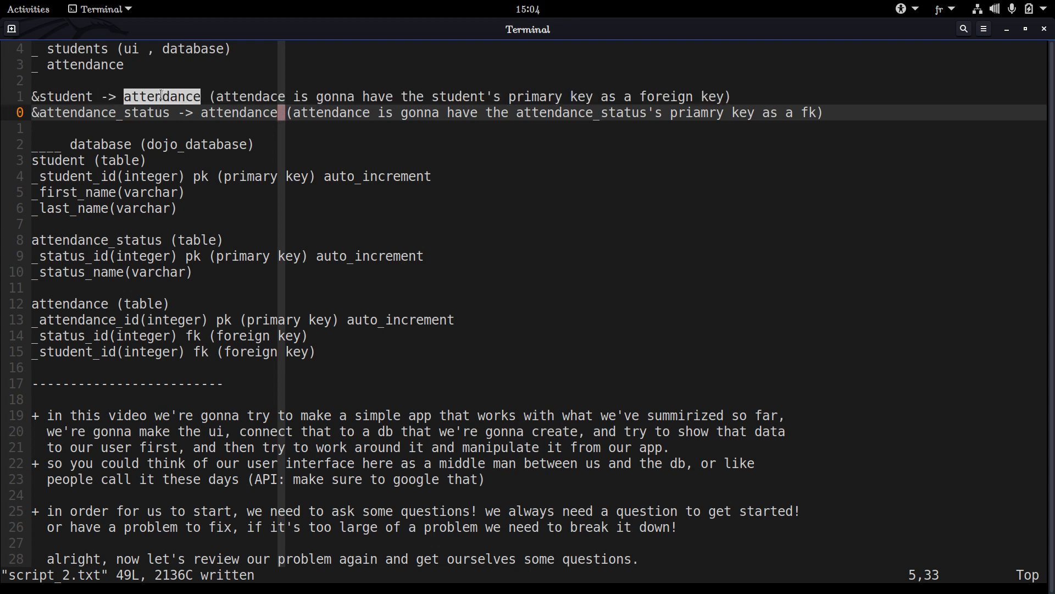
double_click(139, 109)
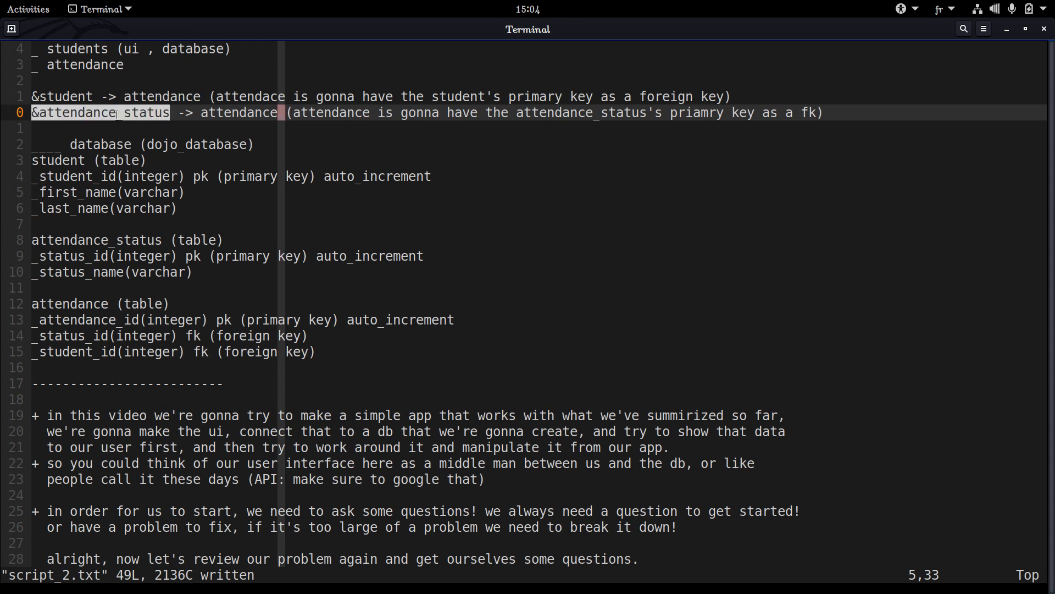
left_click(103, 119)
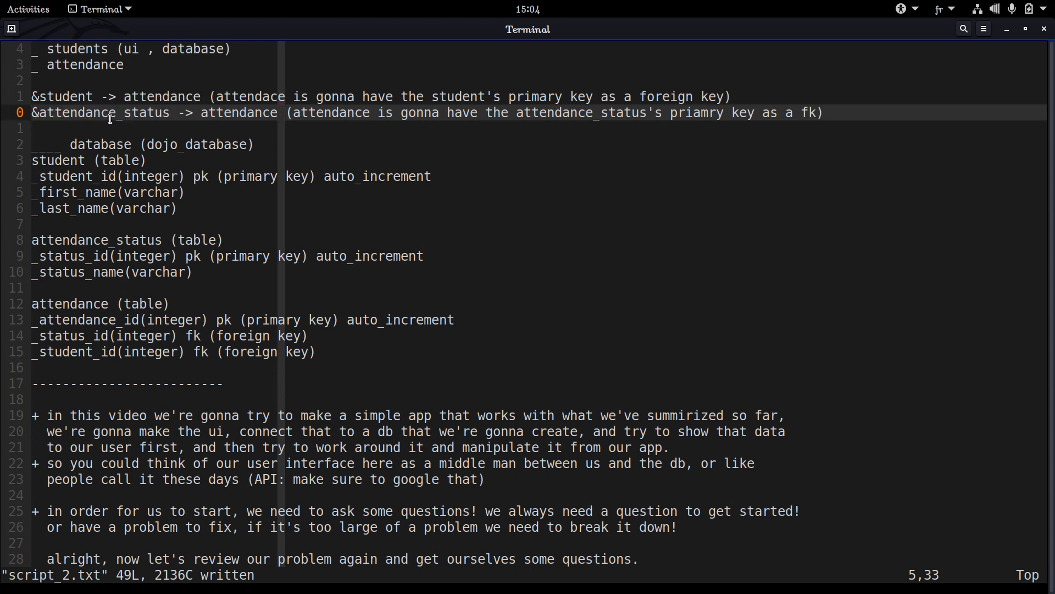
double_click(110, 118)
left_click(142, 111)
double_click(142, 110)
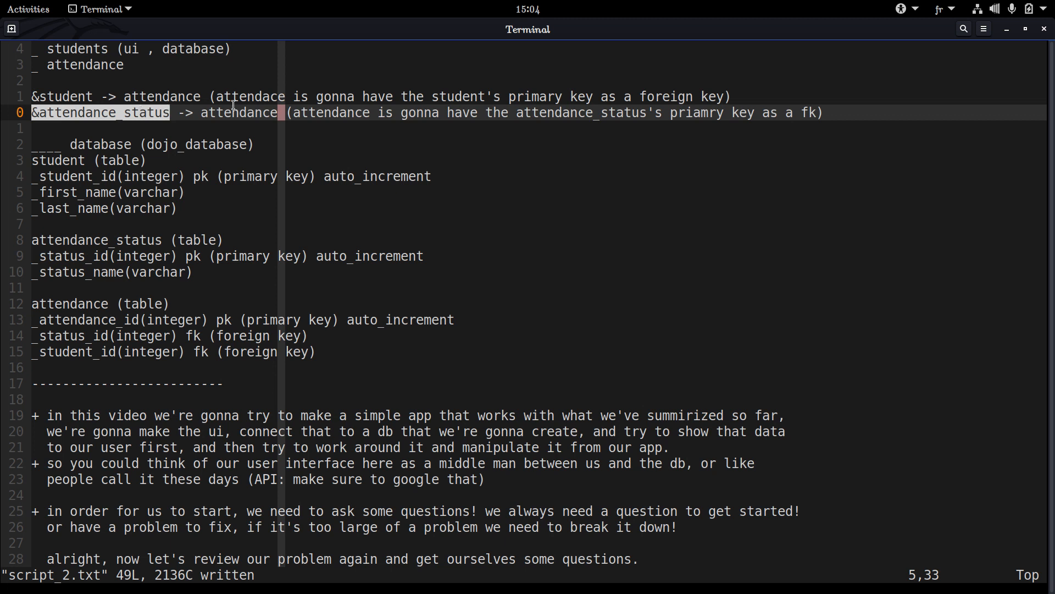
double_click(271, 111)
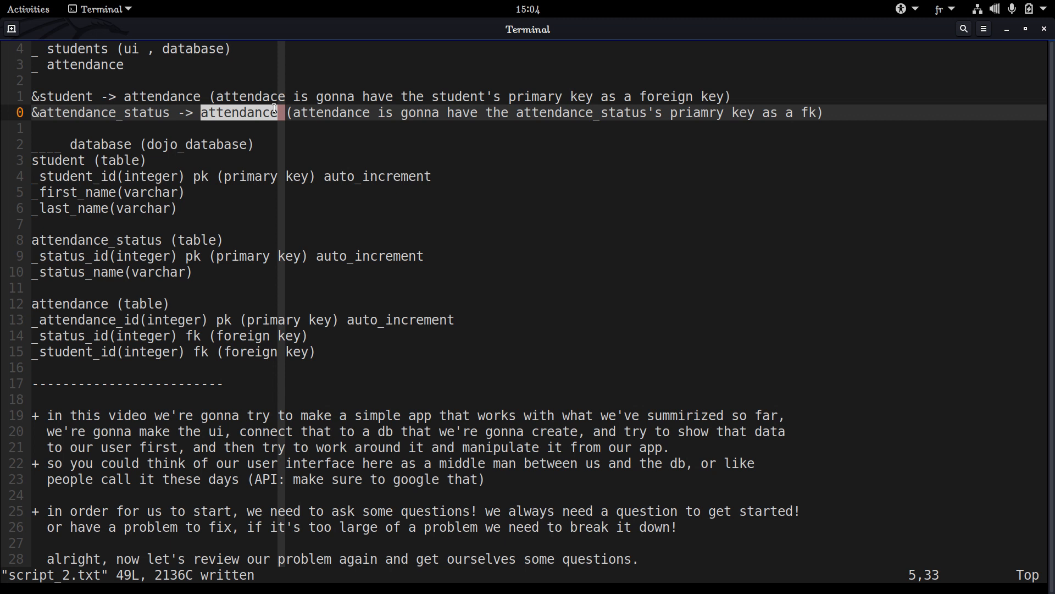
left_click(259, 113)
double_click(259, 113)
Examine the attendance table definition, including the auto_increment option of attendance_id and the integer type of status_id
left_click_drag(117, 287, 123, 308)
left_click_drag(125, 350, 49, 314)
left_click(38, 305)
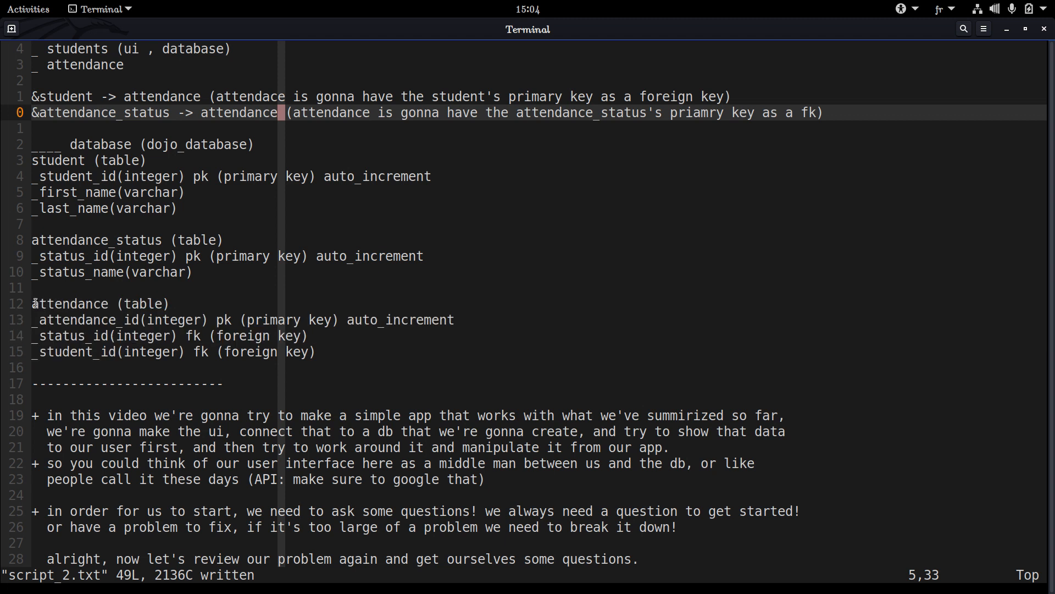
left_click_drag(37, 305, 108, 303)
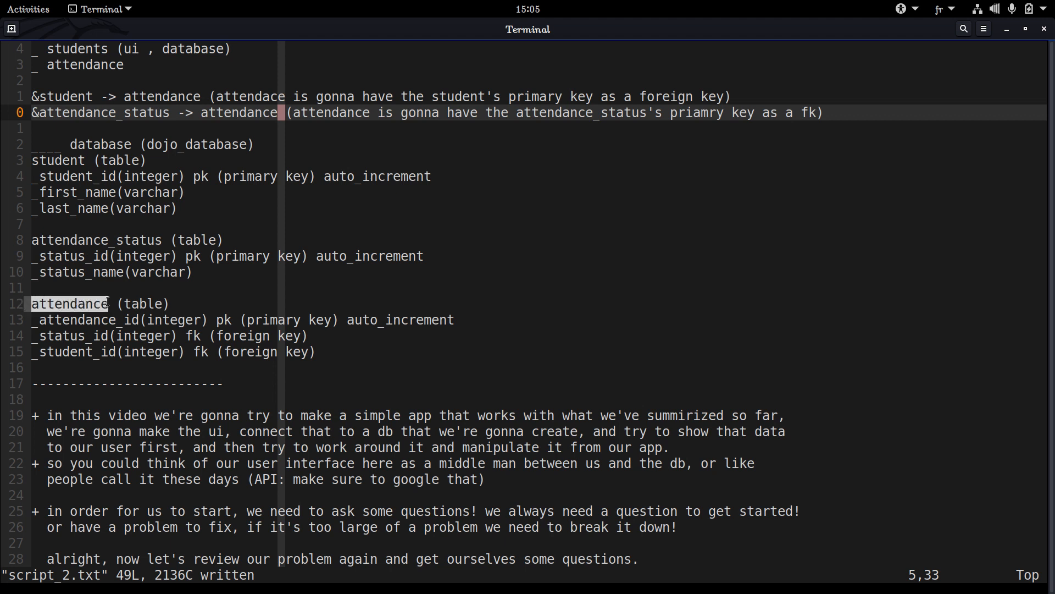
double_click(97, 304)
double_click(102, 320)
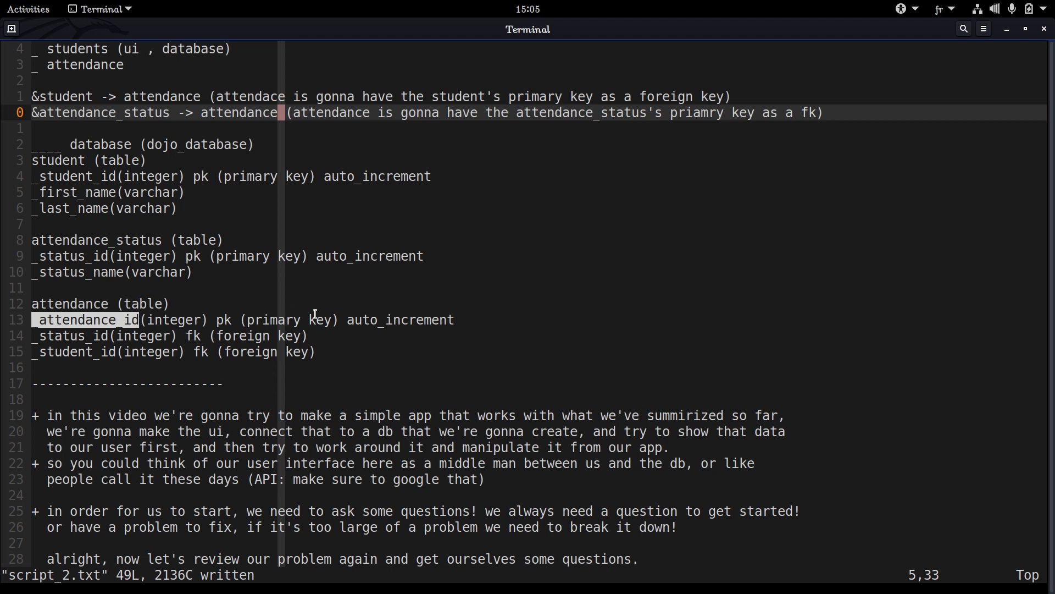
double_click(387, 319)
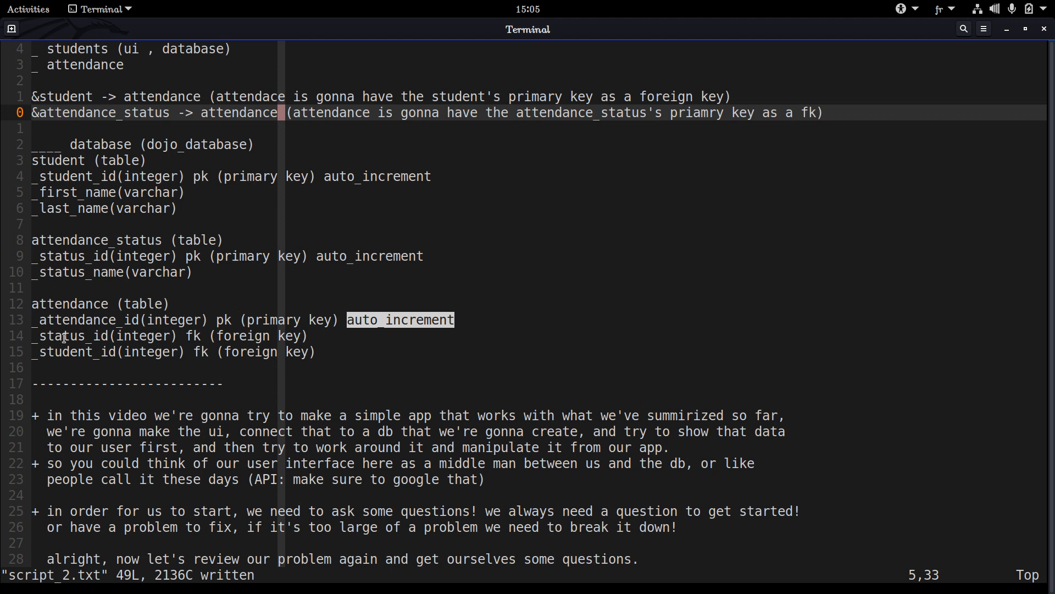
left_click(96, 329)
double_click(380, 319)
double_click(121, 336)
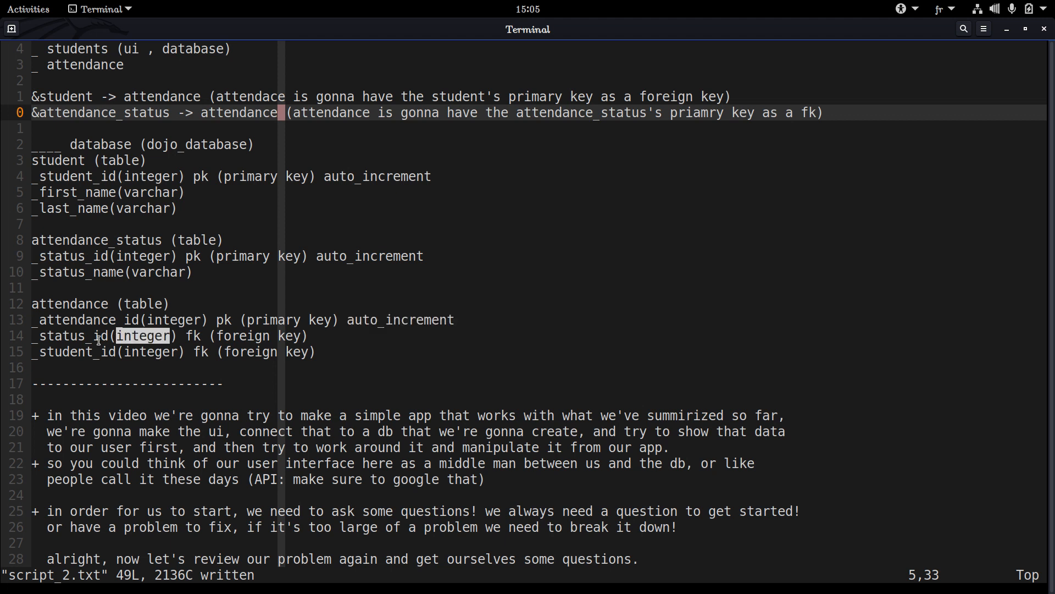
triple_click(99, 339)
left_click(99, 339)
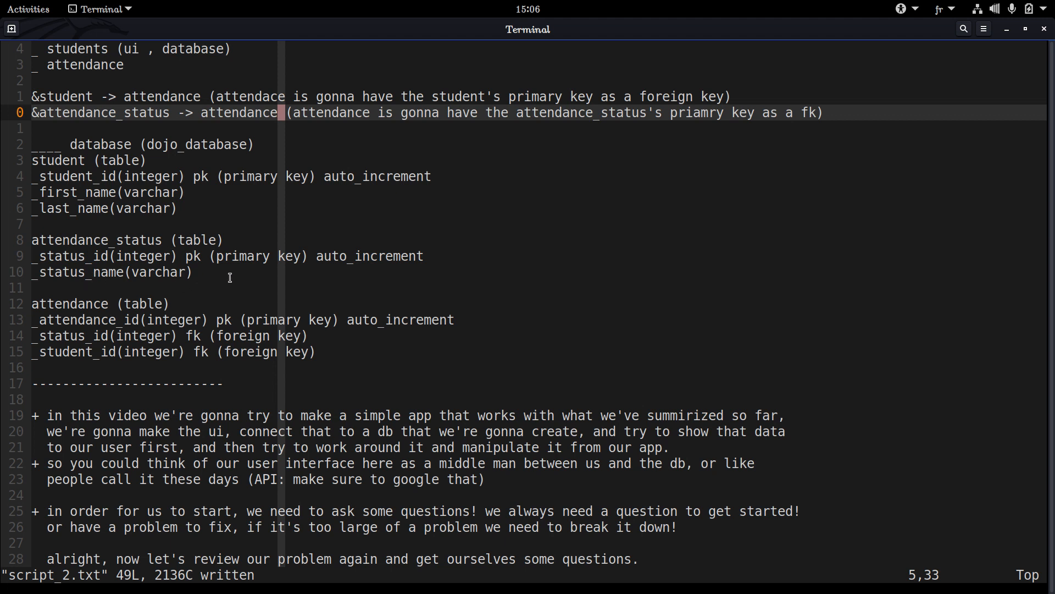
Take another look at the attendance_id primary key line in the attendance table
triple_click(365, 325)
triple_click(365, 324)
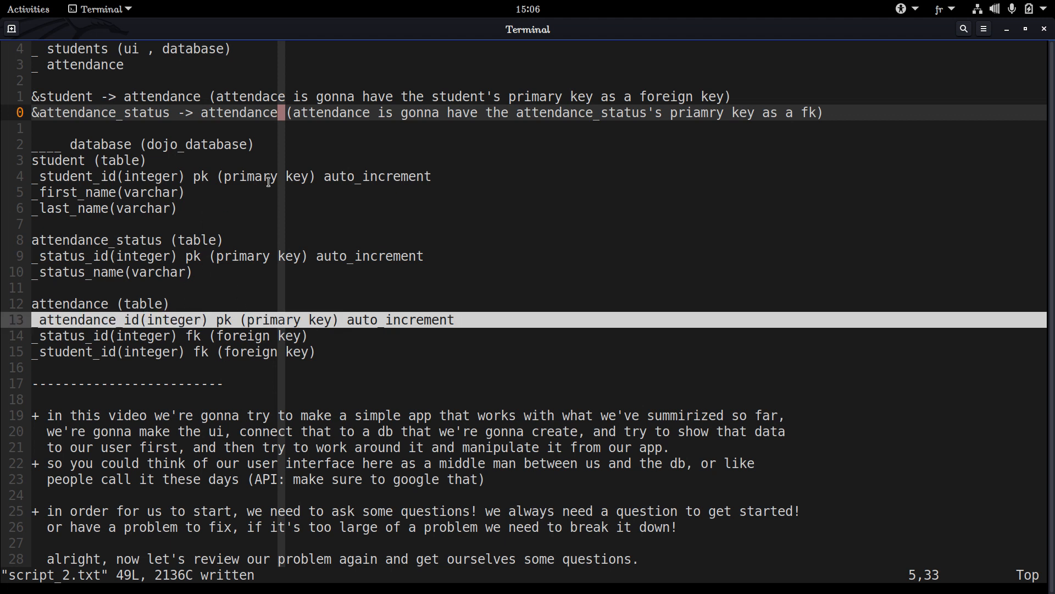
triple_click(260, 320)
double_click(261, 318)
triple_click(262, 315)
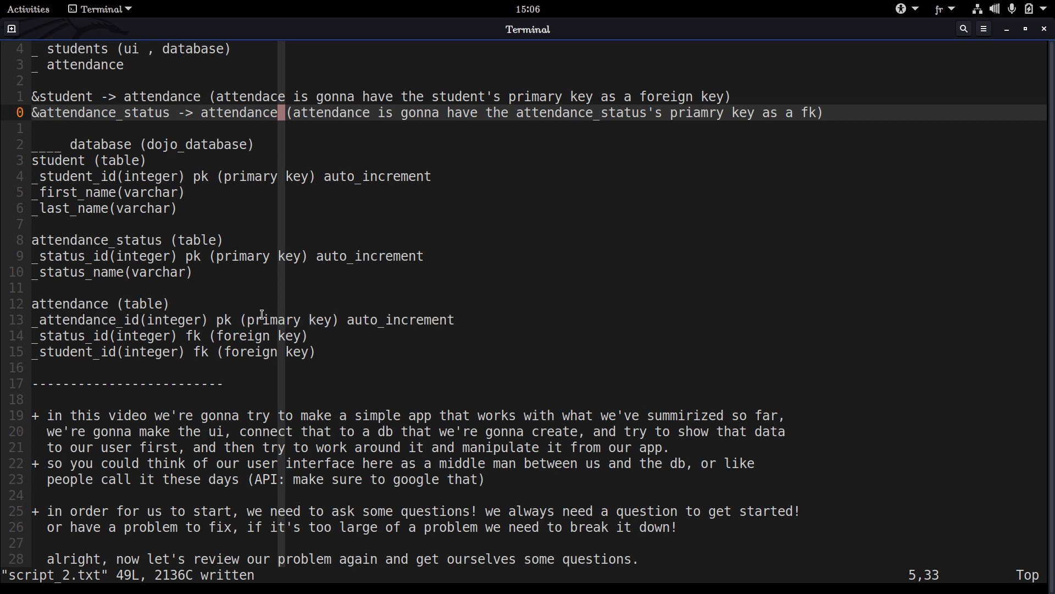
triple_click(262, 314)
left_click(262, 315)
Go to the end of the notes to read the project introduction and the task (sub-tasks) section
key("j")
key("j")
key("j")
key("j")
key("j")
key("j")
key("j")
key("j")
key("j")
key("j")
key("j")
key("j")
key("j")
key("j")
key("j")
key("j")
key("j")
key("j")
key("j")
key("j")
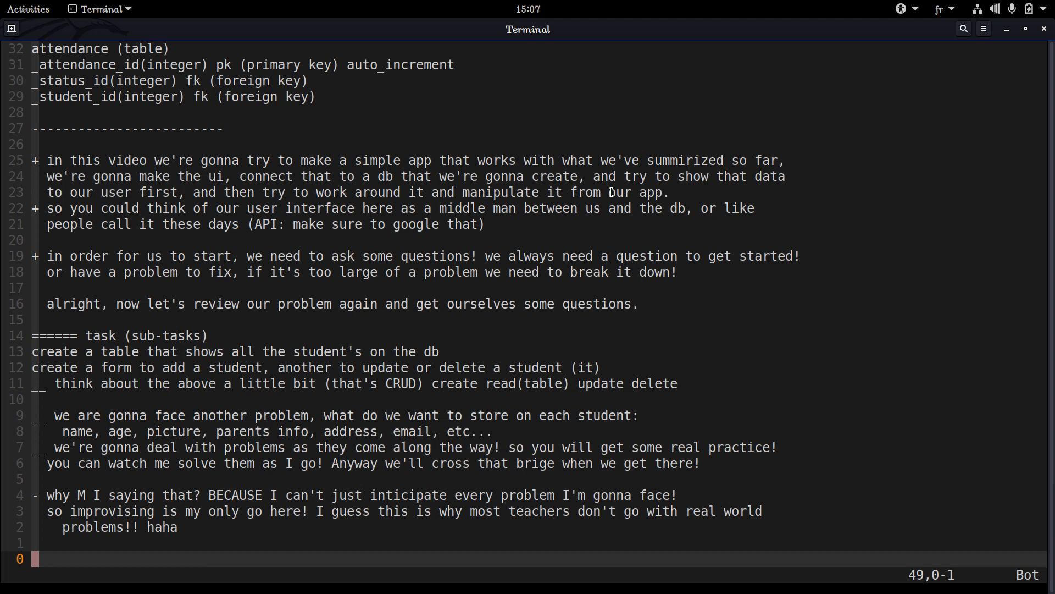
Read the project introduction on connecting the UI to a database and treating the user interface as a middle man
double_click(683, 191)
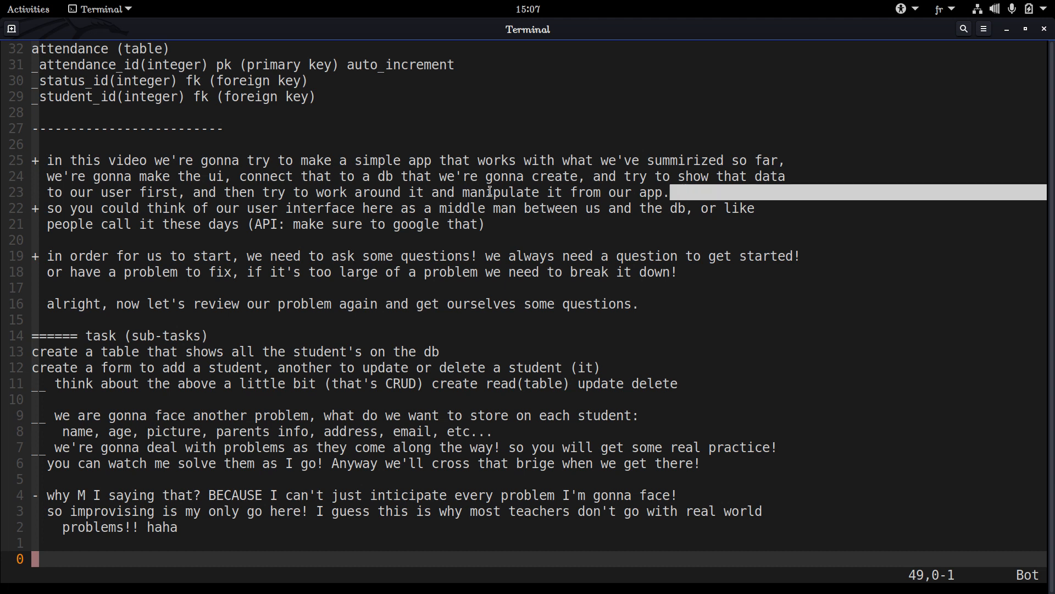
left_click(44, 208)
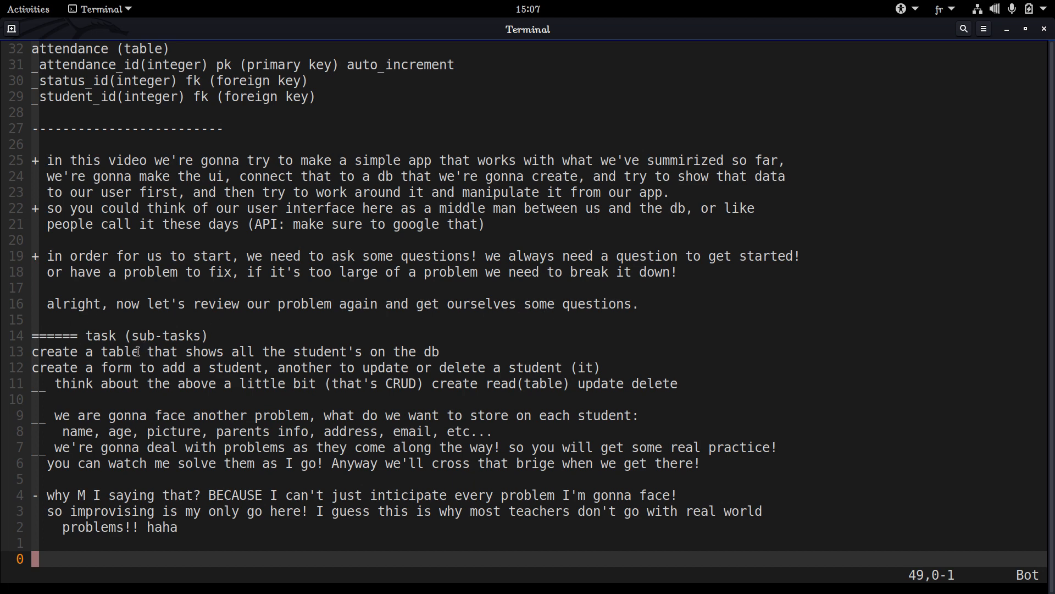
left_click_drag(114, 323, 151, 498)
left_click(155, 286)
left_click_drag(153, 320, 103, 209)
left_click(91, 186)
double_click(506, 213)
double_click(552, 208)
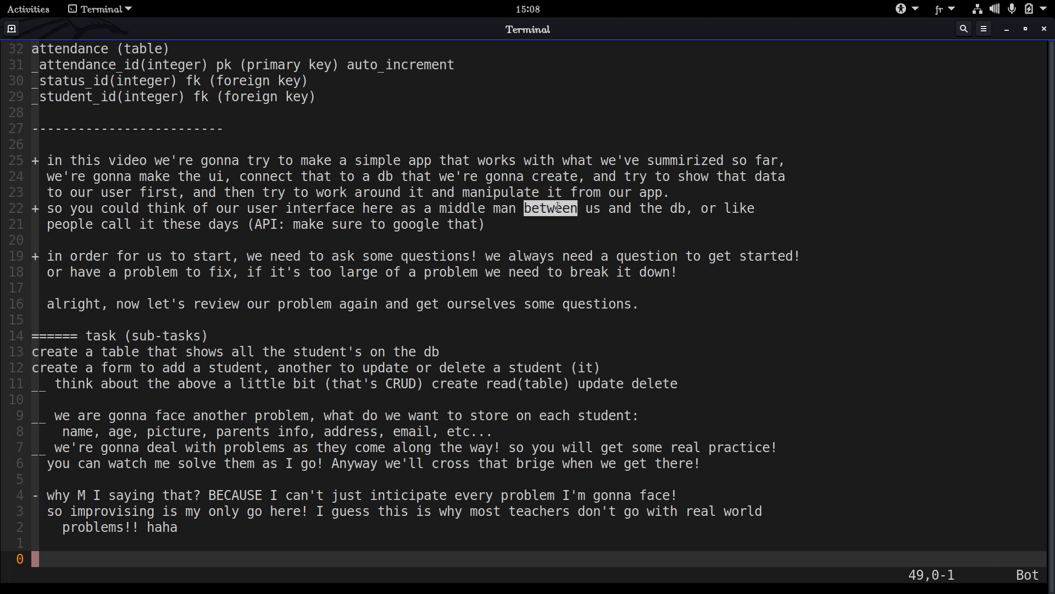
left_click(554, 207)
Return to the start of the notes and review the student, attendance_status and attendance table definitions
scroll(554, 207, "up", 6)
scroll(554, 207, "up", 3)
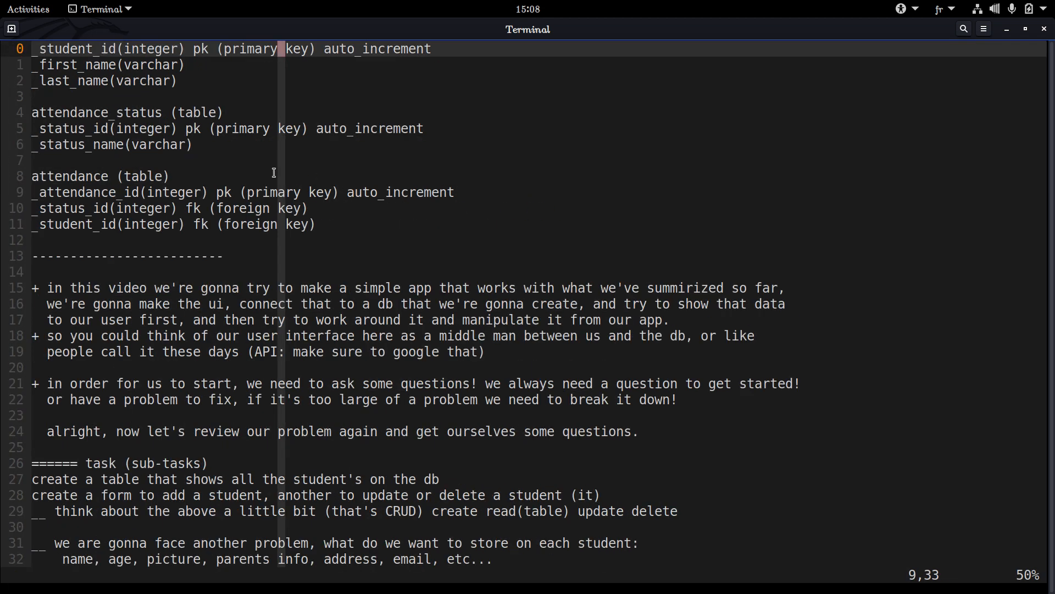
scroll(209, 165, "up", 3)
left_click_drag(61, 142, 321, 367)
left_click(328, 362)
double_click(329, 363)
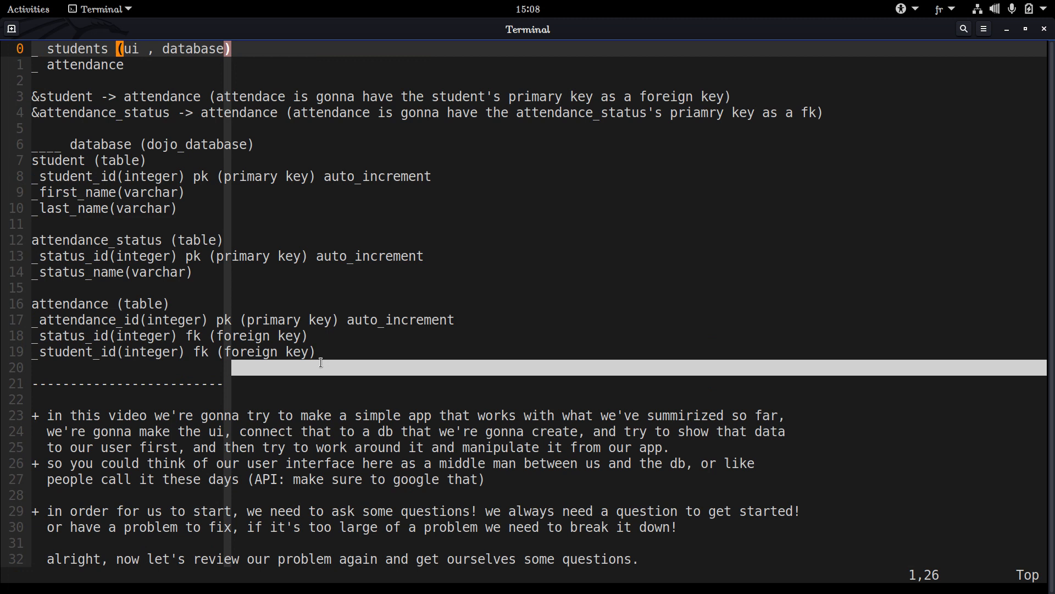
double_click(347, 348)
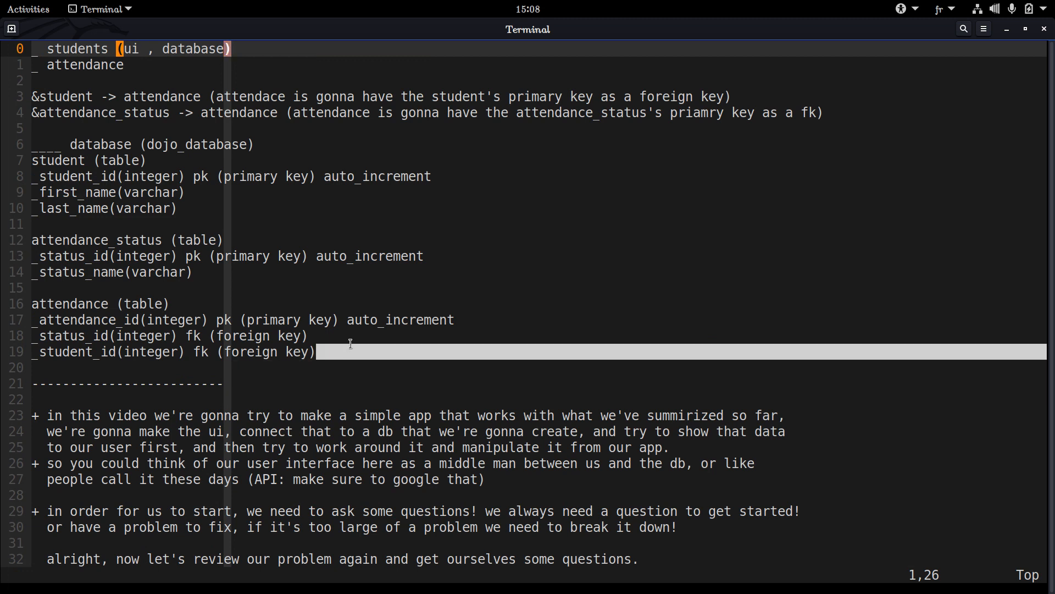
left_click(360, 341)
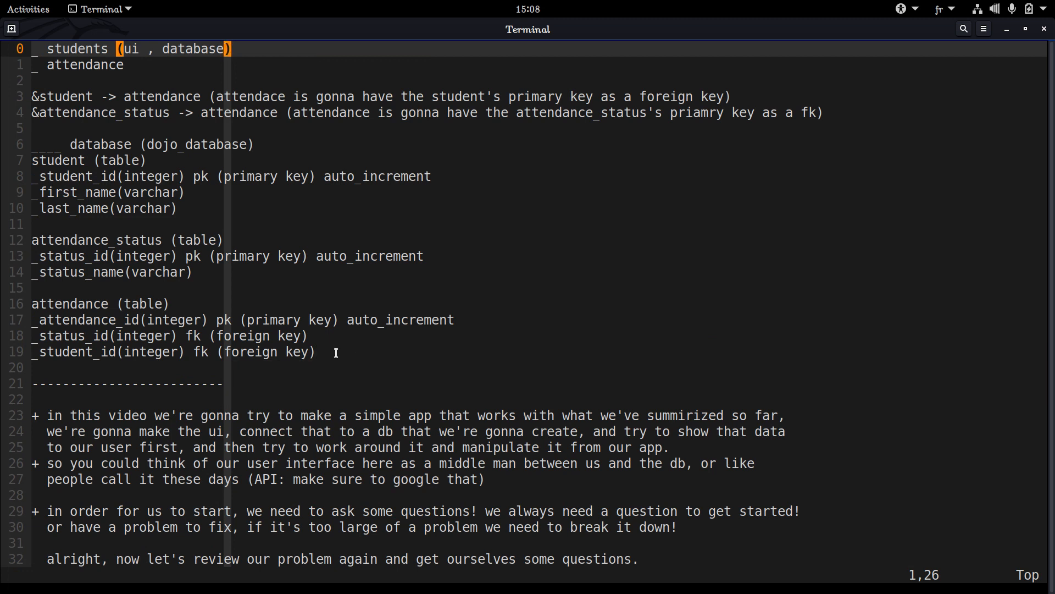
double_click(337, 352)
triple_click(337, 352)
triple_click(336, 352)
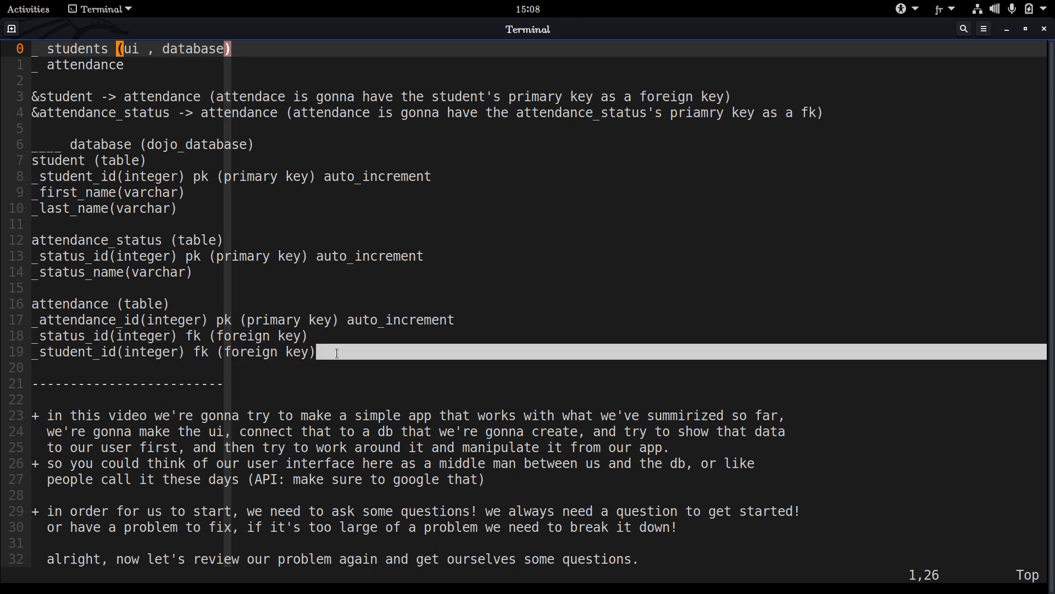
double_click(337, 353)
triple_click(336, 353)
double_click(337, 353)
left_click(330, 353)
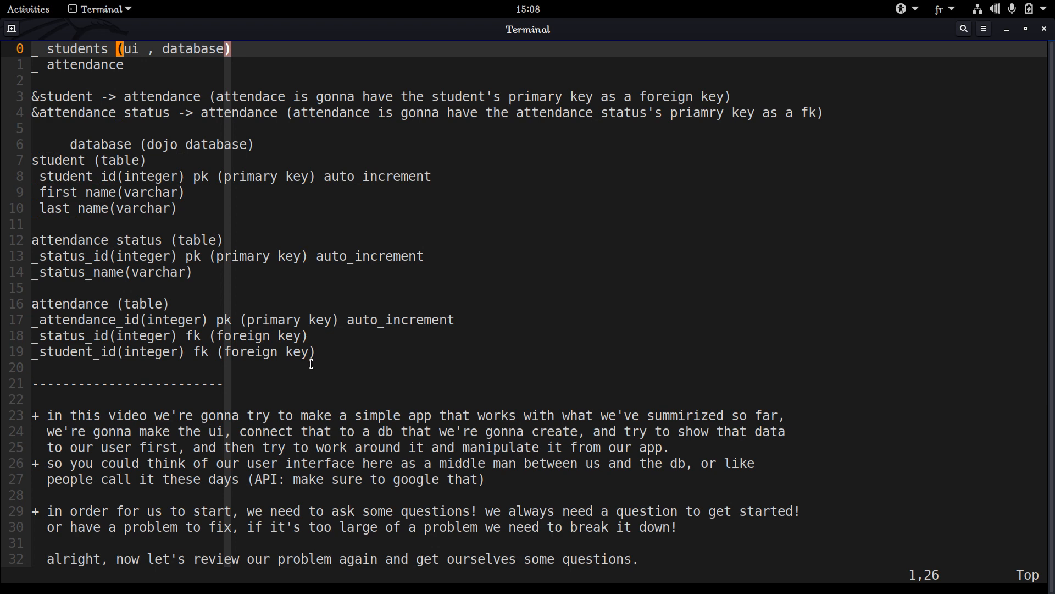
Go back down the notes and read the paragraph on starting with questions and breaking down large problems
key("j")
key("j")
key("j")
key("j")
key("j")
key("j")
key("j")
key("j")
key("j")
key("j")
key("j")
key("j")
key("j")
key("j")
key("j")
key("j")
key("j")
key("j")
key("j")
key("j")
key("j")
key("j")
key("j")
key("j")
key("j")
key("j")
key("j")
key("j")
key("j")
key("j")
key("j")
key("j")
key("j")
key("j")
key("j")
key("j")
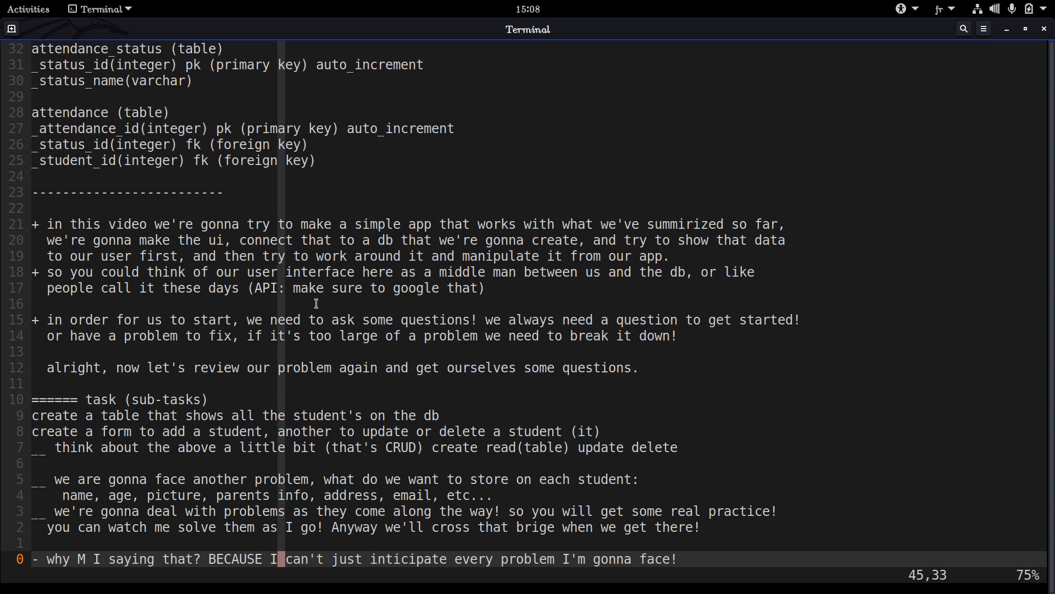
left_click_drag(137, 227, 192, 239)
left_click(195, 239)
left_click_drag(424, 346, 32, 320)
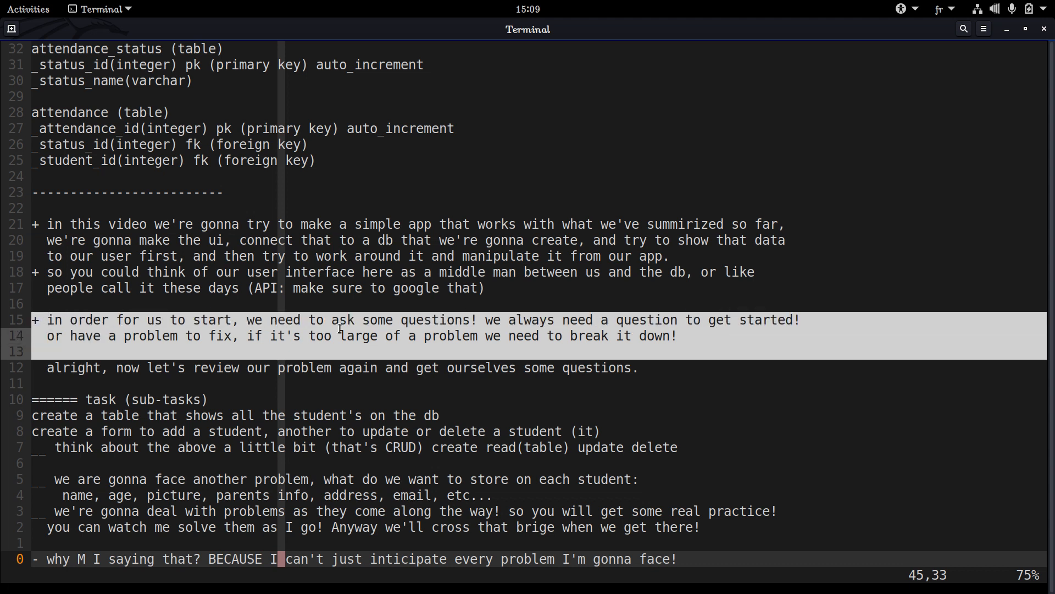
left_click_drag(487, 381, 210, 325)
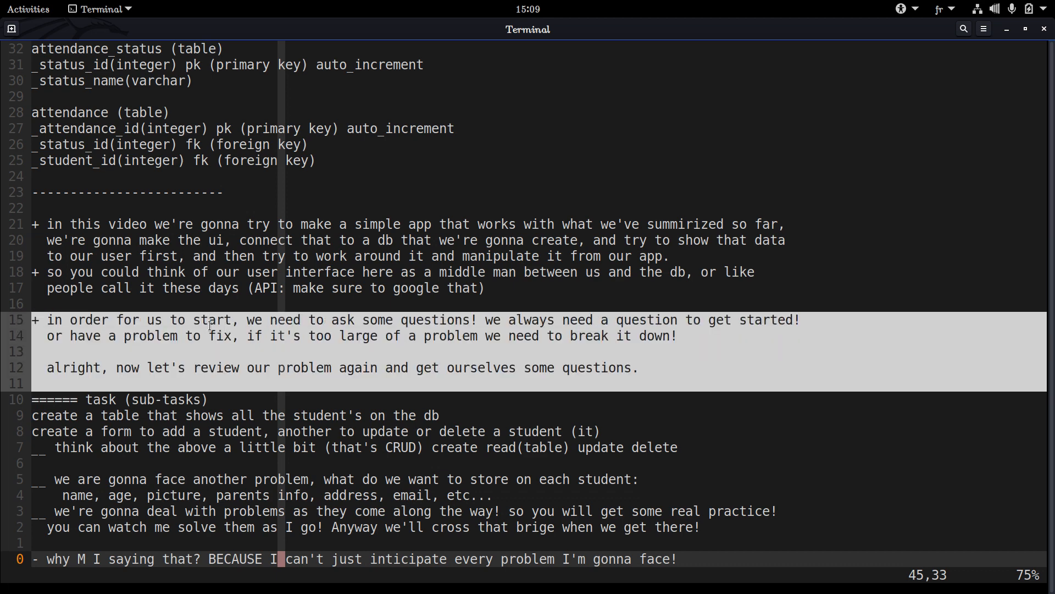
left_click(51, 320)
left_click_drag(51, 319, 337, 385)
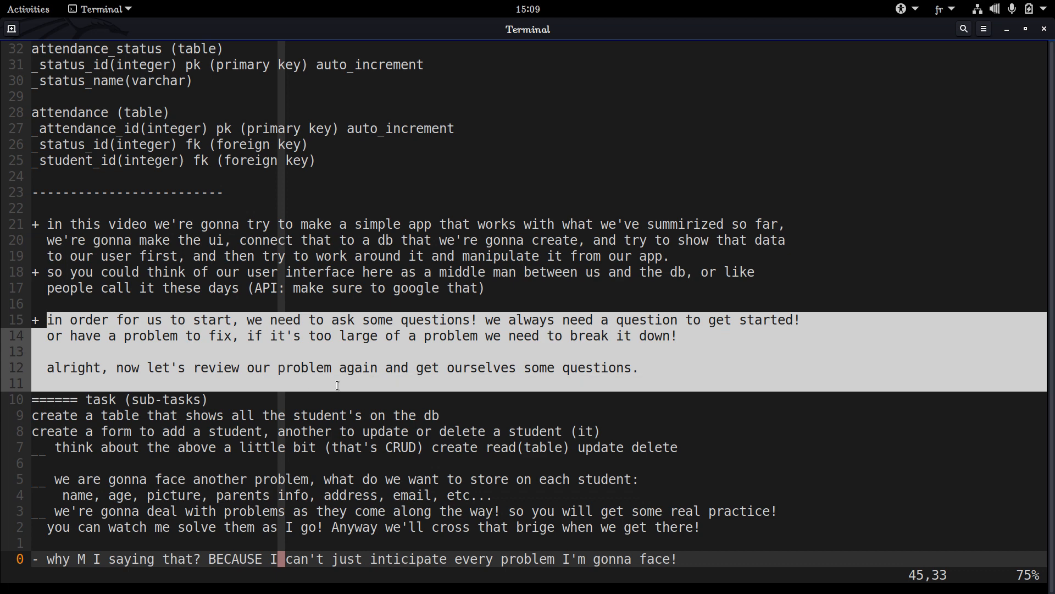
left_click(593, 363)
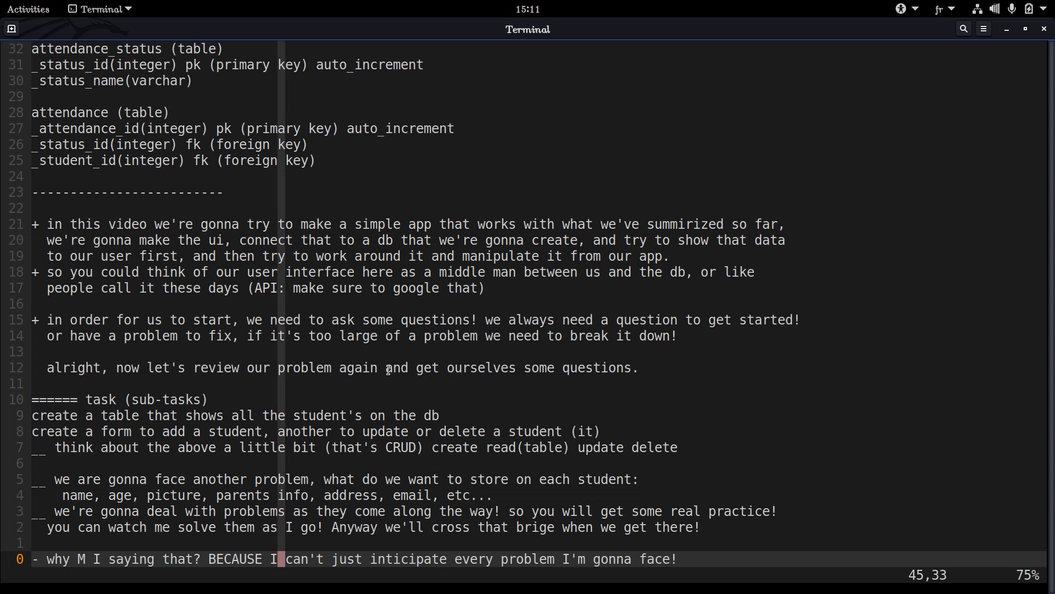
triple_click(369, 379)
triple_click(368, 378)
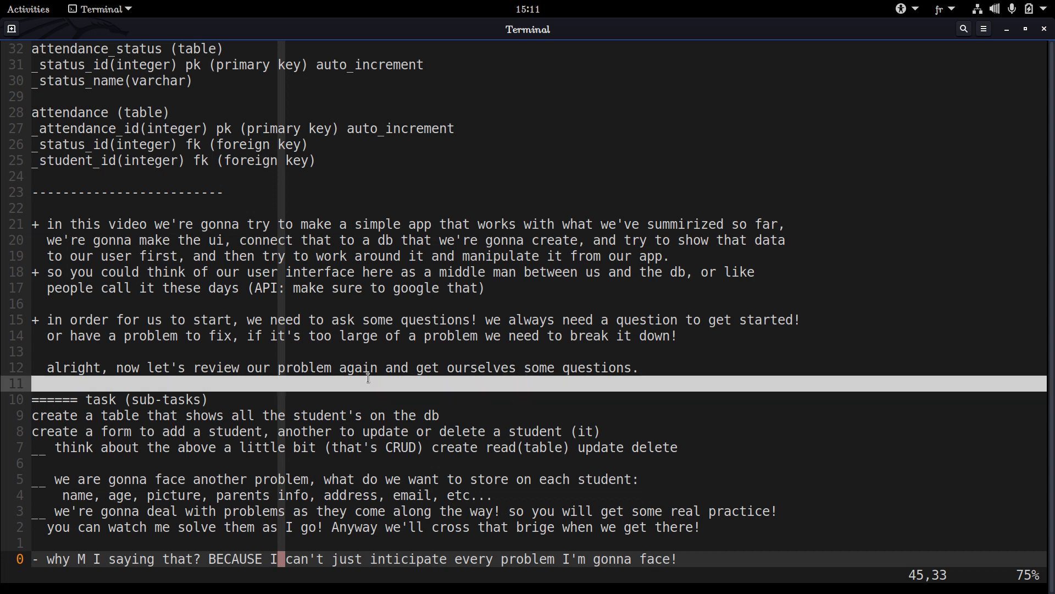
triple_click(368, 378)
left_click(368, 377)
double_click(369, 377)
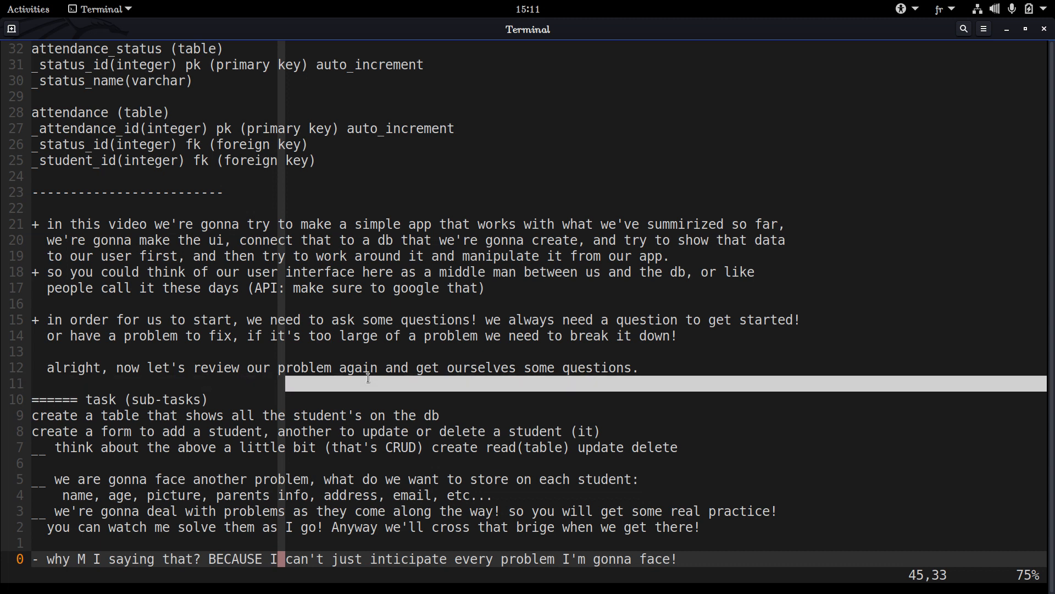
triple_click(265, 379)
left_click(265, 379)
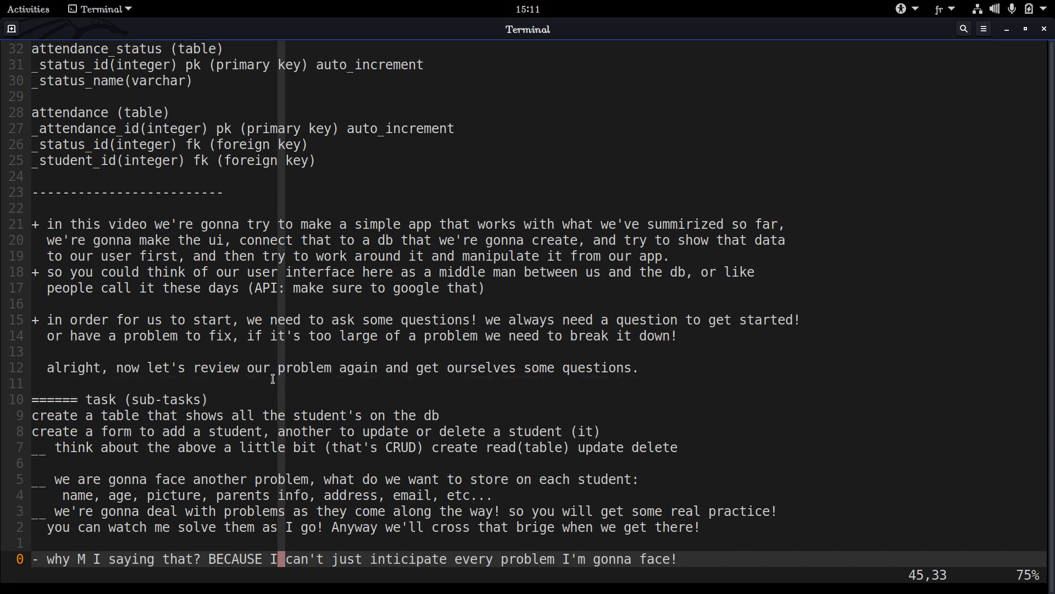
left_click_drag(275, 379, 31, 388)
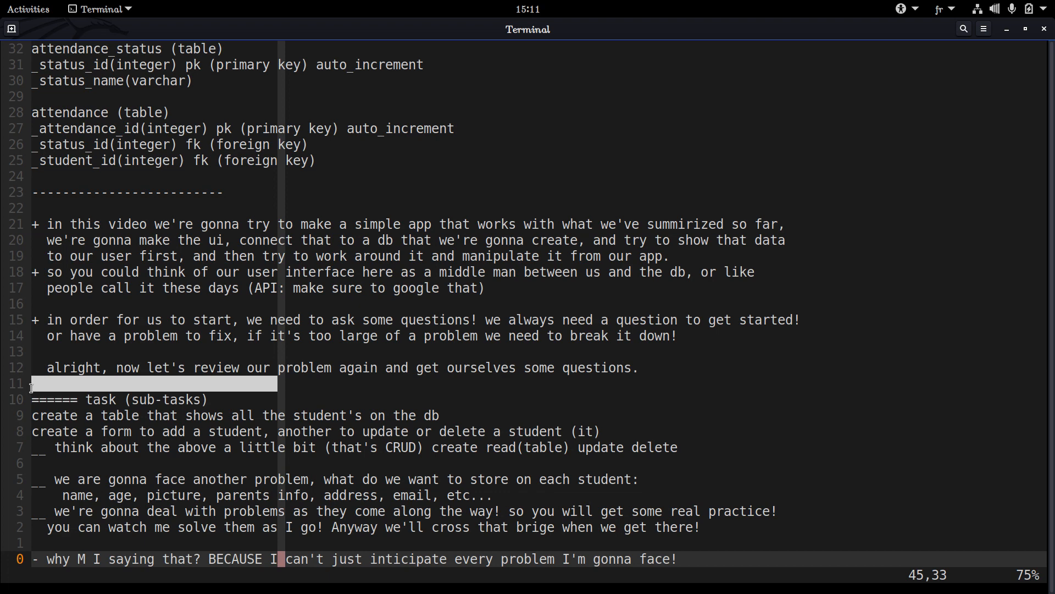
left_click(53, 384)
double_click(54, 384)
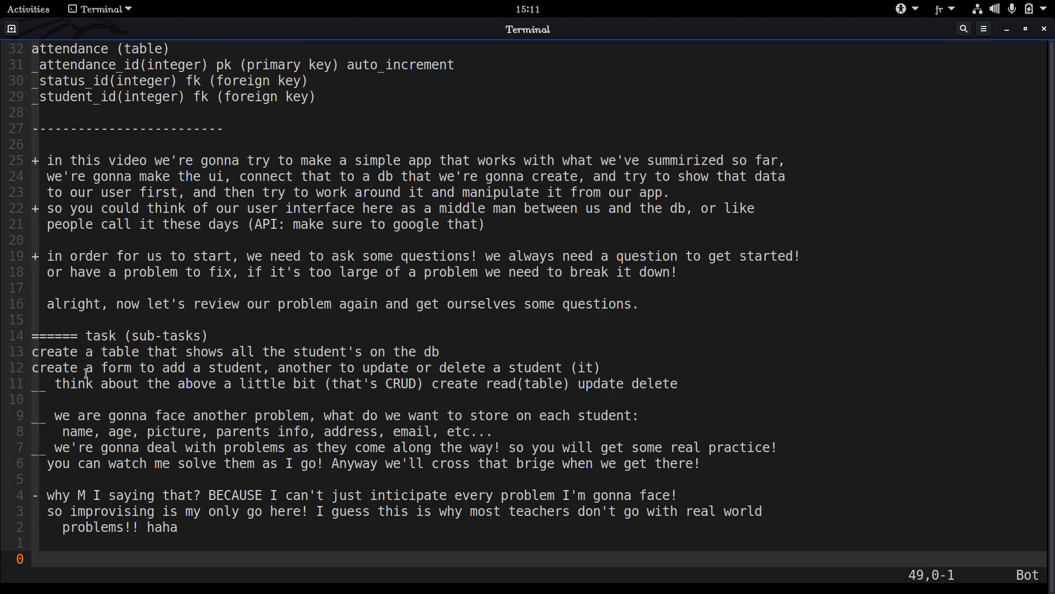
triple_click(109, 322)
triple_click(109, 322)
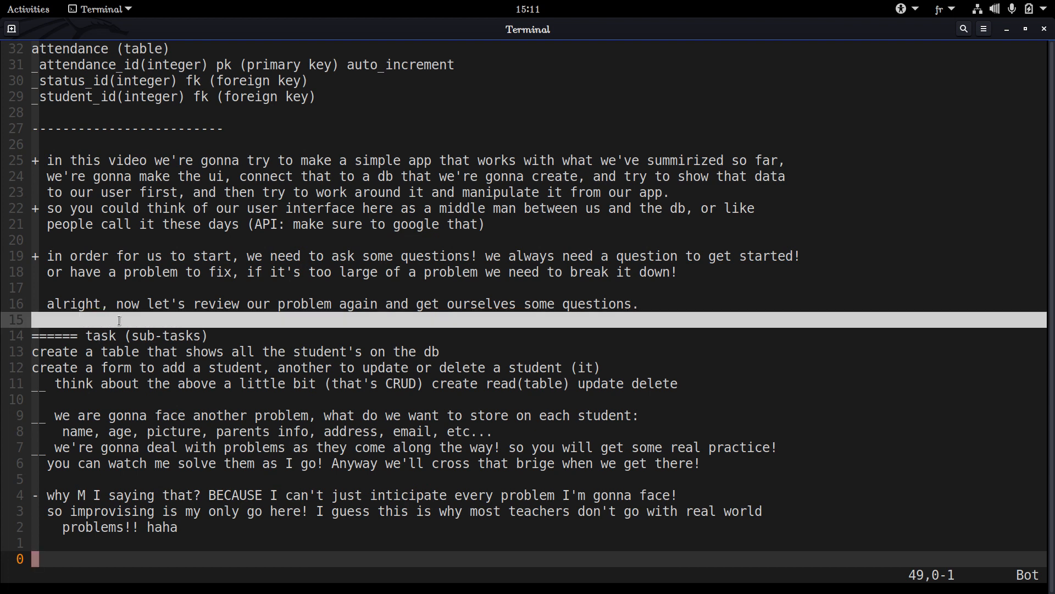
triple_click(117, 321)
triple_click(119, 320)
triple_click(119, 322)
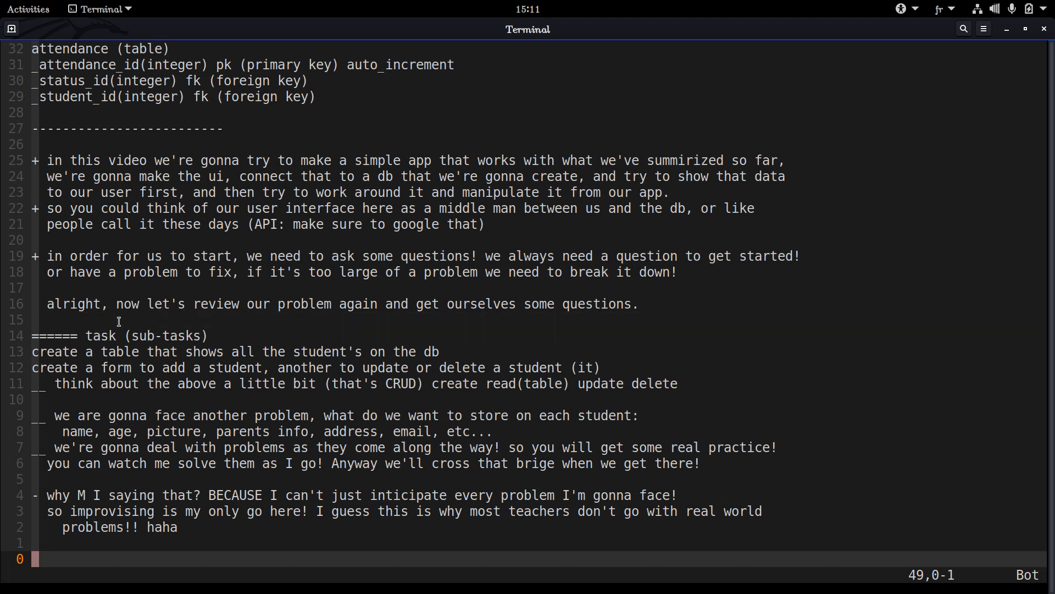
triple_click(119, 321)
triple_click(119, 321)
Examine the task (sub-tasks) heading and its first task, creating a table that shows all students in the db
triple_click(265, 351)
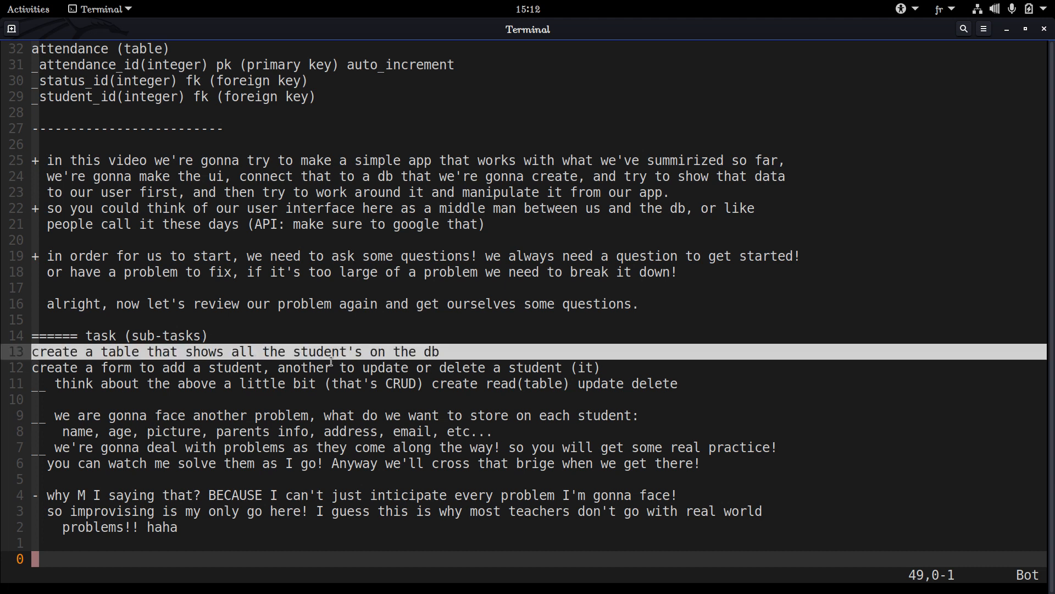
left_click(103, 336)
double_click(103, 335)
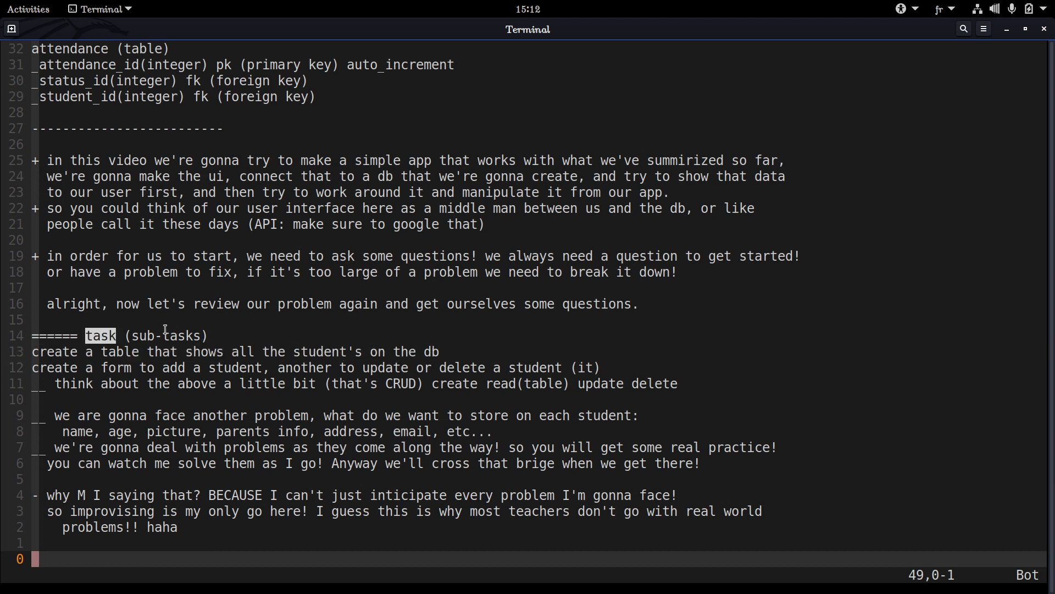
left_click_drag(210, 334, 447, 352)
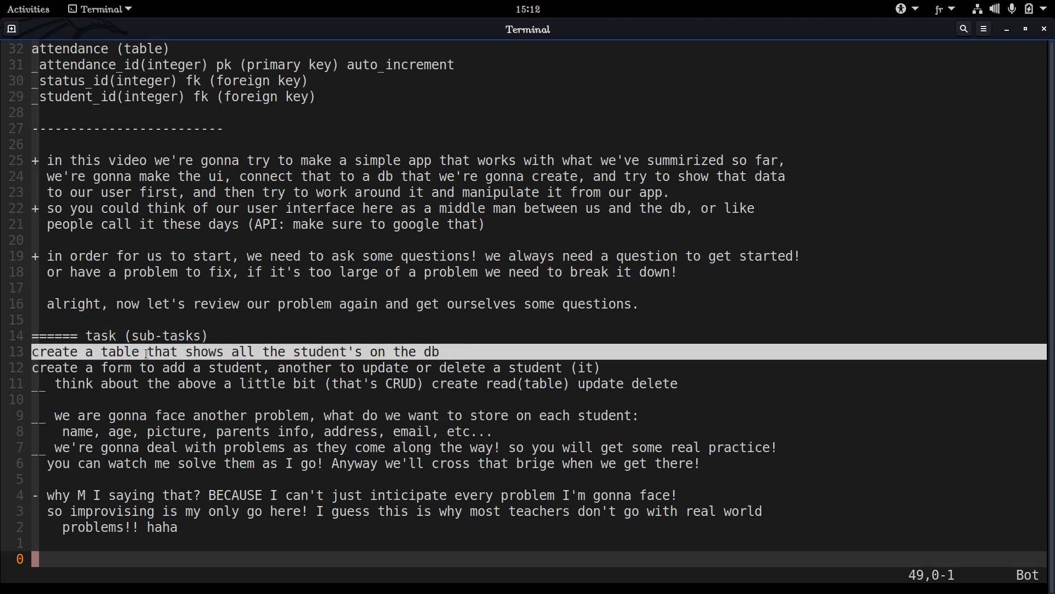
left_click(464, 351)
double_click(468, 352)
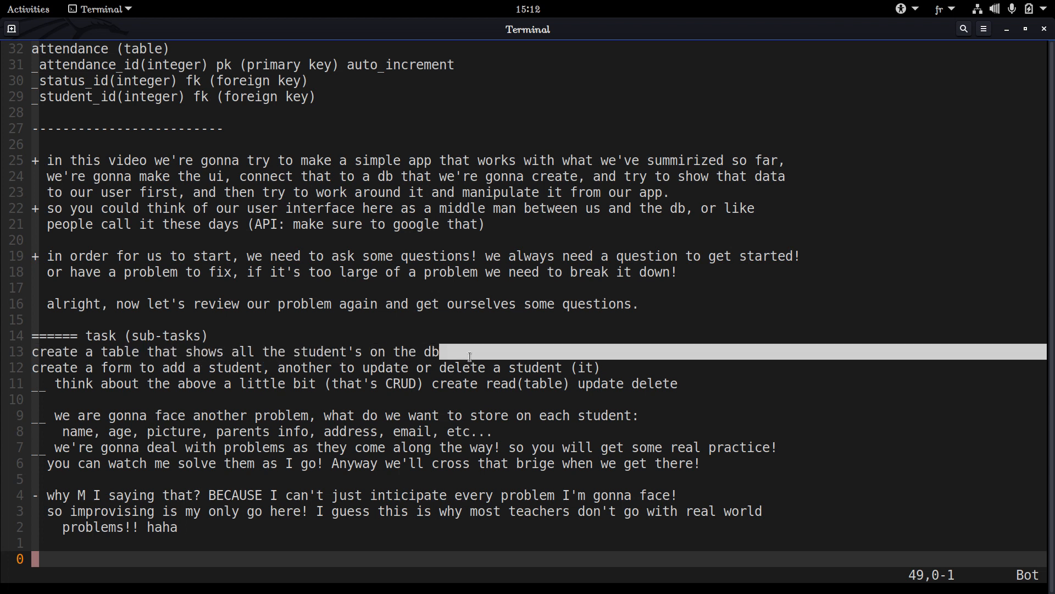
Add the line "this is about the ui (or this is within the ui => user interface" directly below the task (sub-tasks) heading
key("k")
key("k")
key("k")
key("k")
key("k")
key("k")
key("k")
key("k")
key("k")
key("k")
key("k")
key("k")
key("k")
key("k")
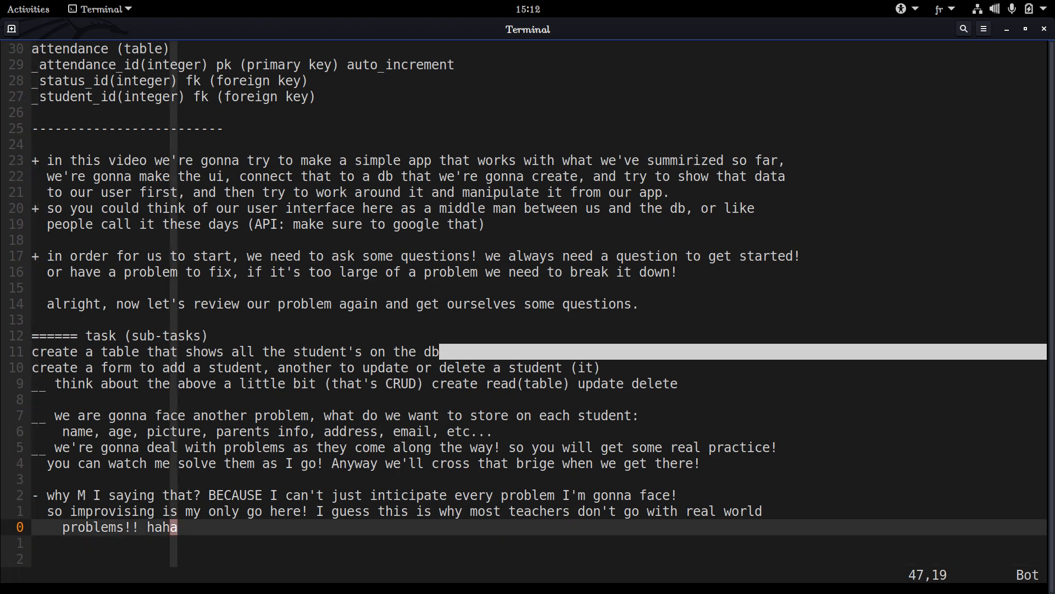
type("o")
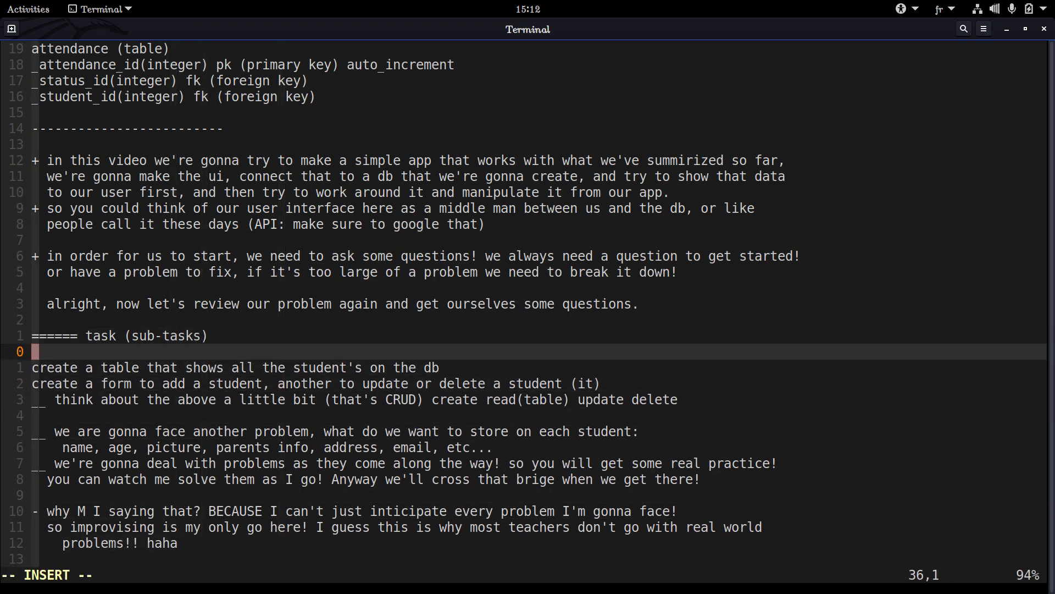
type("this is about th")
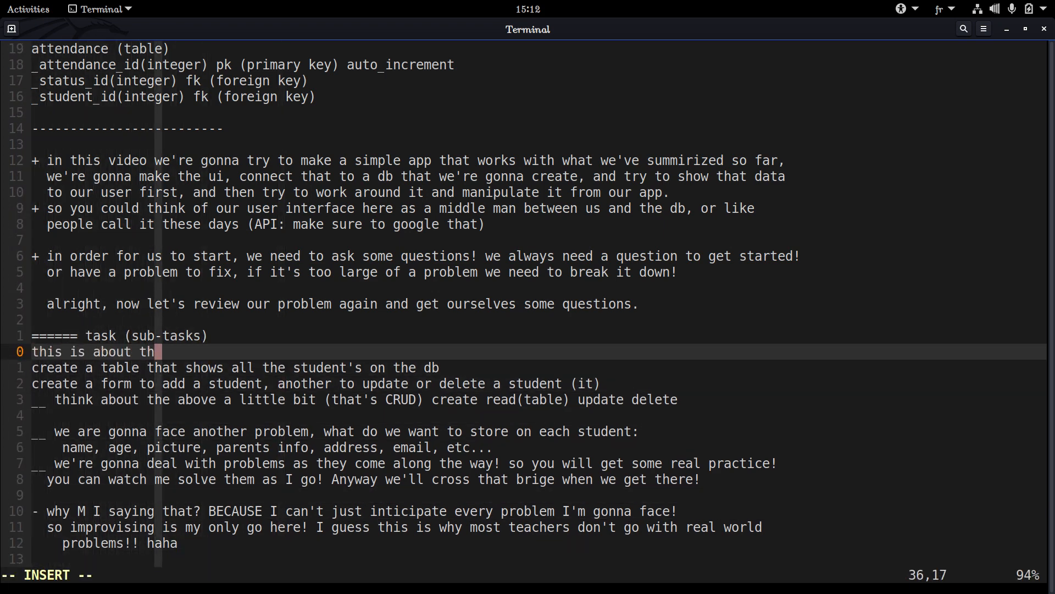
type("e ui (or th")
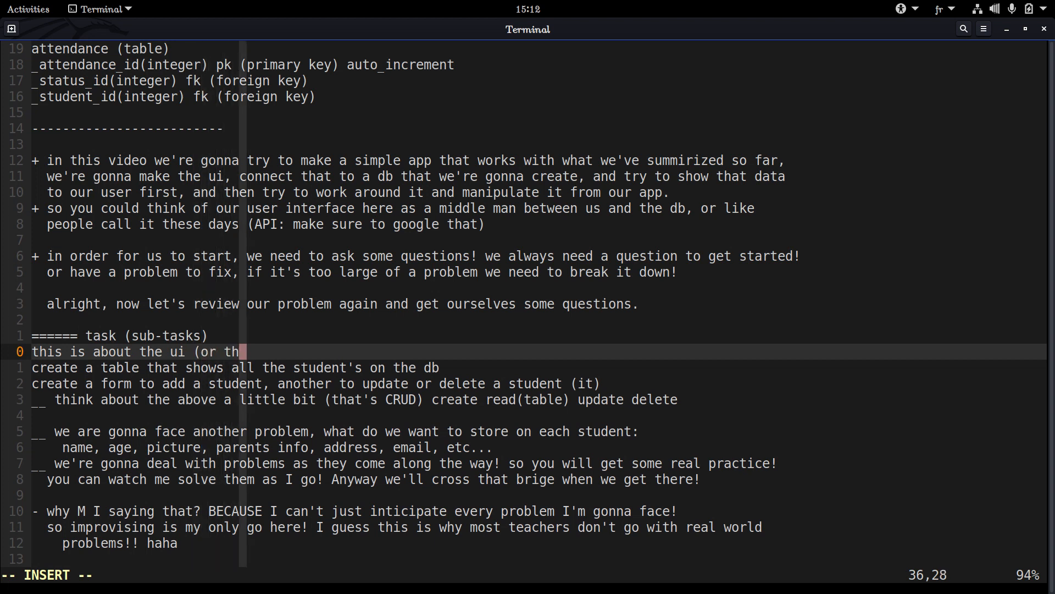
type("is is with")
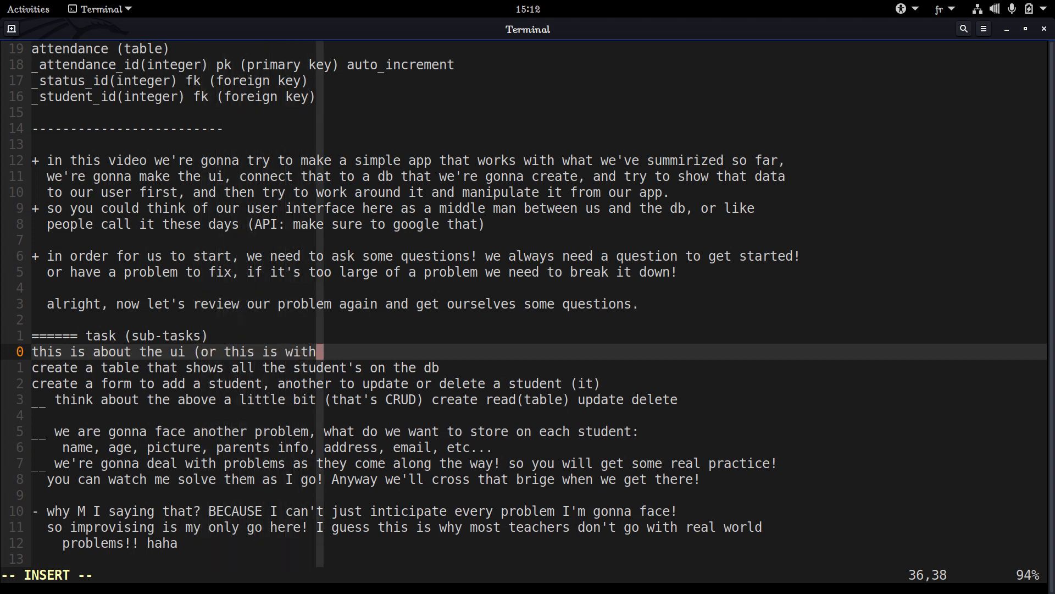
type("in thje")
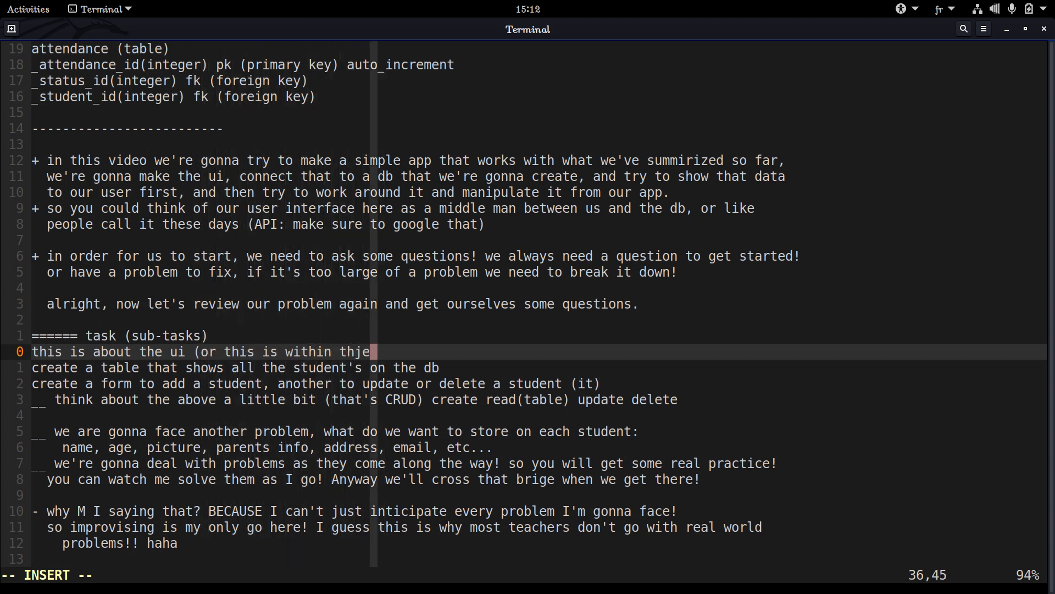
key("BackSpace")
key("BackSpace")
type("e ui=")
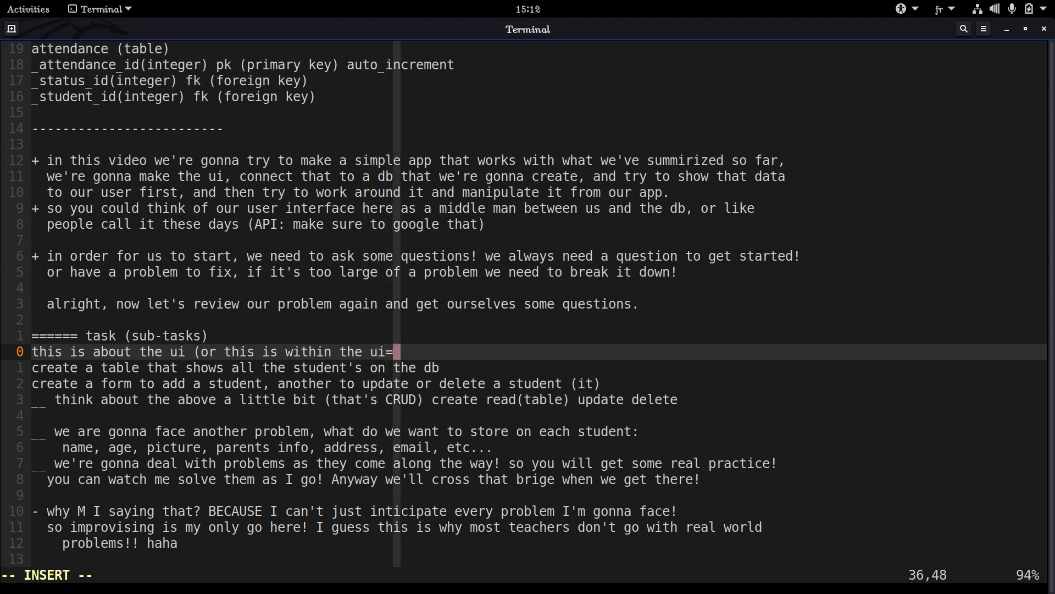
key("BackSpace")
type("=> user ")
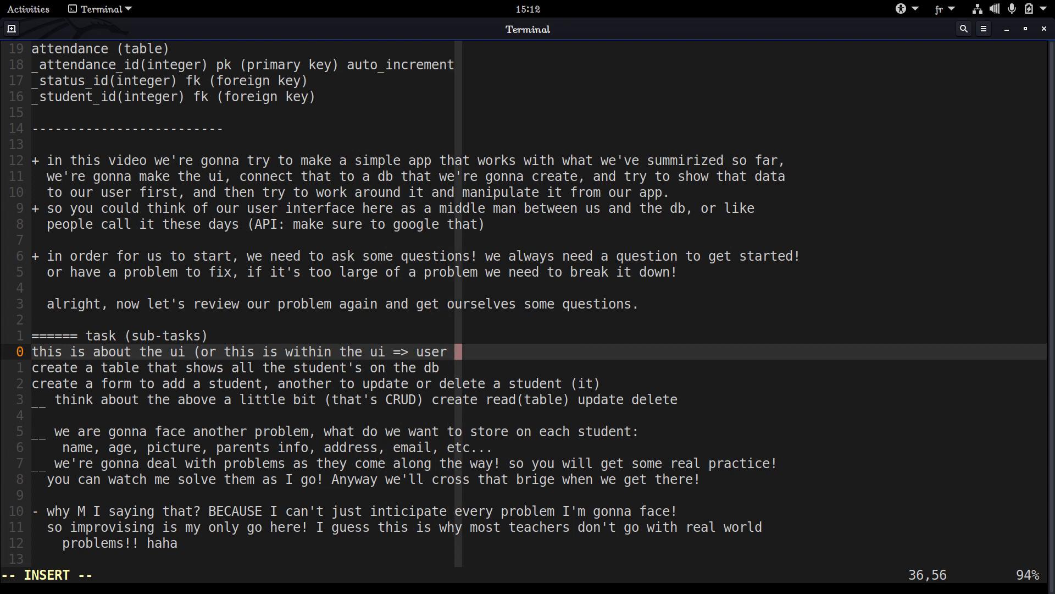
type("interface")
key("Escape")
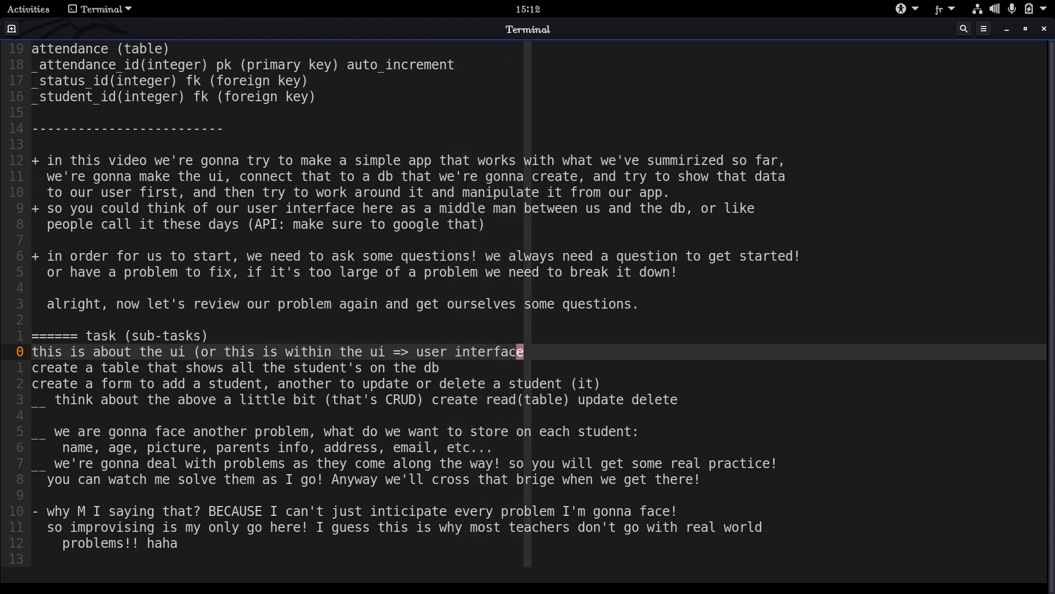
Delete the line about the ui directly below the task (sub-tasks) heading and save the notes file
key("d")
key("d")
type(":w")
key("Return")
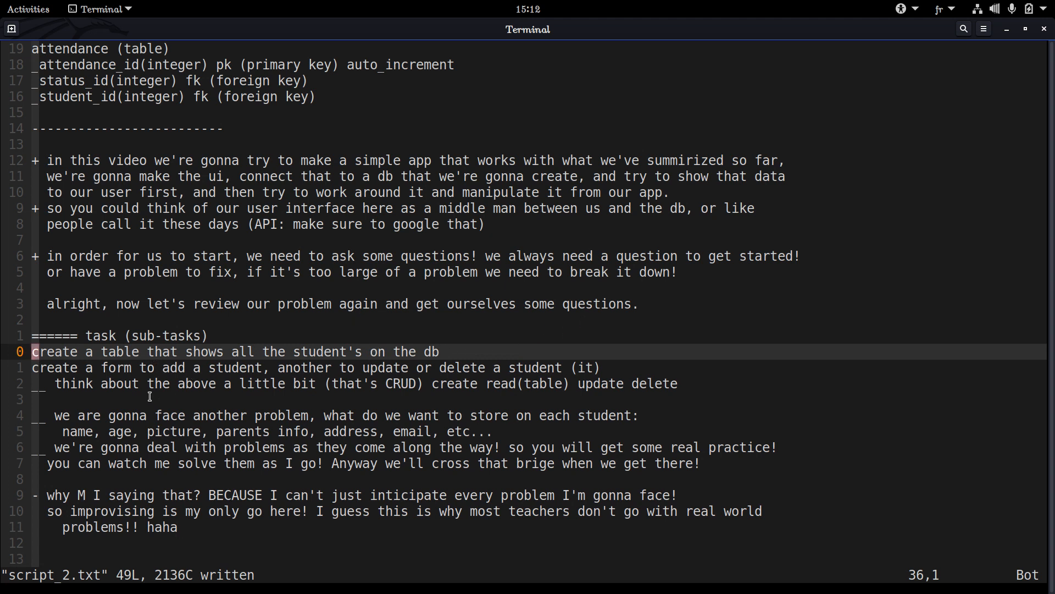
Examine the CRUD line under the sub-tasks, covering the acronym and its create, read, update and delete operations
triple_click(110, 388)
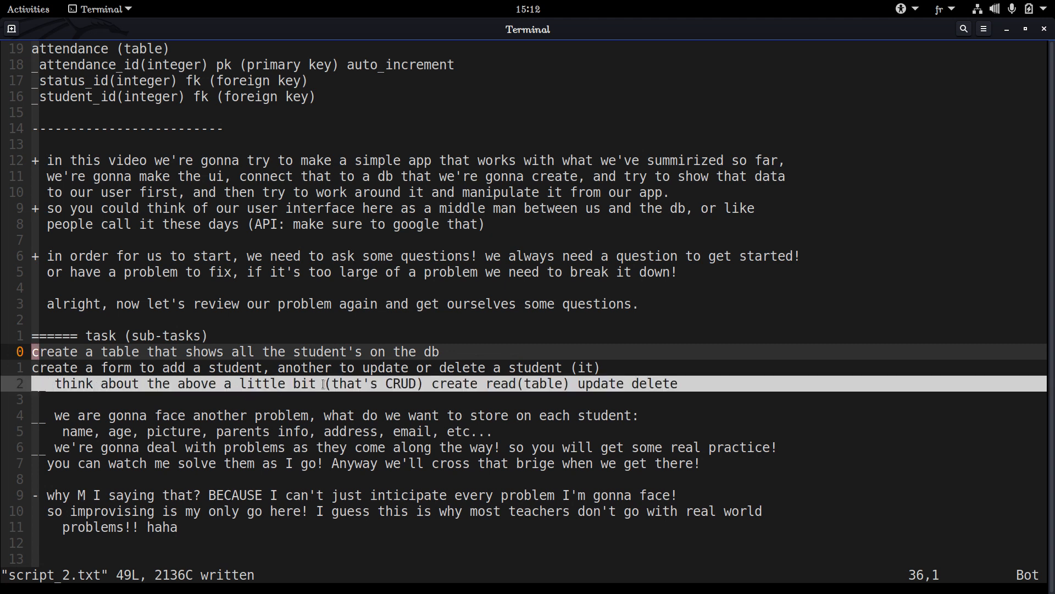
double_click(304, 383)
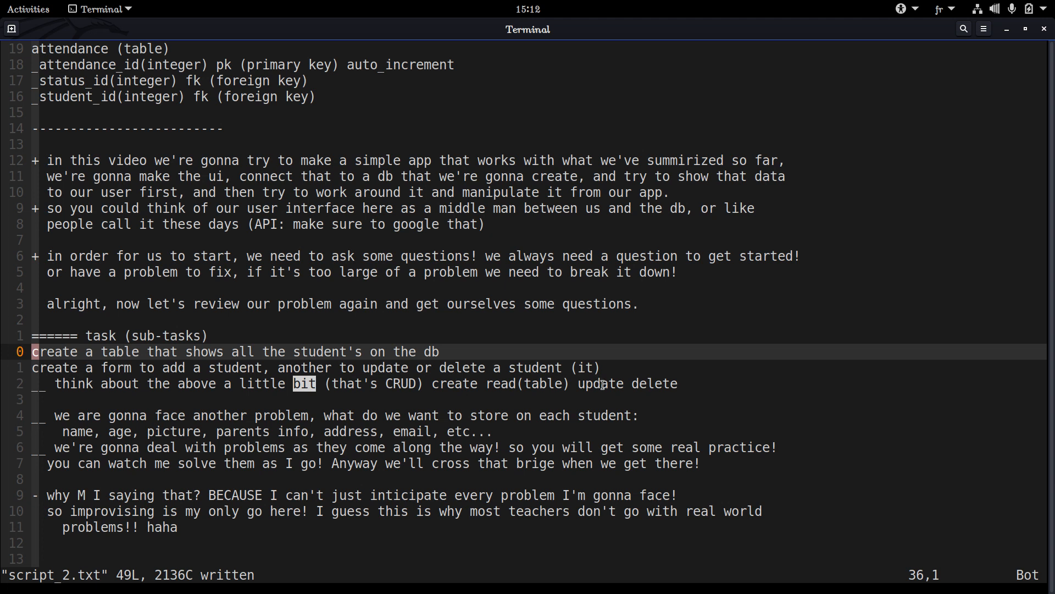
left_click_drag(482, 384, 560, 384)
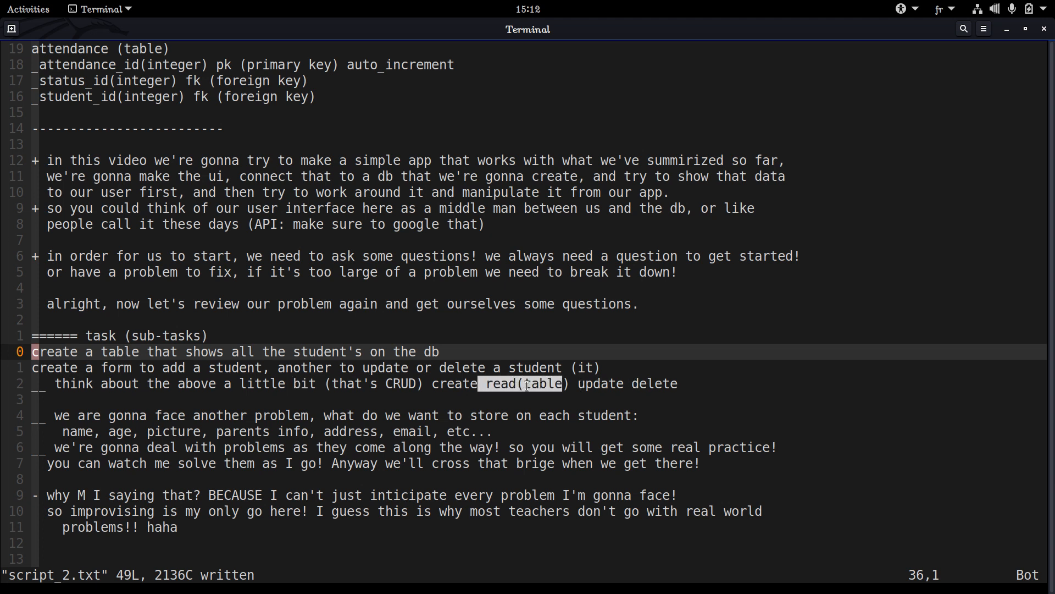
left_click(481, 392)
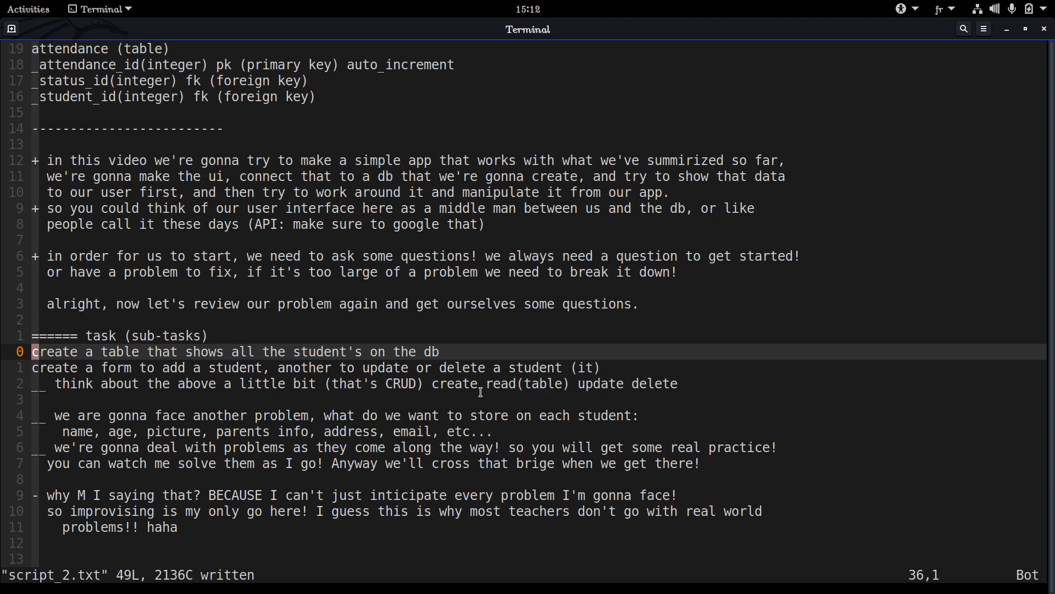
left_click_drag(680, 391, 302, 395)
left_click(330, 381)
double_click(412, 383)
triple_click(402, 378)
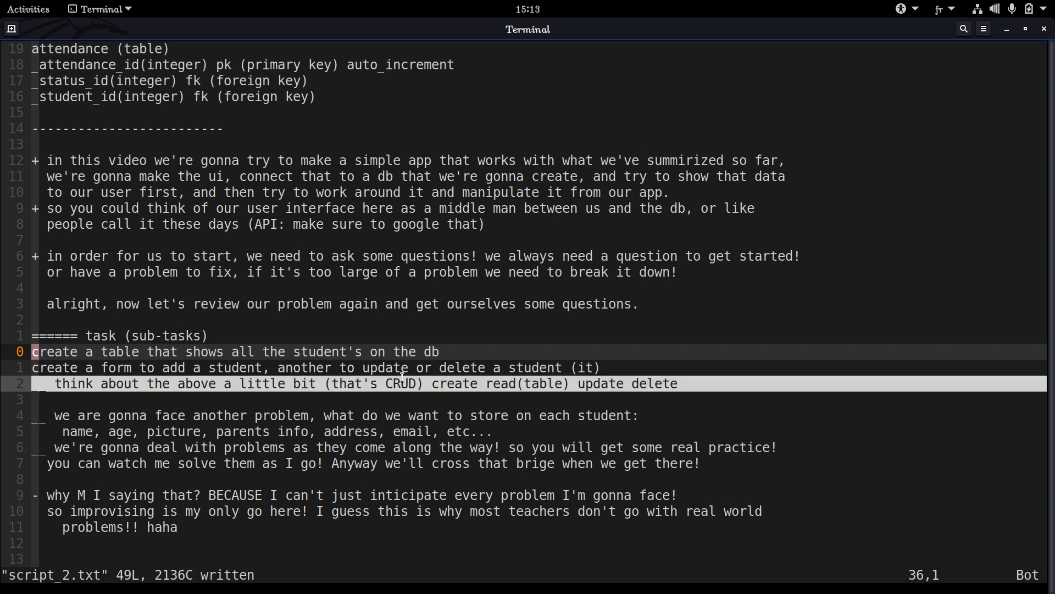
double_click(401, 377)
left_click(401, 380)
double_click(401, 379)
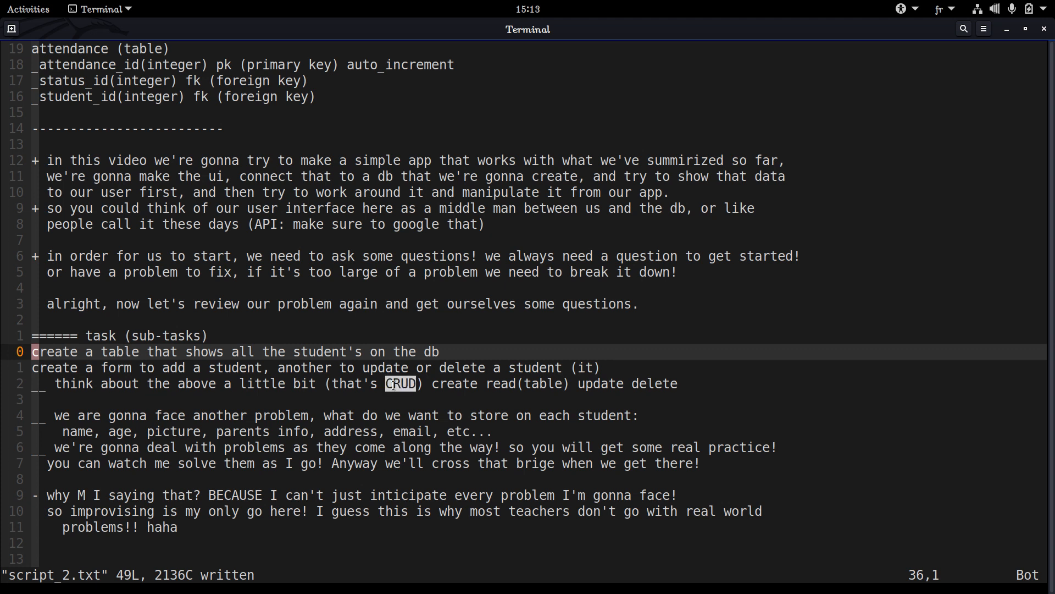
left_click(392, 385)
double_click(401, 383)
triple_click(401, 383)
double_click(401, 383)
triple_click(460, 385)
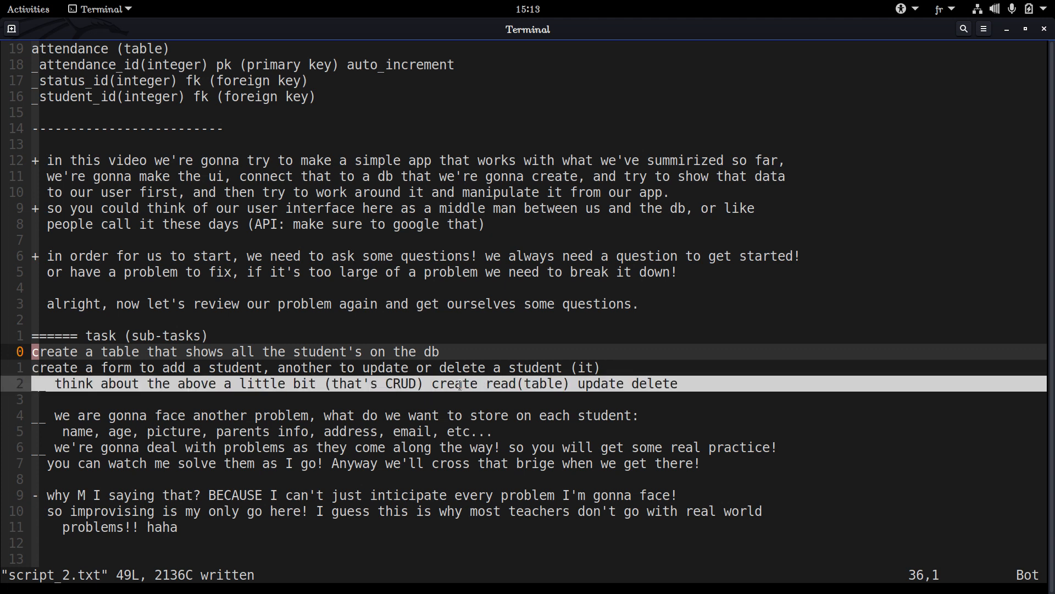
left_click(460, 385)
double_click(459, 385)
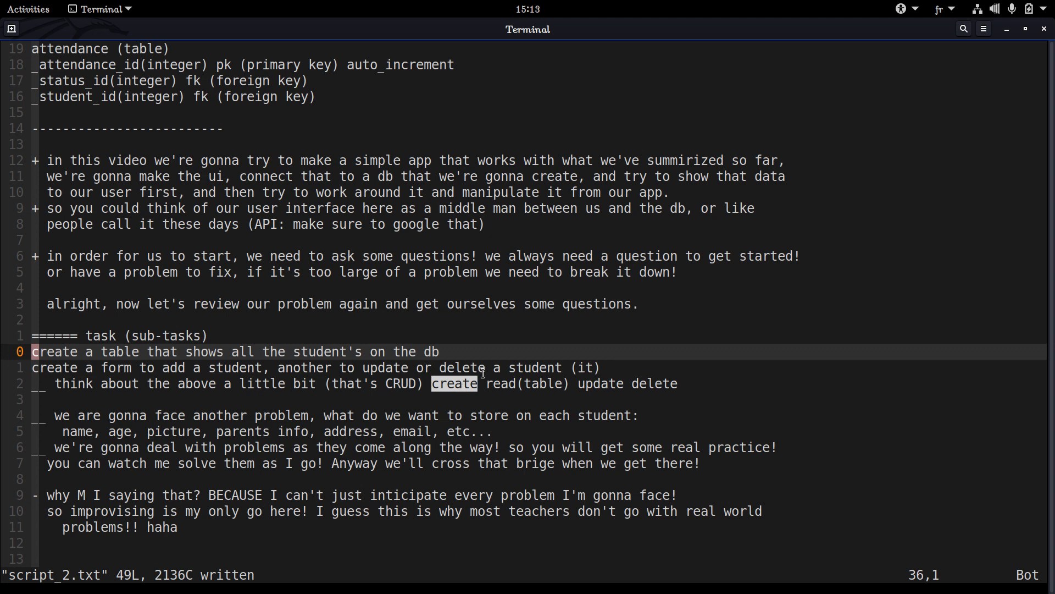
left_click(474, 370)
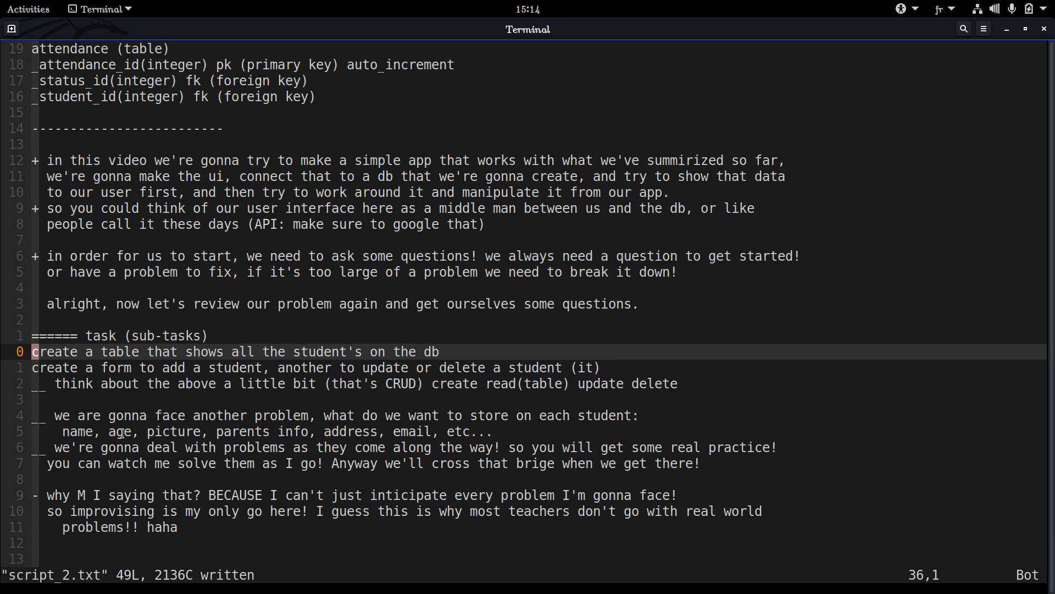
Read the question about what to store on each student and the list of fields beneath it
triple_click(640, 414)
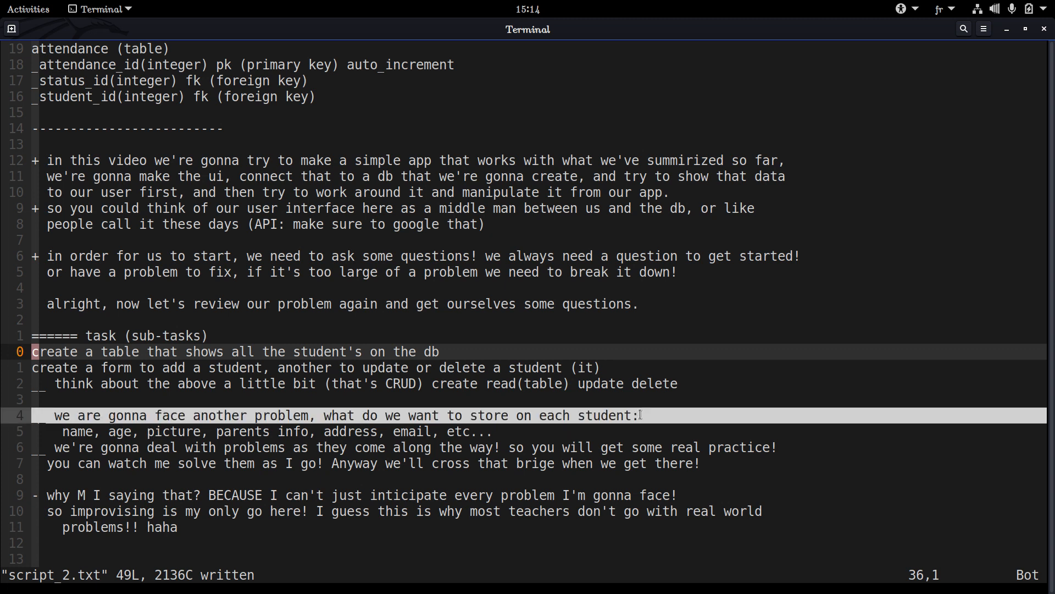
double_click(639, 415)
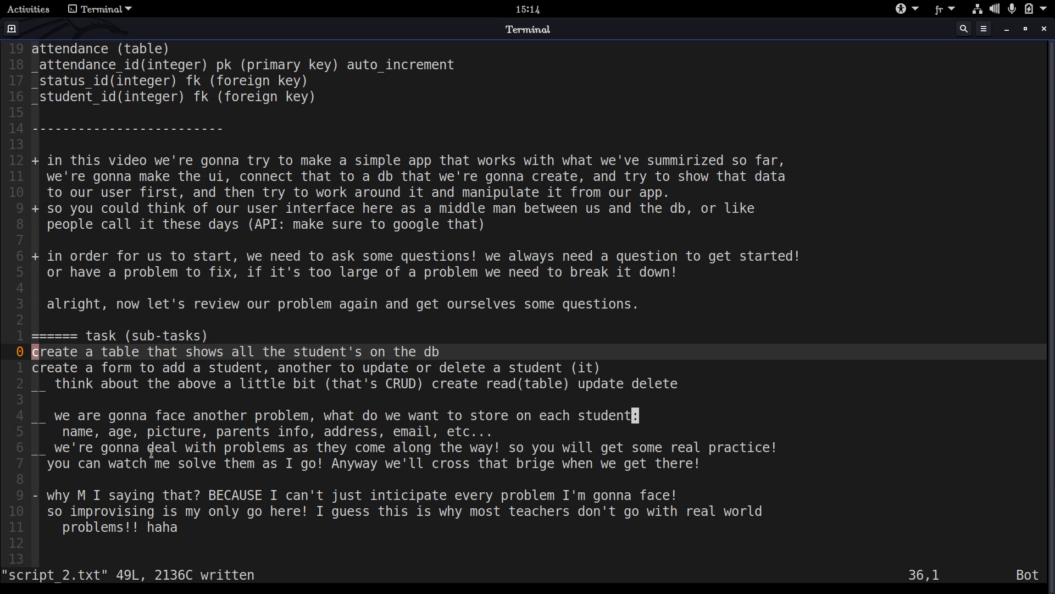
triple_click(68, 429)
triple_click(68, 428)
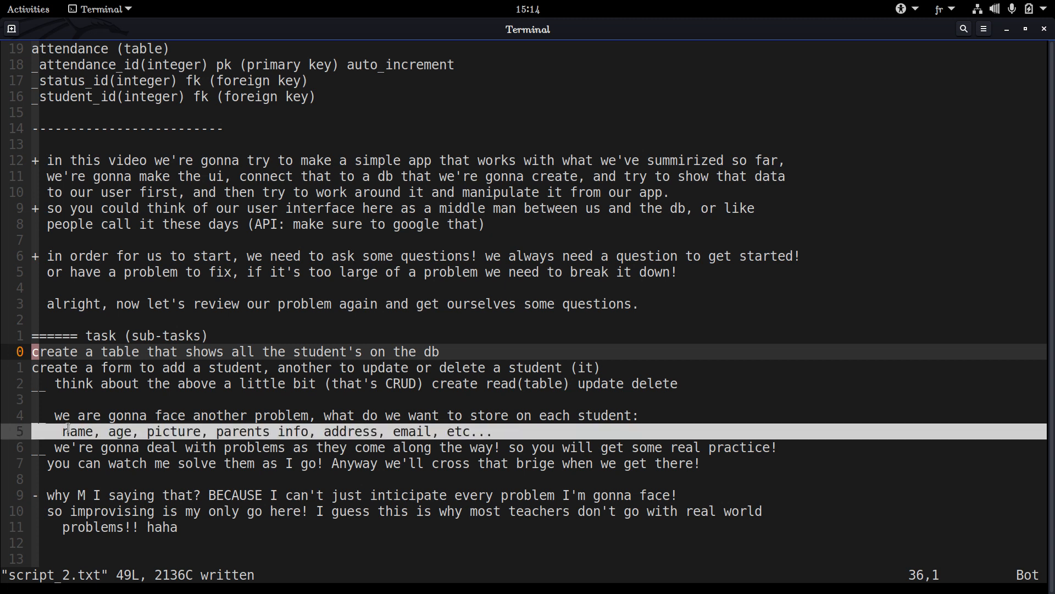
left_click(67, 429)
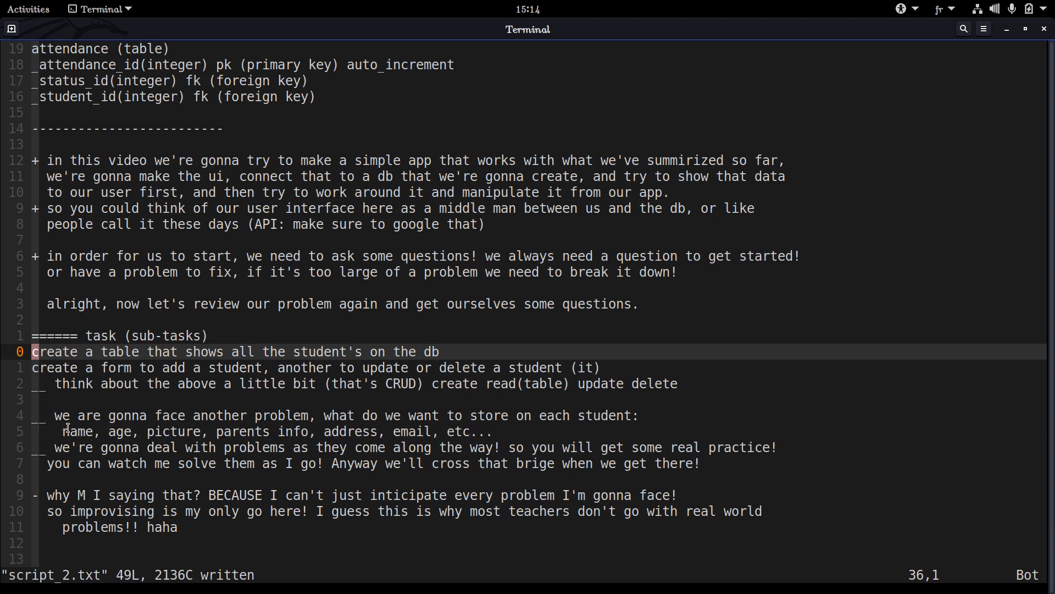
double_click(68, 429)
left_click(68, 429)
triple_click(68, 429)
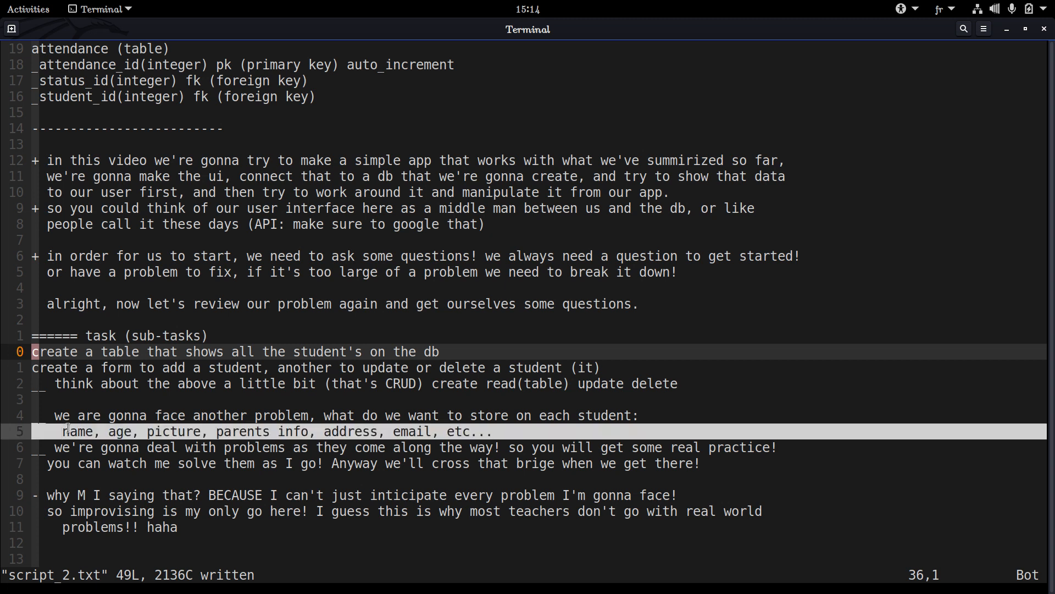
double_click(67, 429)
Go through the proposed student fields one by one: name, age, picture and parents info
double_click(80, 431)
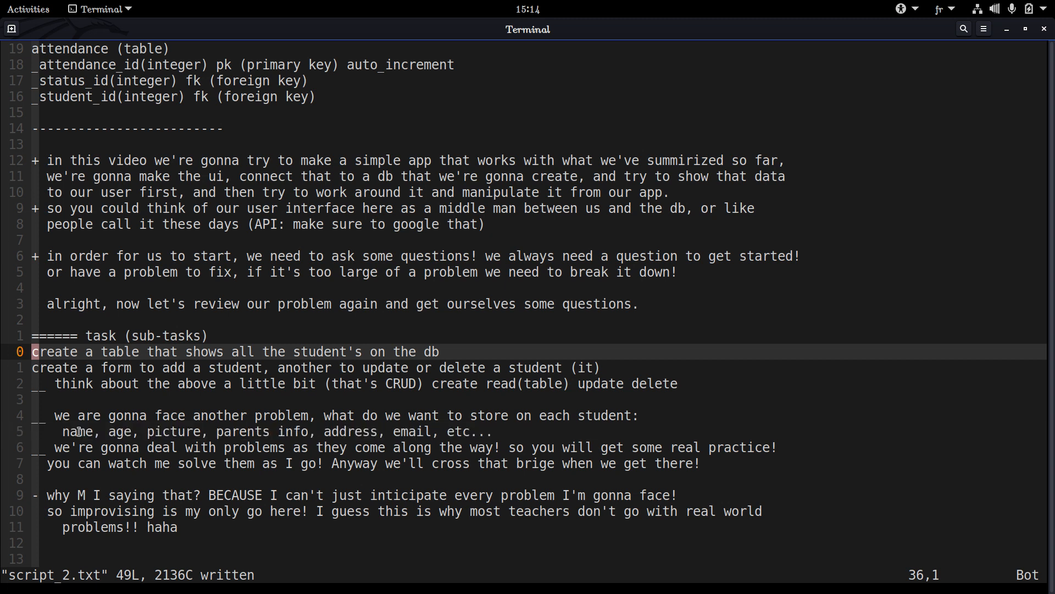
triple_click(80, 432)
triple_click(80, 432)
triple_click(80, 432)
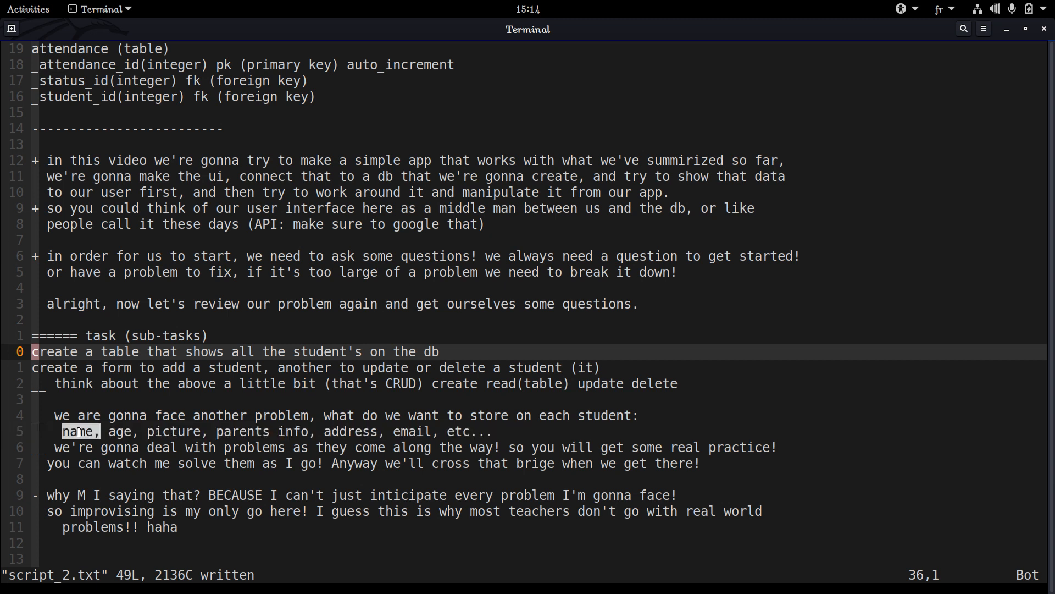
triple_click(80, 431)
left_click(103, 432)
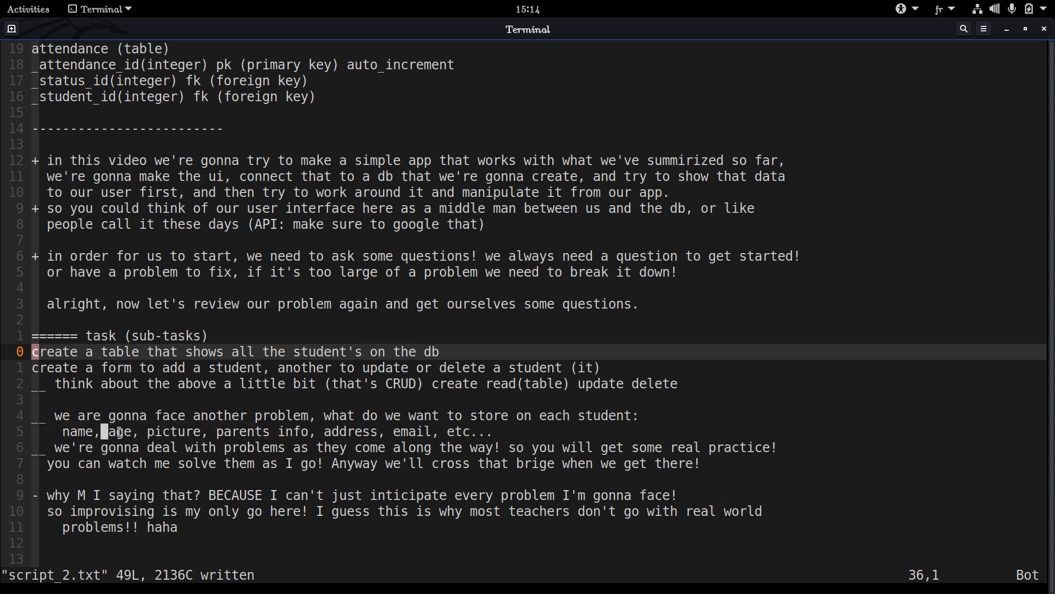
double_click(120, 433)
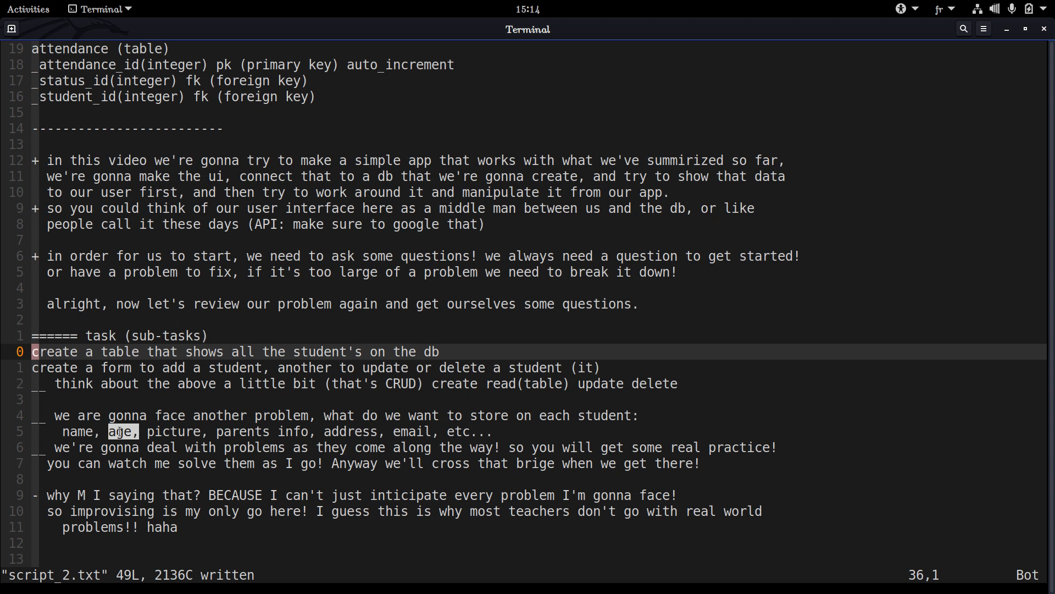
triple_click(122, 432)
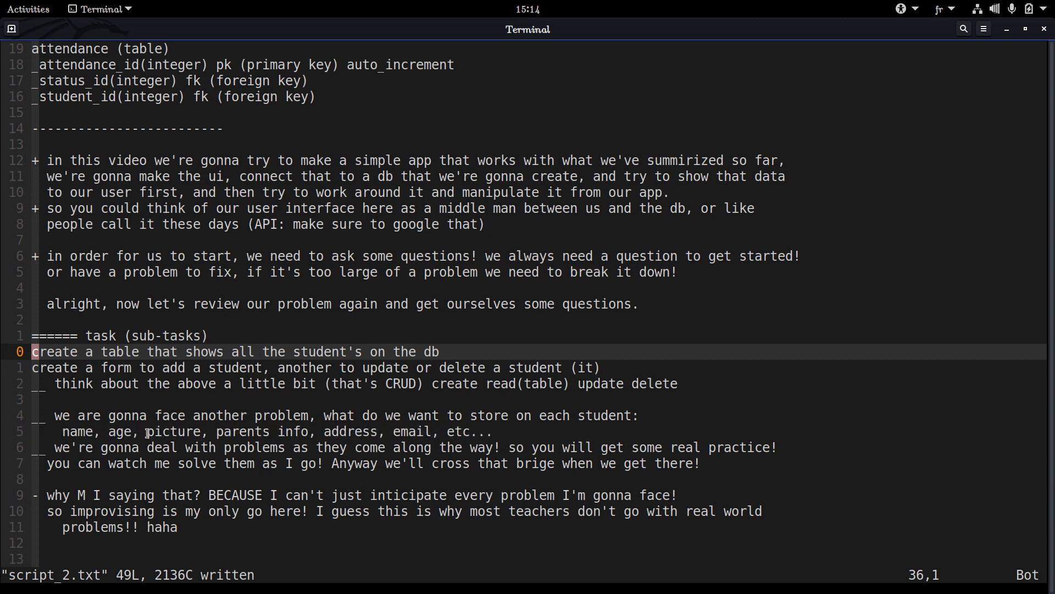
double_click(149, 433)
left_click(181, 424)
double_click(180, 431)
left_click(227, 432)
double_click(227, 432)
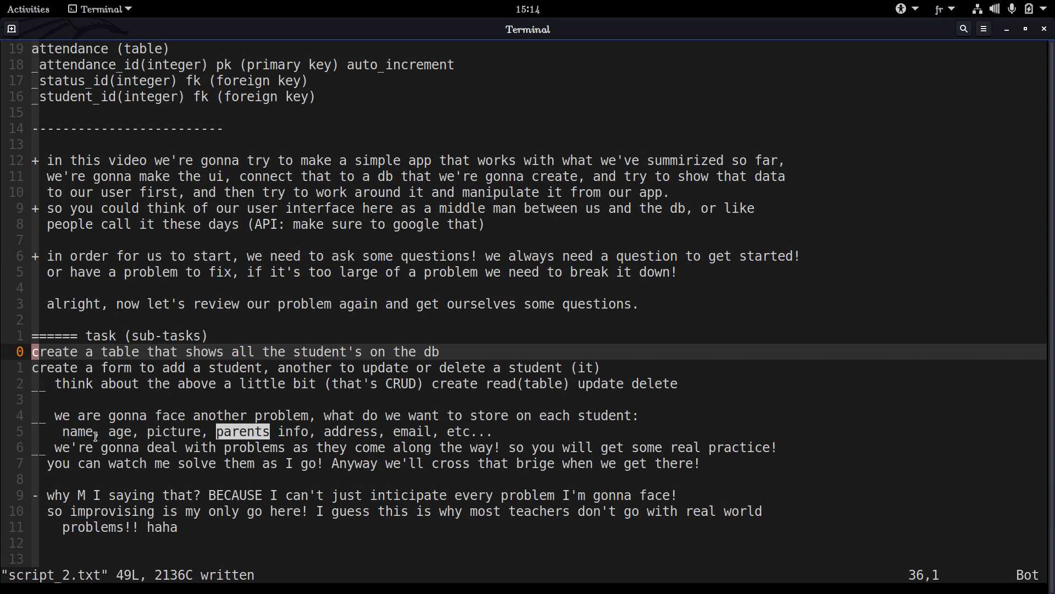
Go over the student fields again from name onward, focusing on the parents info entry
double_click(63, 429)
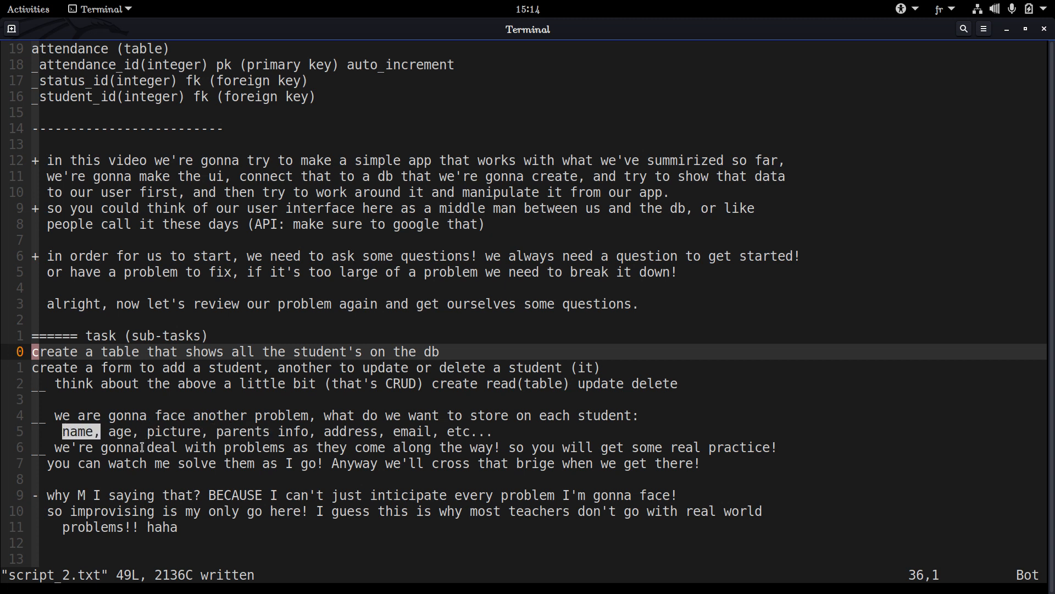
left_click(120, 435)
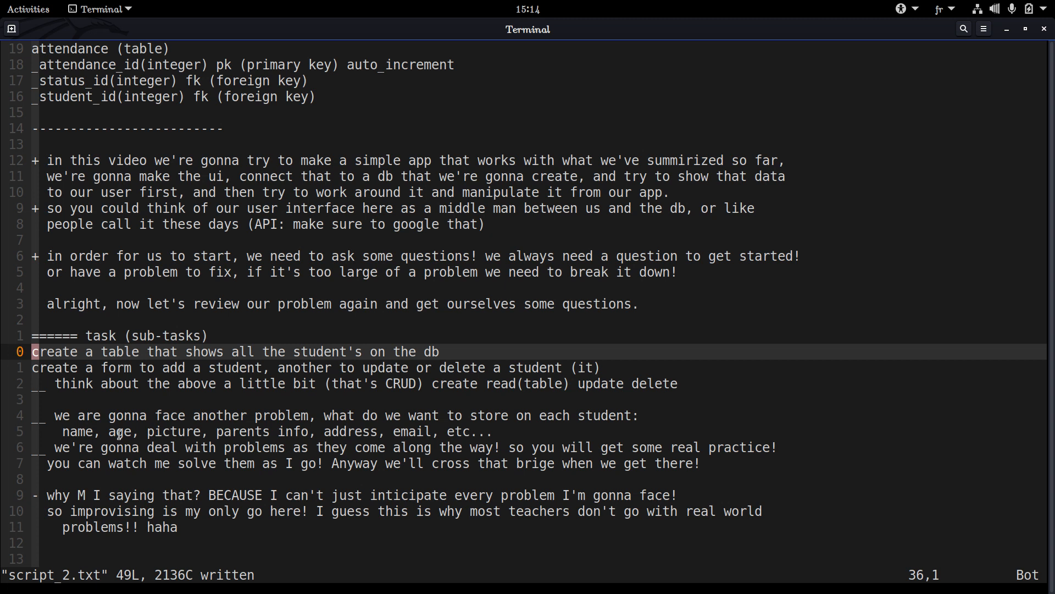
double_click(176, 434)
double_click(232, 433)
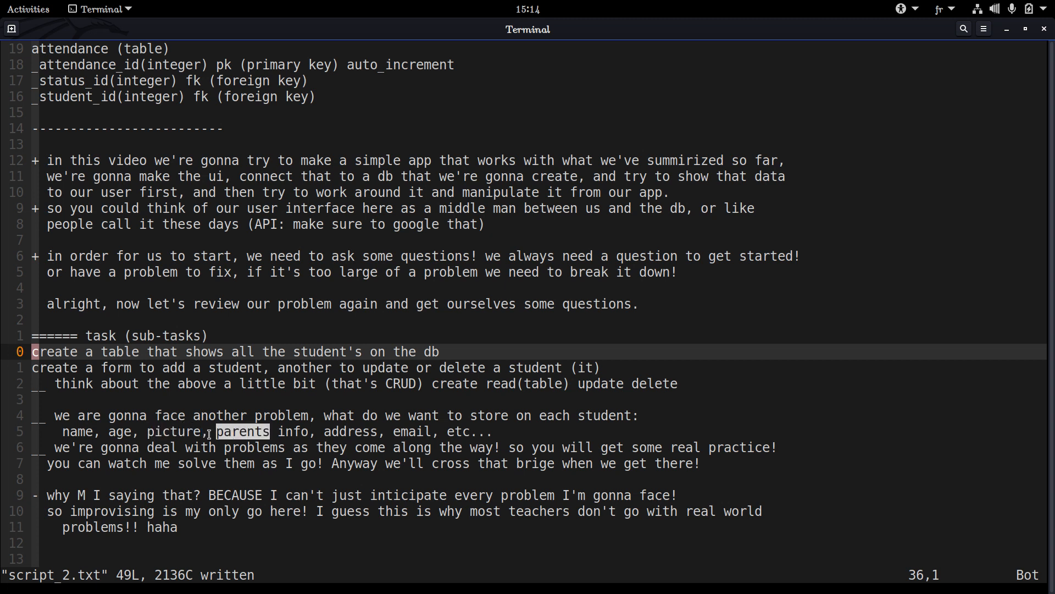
double_click(235, 431)
left_click(235, 430)
triple_click(243, 432)
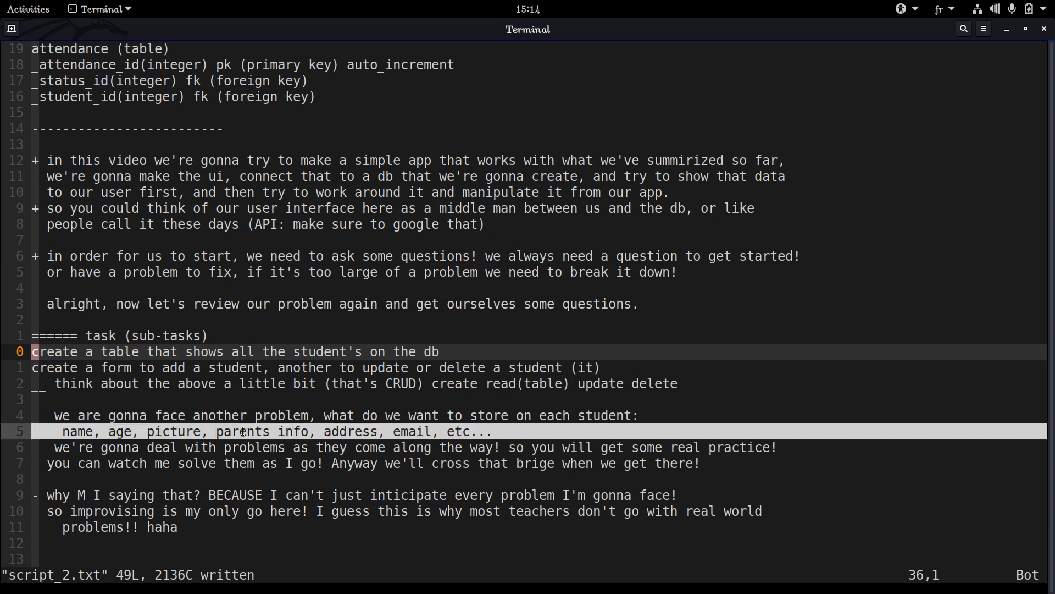
double_click(244, 431)
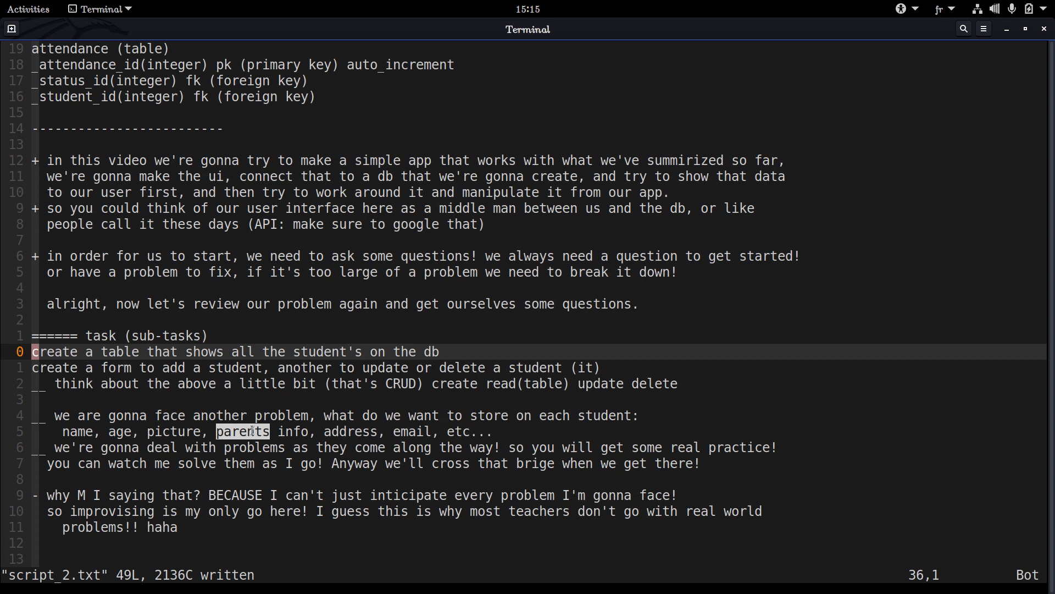
Replace the word "parents" with "contact" in the list of student fields and save the notes file
key("j")
key("j")
key("j")
key("j")
key("j")
key("w")
key("w")
key("w")
key("w")
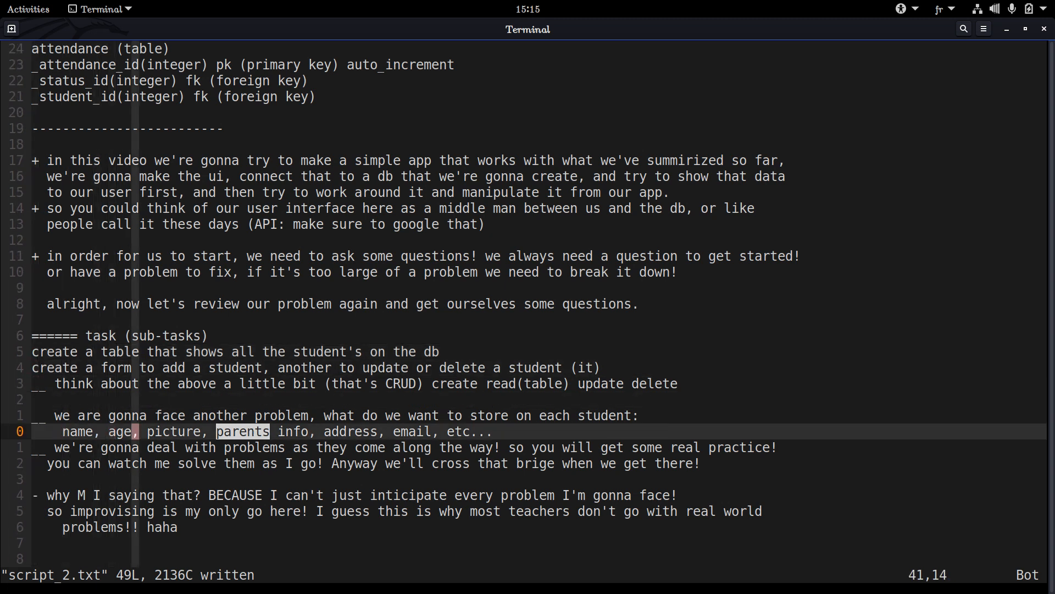
key("w")
key("w")
key("w")
key("c")
key("w")
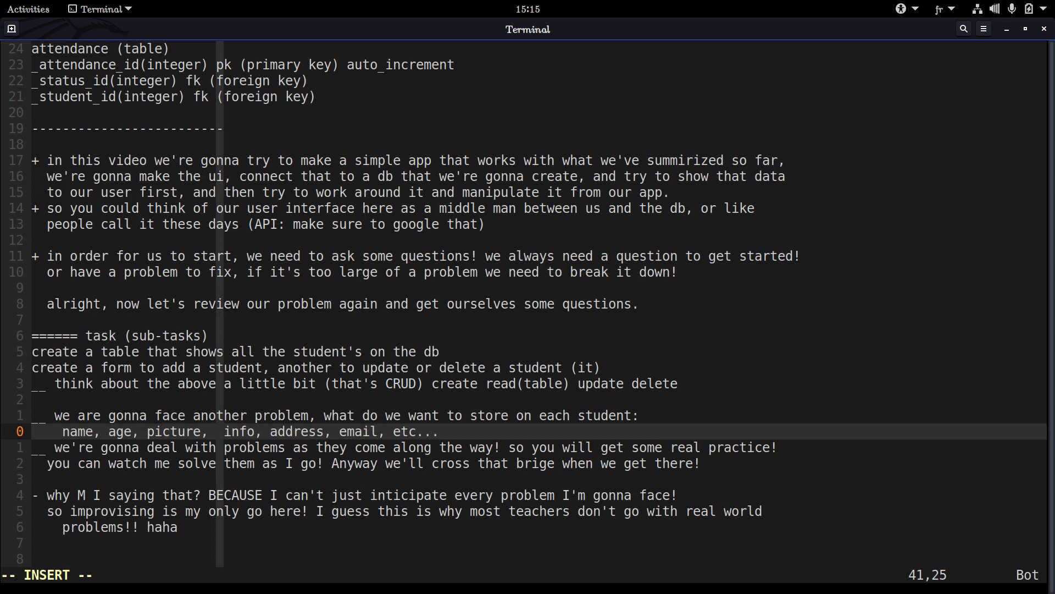
type("conta")
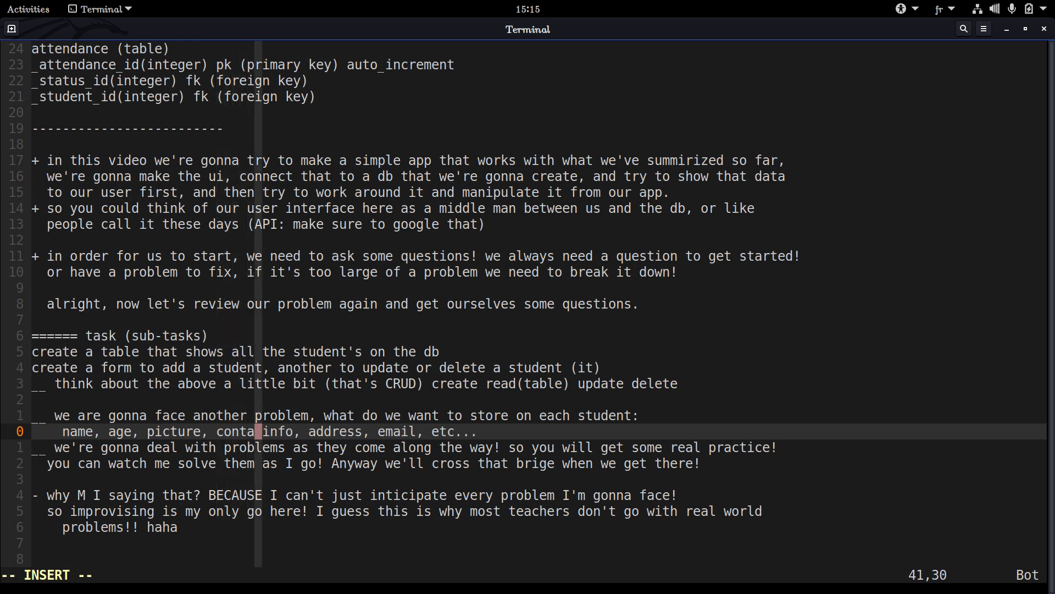
type("ct")
key("Escape")
type(":w")
key("Return")
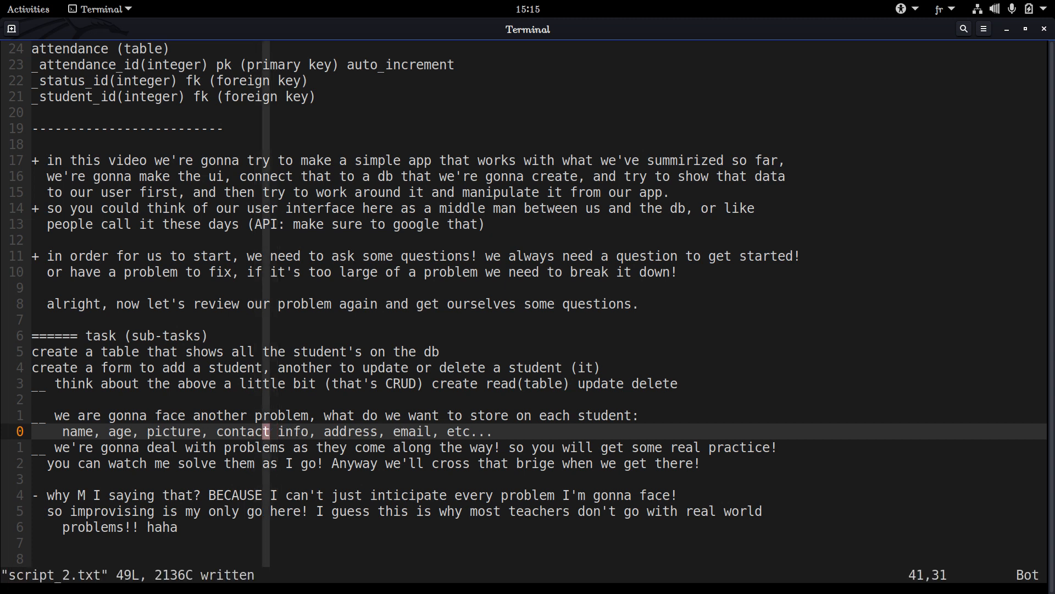
Review the address, email and picture fields, along with the note on dealing with problems as they come along
double_click(336, 430)
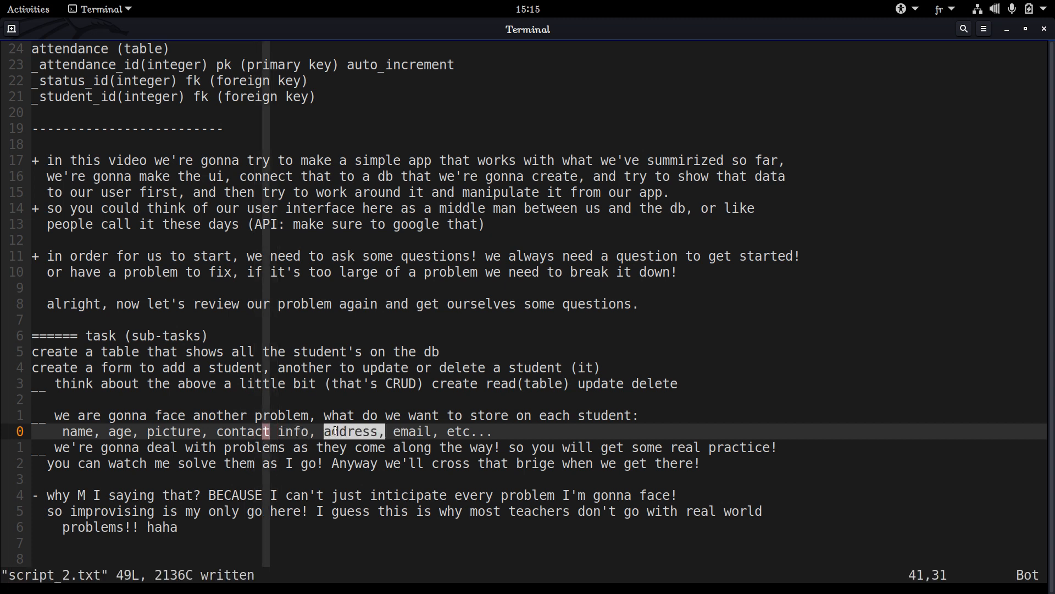
double_click(474, 431)
left_click(444, 431)
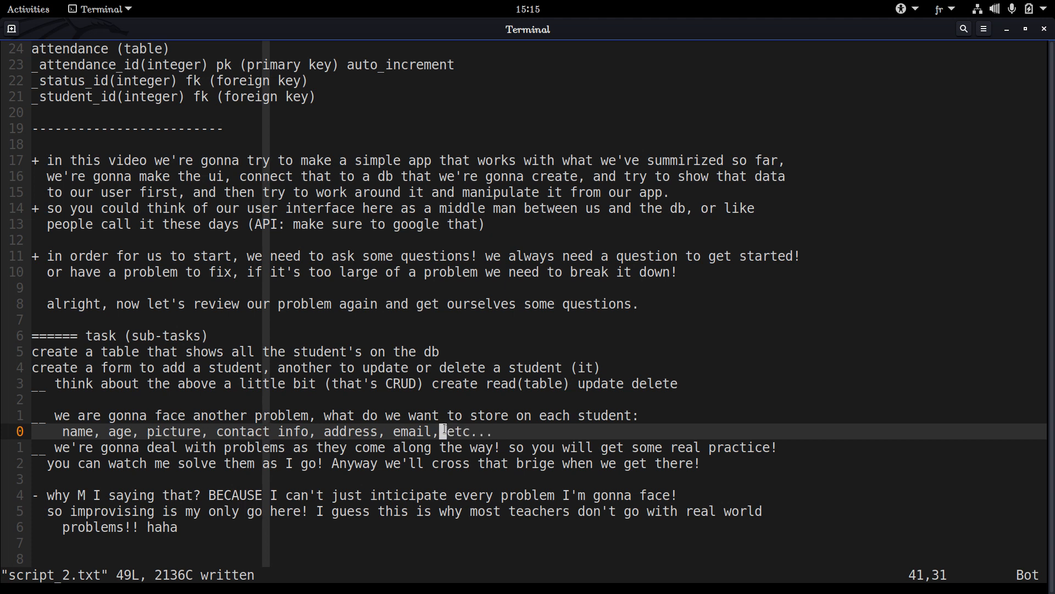
double_click(136, 432)
left_click(137, 433)
double_click(163, 432)
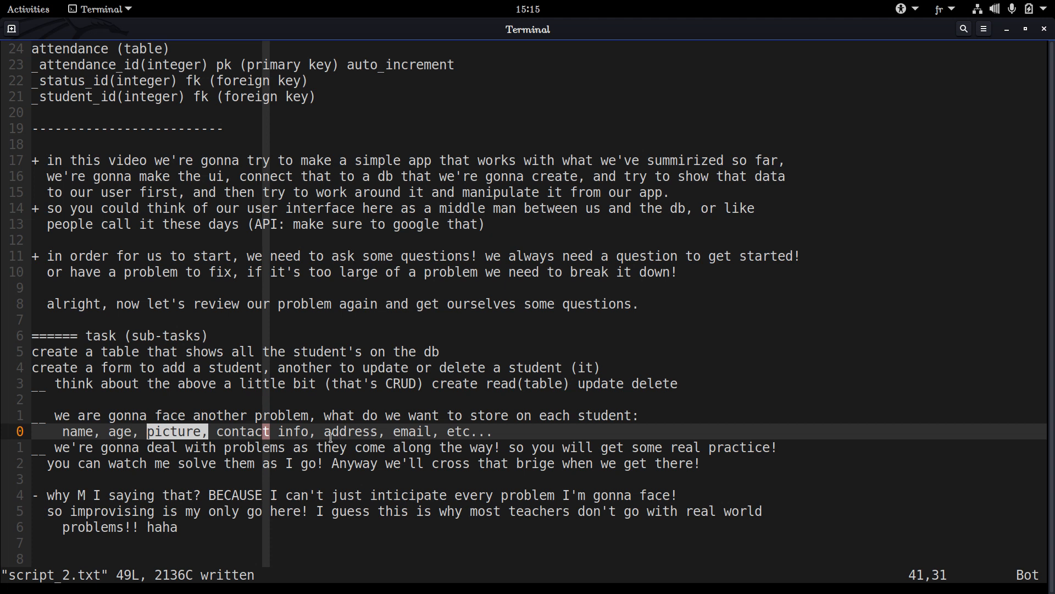
double_click(231, 448)
left_click(231, 448)
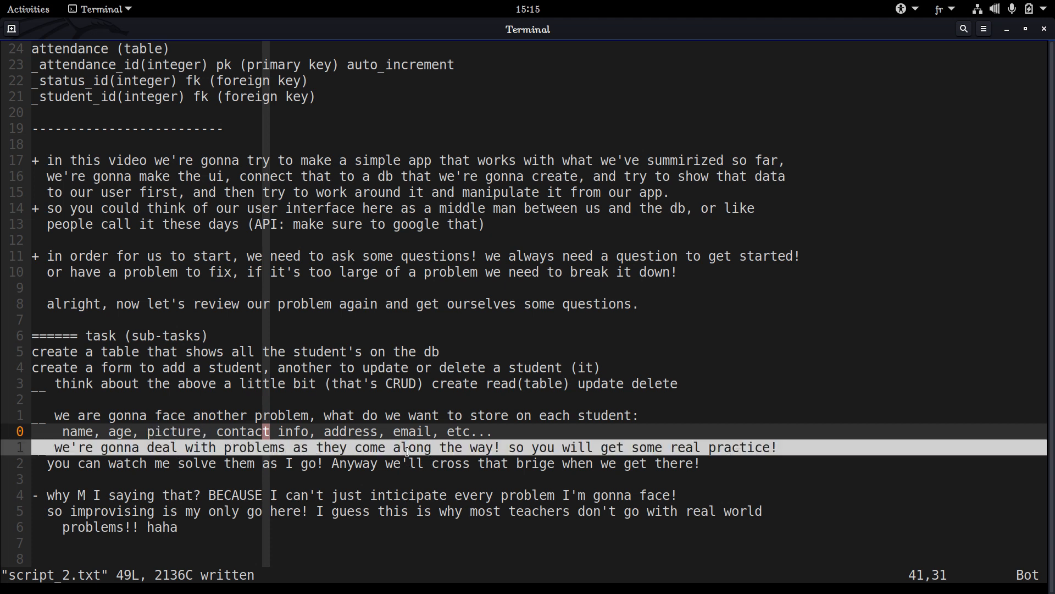
Read the notes on solving problems along the way and the paragraph explaining why they can't all be anticipated
left_click_drag(348, 480, 31, 452)
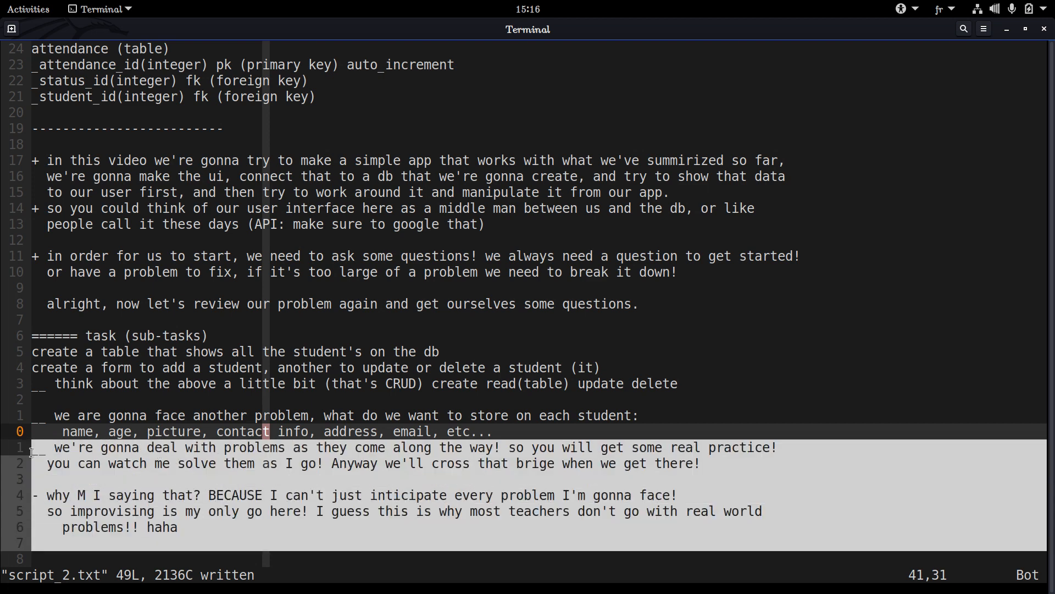
left_click(61, 479)
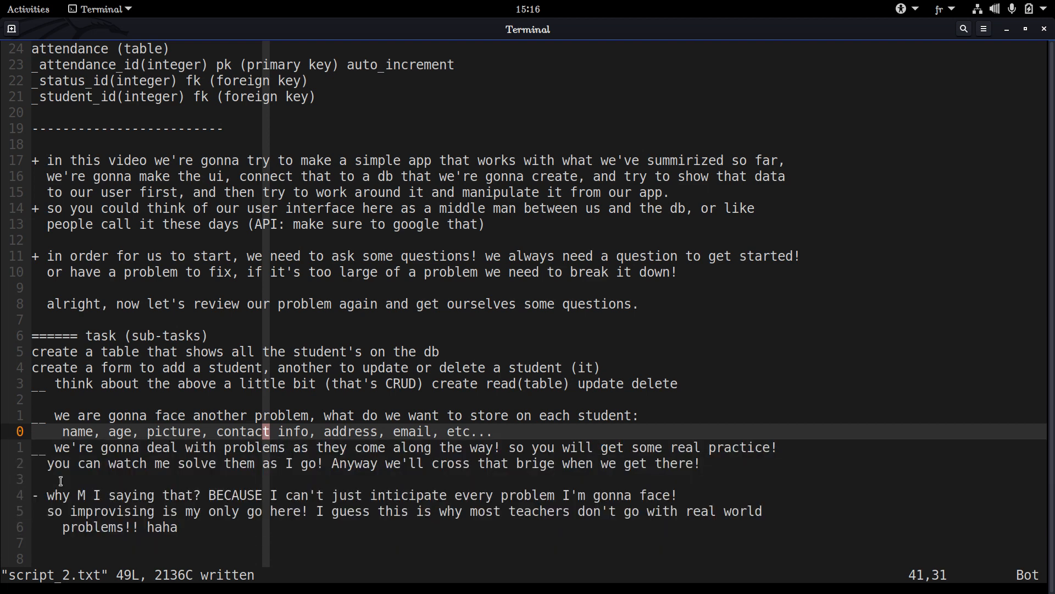
mouse_move(50, 495)
left_mouse_down()
mouse_move(69, 543)
mouse_move(29, 495)
left_mouse_up()
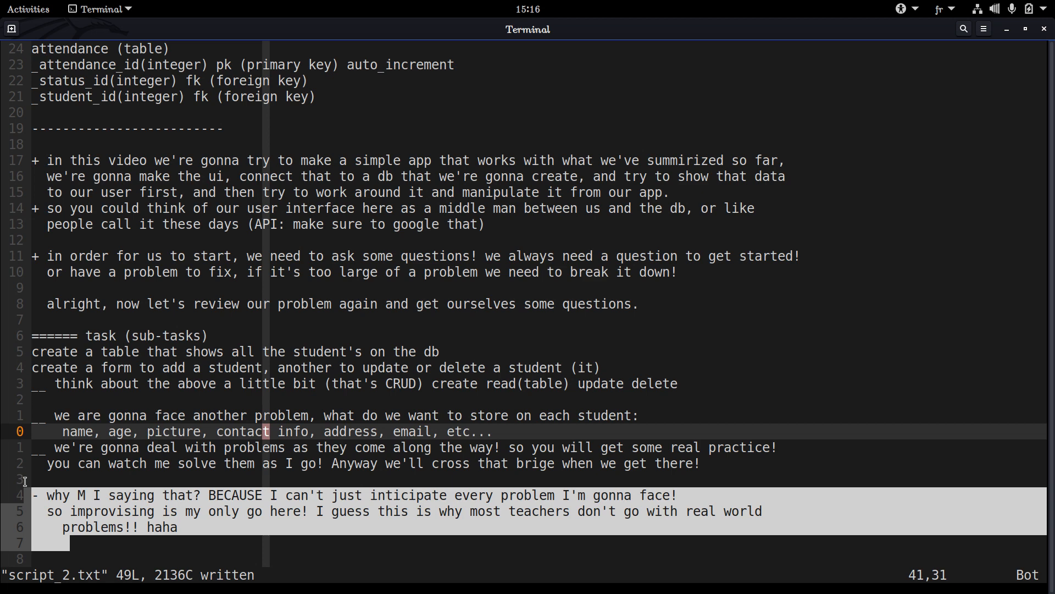
mouse_move(25, 482)
left_mouse_down()
mouse_move(69, 526)
mouse_move(120, 555)
mouse_move(6, 479)
left_mouse_up()
left_click(120, 554)
left_click(7, 478)
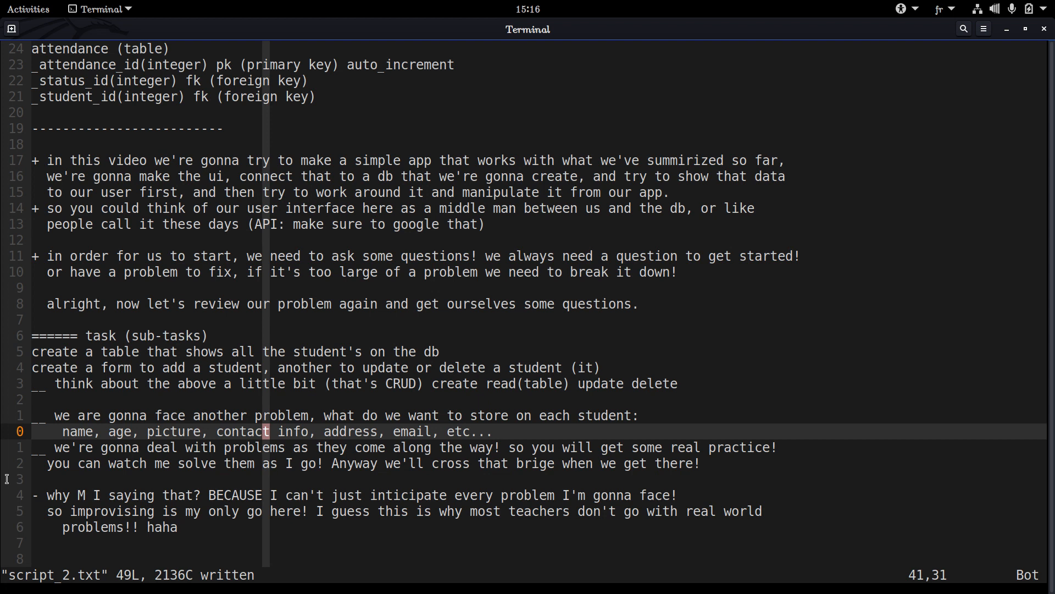
left_click_drag(7, 478, 203, 547)
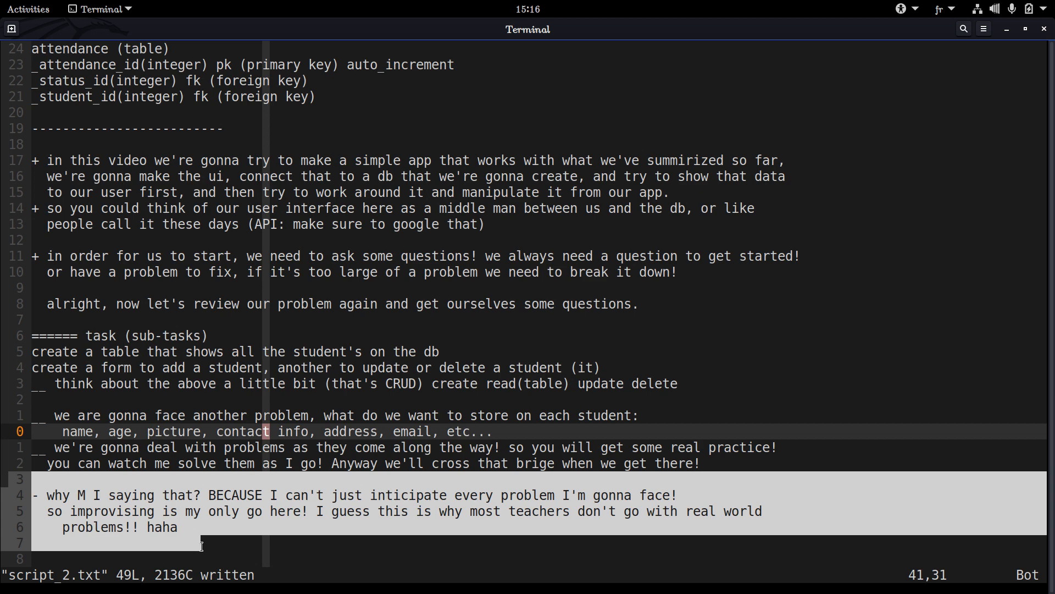
left_click_drag(184, 529, 13, 479)
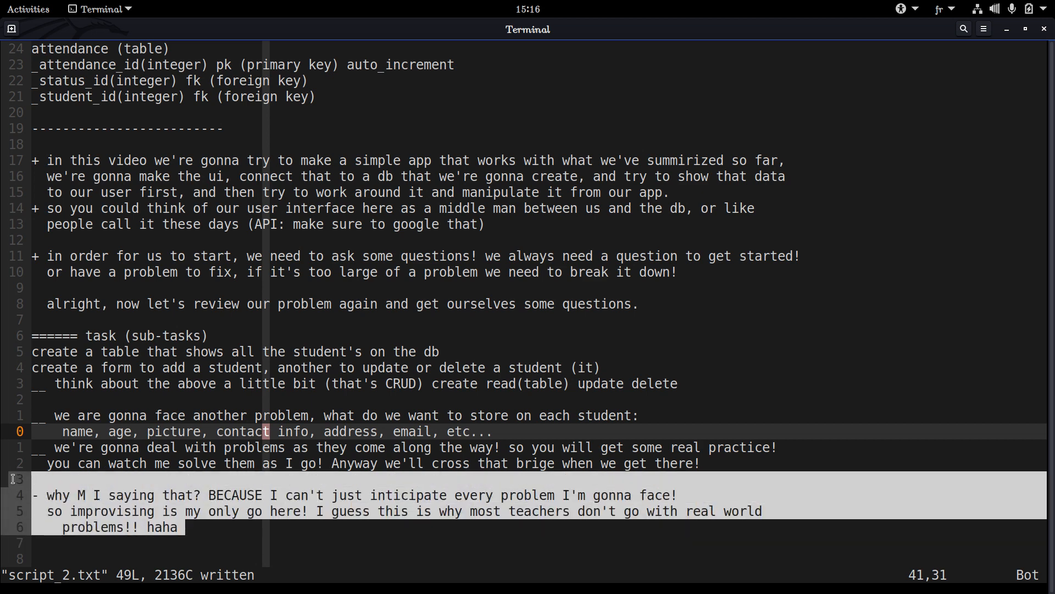
Examine the closing paragraph's reasoning, from the "why M I saying that?" question to the remark about improvising and real world problems
left_click(89, 493)
left_click_drag(98, 494, 30, 495)
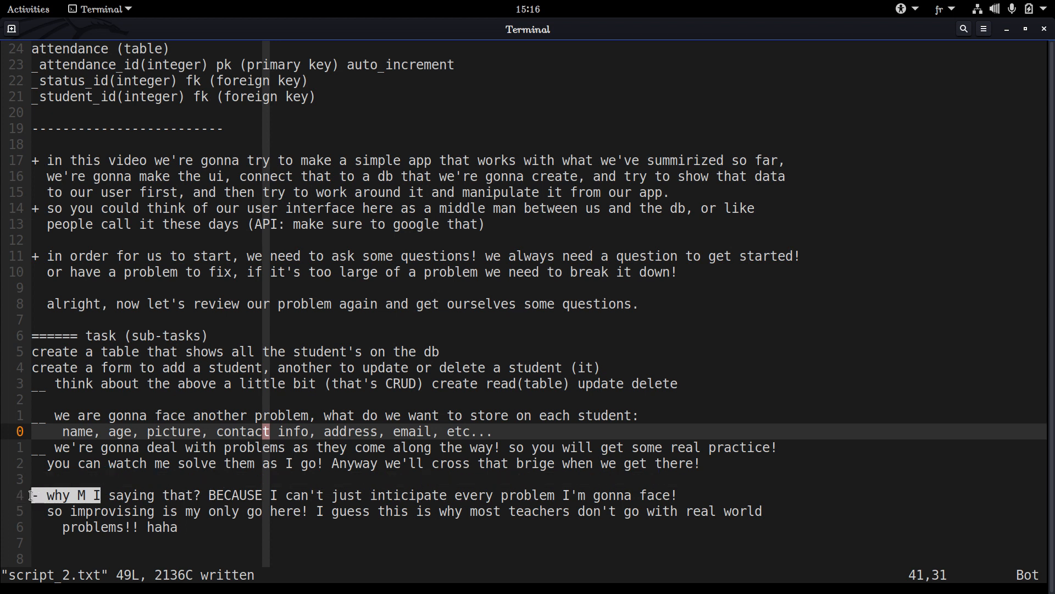
triple_click(73, 514)
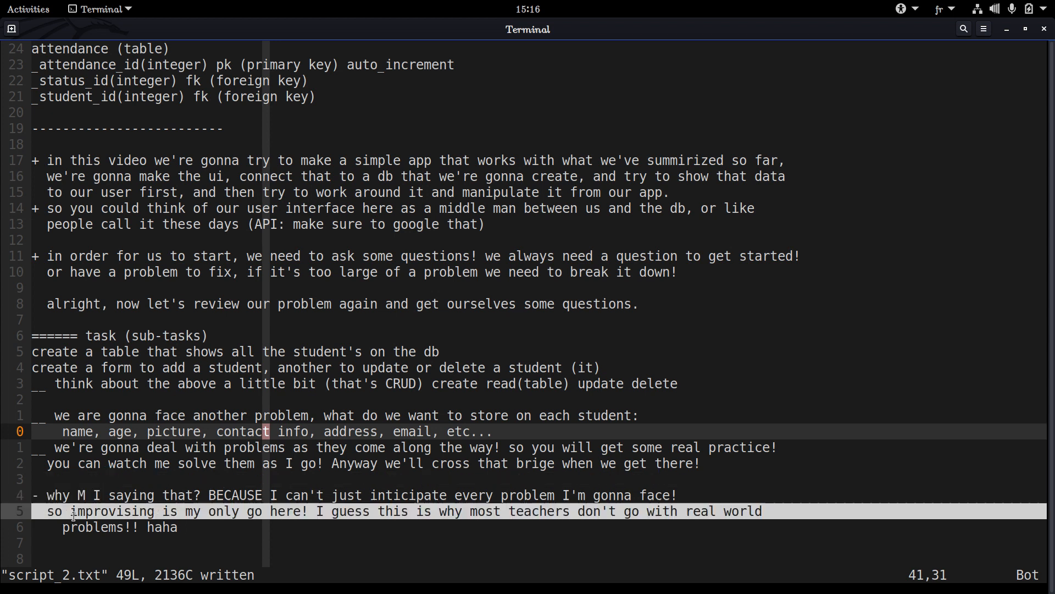
double_click(73, 514)
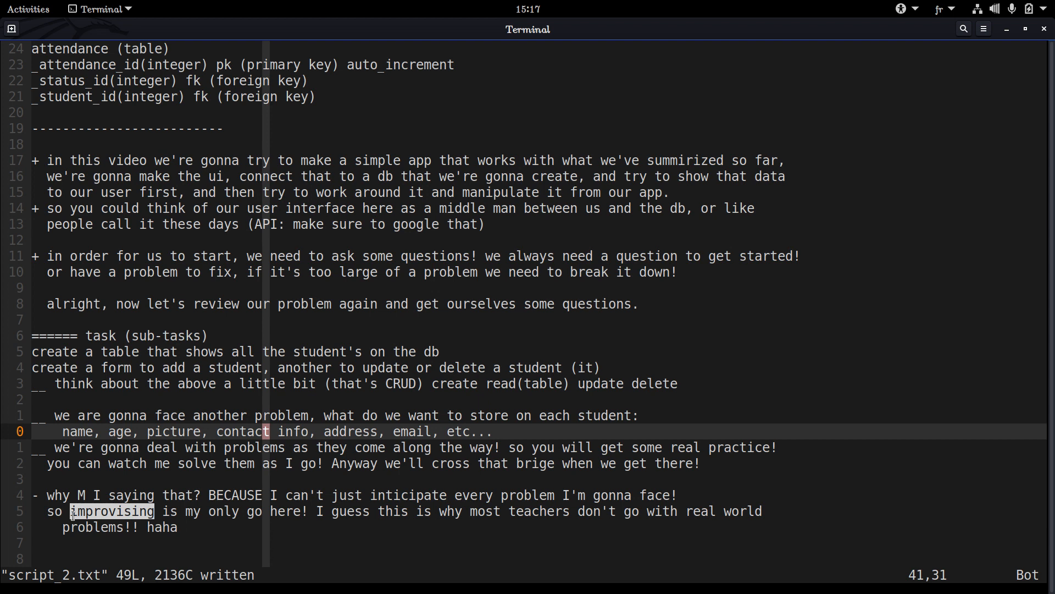
left_click_drag(81, 543, 33, 493)
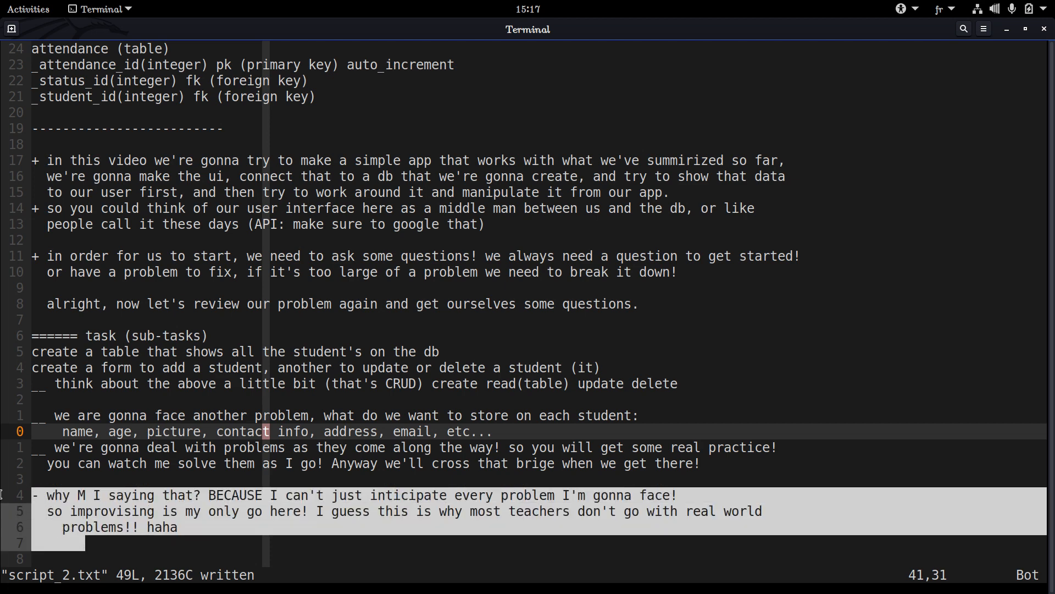
left_click_drag(10, 497, 64, 543)
left_click_drag(64, 543, 6, 486)
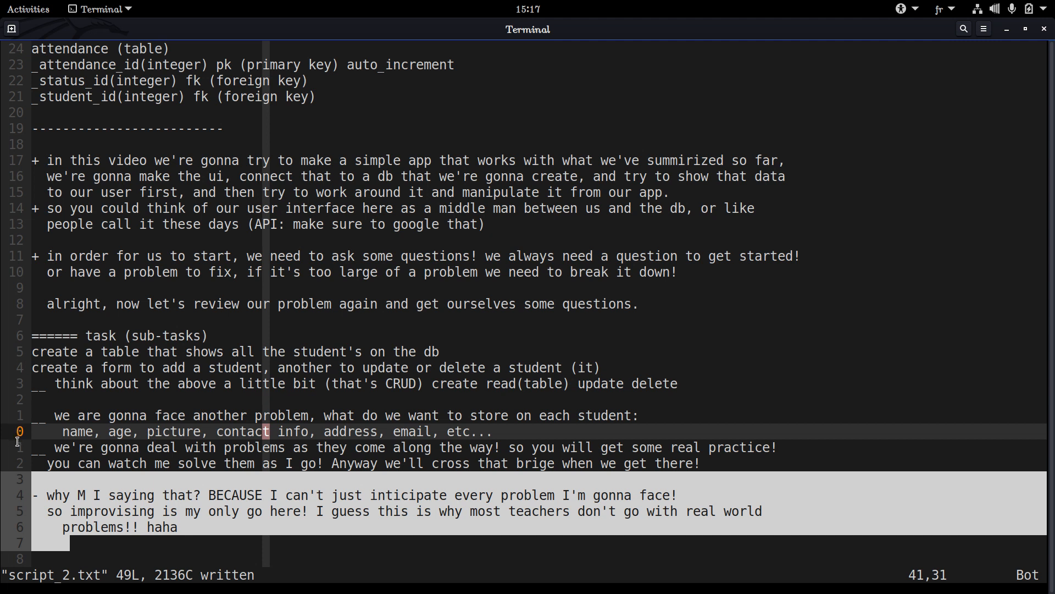
left_click(9, 486)
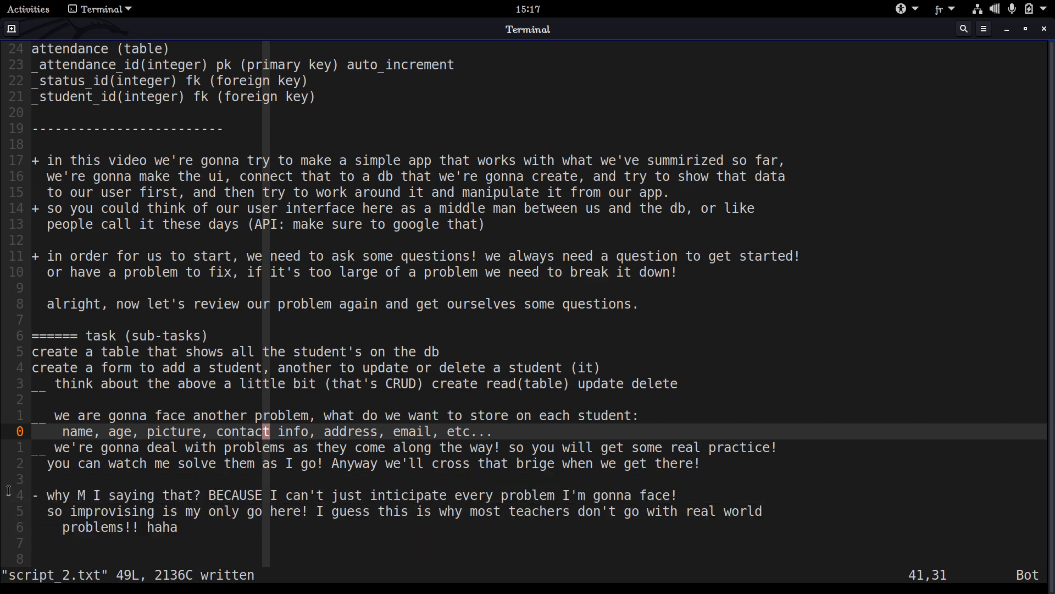
left_click_drag(10, 491, 30, 497)
triple_click(88, 542)
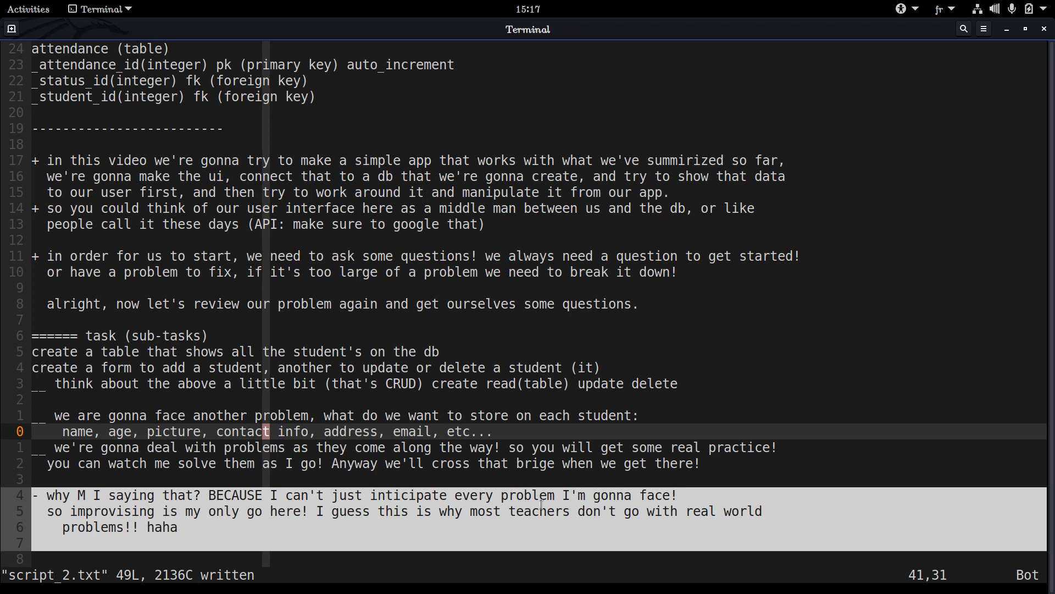
left_click(636, 498)
triple_click(636, 498)
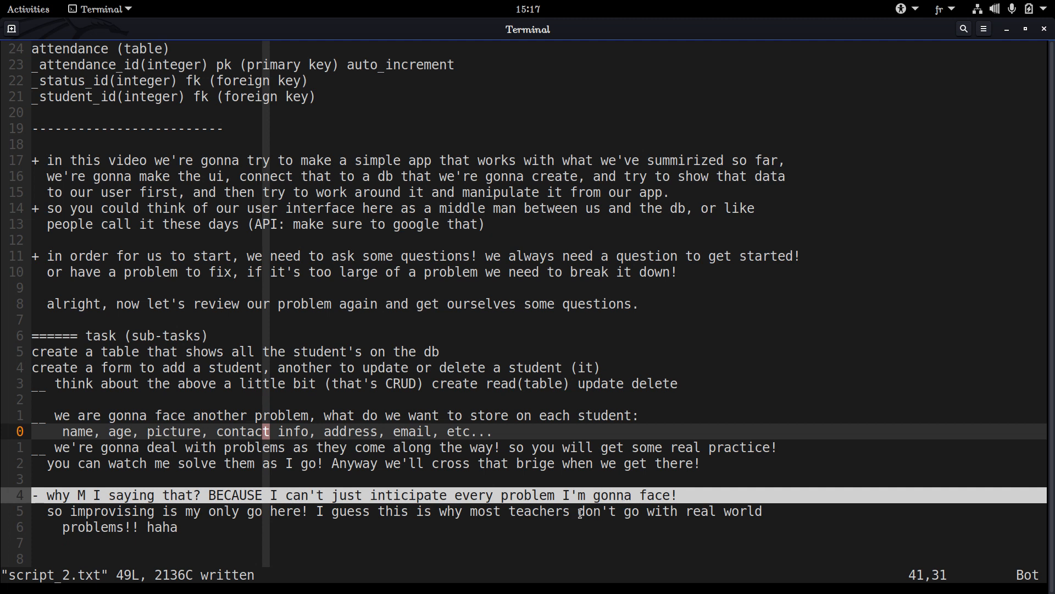
left_click_drag(125, 543, 1, 490)
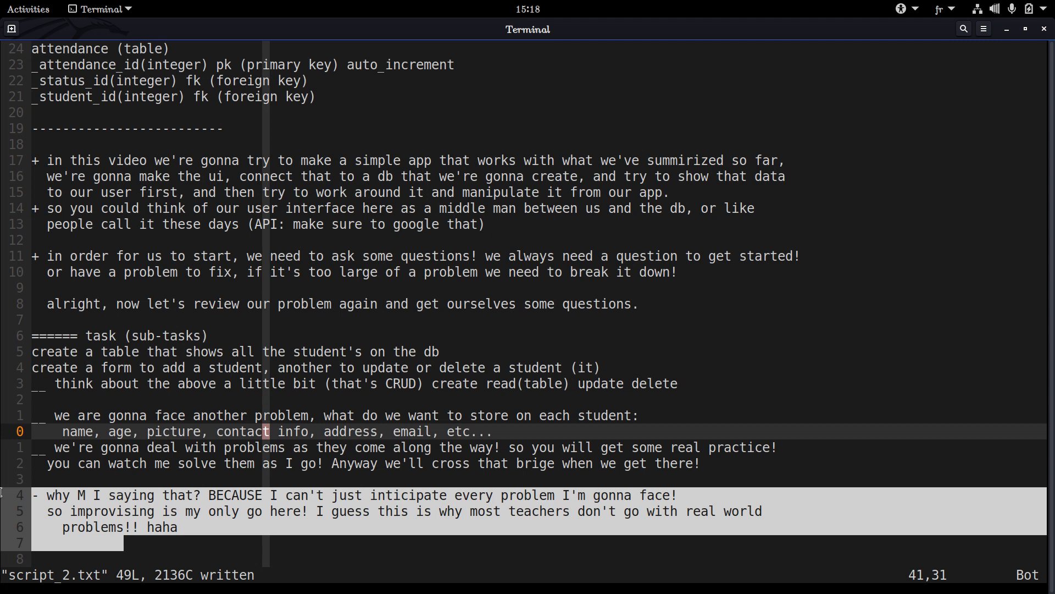
left_click_drag(8, 479, 47, 540)
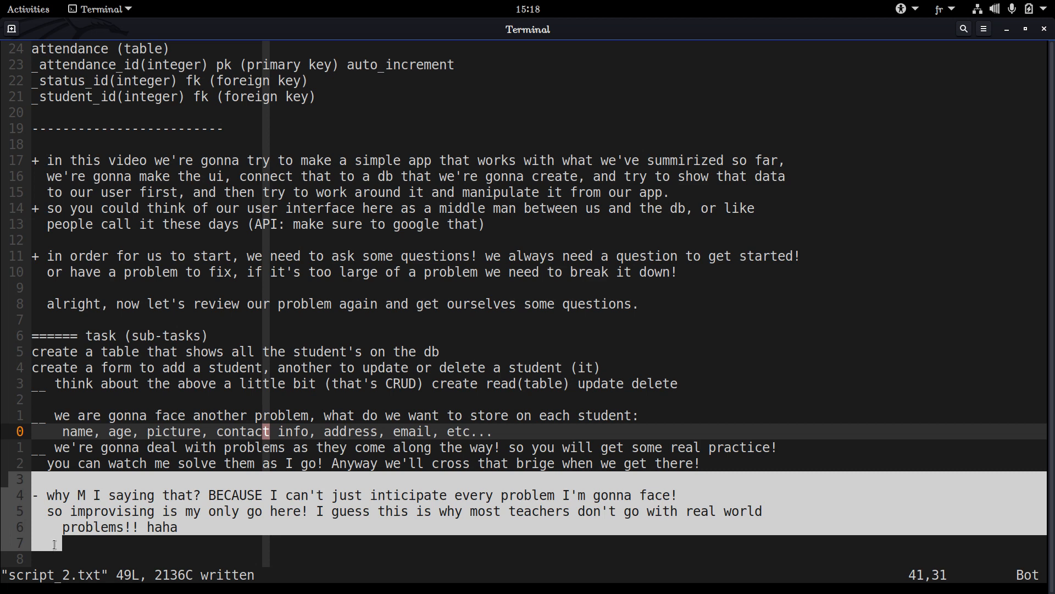
left_click_drag(54, 544, 15, 484)
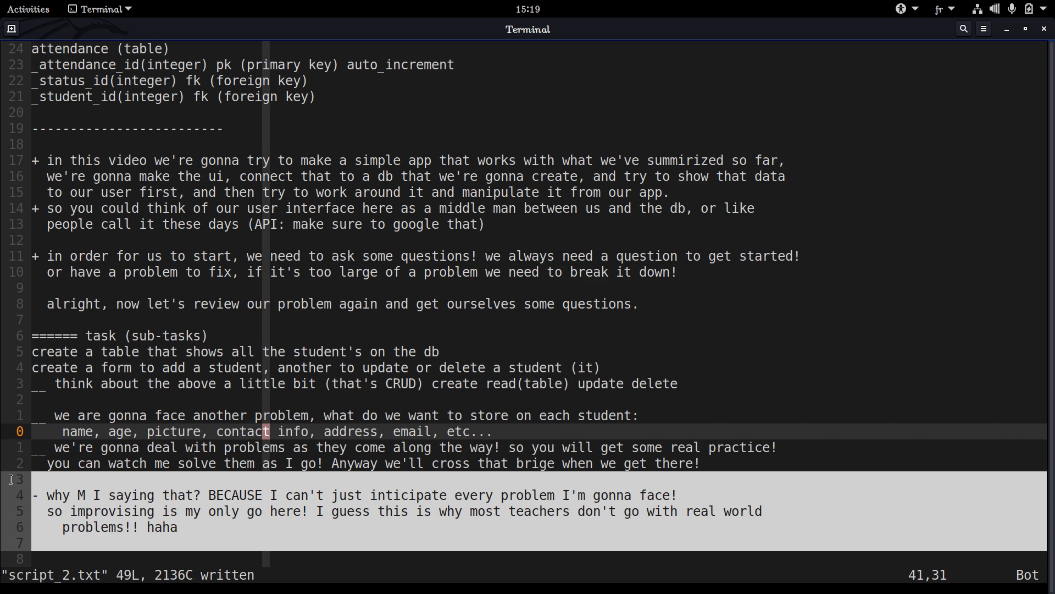
triple_click(11, 480)
triple_click(11, 480)
left_click_drag(11, 480, 14, 573)
scroll(17, 550, "down", 2)
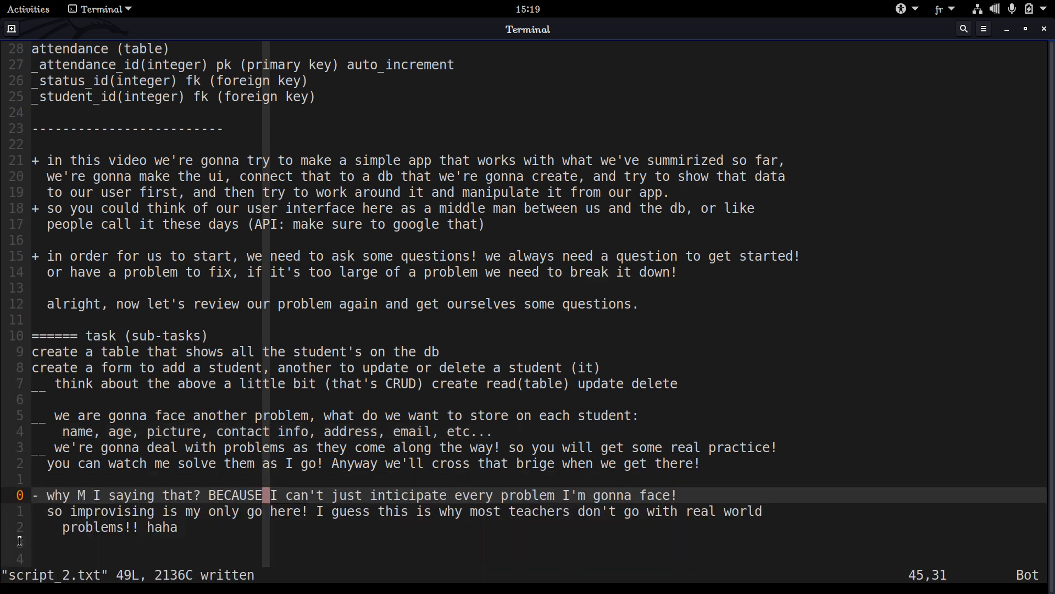
scroll(16, 536, "up", 4)
scroll(17, 536, "down", 4)
scroll(16, 536, "down", 2)
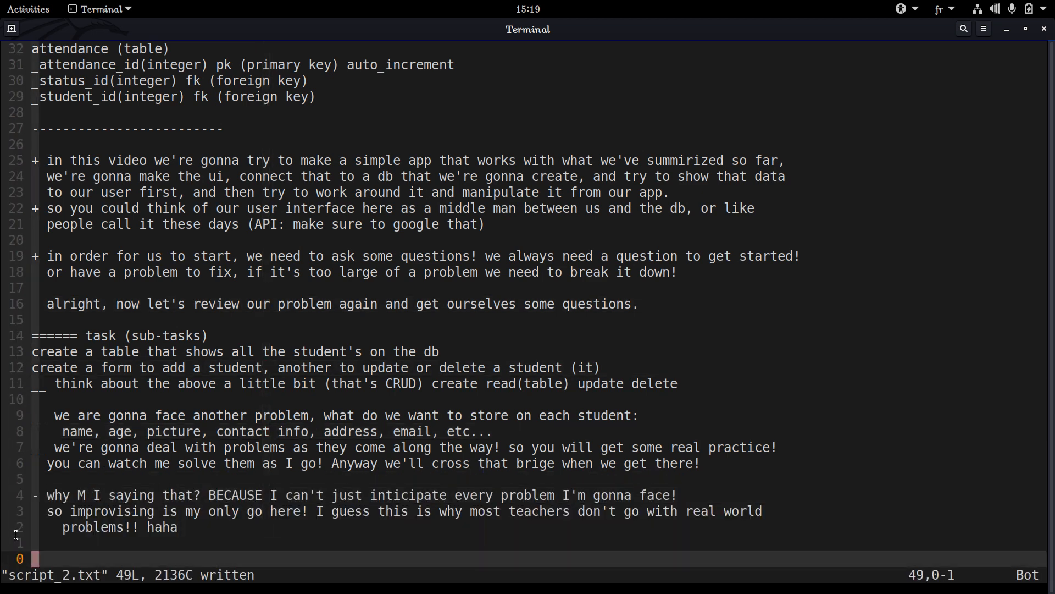
scroll(16, 524, "up", 12)
scroll(15, 517, "down", 4)
scroll(15, 517, "up", 3)
scroll(14, 517, "down", 2)
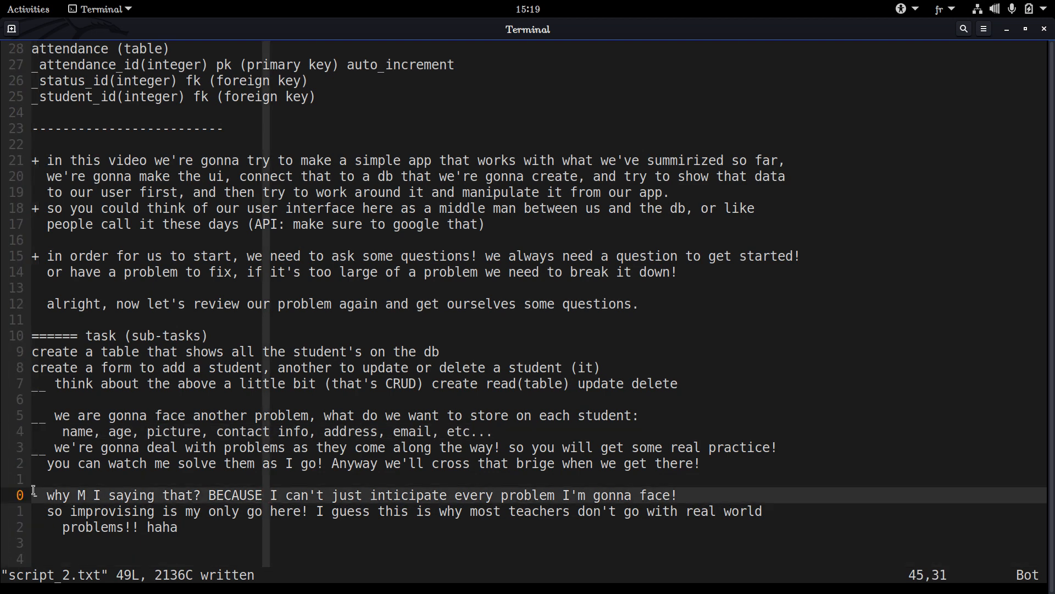
left_click_drag(39, 481, 71, 541)
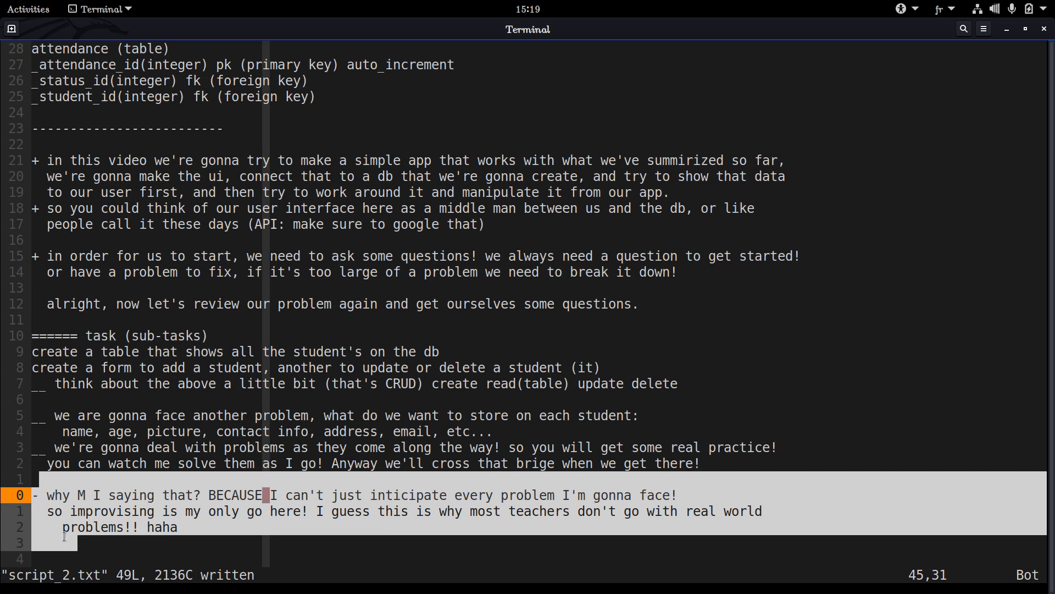
left_click_drag(64, 537, 30, 492)
left_click(30, 487)
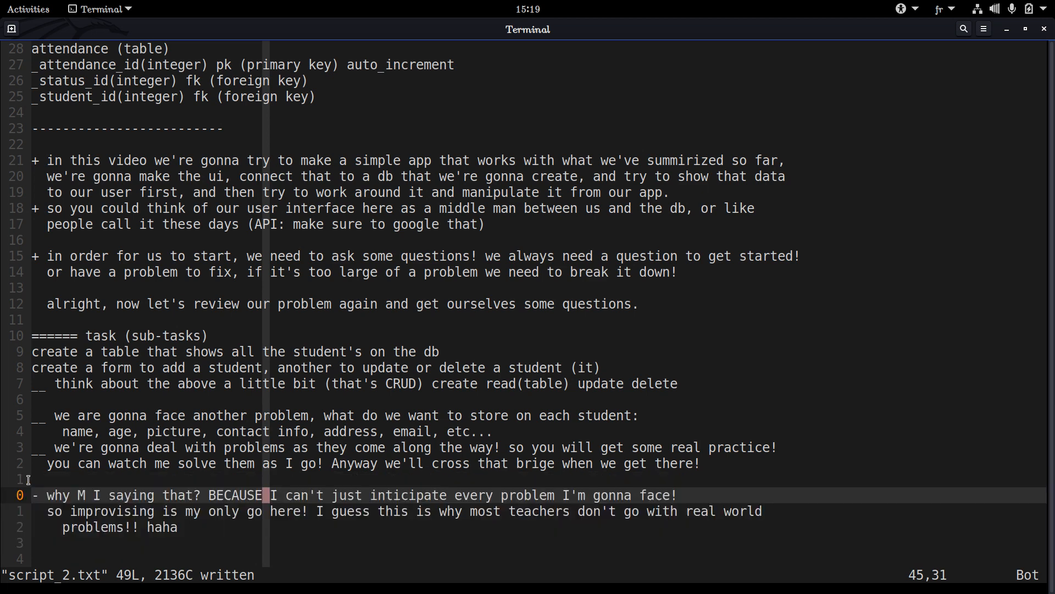
triple_click(34, 482)
left_click(34, 482)
left_click(34, 482)
left_click_drag(34, 482, 45, 542)
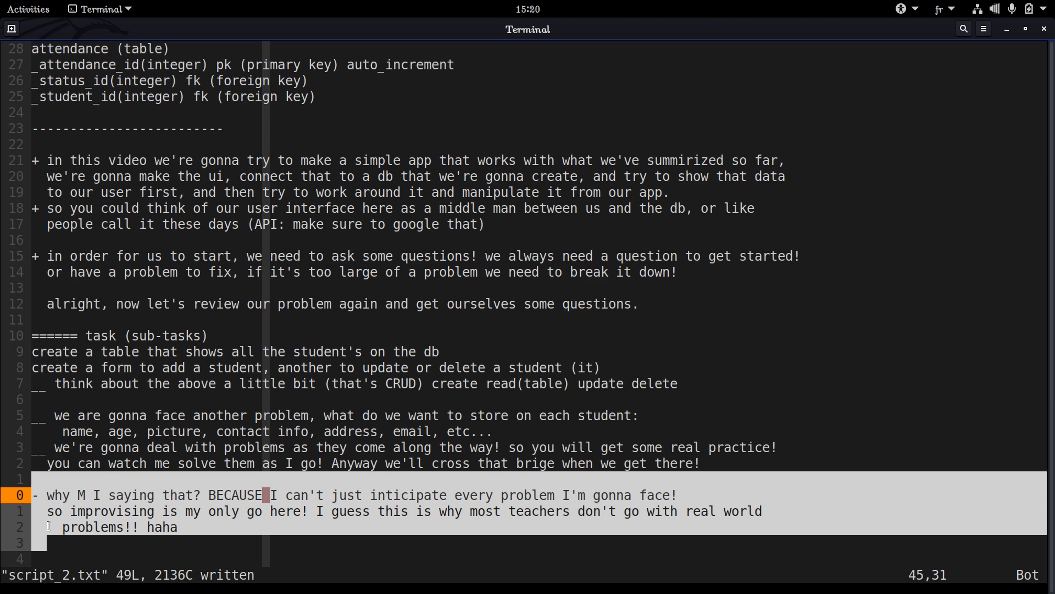
left_click(49, 526)
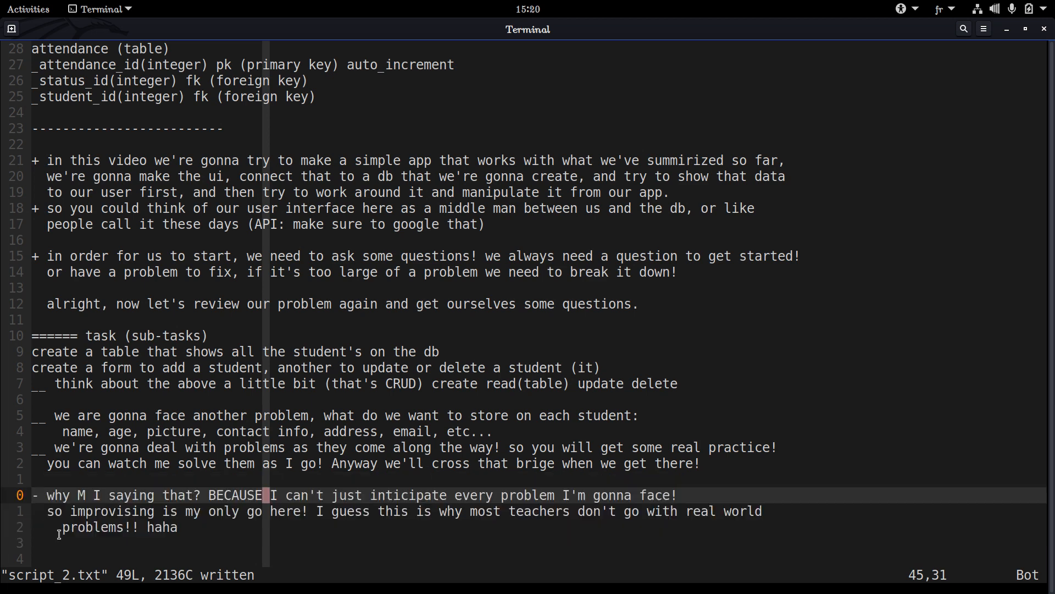
left_click_drag(77, 543, 4, 497)
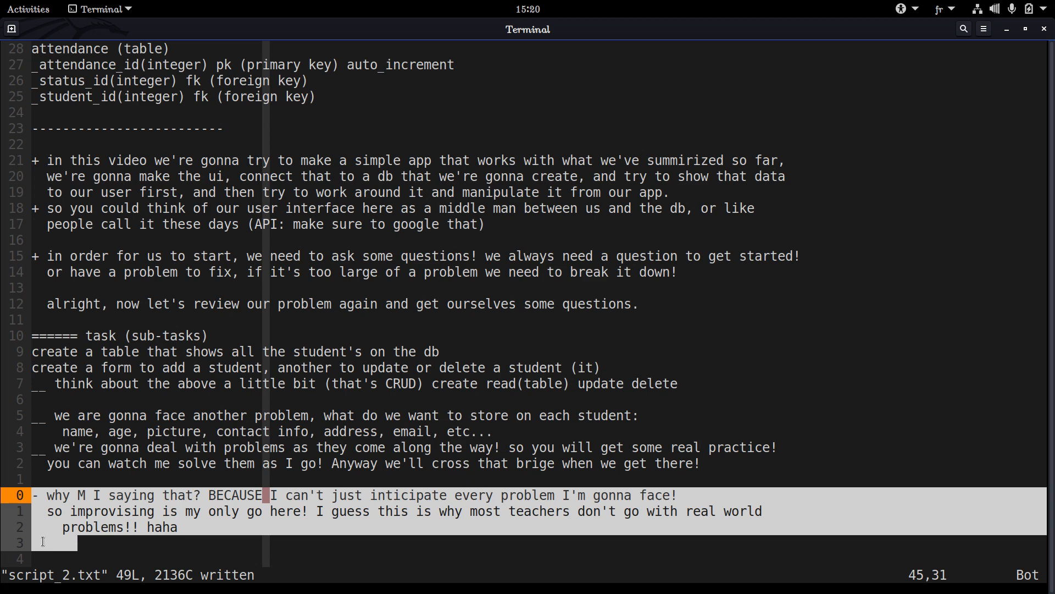
left_click(61, 546)
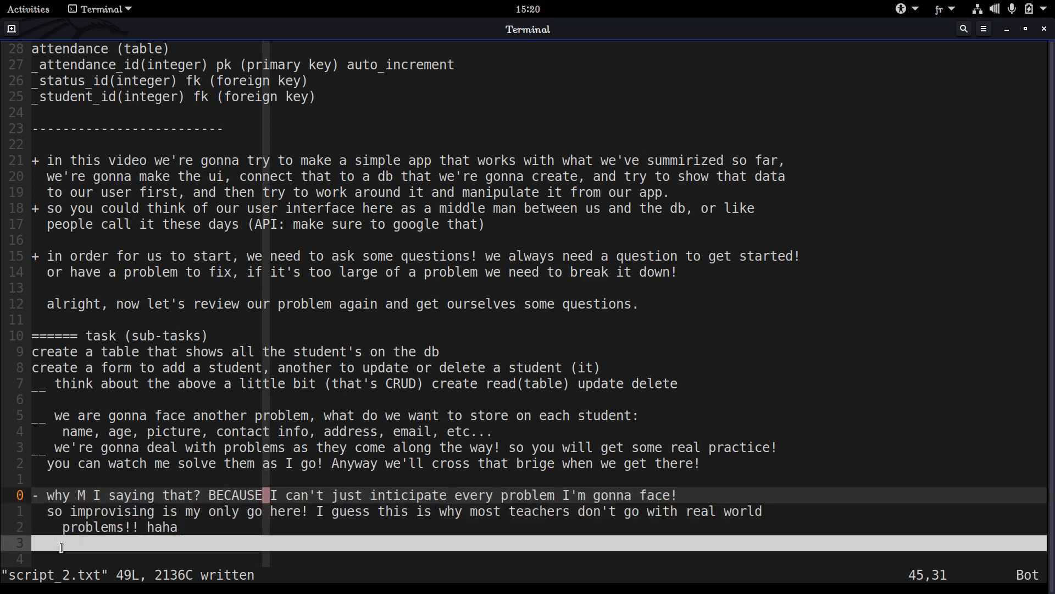
mouse_move(38, 544)
left_mouse_down()
mouse_move(231, 542)
mouse_move(48, 547)
left_mouse_up()
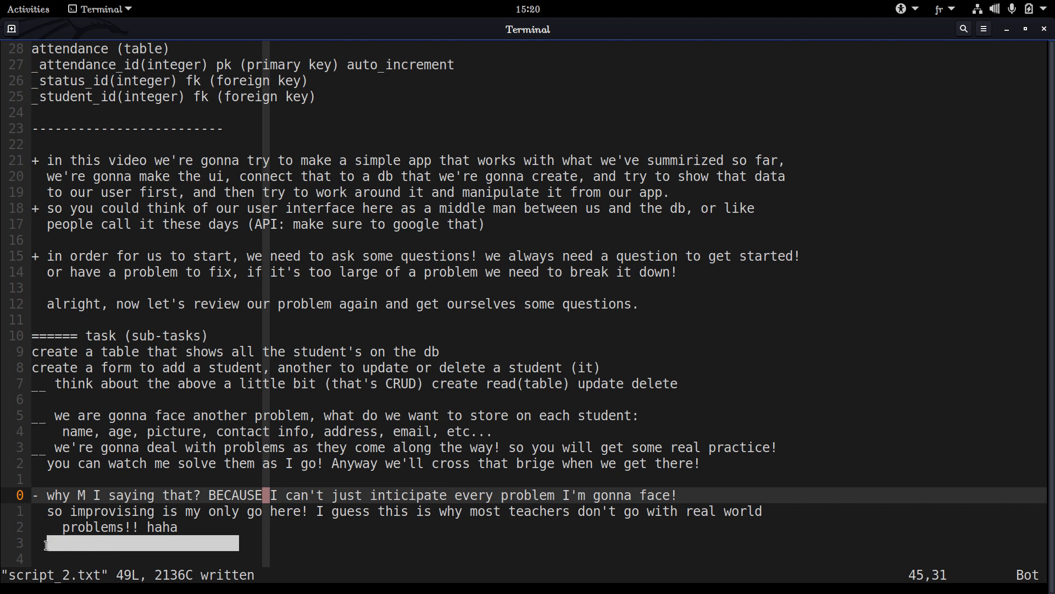
left_click(245, 542)
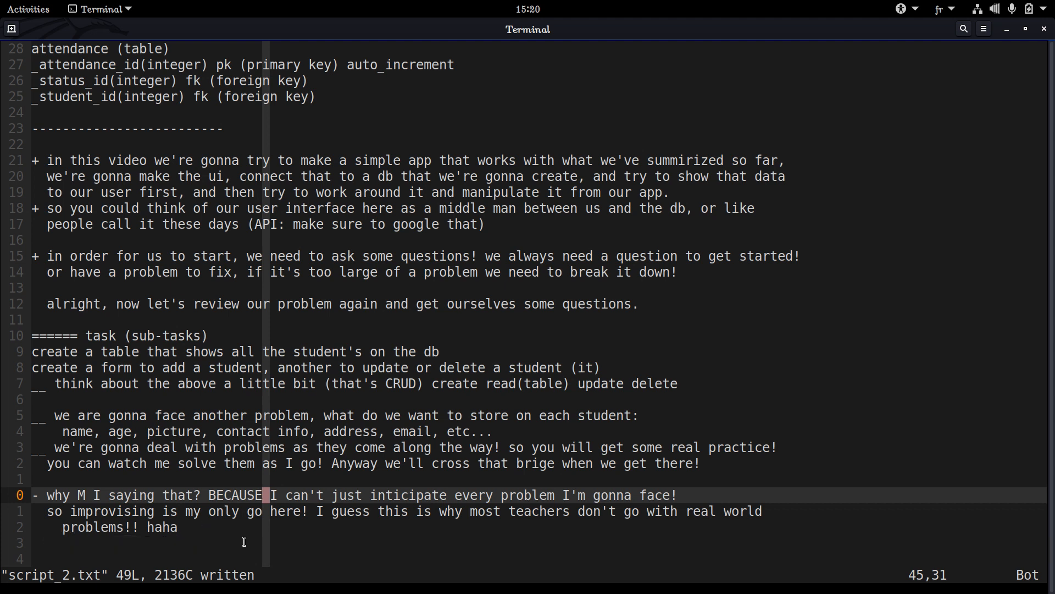
left_click_drag(248, 542, 83, 542)
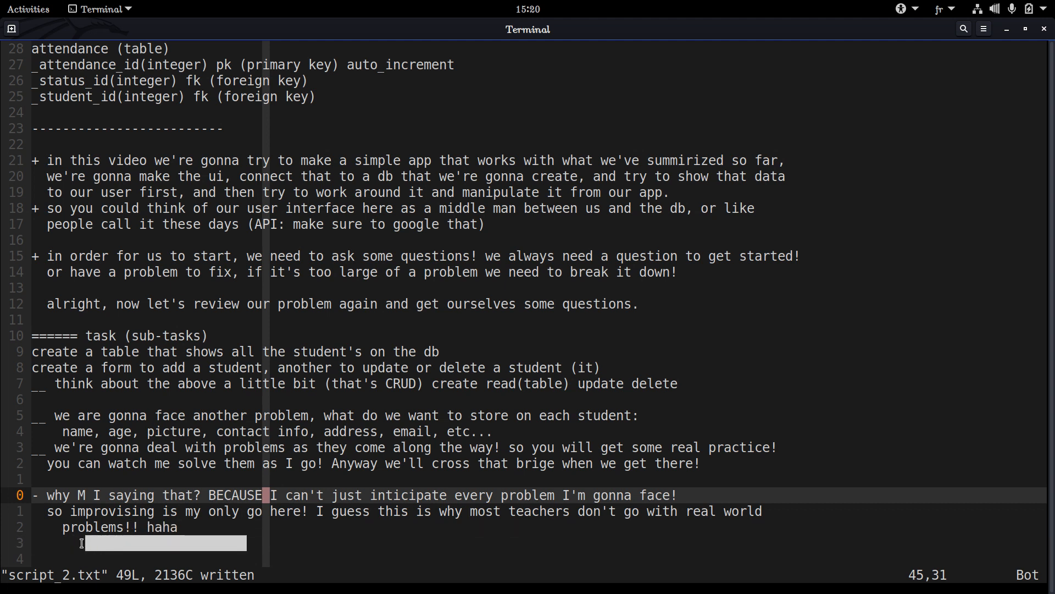
left_click(82, 543)
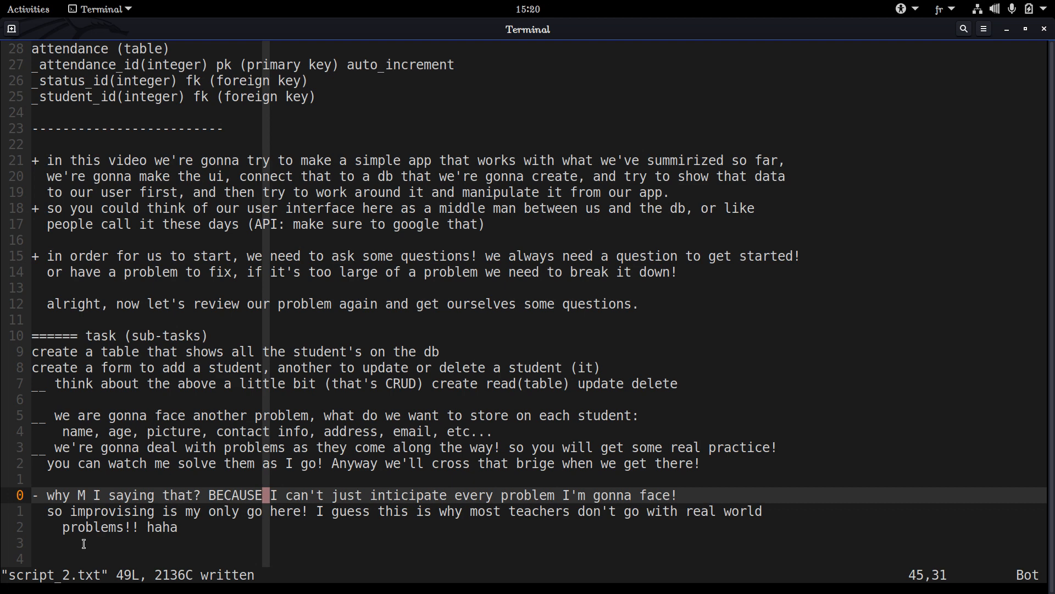
key("k")
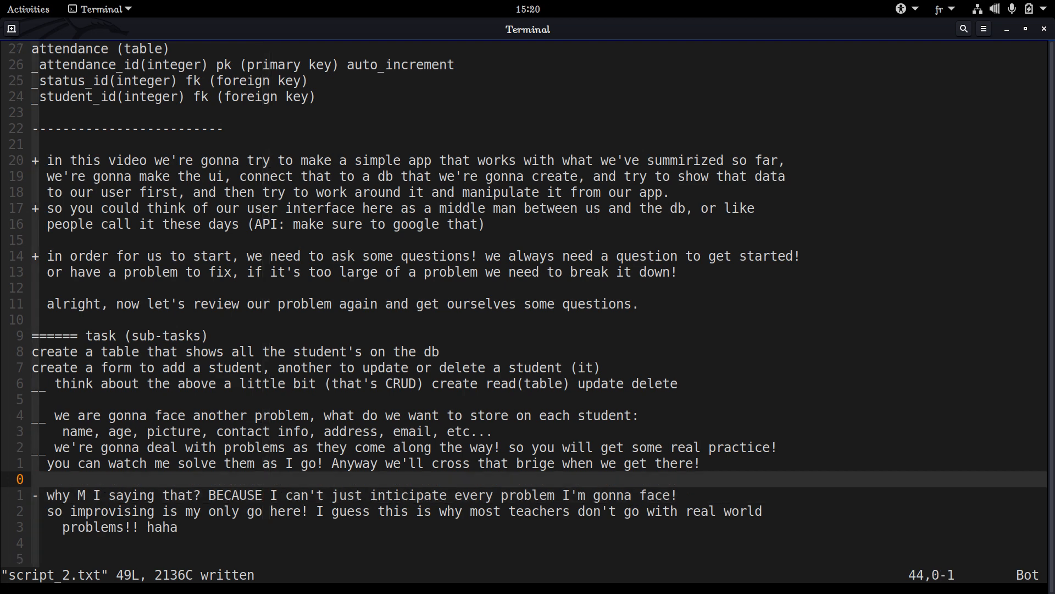
key("j")
key("k")
key("k")
key("j")
key("j")
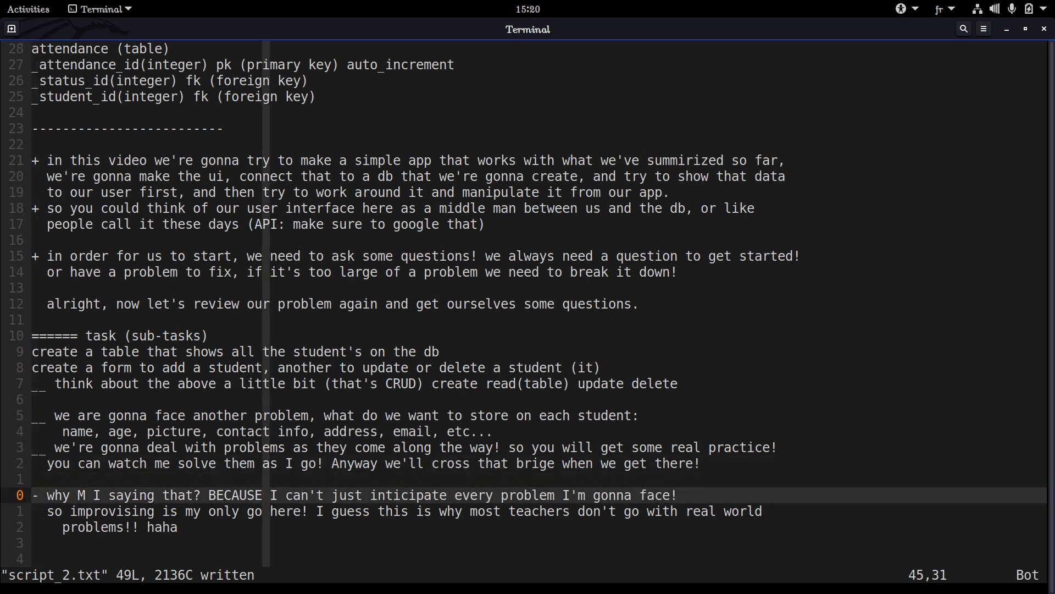
Switch to SimpleScreenRecorder to check the recording status
key("super")
left_click(124, 297)
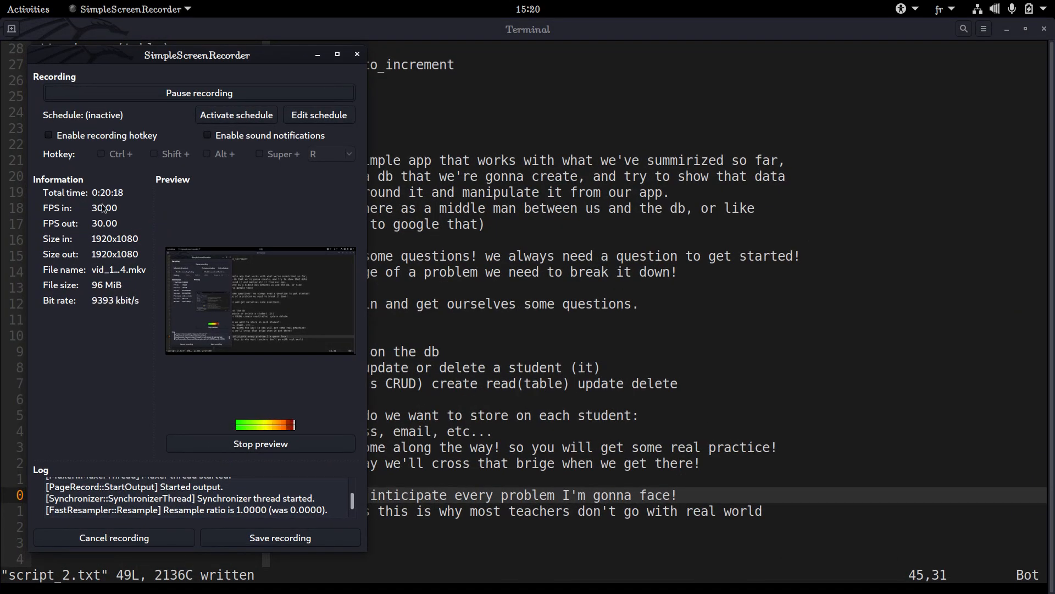
left_click(476, 257)
Switch back to the Terminal and quit the script_2.txt notes in vim
key("super")
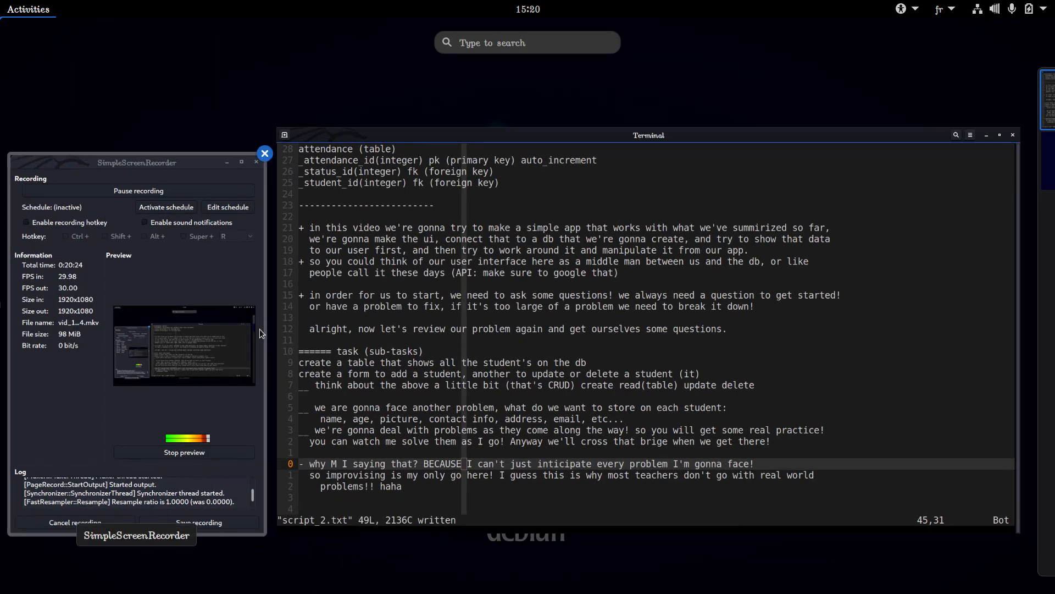
left_click(459, 322)
type(":q")
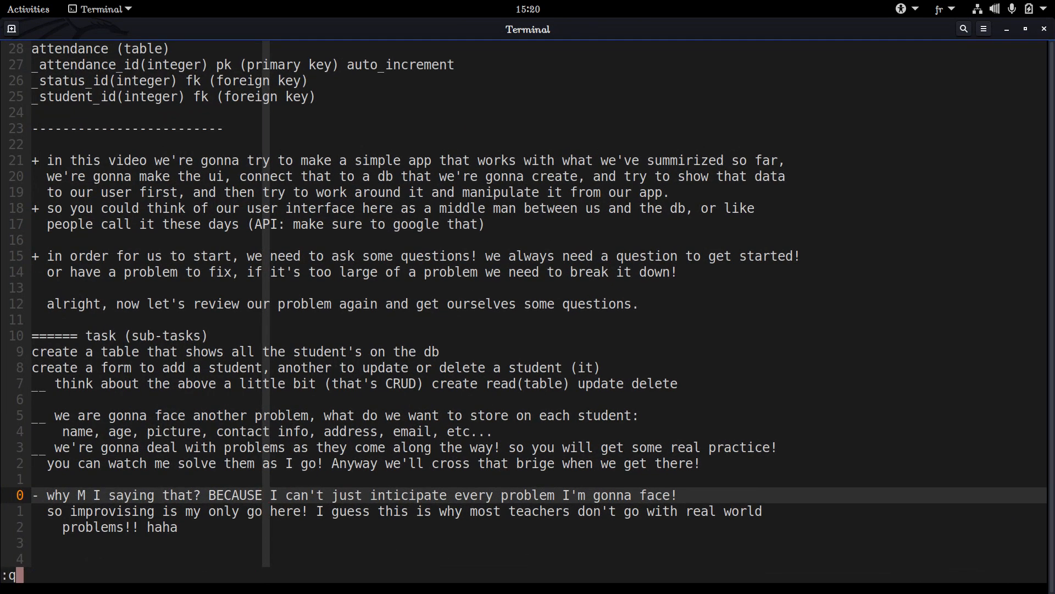
key("Return")
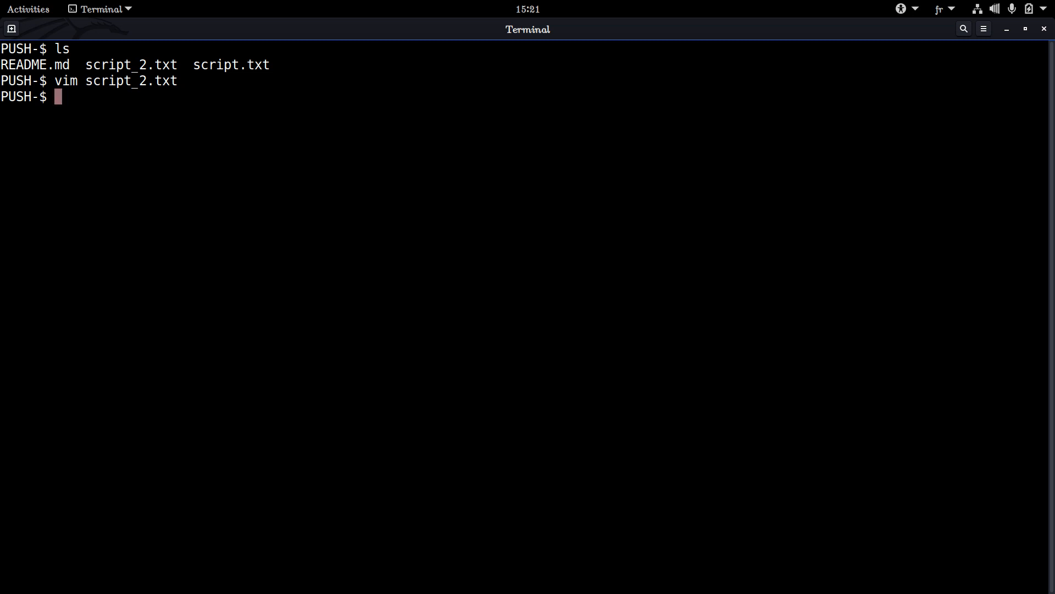
Launch Qt Designer from the terminal and create a new form from the Main Window template
type("designer")
key("Return")
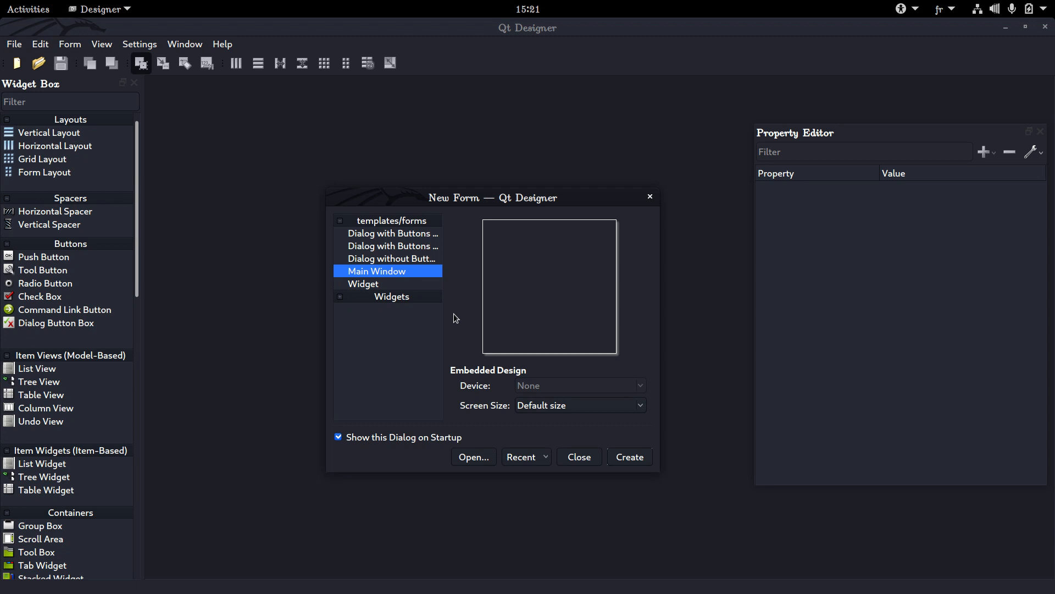
double_click(398, 271)
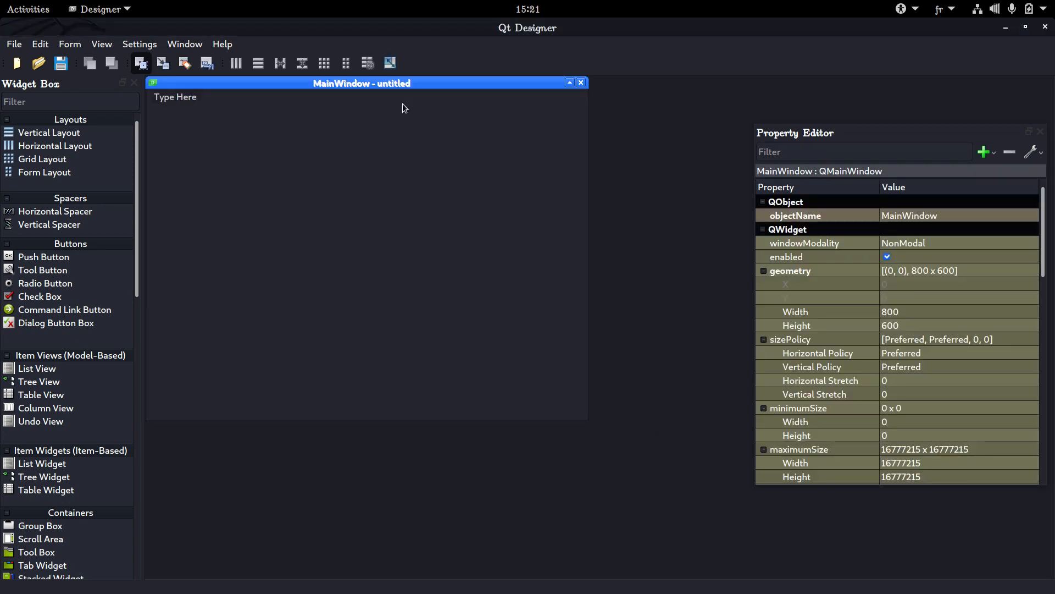
Undock the Widget Box and reposition the form window and the Property Editor in the workspace
left_click_drag(387, 84, 492, 162)
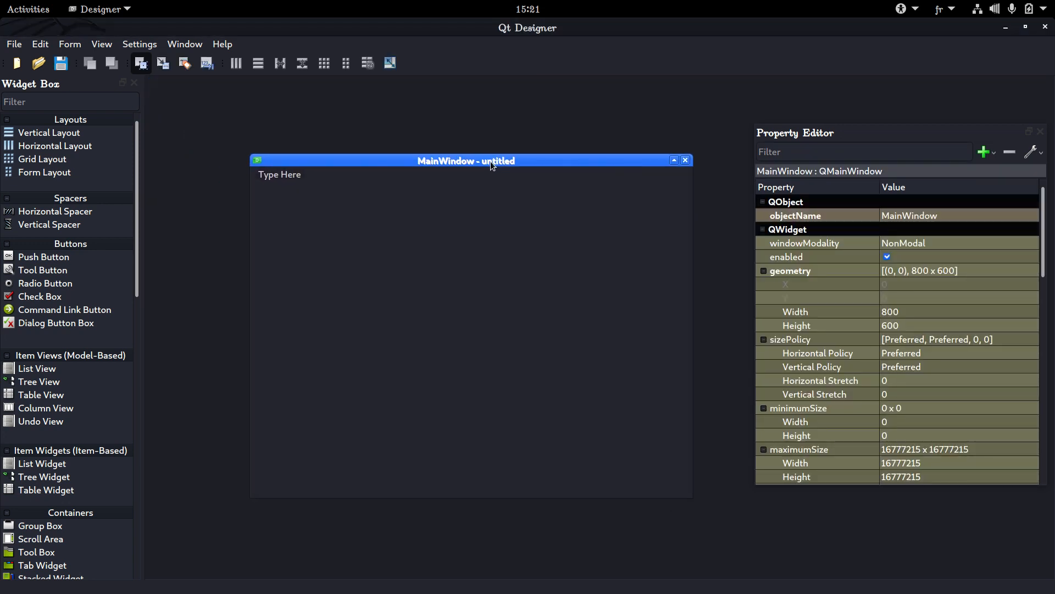
left_click_drag(828, 133, 808, 133)
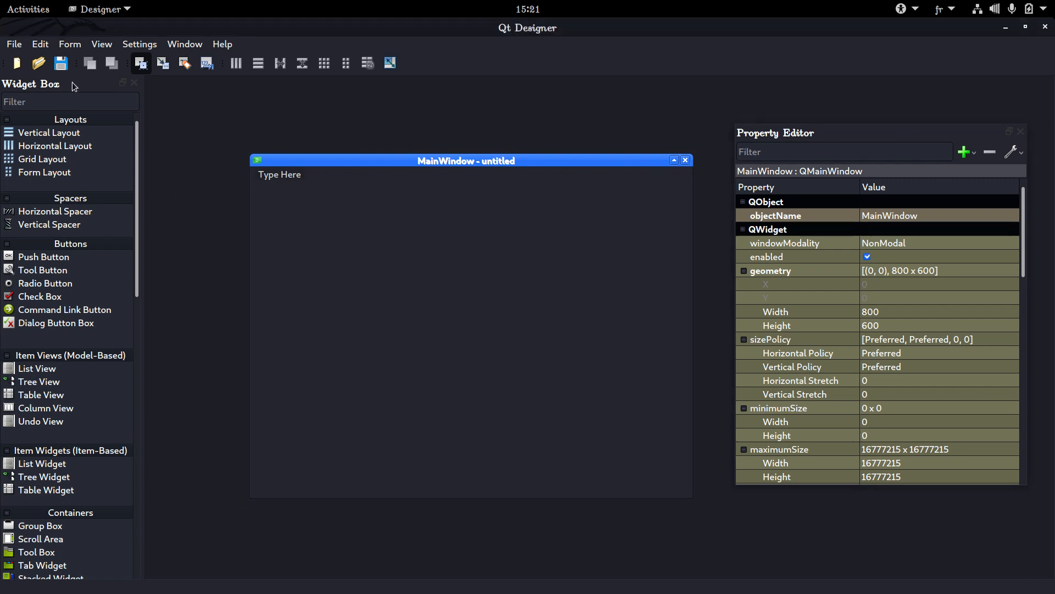
left_click_drag(71, 82, 127, 97)
left_click_drag(345, 163, 506, 152)
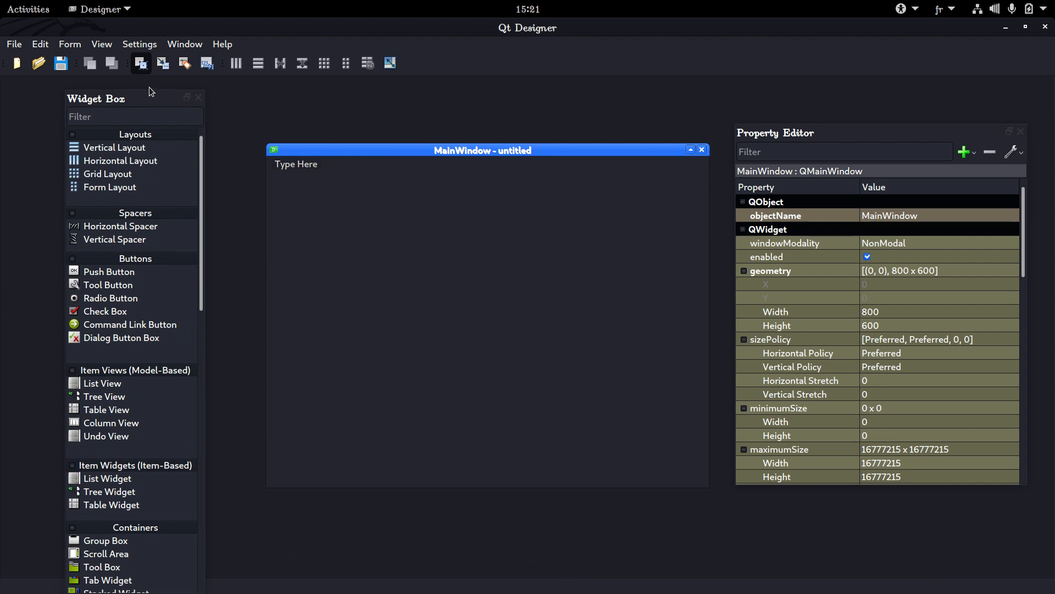
Hide the Widget Box and the Property Editor, and show both panels again
left_click(101, 43)
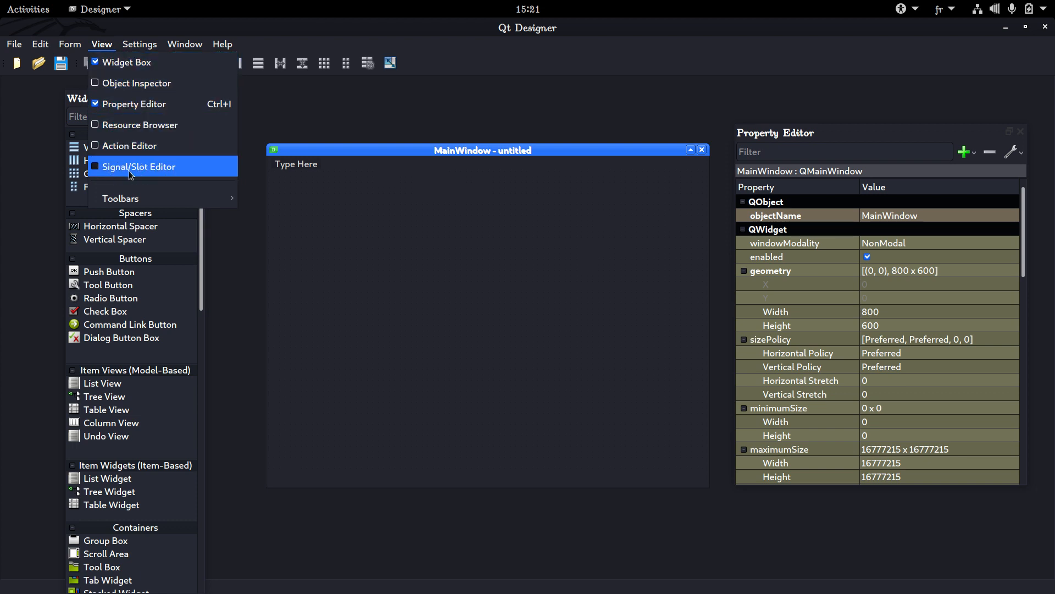
left_click(127, 66)
left_click(101, 45)
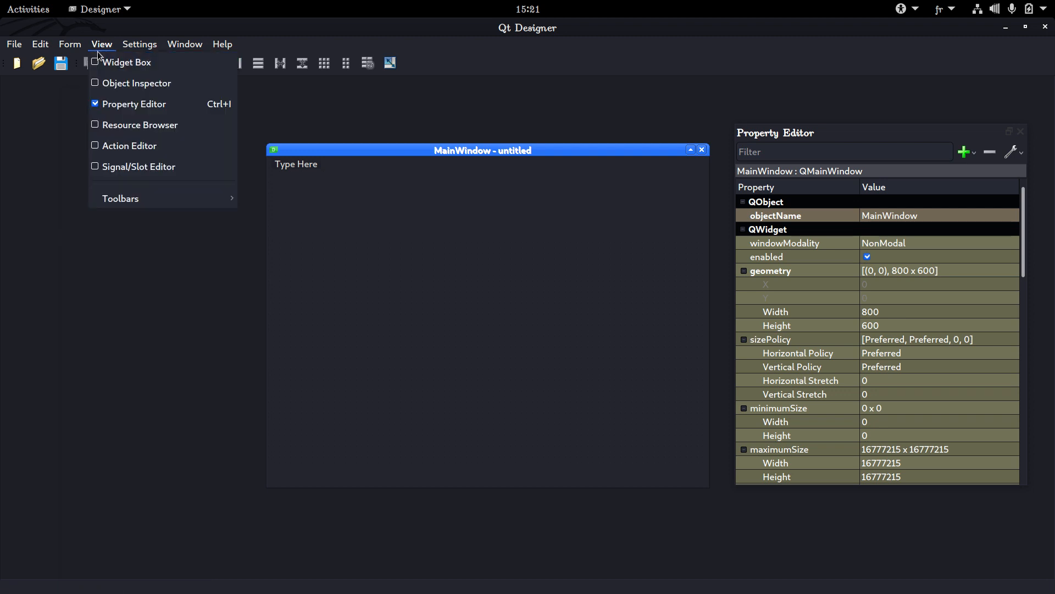
left_click(113, 104)
left_click(102, 45)
left_click(110, 61)
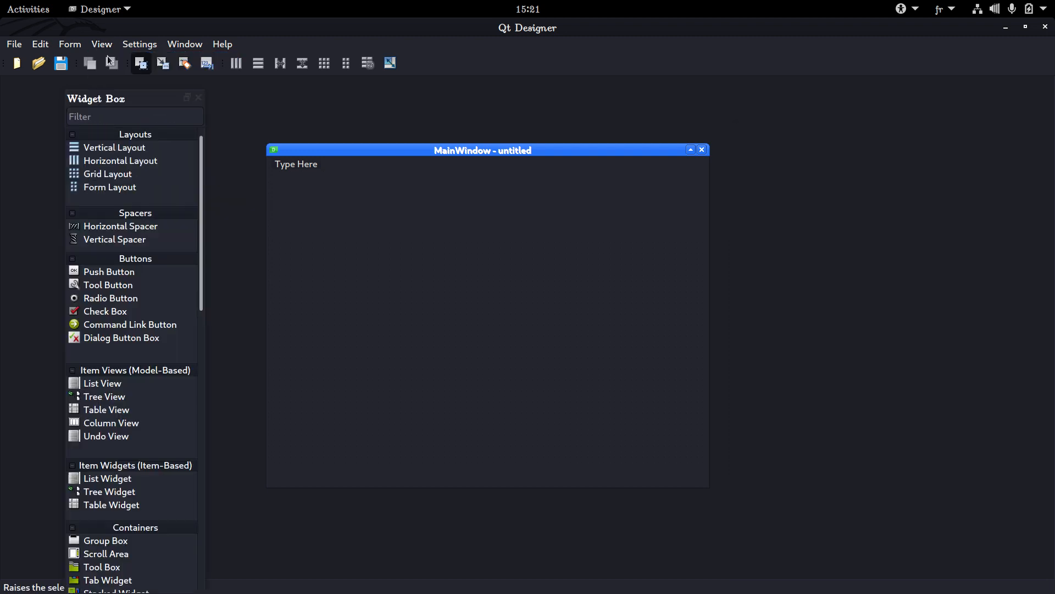
left_click(106, 48)
left_click(115, 103)
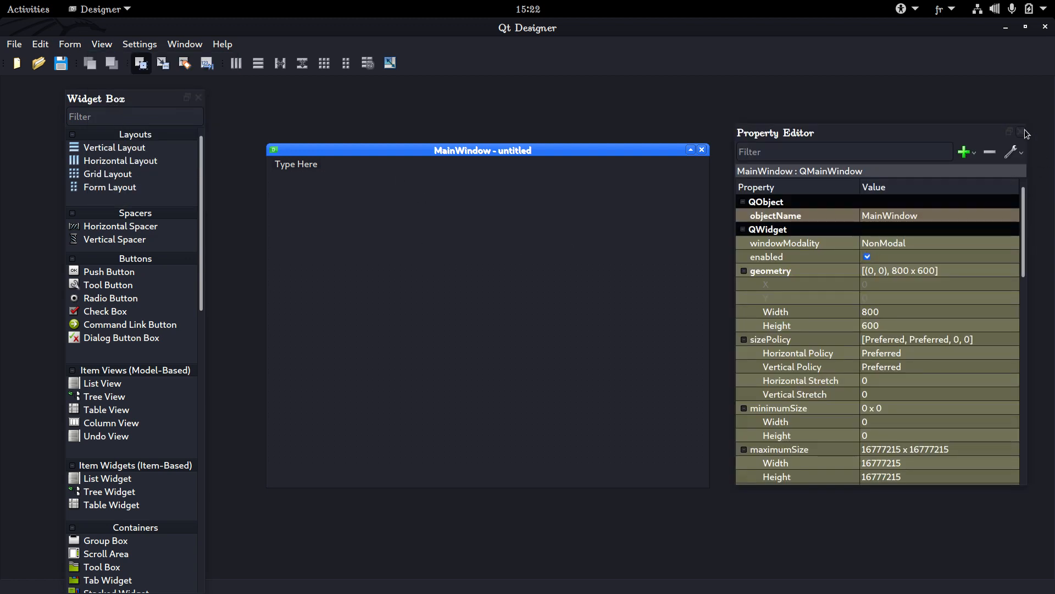
Shift the floating Property Editor slightly, and toggle the Widget Box and Property Editor off and on once more
left_click_drag(974, 134, 998, 127)
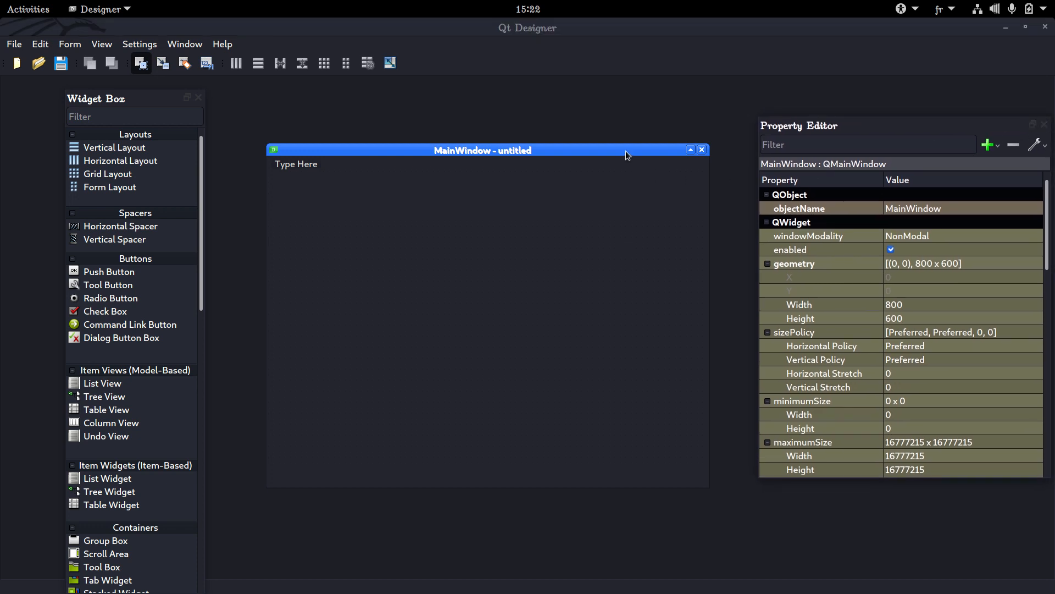
left_click(106, 44)
left_click(105, 58)
left_click(102, 44)
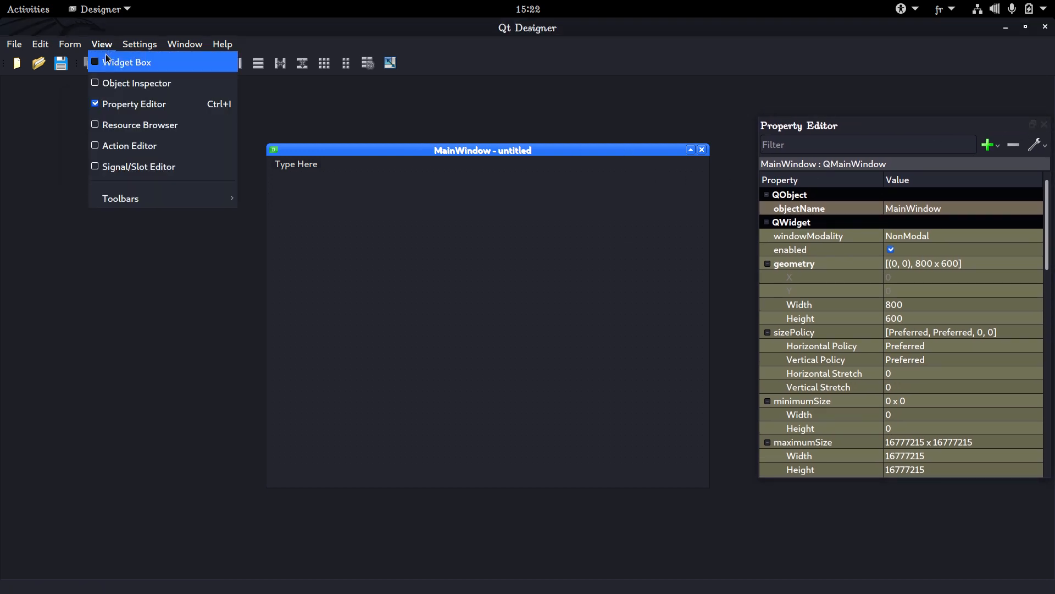
left_click(107, 60)
left_click(102, 44)
left_click(112, 103)
left_click(107, 44)
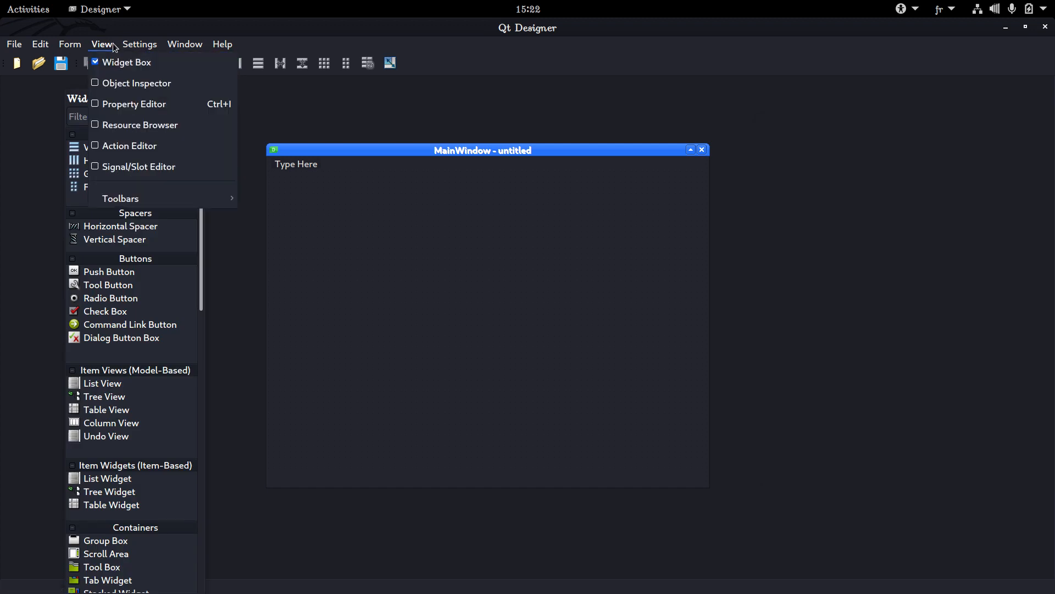
left_click(114, 101)
Dock the Widget Box and the Property Editor at opposite edges of the workspace, with the form window placed between them
left_click_drag(140, 94, 2, 152)
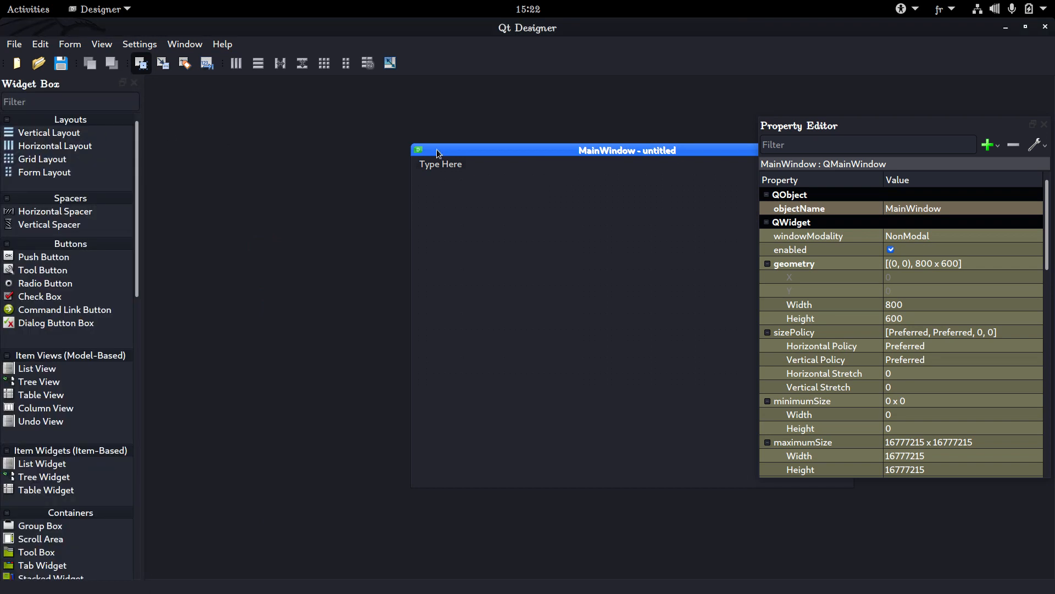
left_click_drag(437, 150, 367, 148)
left_click_drag(856, 128, 1041, 127)
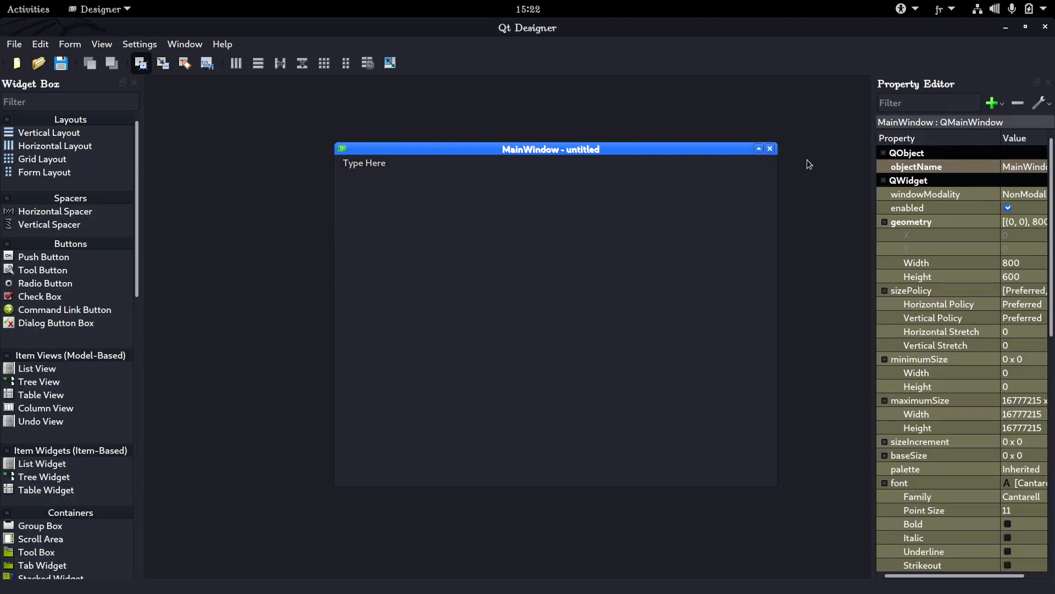
left_click_drag(670, 157, 593, 157)
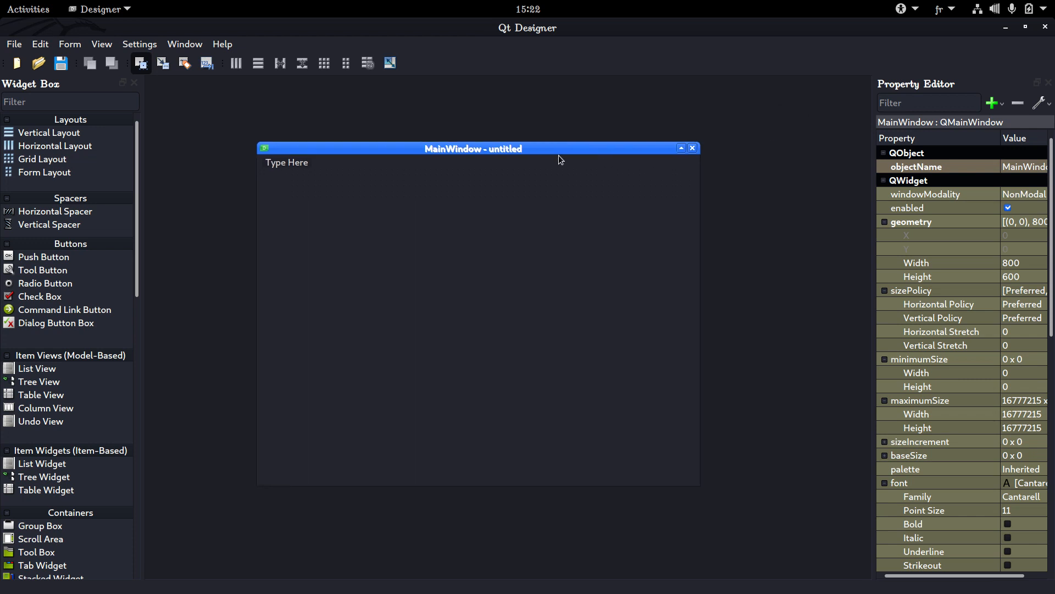
Remove the form's menu bar and save the form as main.ui in the vid_5 folder
right_click(294, 165)
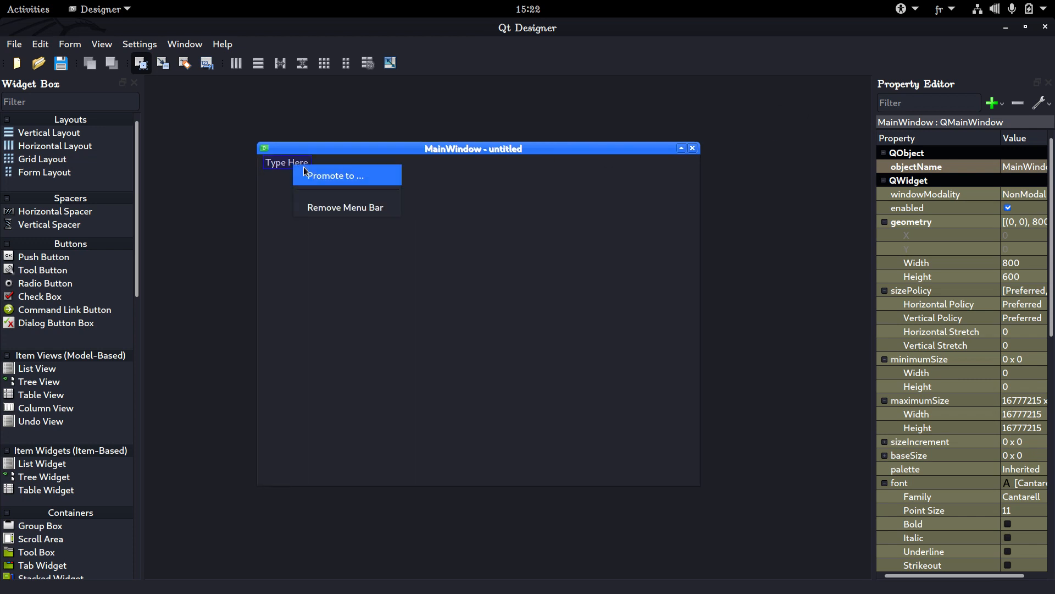
left_click(345, 208)
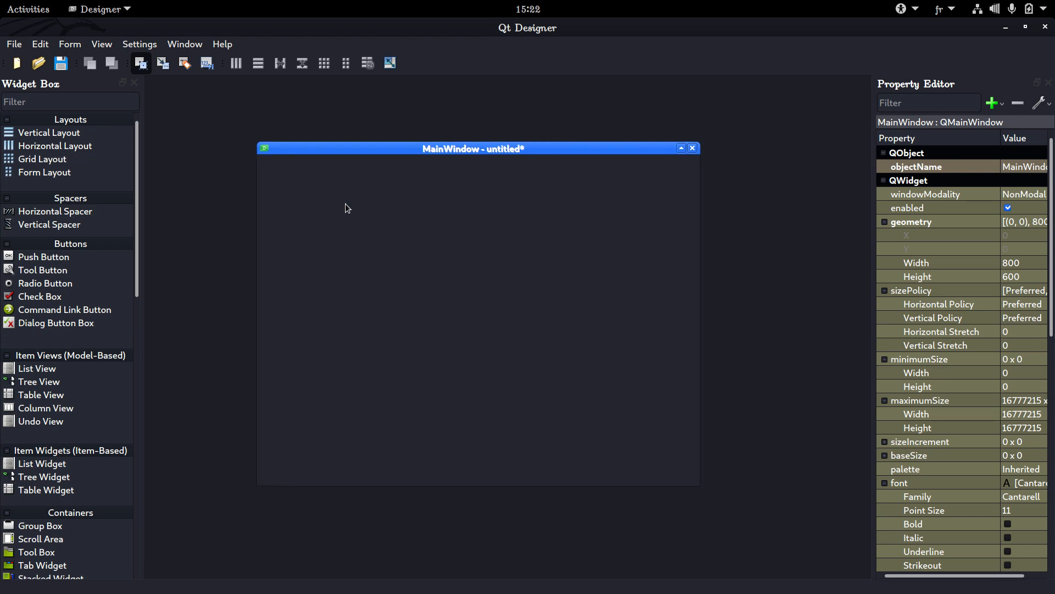
key("ctrl+s")
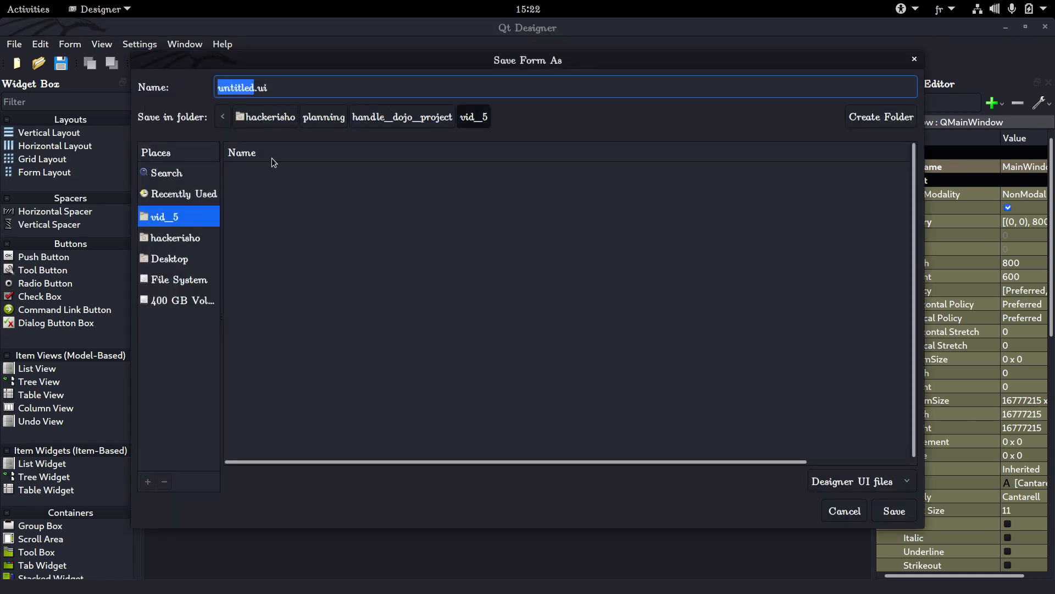
type("main")
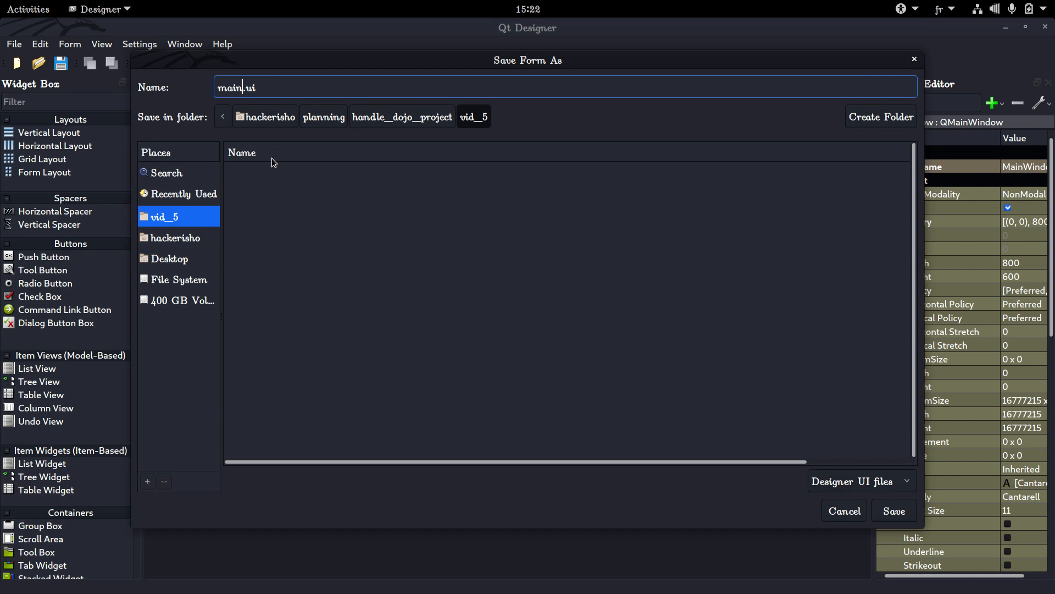
key("Return")
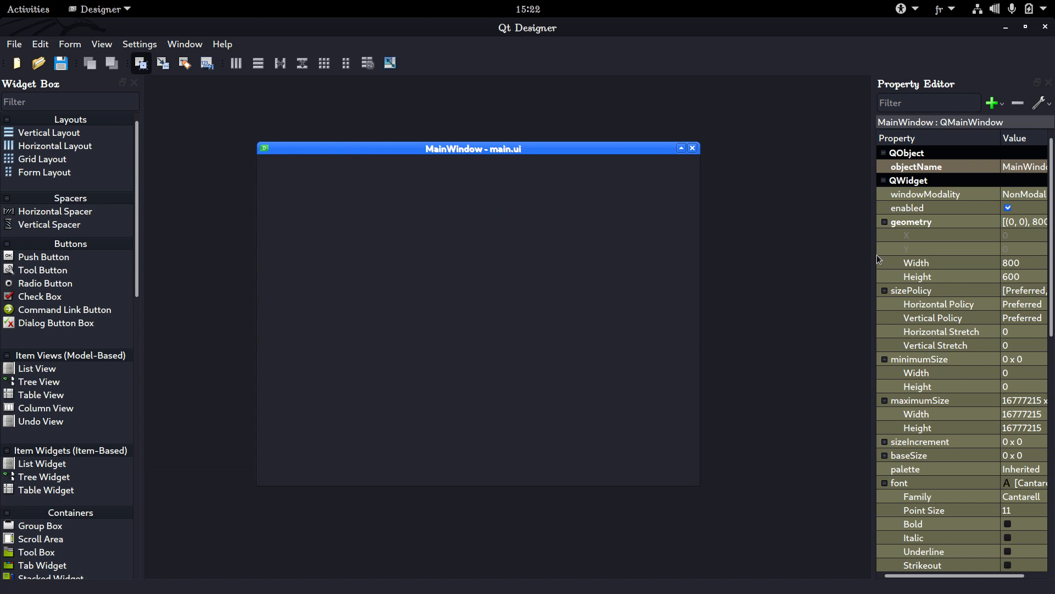
Widen the Property Editor and narrow its Property column to give the values more room
left_click_drag(878, 258, 795, 263)
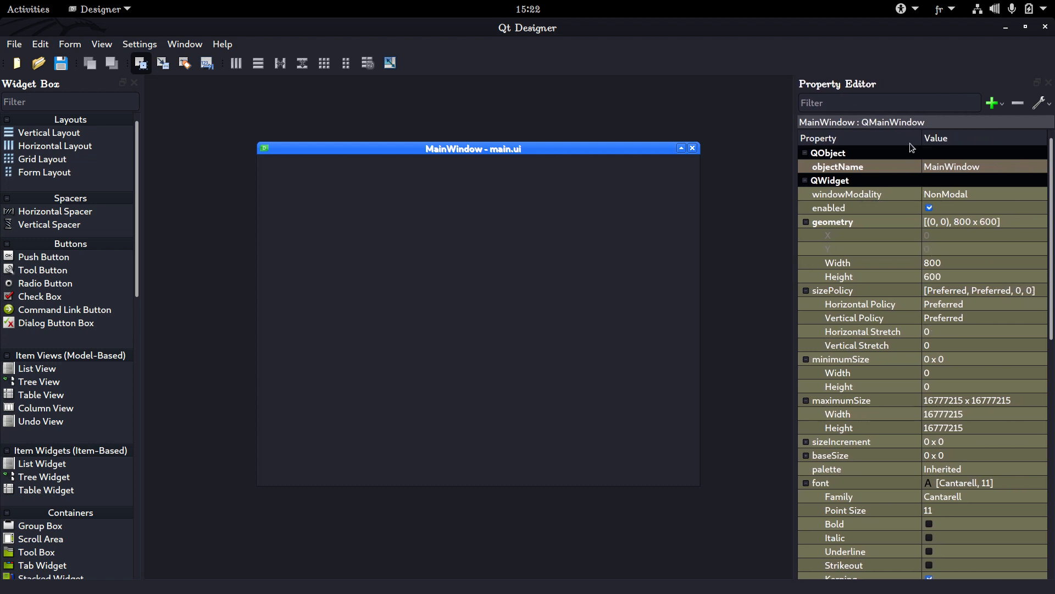
left_click_drag(923, 138, 906, 138)
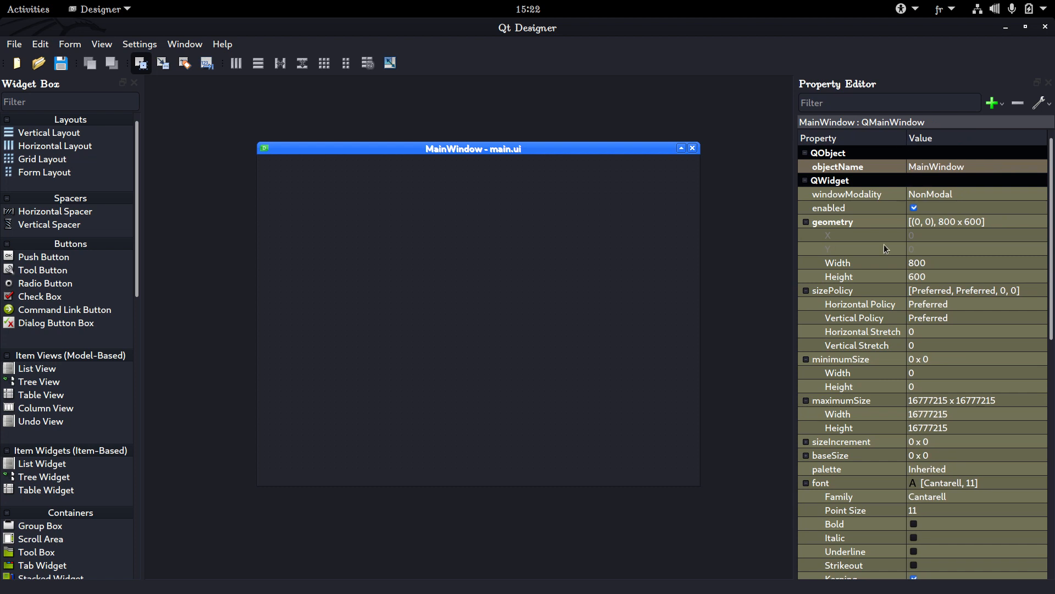
Set the main window's windowTitle to "Dojo System Manager" and save the form
scroll(874, 259, "down", 2)
scroll(870, 268, "down", 6)
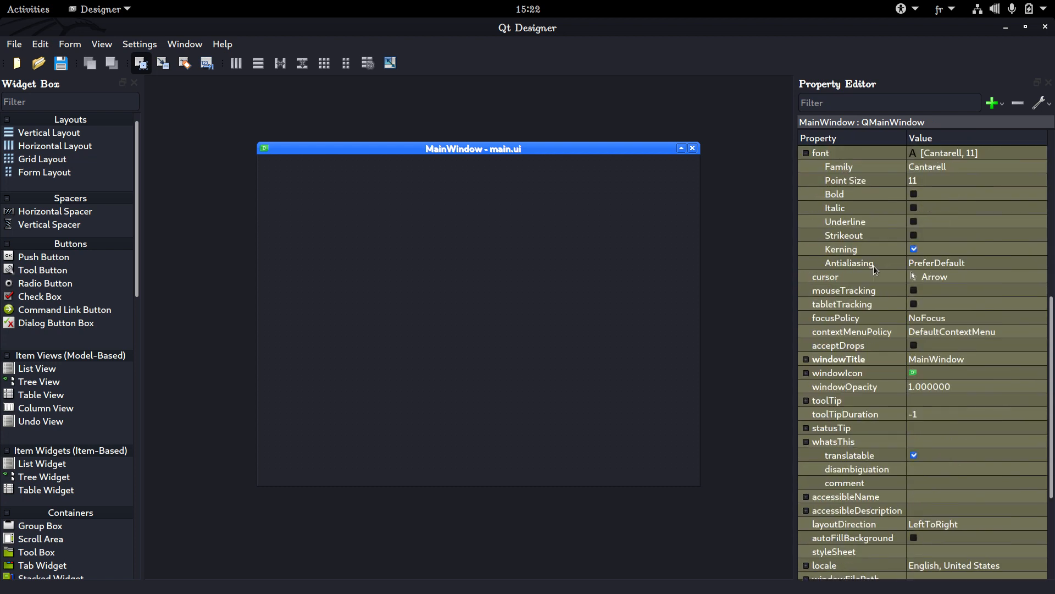
left_click(959, 359)
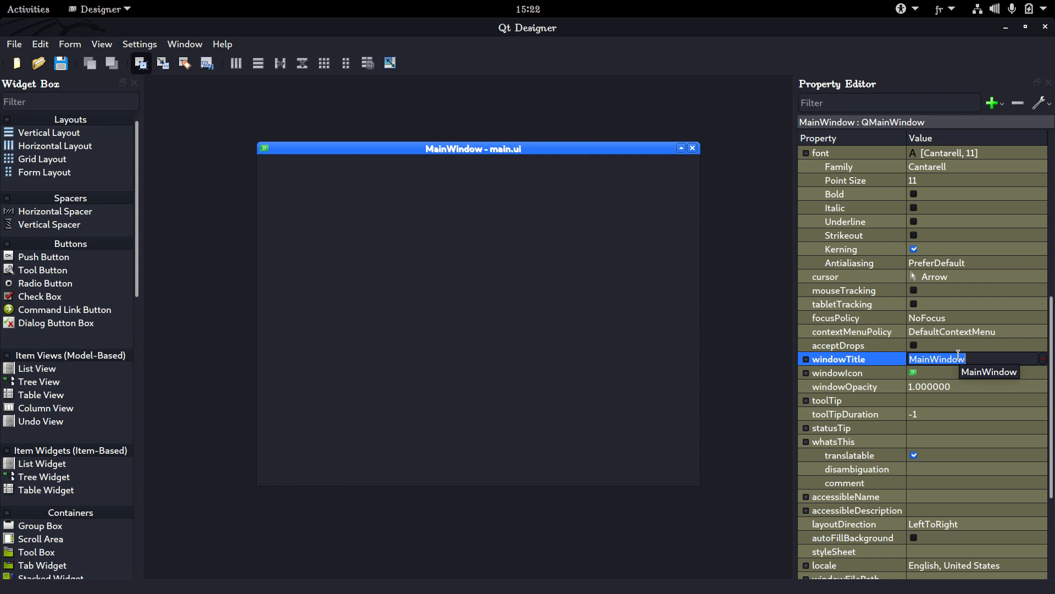
type("Dojo ")
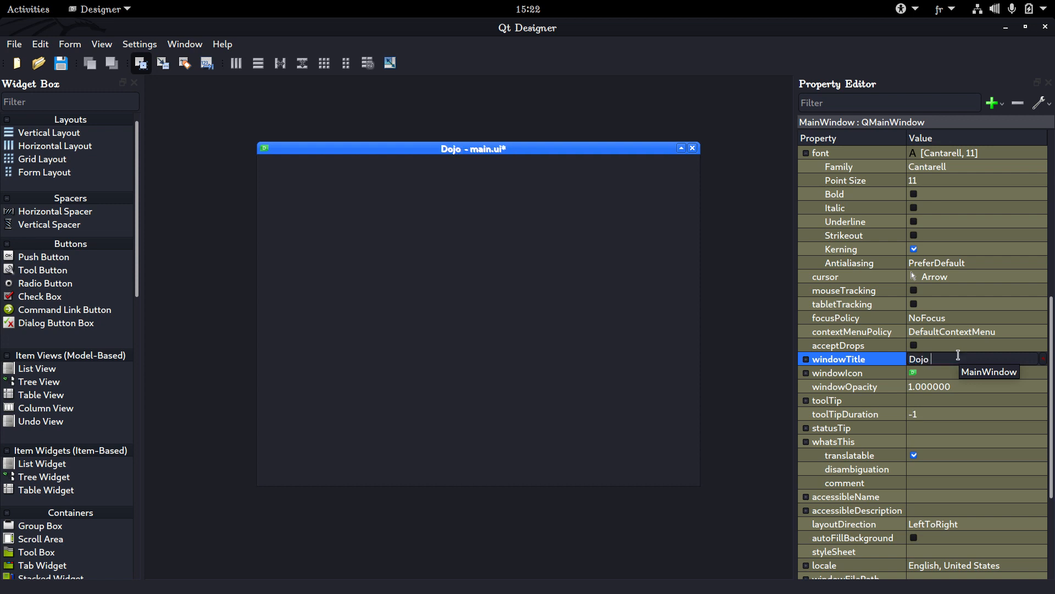
type("System ")
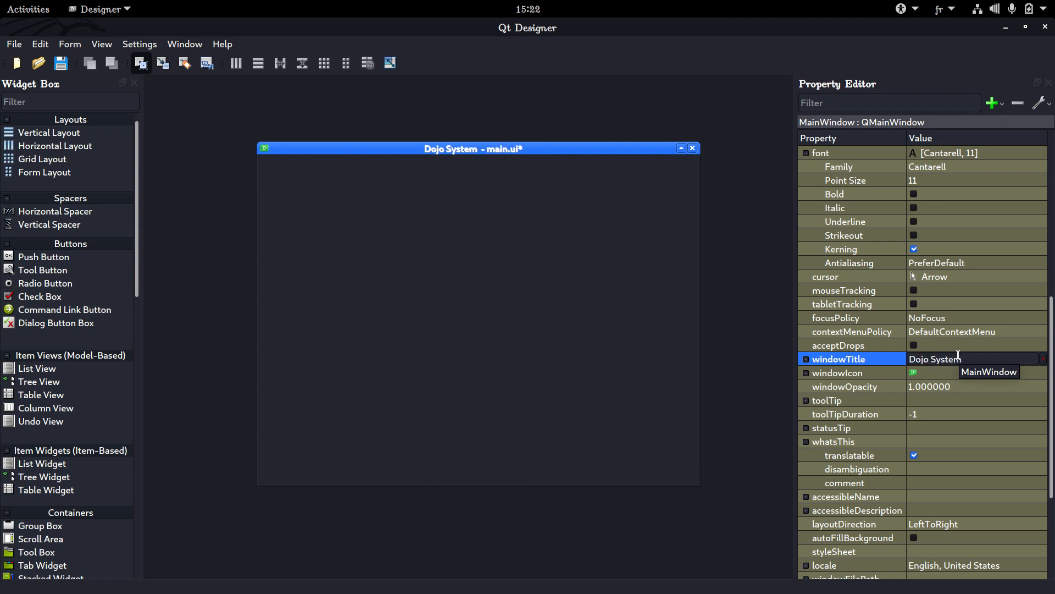
type("Manger")
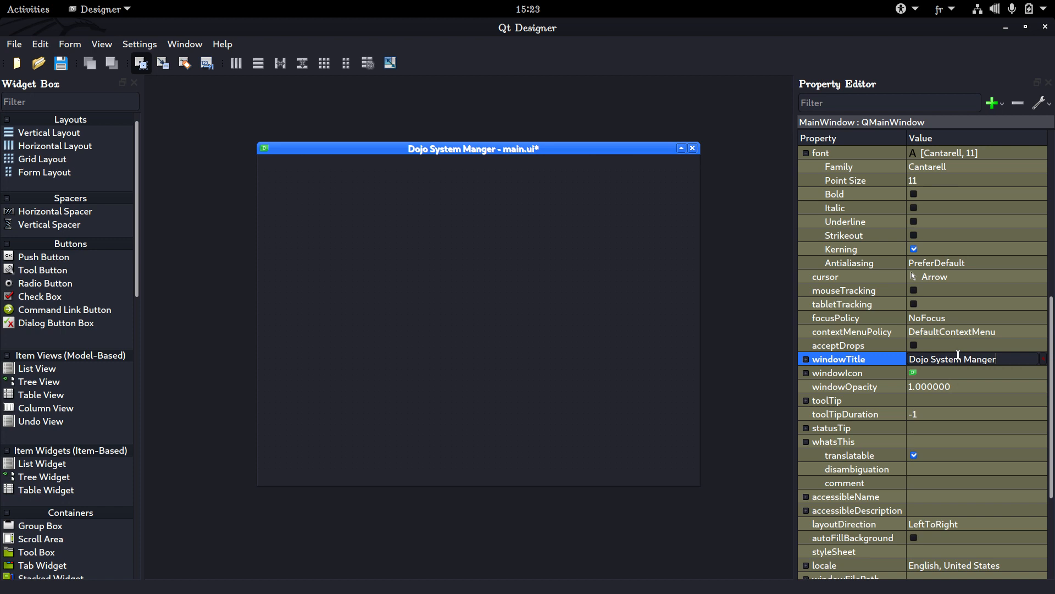
key("BackSpace")
key("BackSpace")
key("BackSpace")
type("ager")
key("Return")
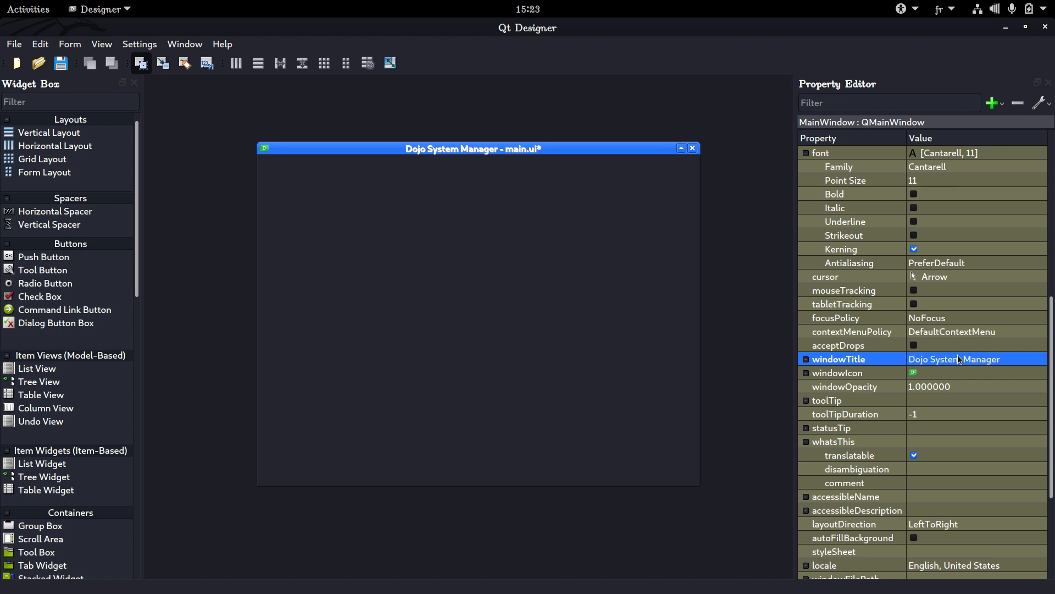
key("ctrl+s")
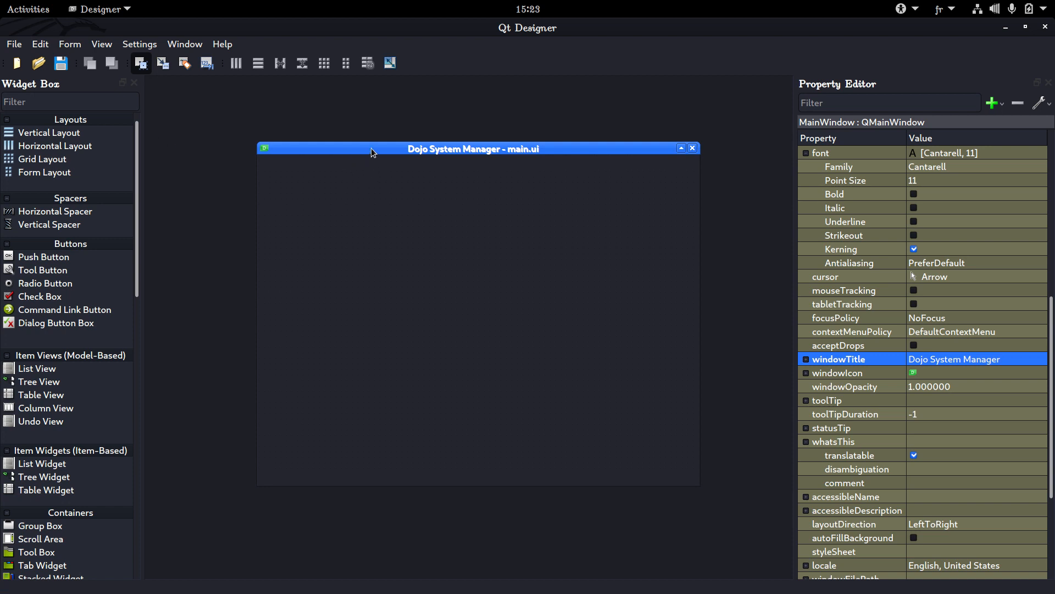
Reposition the form window in the workspace and enlarge it slightly in width and height
left_click_drag(371, 148, 344, 164)
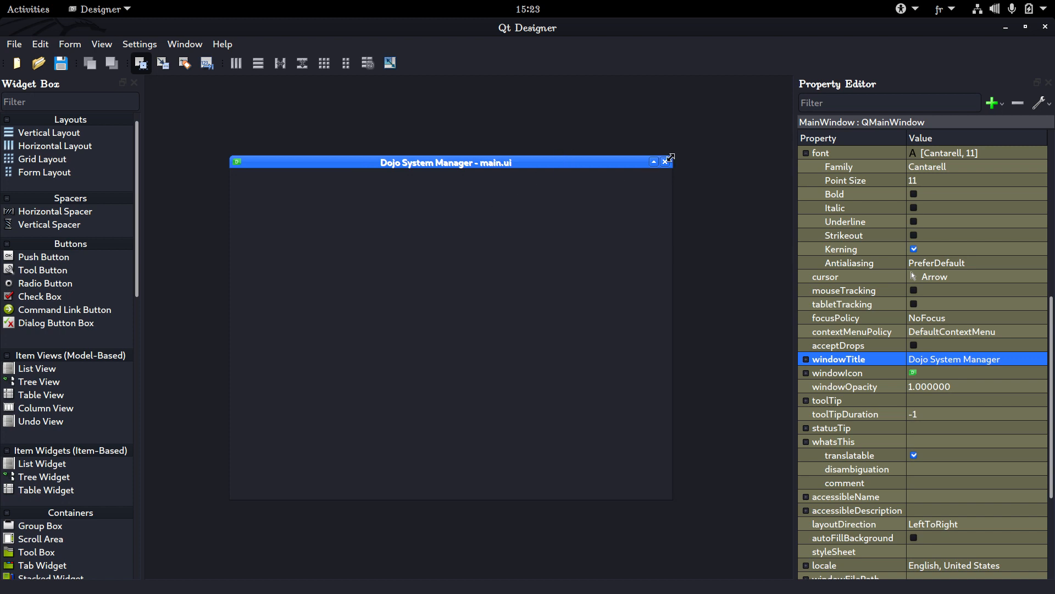
left_click_drag(670, 158, 708, 135)
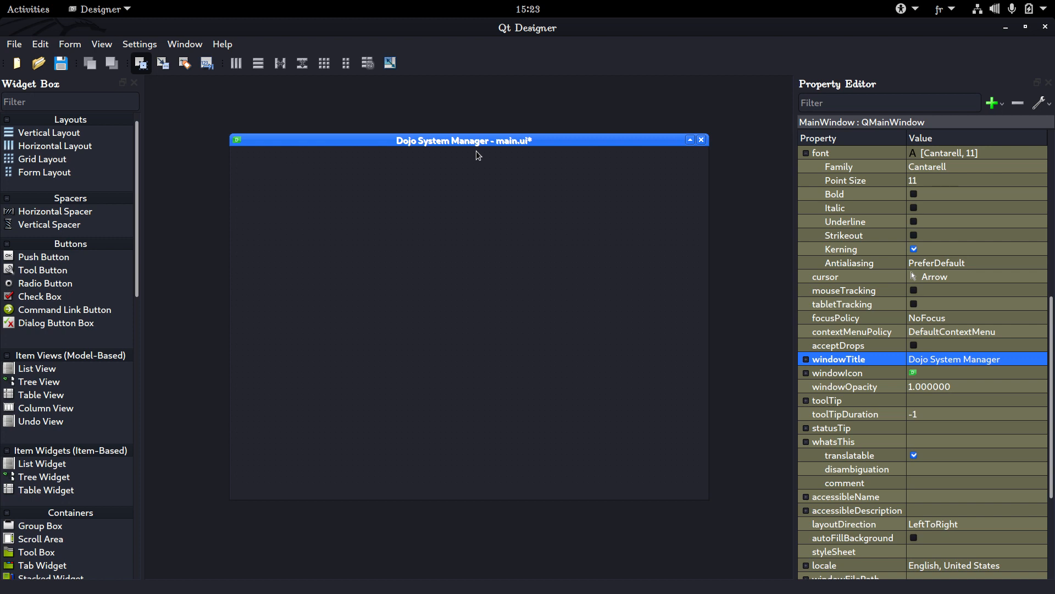
Look through the widget categories in the Widget Box and nudge the form window slightly within the workspace
scroll(69, 189, "down", 5)
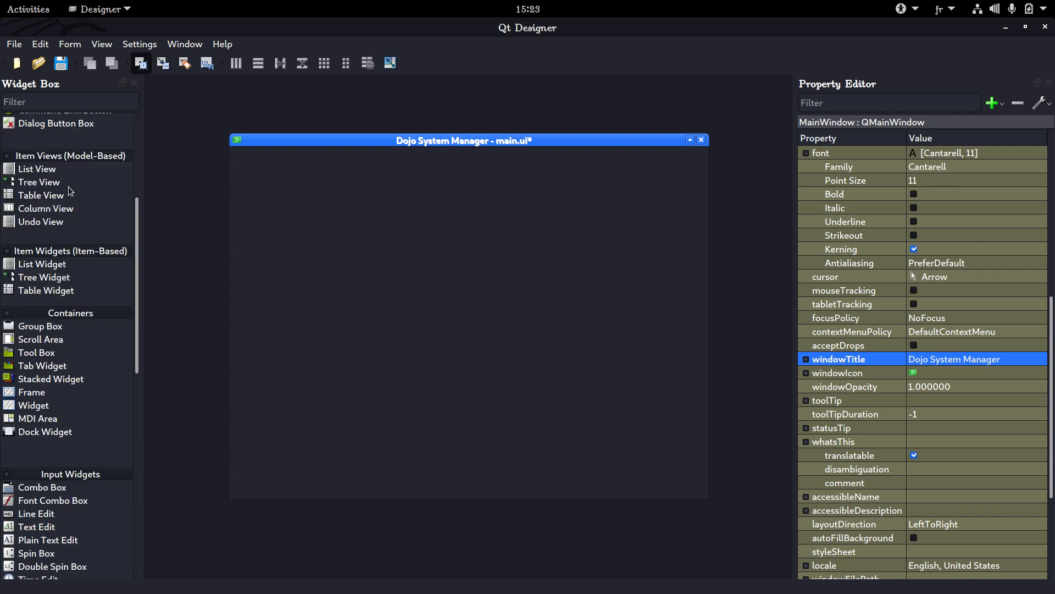
scroll(70, 189, "down", 8)
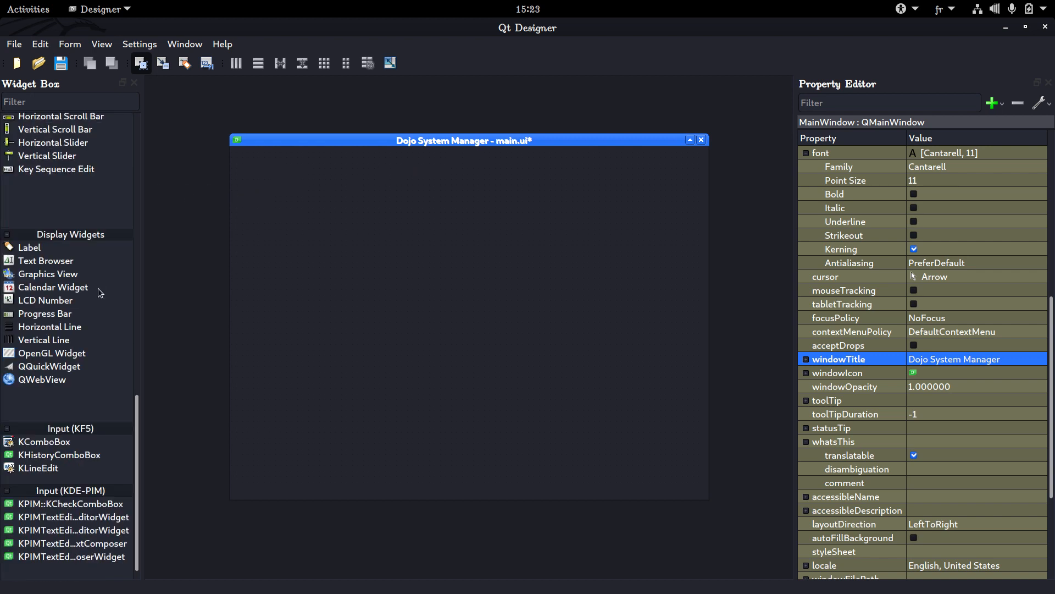
scroll(101, 275, "up", 12)
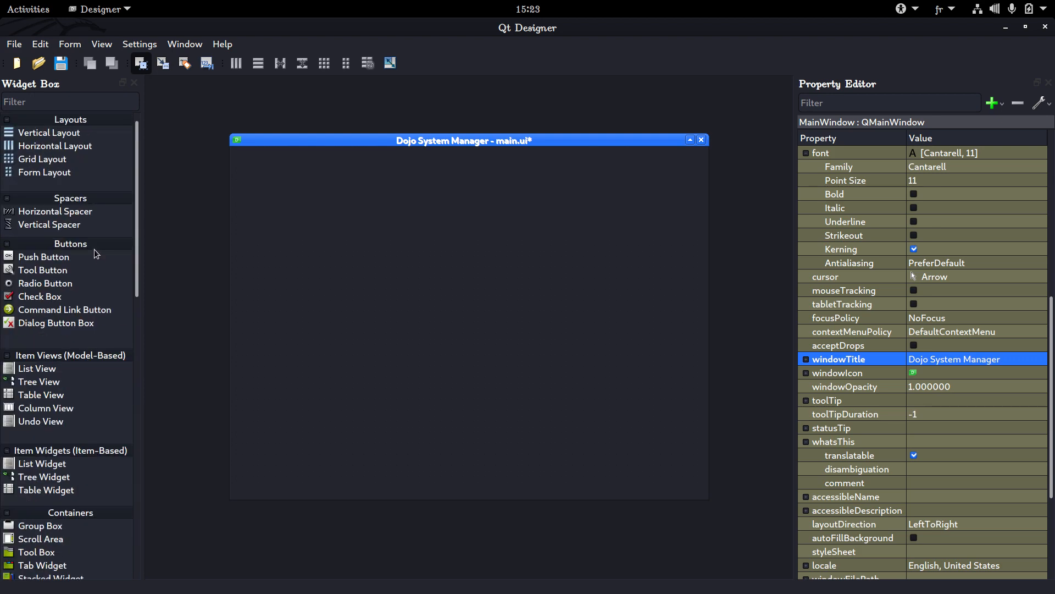
scroll(97, 253, "down", 10)
scroll(65, 305, "up", 10)
left_click_drag(393, 141, 380, 141)
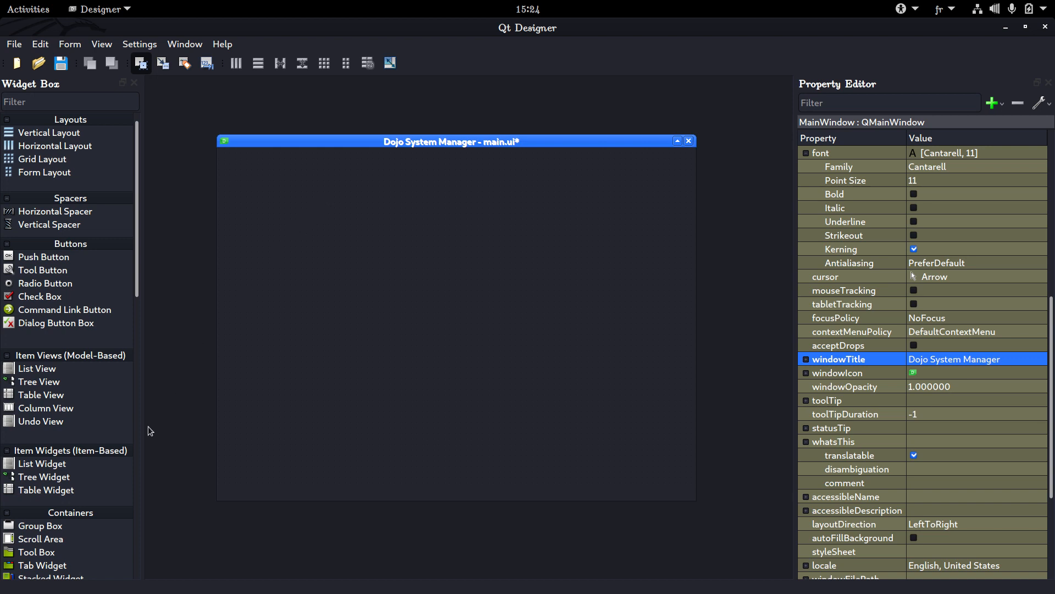
Place a Tab Widget near the form's upper-left corner and enlarge it to cover about half of the form
scroll(100, 505, "down", 10)
scroll(47, 376, "up", 10)
left_click_drag(62, 564, 248, 179)
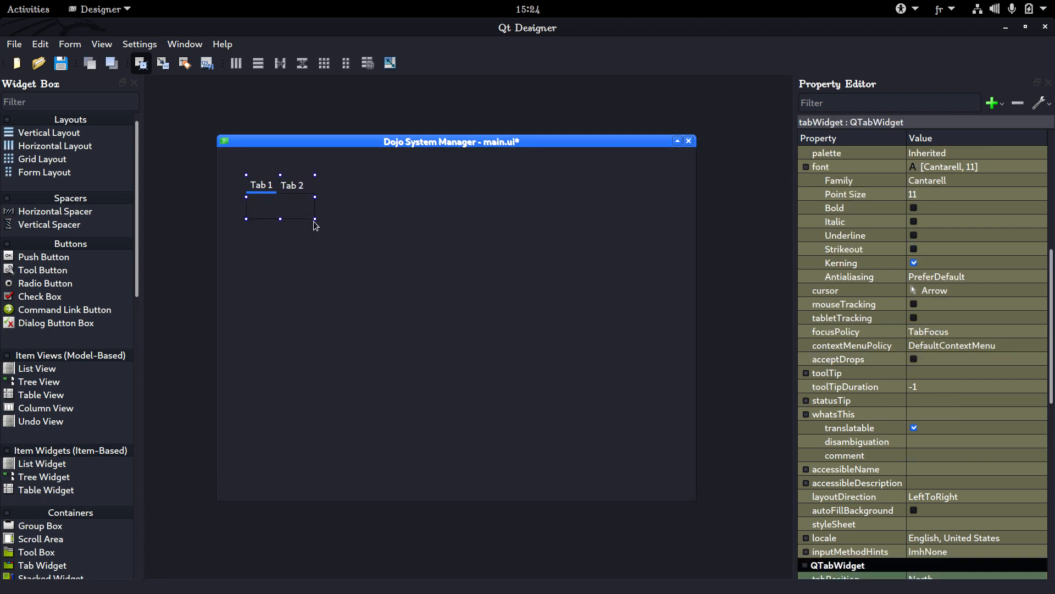
left_click_drag(334, 278, 382, 359)
left_click(305, 204)
left_click_drag(328, 251, 498, 419)
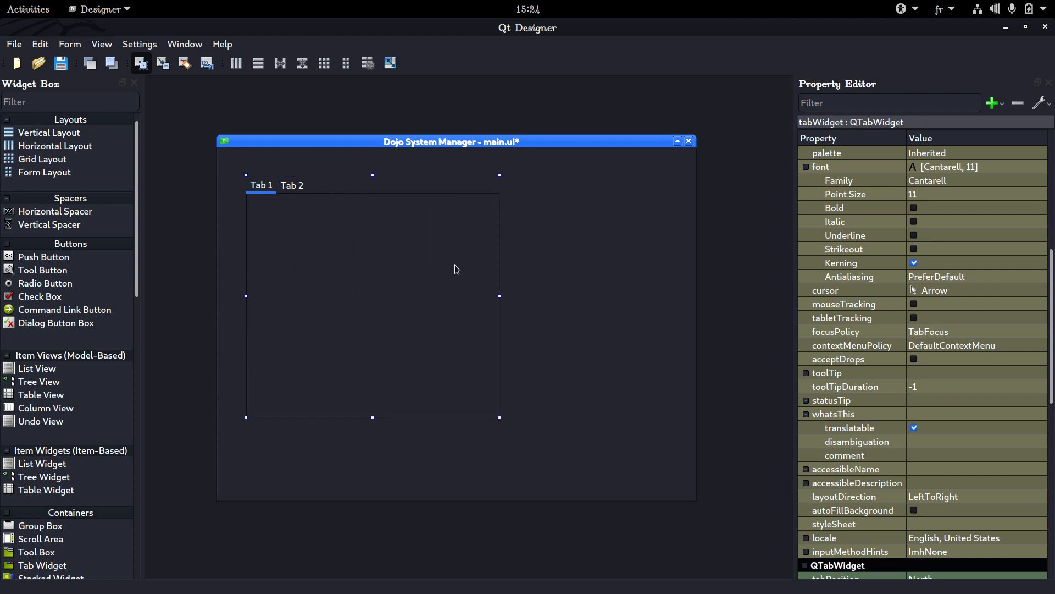
Lay out the main window in a grid so the tab widget fills the form
right_click(524, 289)
mouse_move(573, 438)
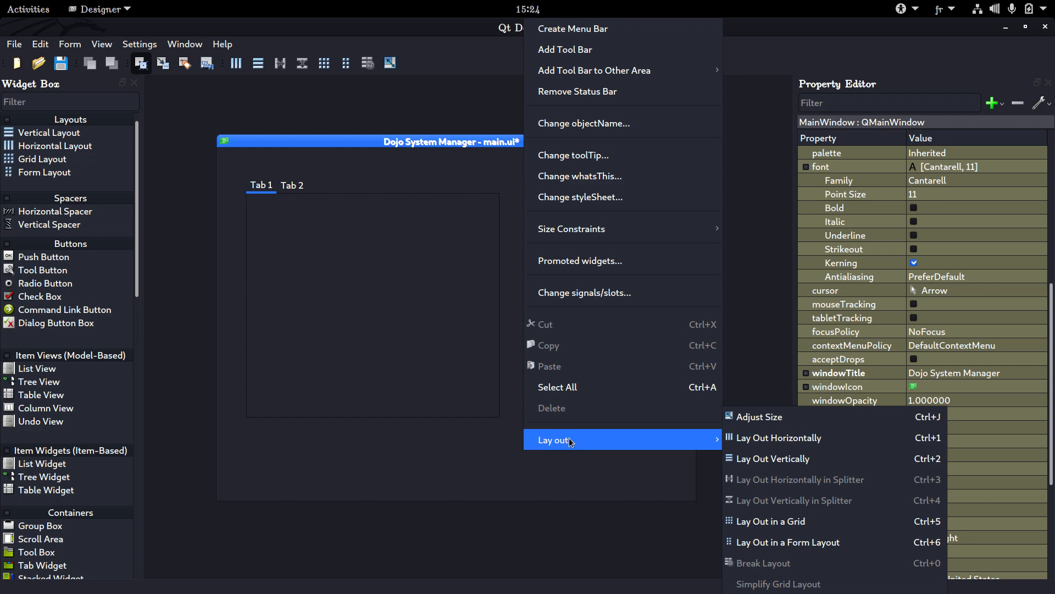
left_click(771, 521)
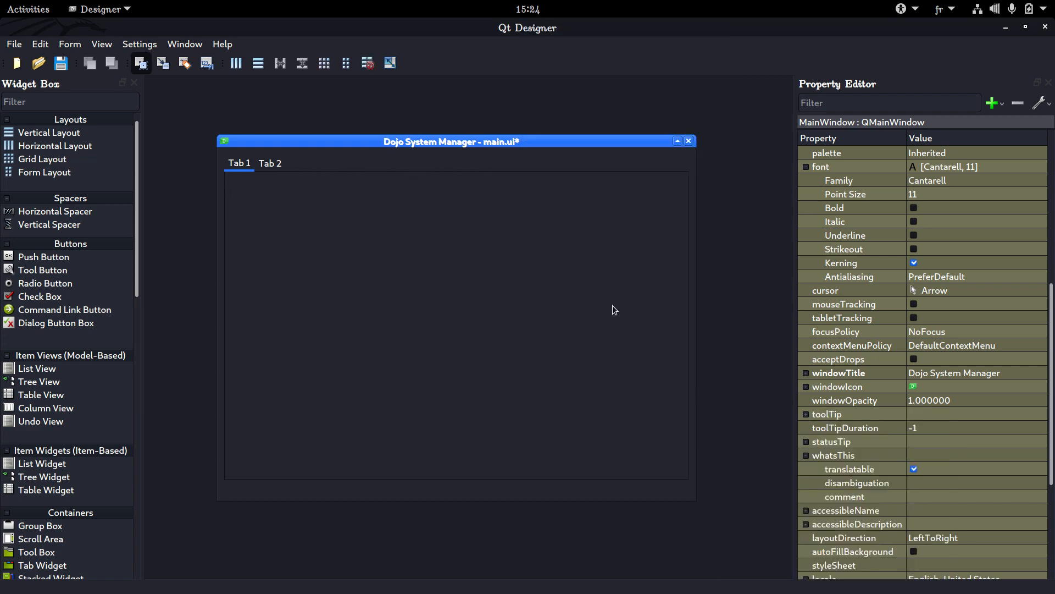
Delete the tab widget from the form
left_click(480, 193)
mouse_move(456, 219)
left_mouse_down()
mouse_move(408, 282)
mouse_move(467, 225)
left_mouse_up()
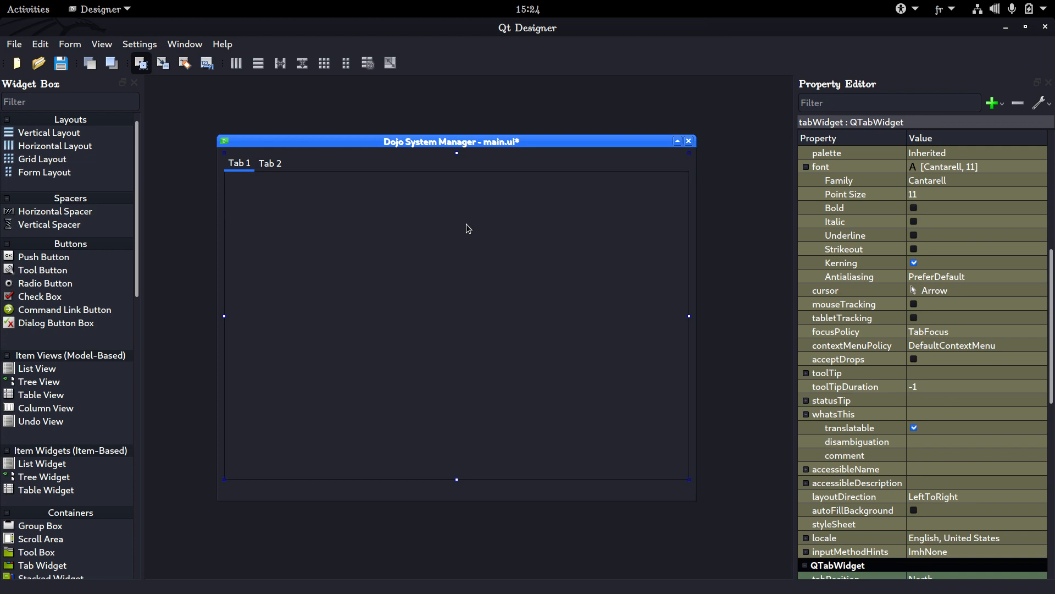
key("Delete")
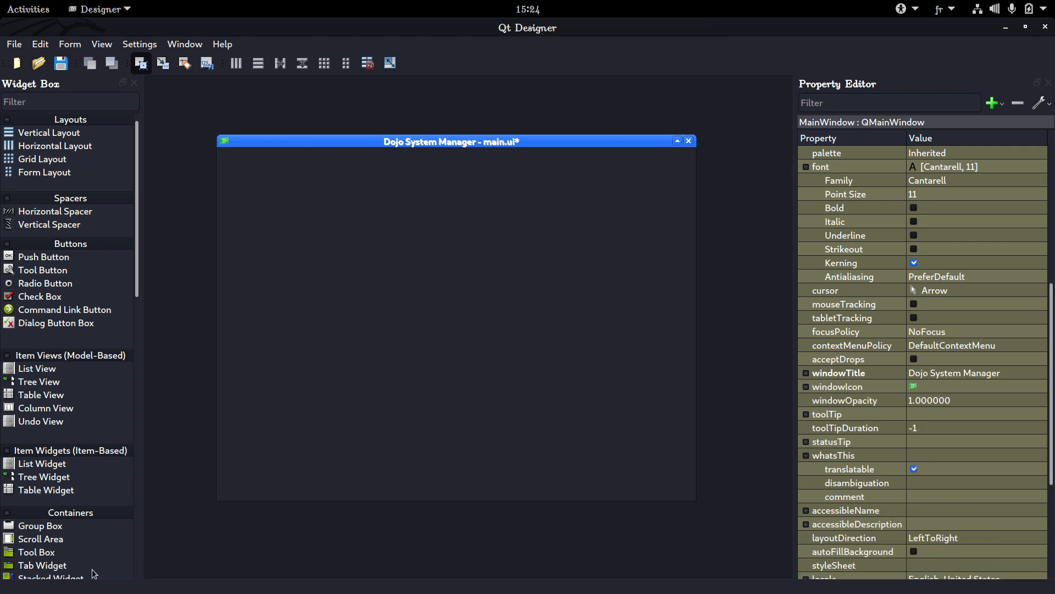
Filter the Widget Box for "tab widget", add a Tab Widget to the form, and clear the filter
scroll(50, 511, "down", 5)
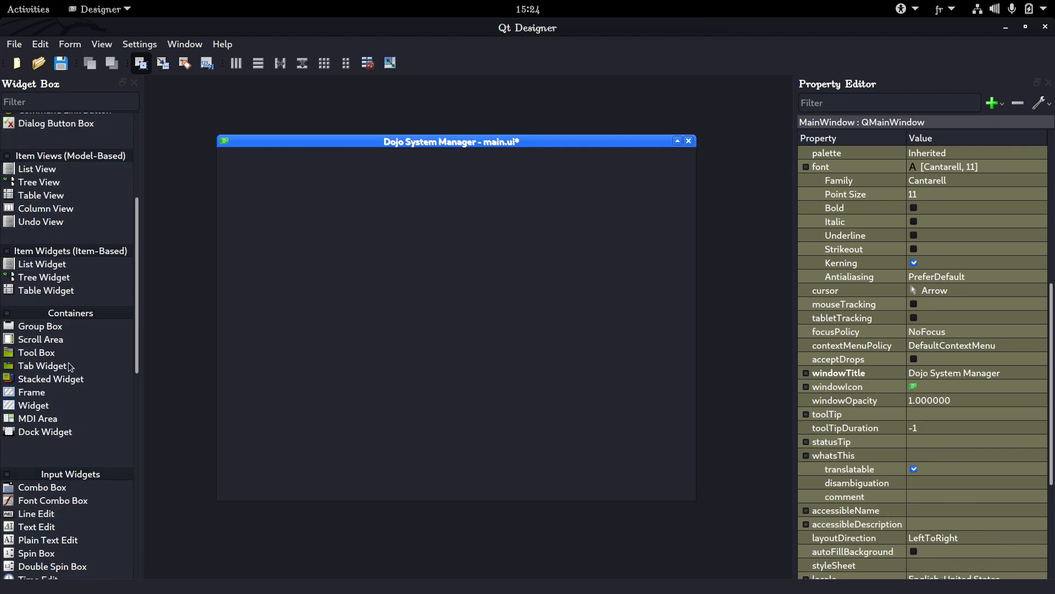
left_click_drag(32, 364, 50, 336)
left_click(17, 102)
type("tab widget")
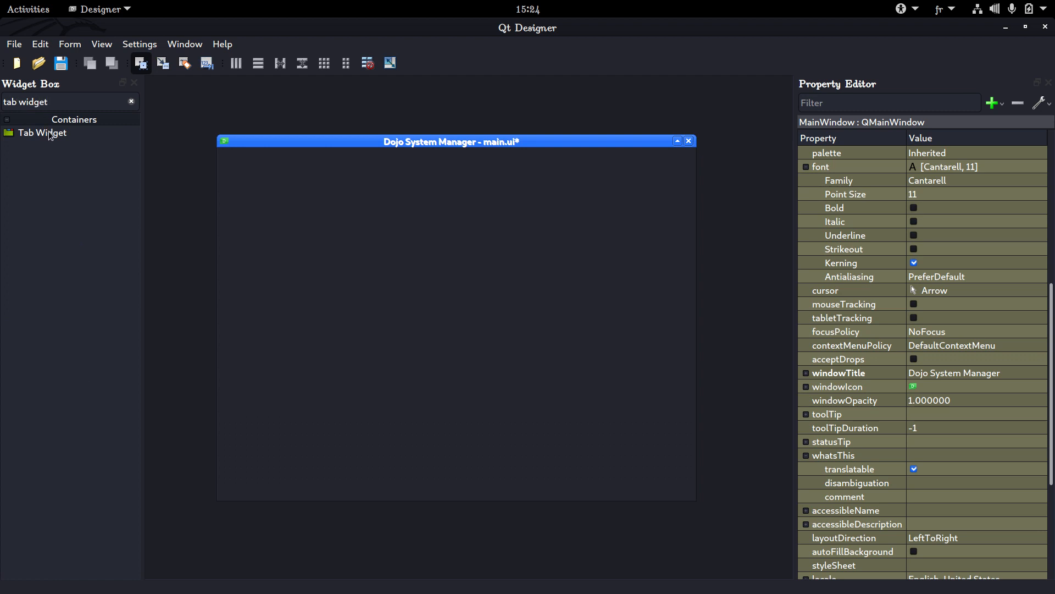
left_click_drag(50, 135, 397, 217)
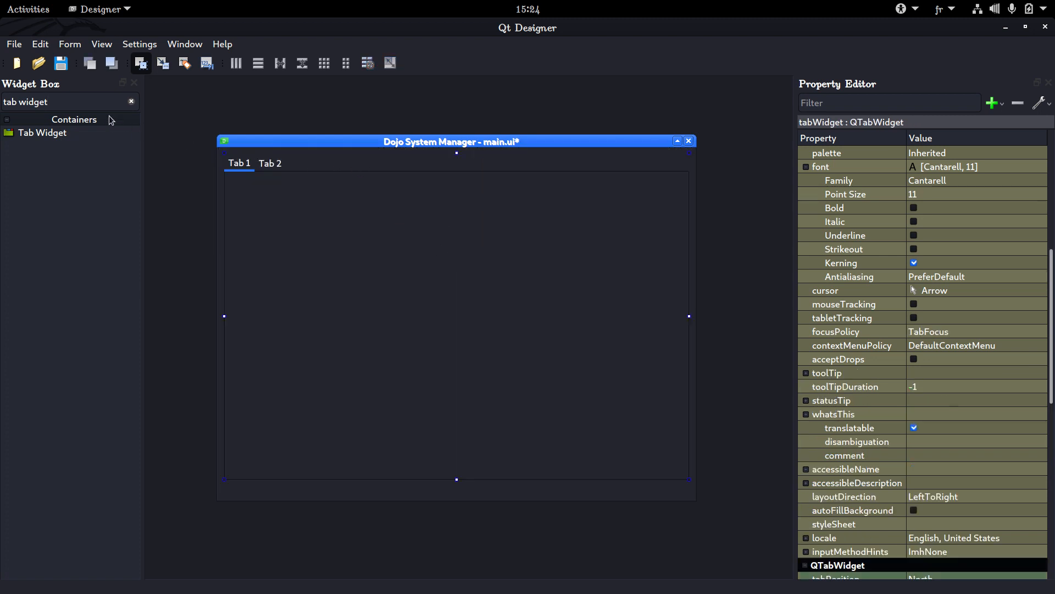
left_click(131, 102)
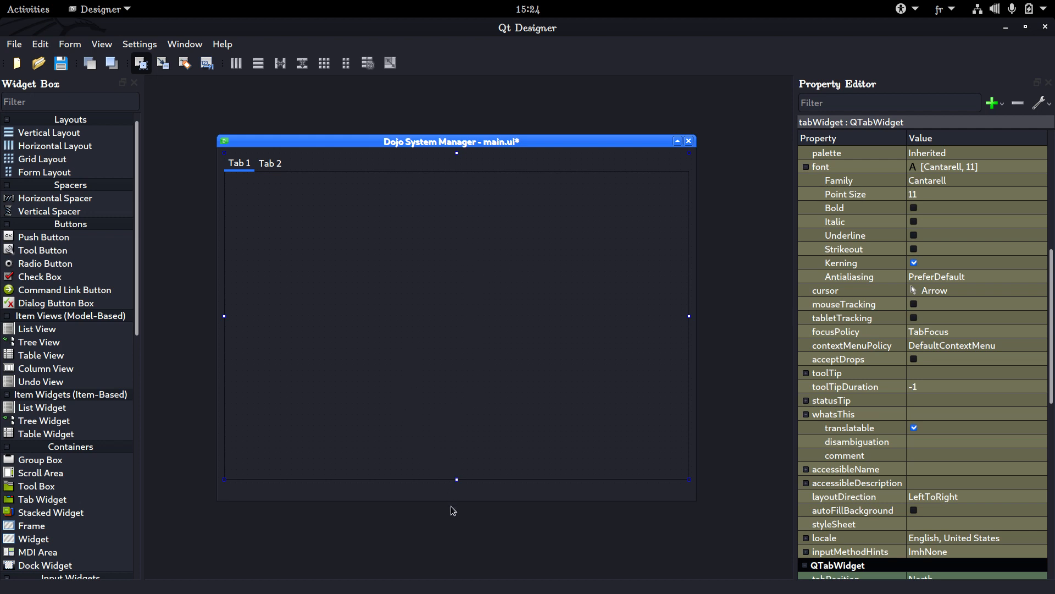
Reduce the form's height and delete the tab widget from it
left_click_drag(450, 500, 448, 421)
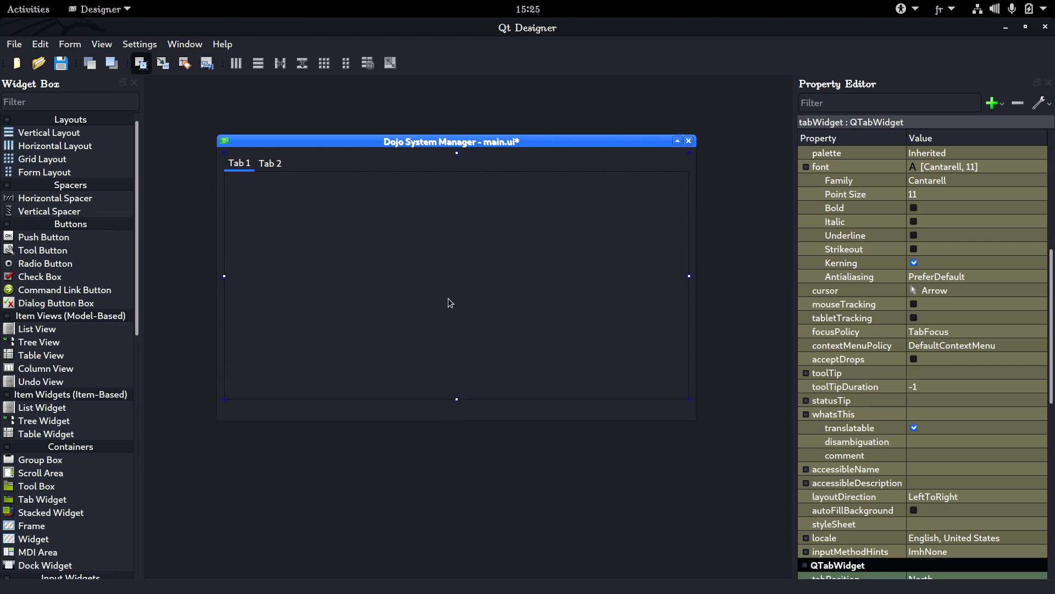
left_click(264, 166)
key("Delete")
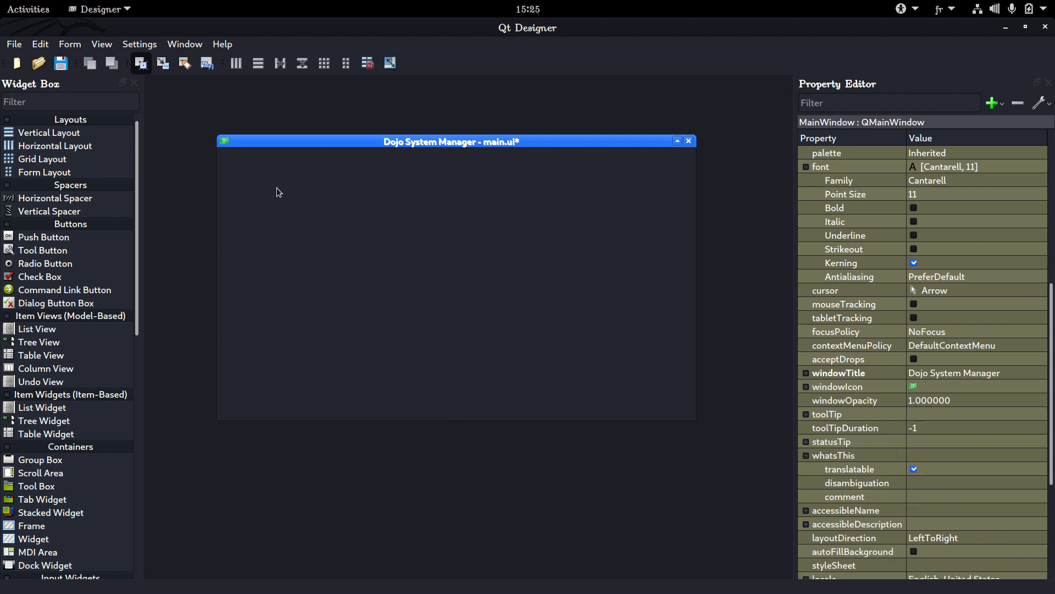
Break the main window's grid layout and save main.ui
right_click(275, 186)
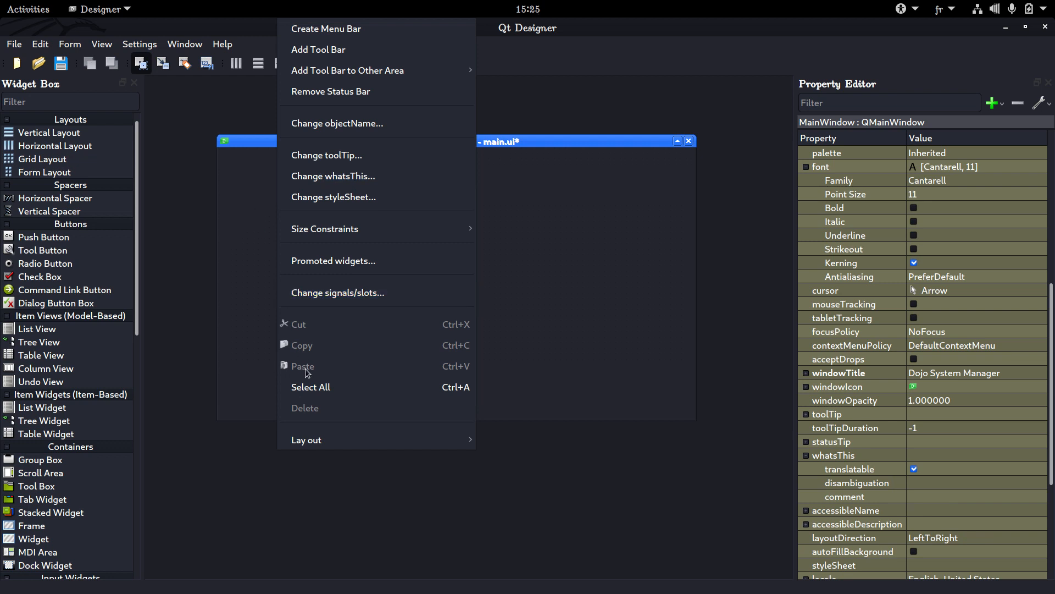
mouse_move(313, 446)
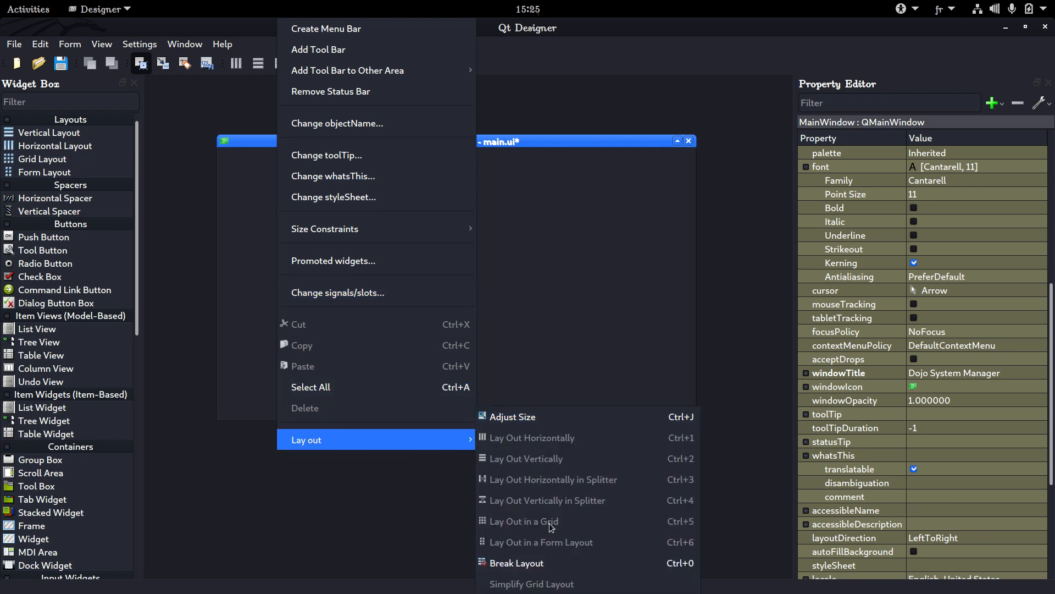
left_click(523, 562)
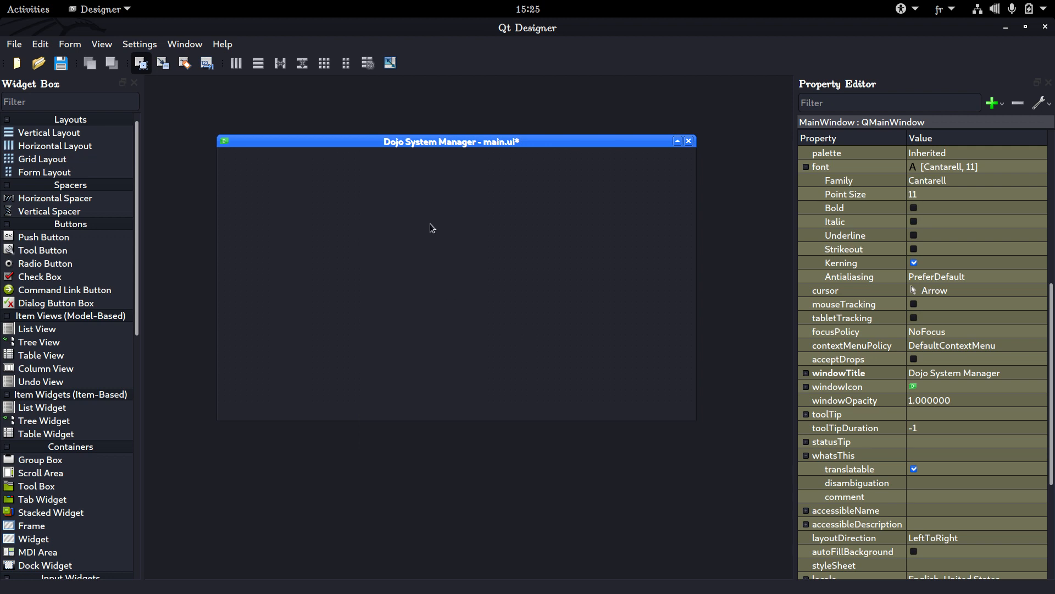
key("ctrl+s")
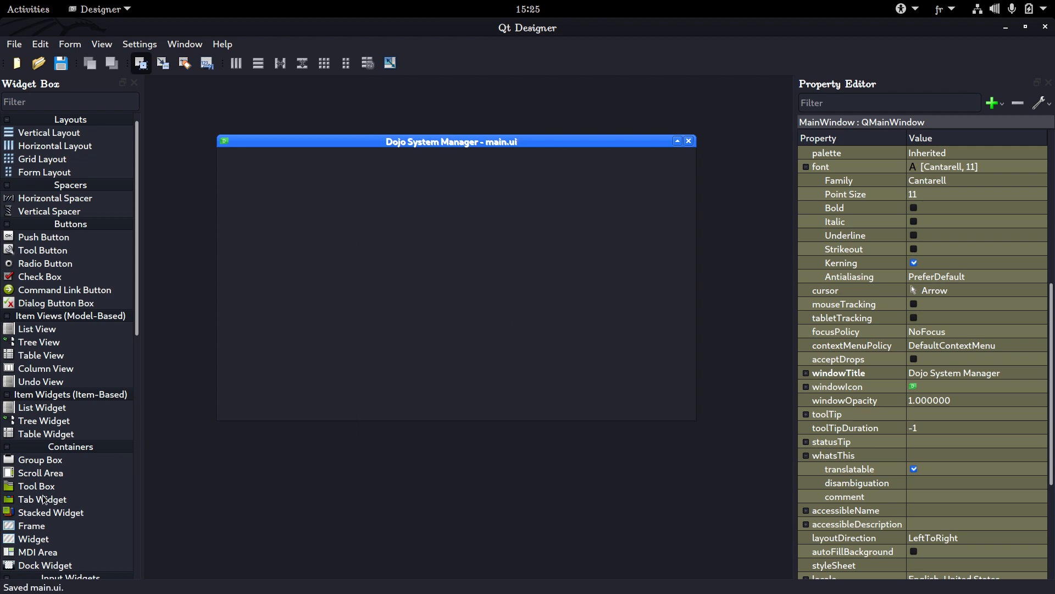
Place a Tab Widget in the upper-left part of the empty form and enlarge it in width and height
left_click_drag(44, 498, 300, 182)
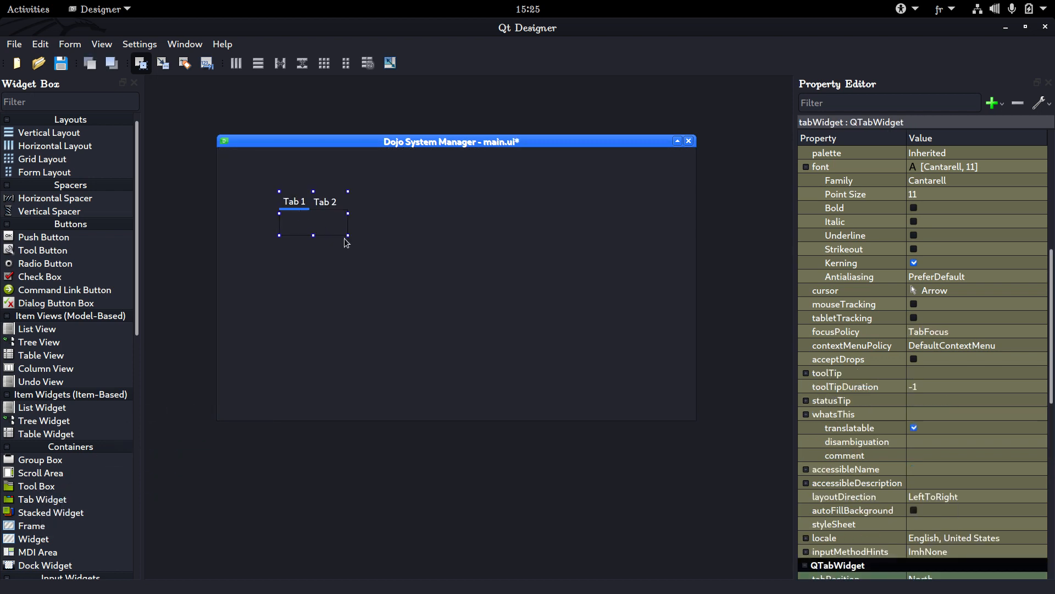
left_click_drag(348, 235, 433, 313)
left_click(483, 217)
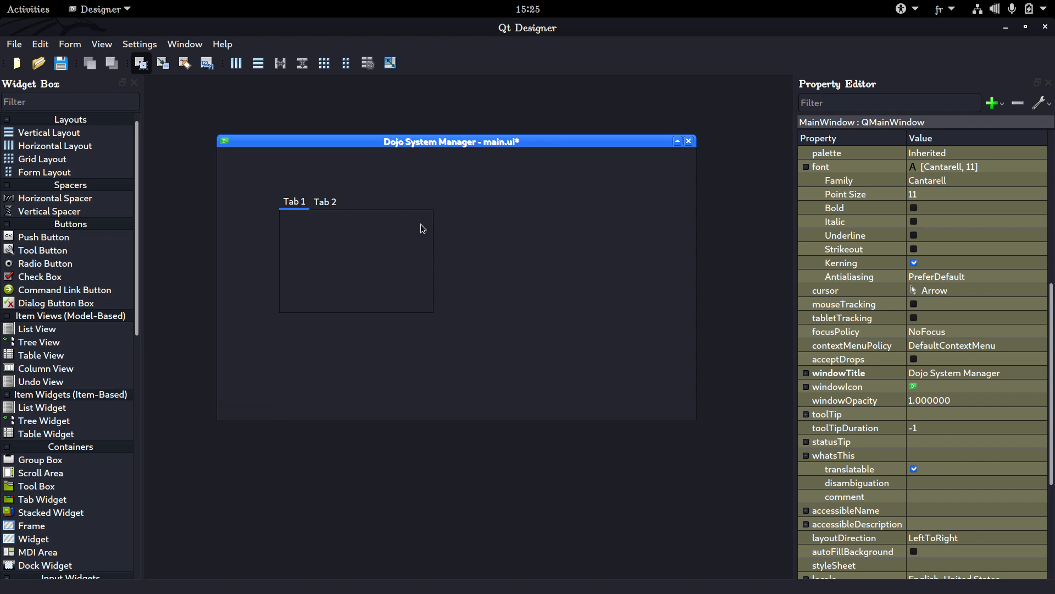
left_click(339, 213)
right_click(510, 201)
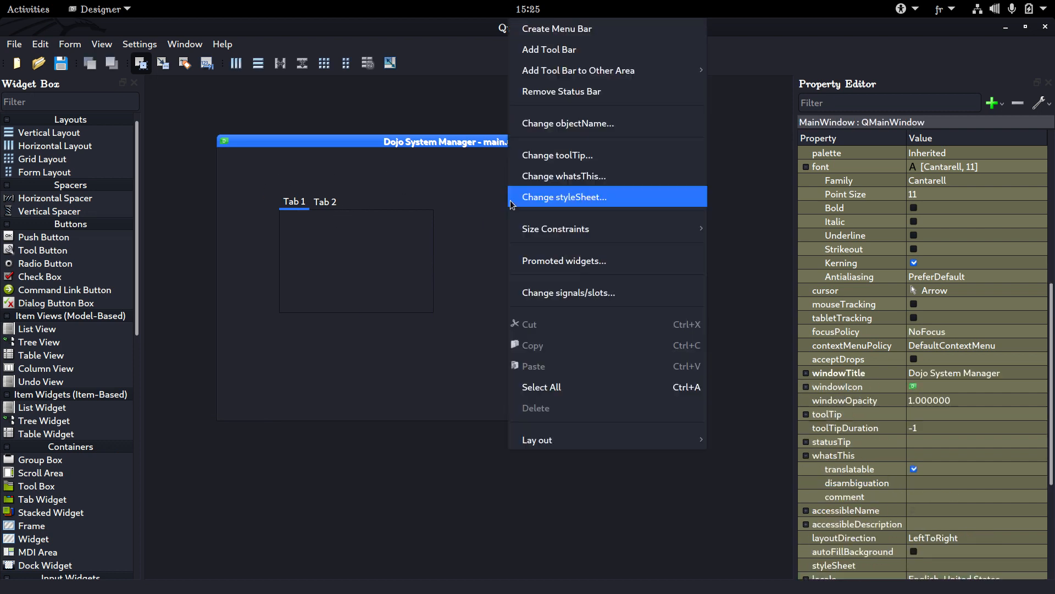
mouse_move(541, 437)
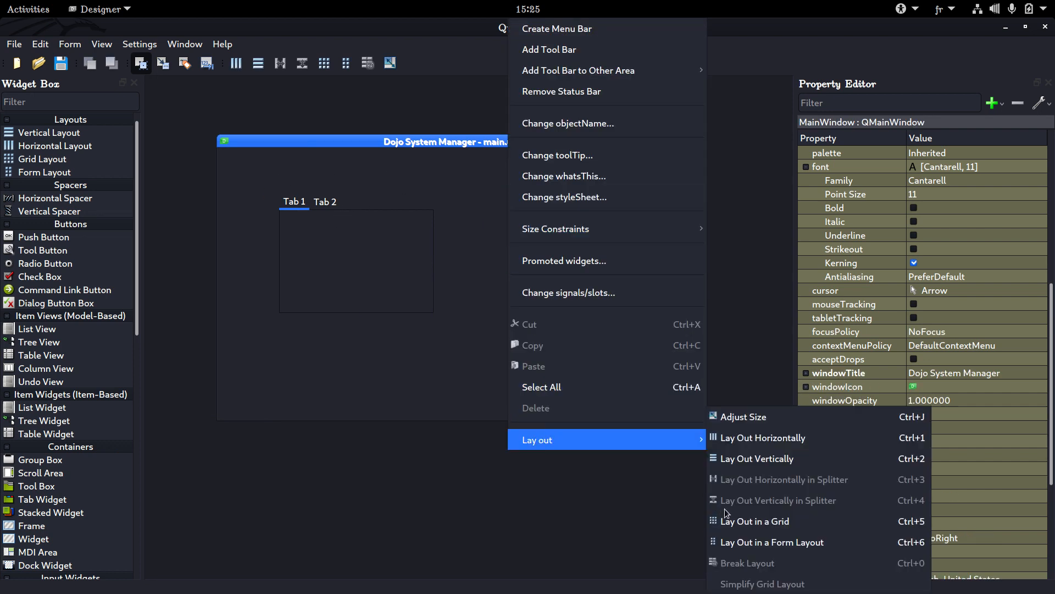
left_click(550, 386)
left_click(429, 342)
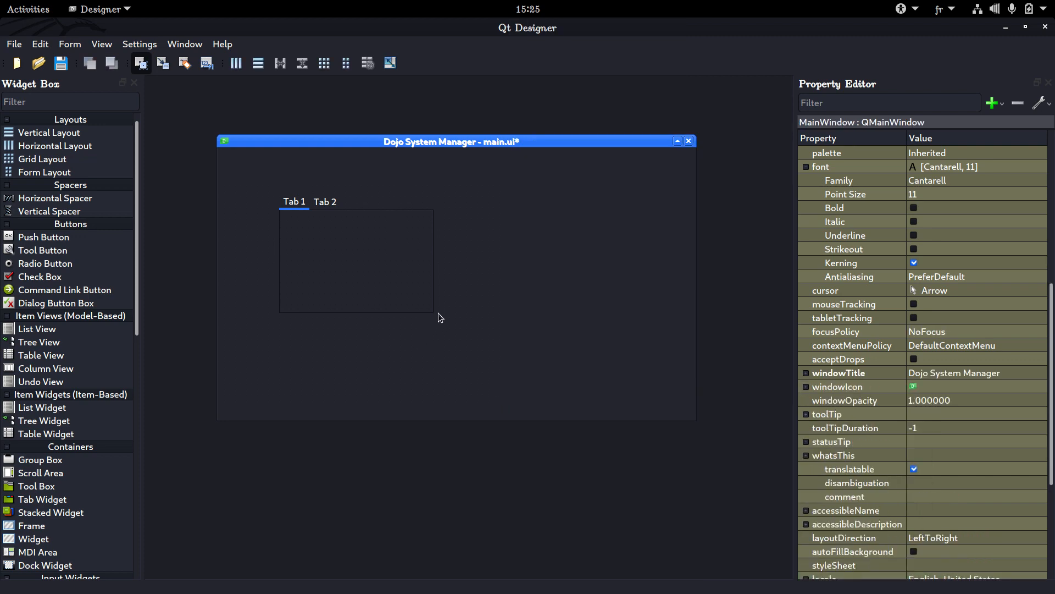
left_click(539, 213)
left_click(390, 249)
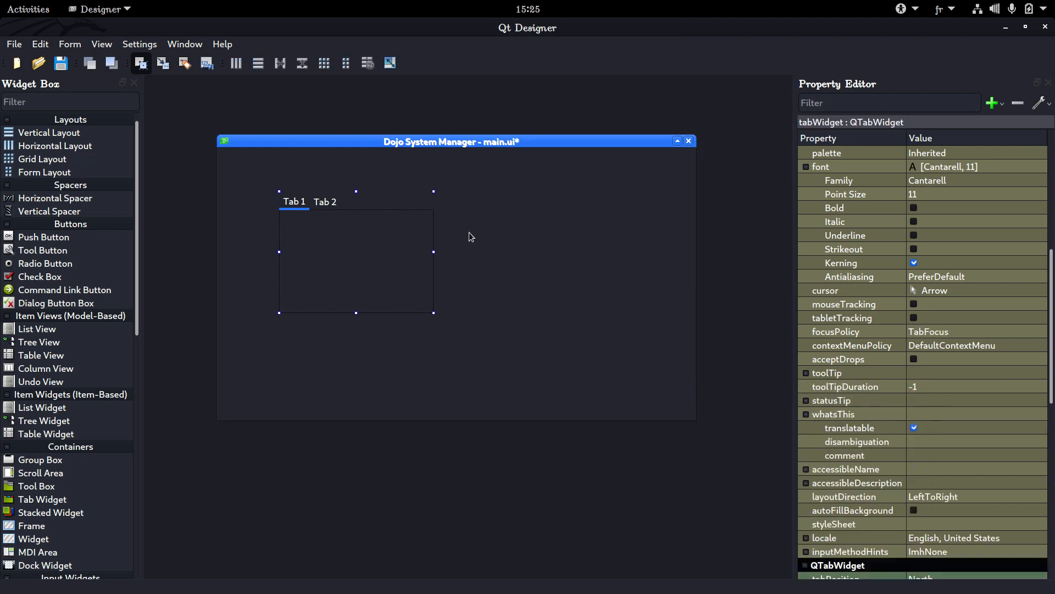
Apply a grid layout to the main window so the enlarged tab widget fills it
left_click(549, 215)
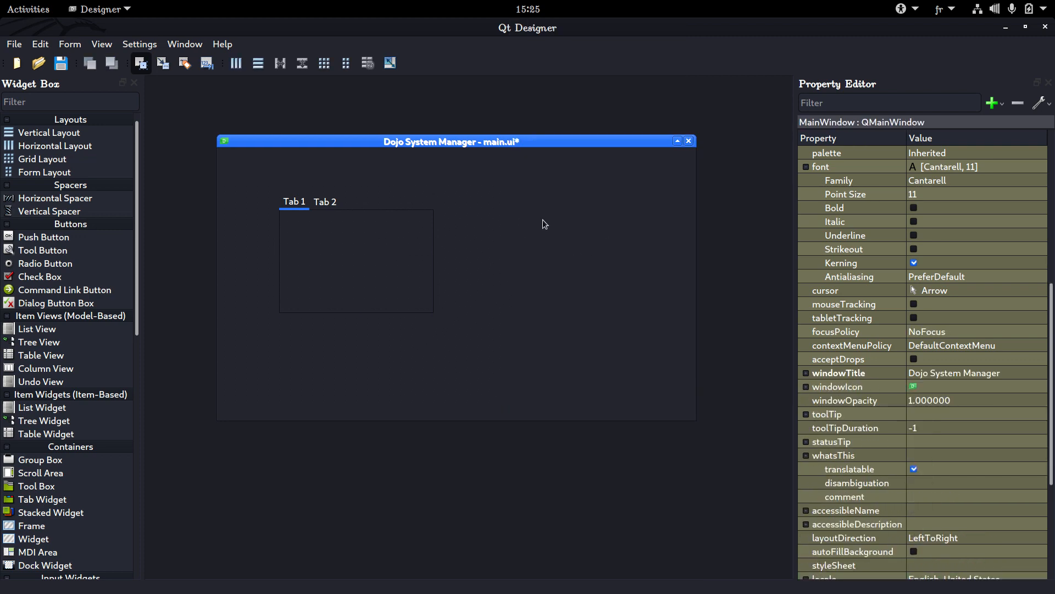
right_click(544, 222)
mouse_move(564, 435)
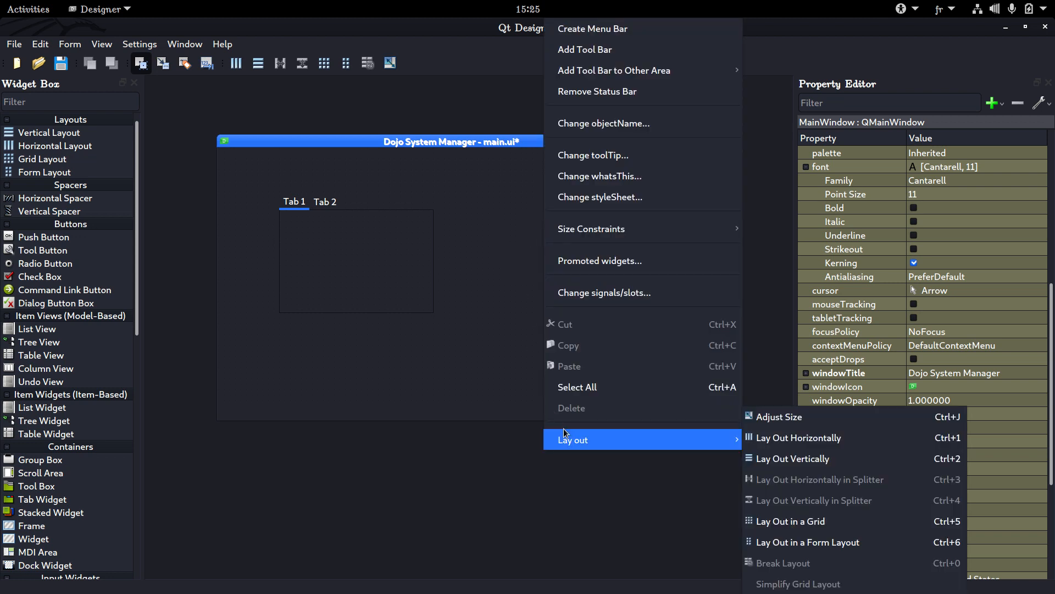
left_click(767, 520)
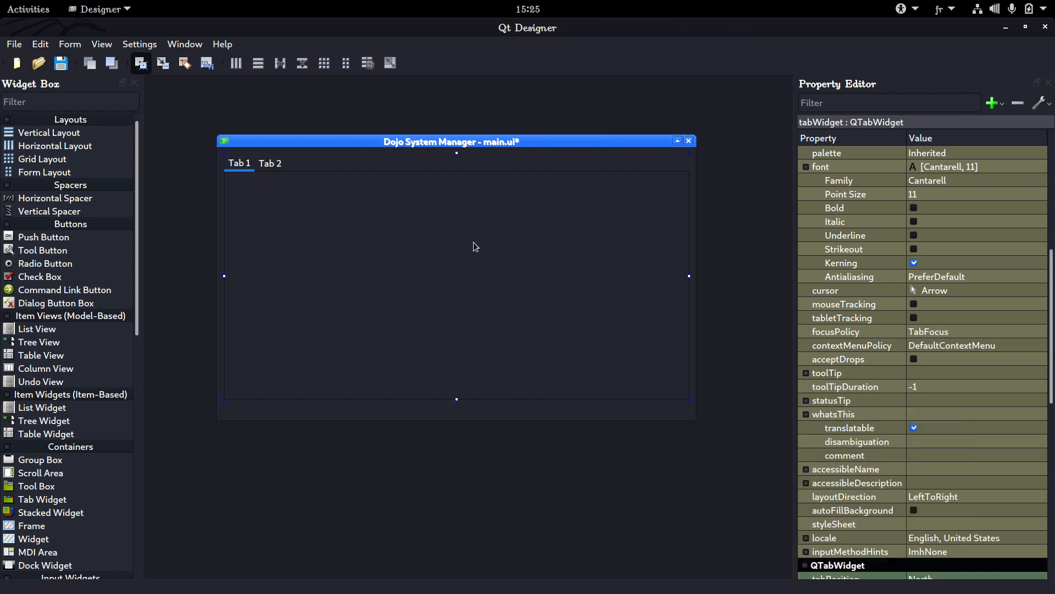
Insert two new pages after Tab 2 in the tab widget, each following the current page
left_click(274, 159)
right_click(274, 160)
mouse_move(319, 263)
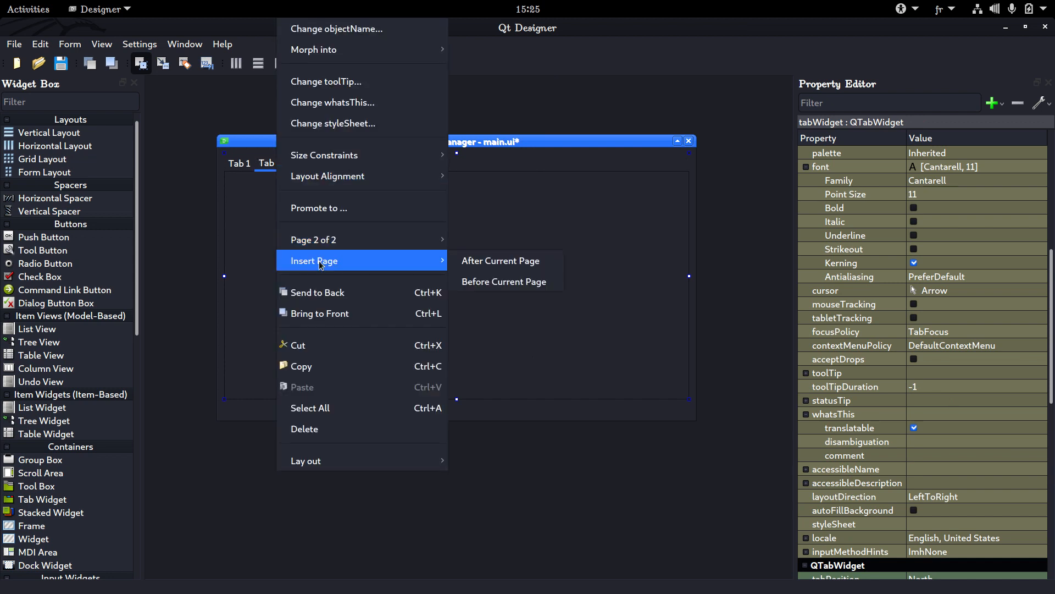
left_click(471, 261)
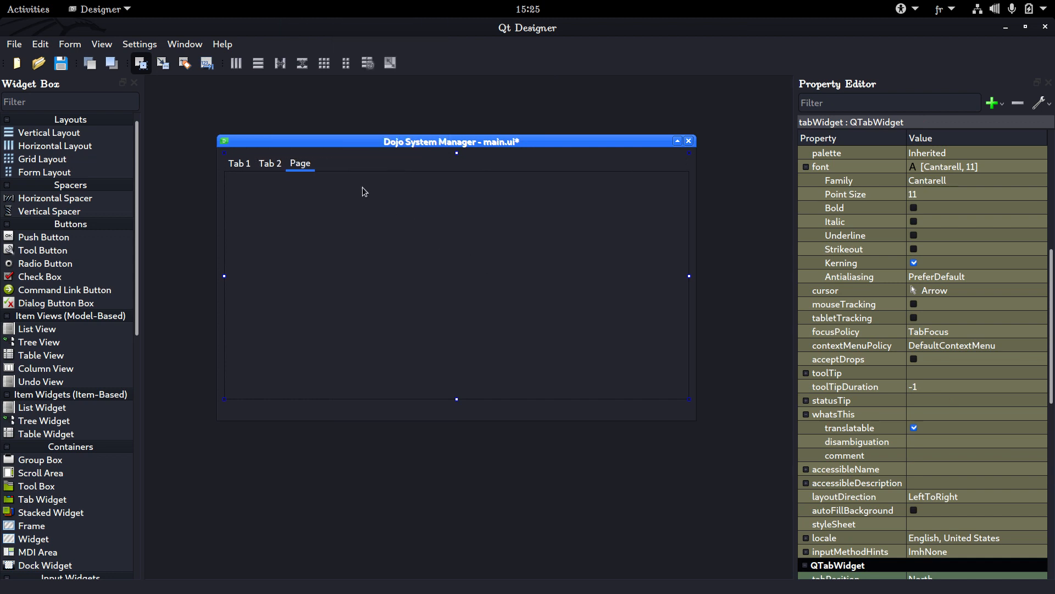
right_click(296, 160)
mouse_move(340, 262)
left_click(482, 260)
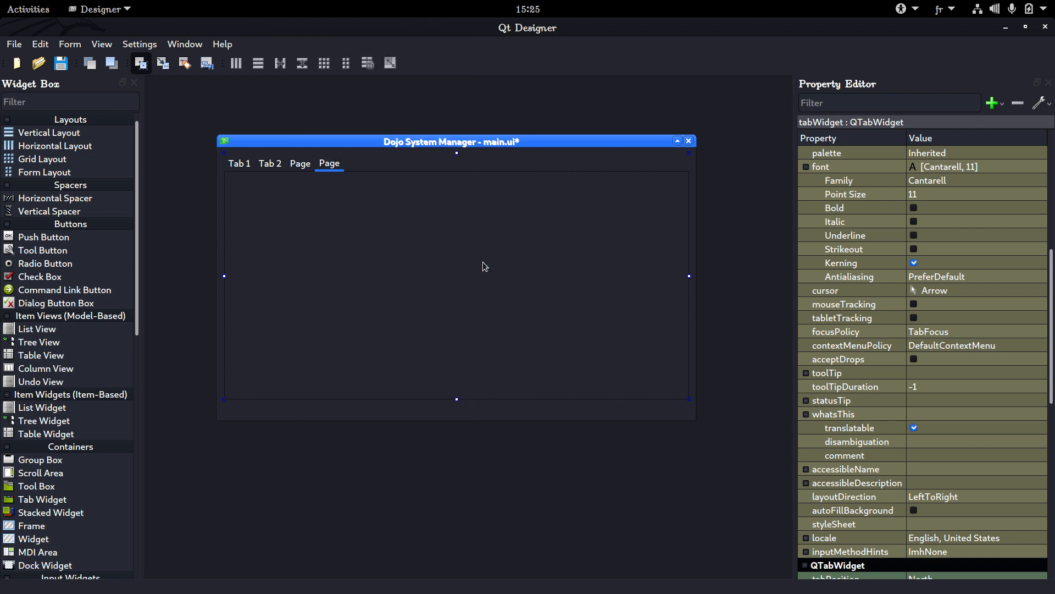
Insert two more pages into the tab widget, each before the current fourth page
right_click(331, 165)
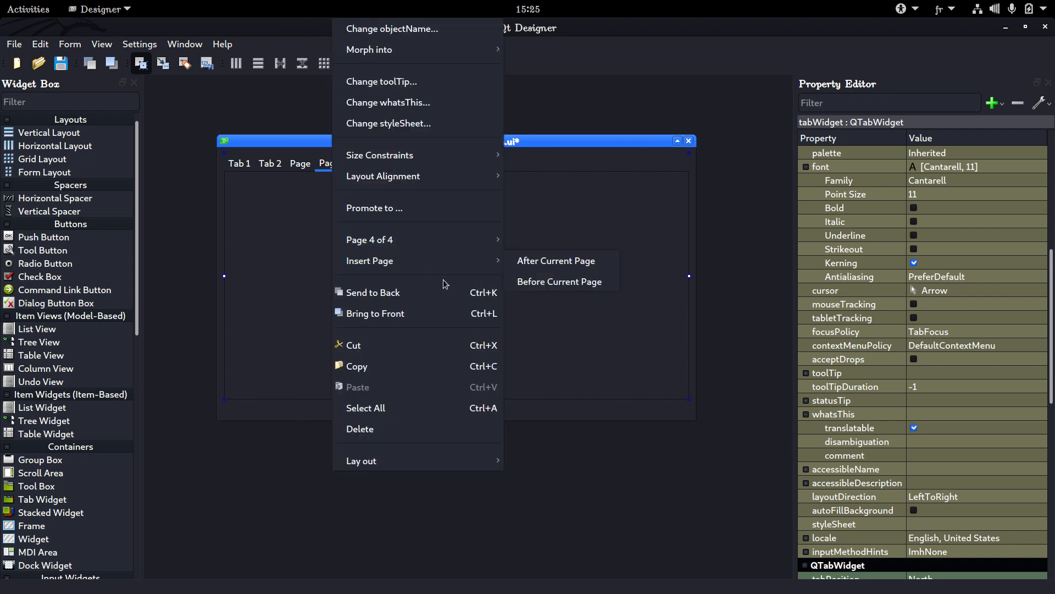
left_click(538, 286)
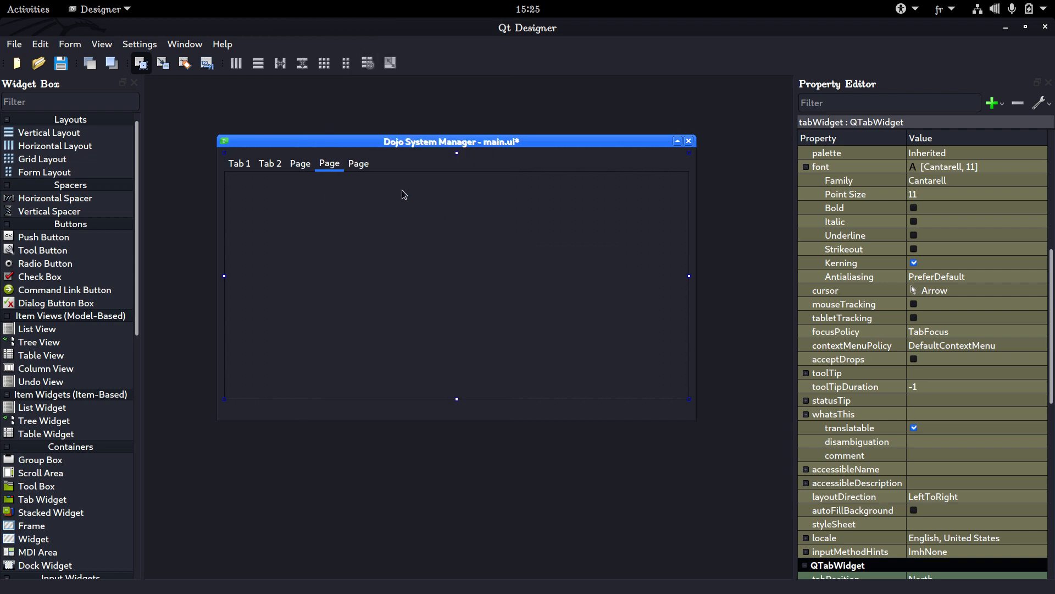
right_click(326, 170)
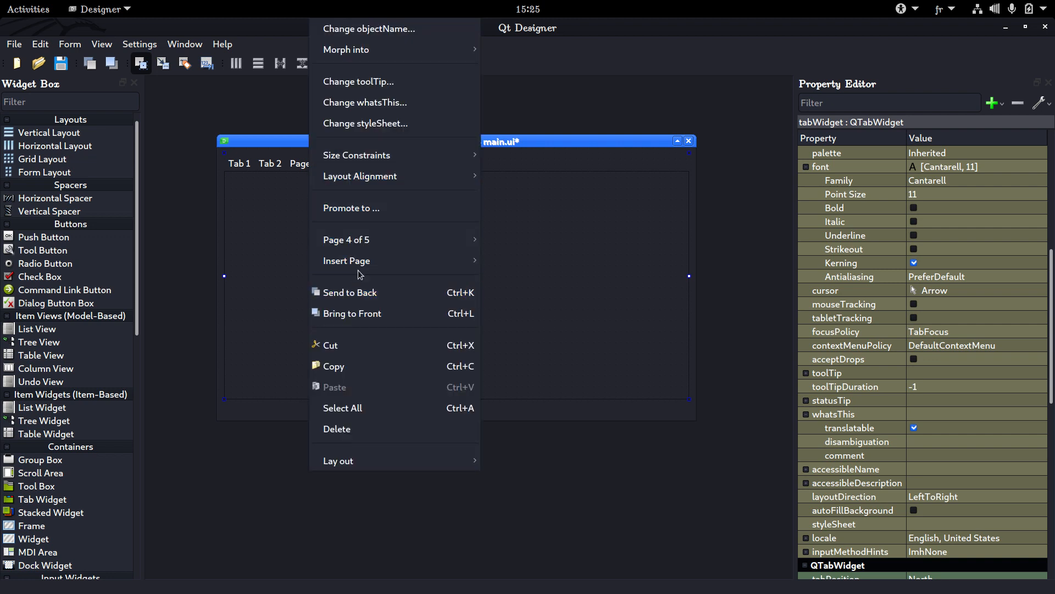
left_click(496, 281)
Try inserting an extra page before Tab 2 in the tab widget, and delete that added page
left_click(280, 169)
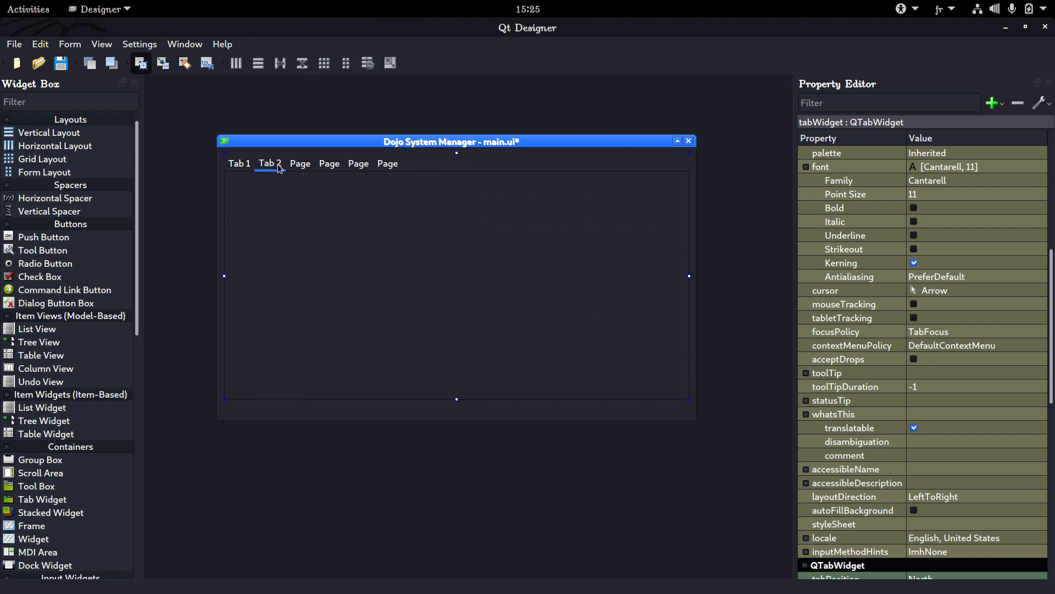
right_click(282, 172)
mouse_move(329, 259)
left_click(465, 281)
right_click(276, 167)
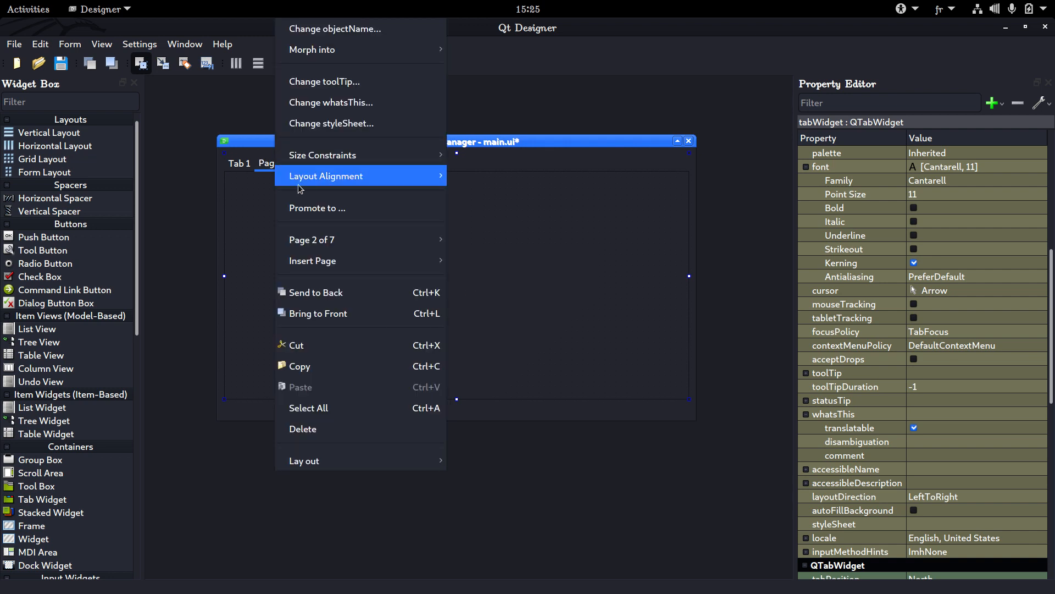
mouse_move(293, 240)
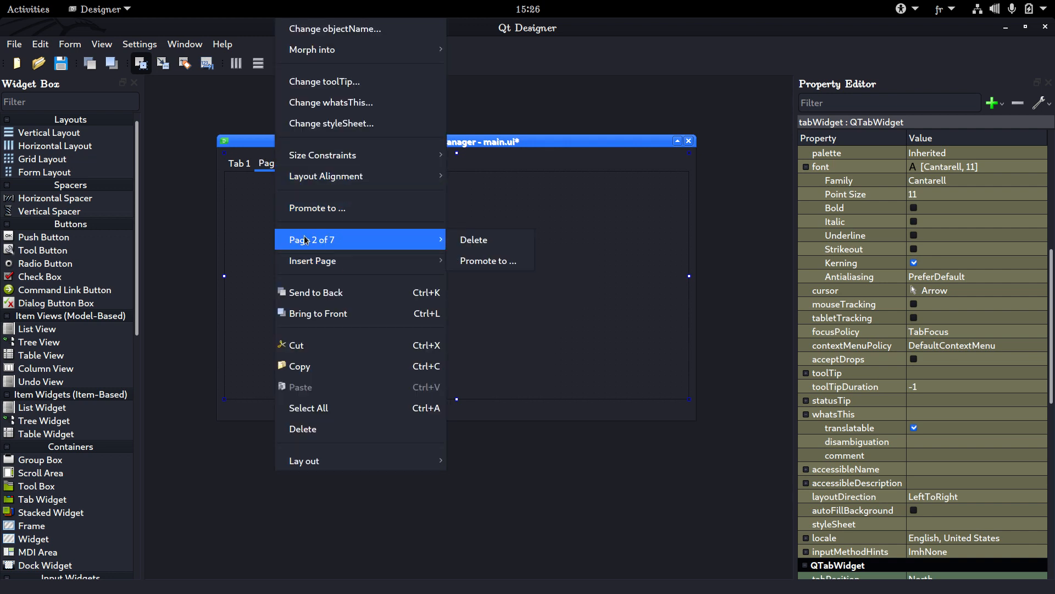
left_click(487, 249)
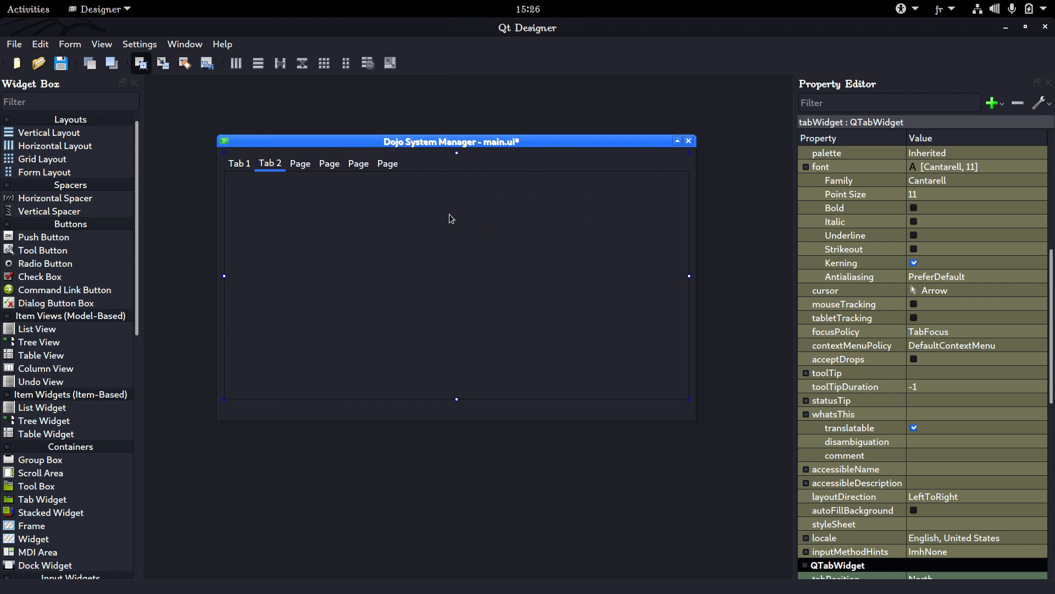
Delete the Tab 2 page from the tab widget
right_click(297, 162)
mouse_move(417, 239)
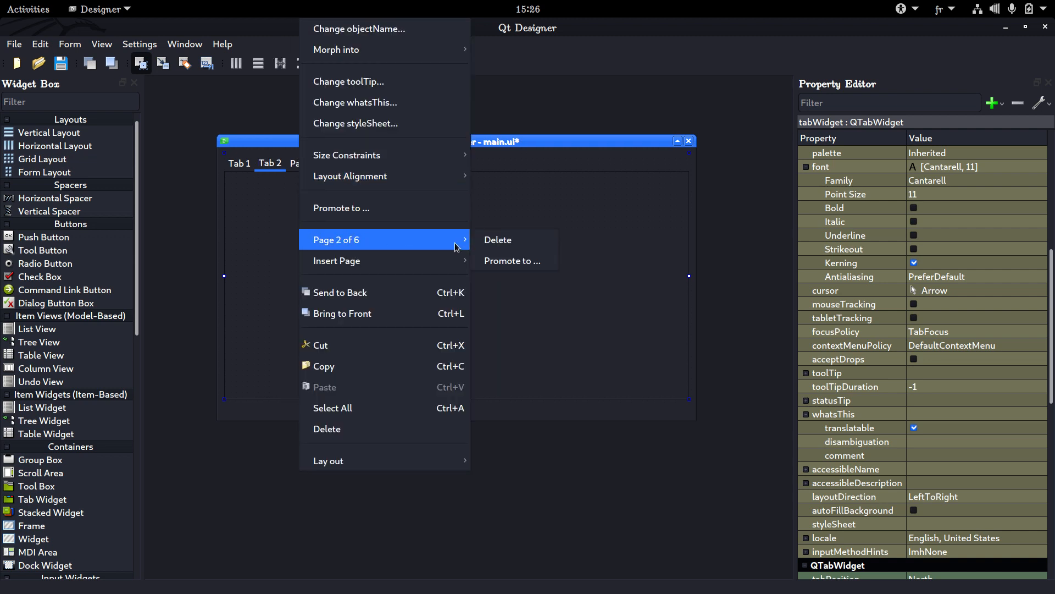
left_click(489, 240)
Delete three of the four pages labelled Page from the tab widget, starting with the fourth page, and save the form
right_click(329, 168)
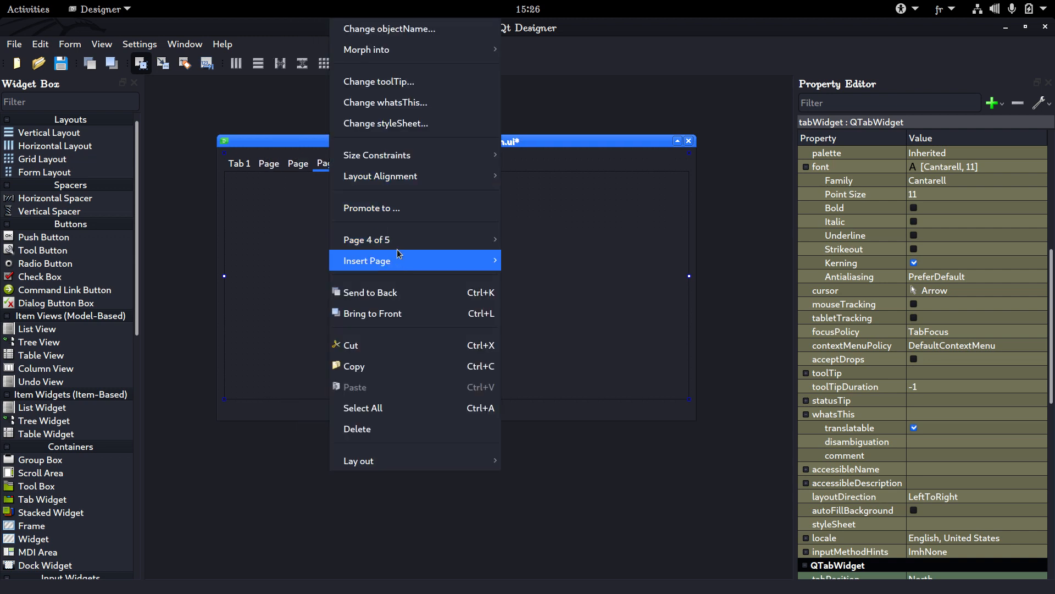
left_click(519, 239)
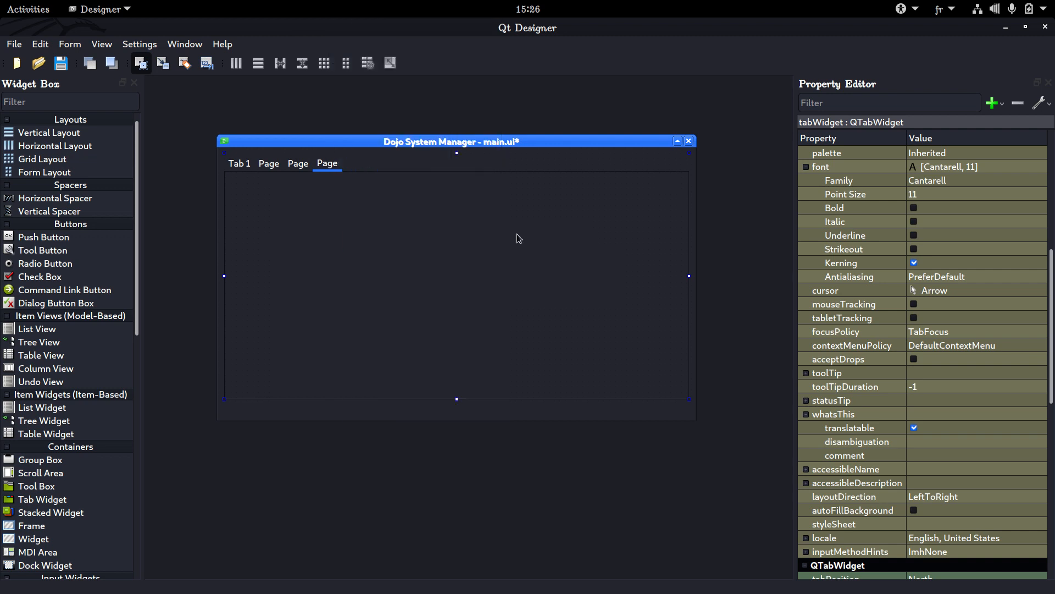
right_click(311, 167)
mouse_move(429, 240)
left_click(490, 249)
right_click(305, 166)
left_click(489, 242)
mouse_move(425, 421)
left_mouse_down()
mouse_move(423, 458)
mouse_move(408, 433)
left_mouse_up()
key("ctrl+s")
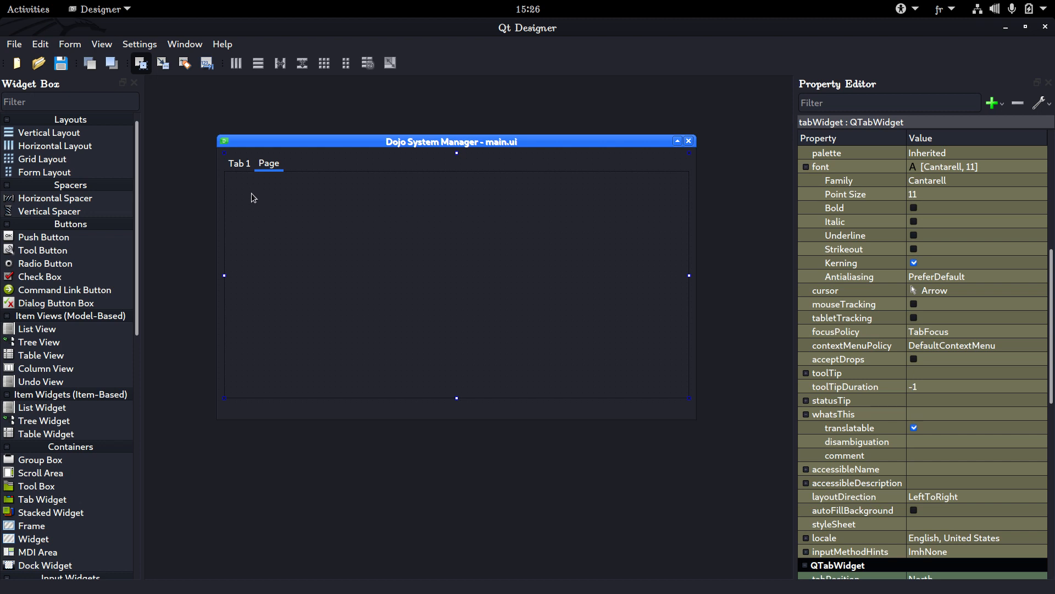
left_click(239, 163)
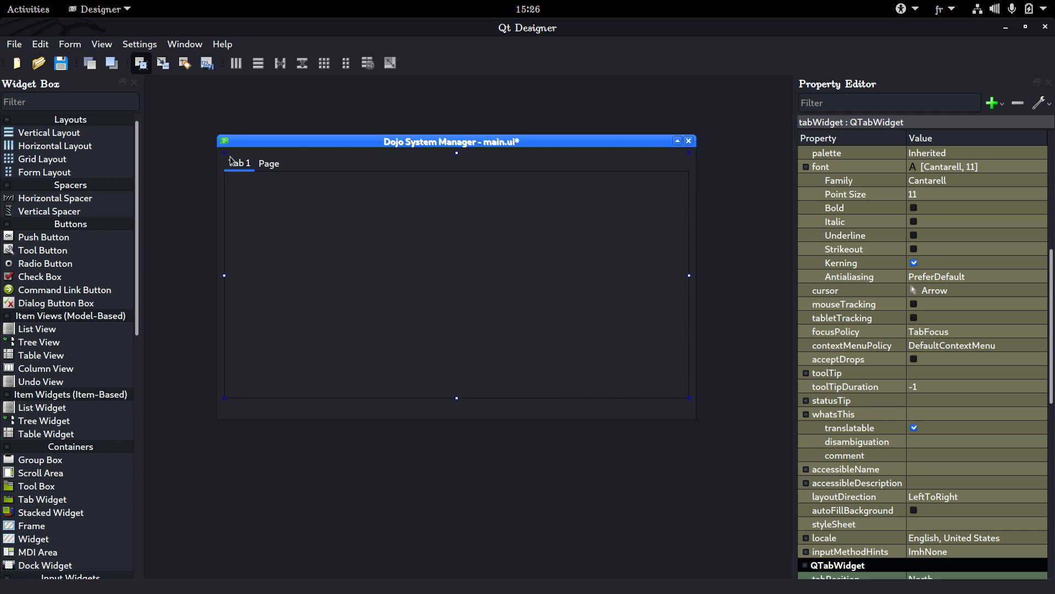
left_click(271, 167)
right_click(271, 167)
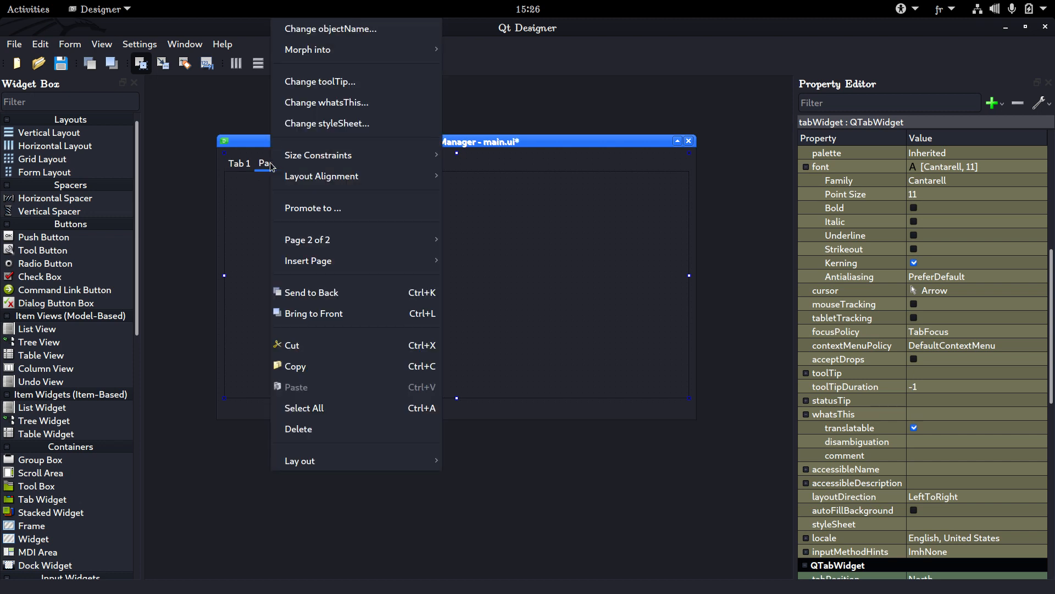
mouse_move(374, 469)
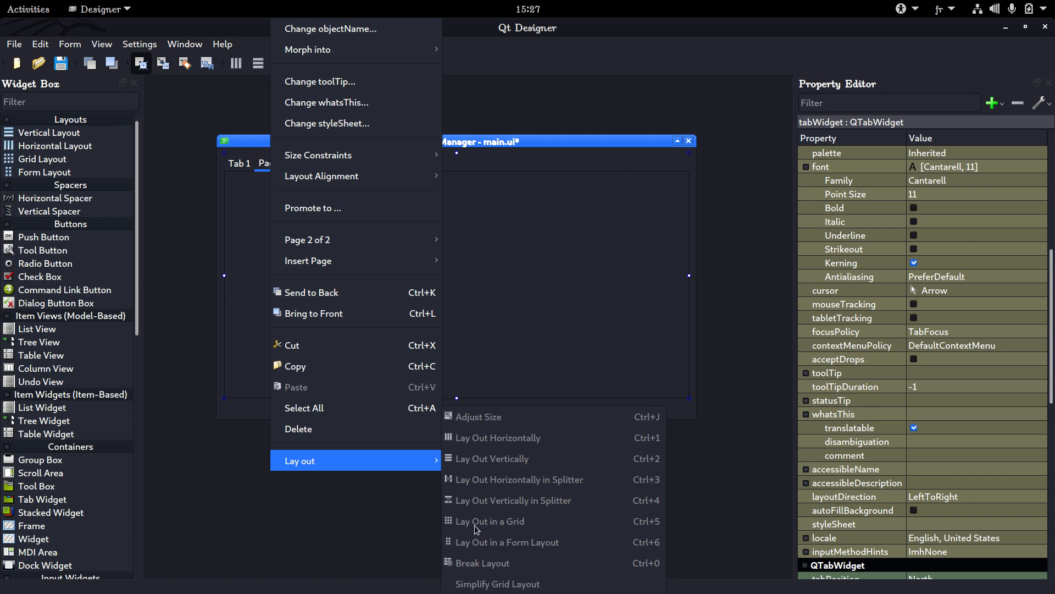
left_click(533, 360)
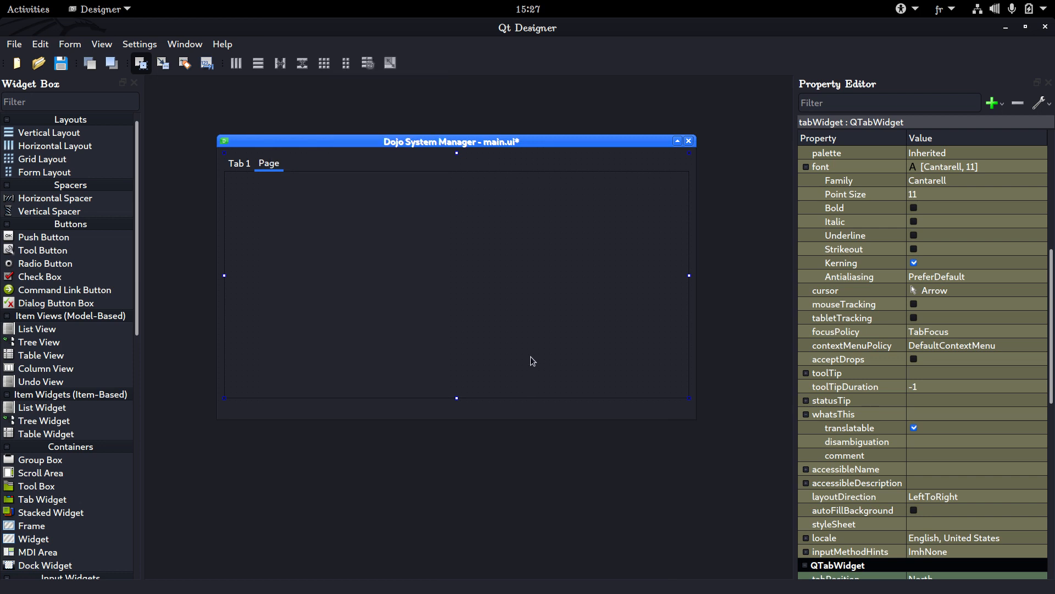
Set the text of the tab widget's first tab to Student
left_click(239, 165)
scroll(848, 262, "down", 8)
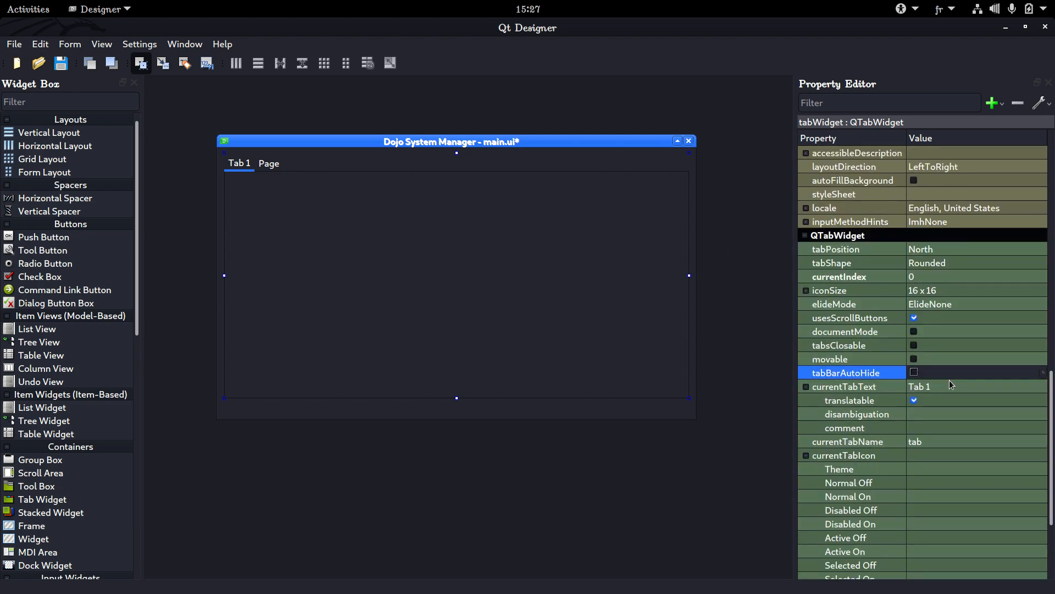
left_click(952, 385)
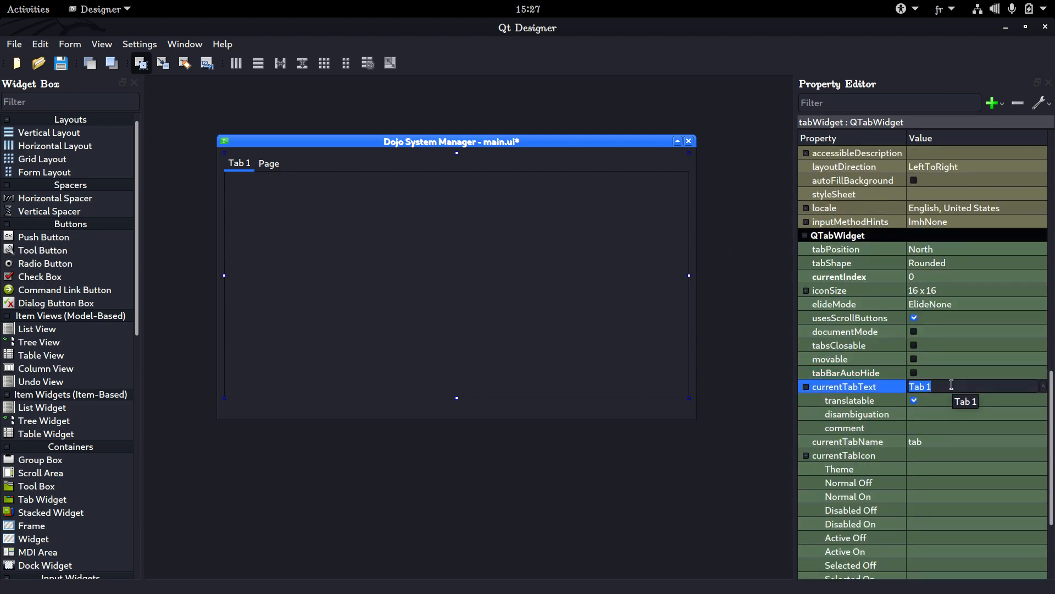
type("Student")
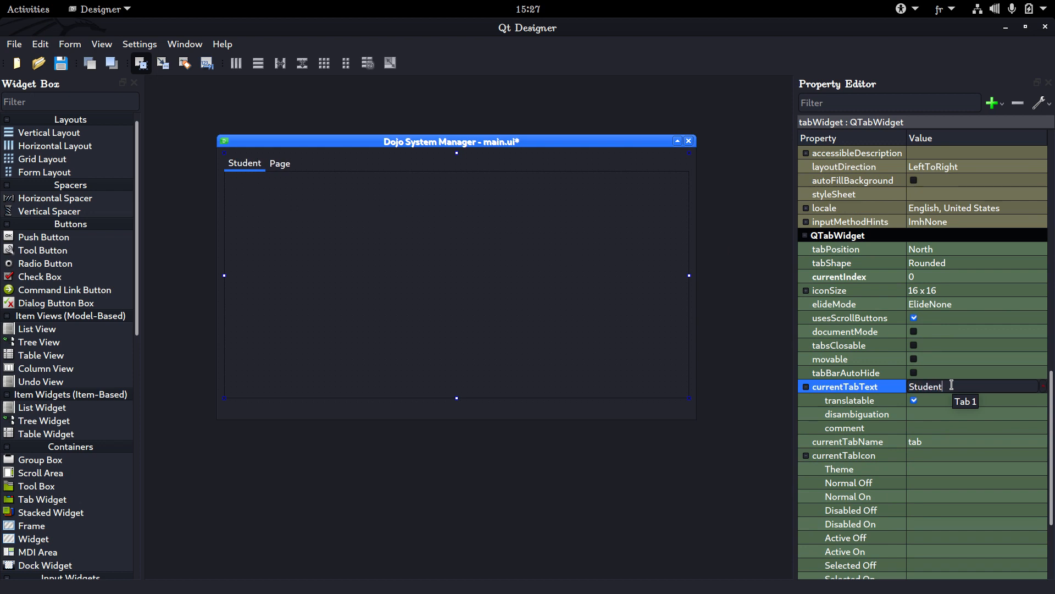
key("Return")
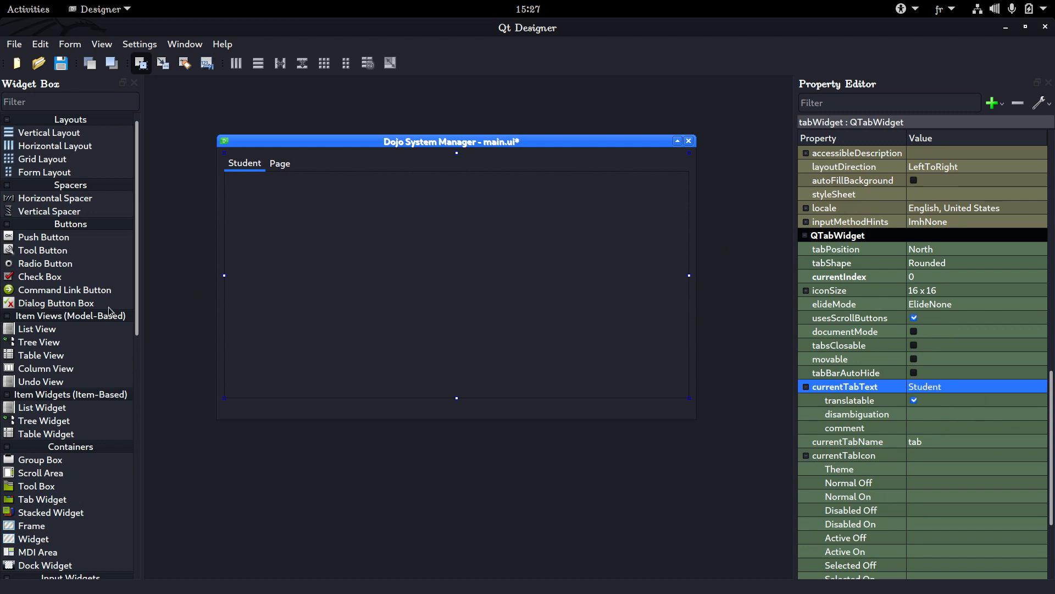
Place a List View, a Tree View beside it and a Radio Button on the Student page
left_click_drag(55, 328, 318, 227)
left_click_drag(33, 345, 493, 231)
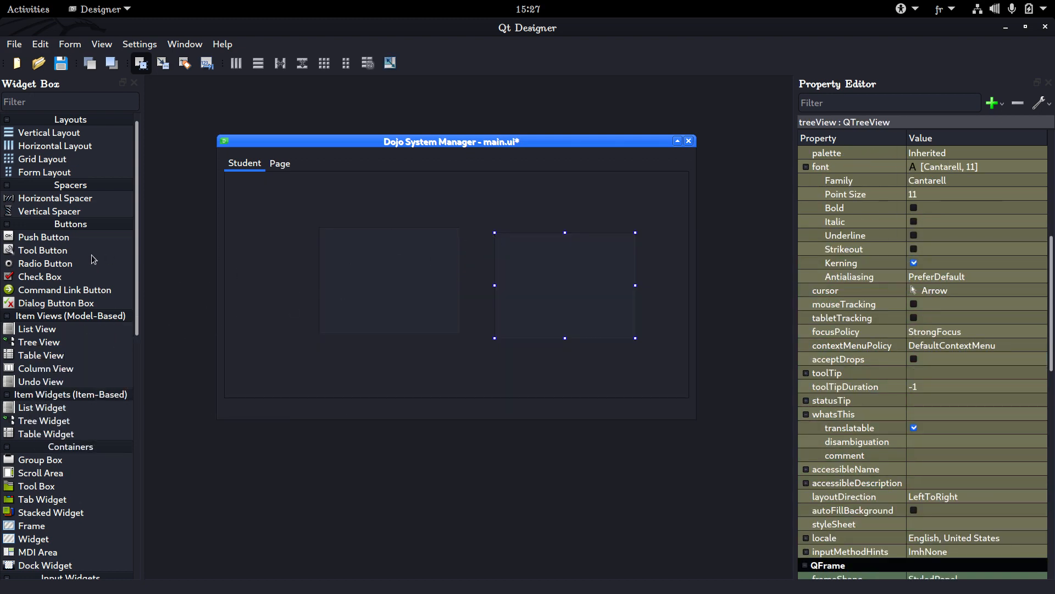
left_click_drag(91, 262, 255, 303)
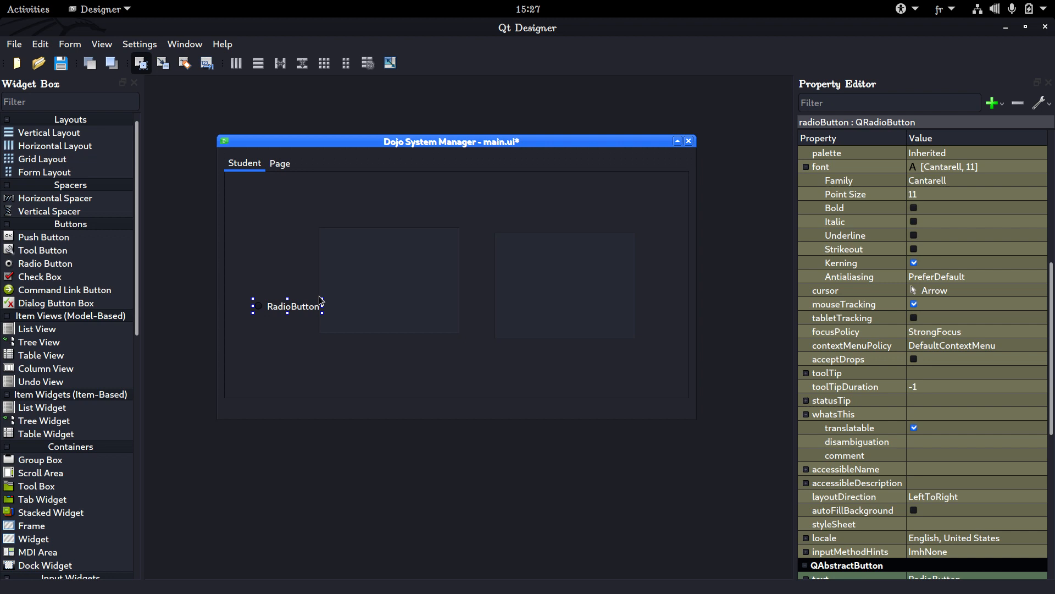
Delete the list view, tree view and radio button from the Student page
left_click(383, 292)
left_click(285, 307)
left_click(506, 271)
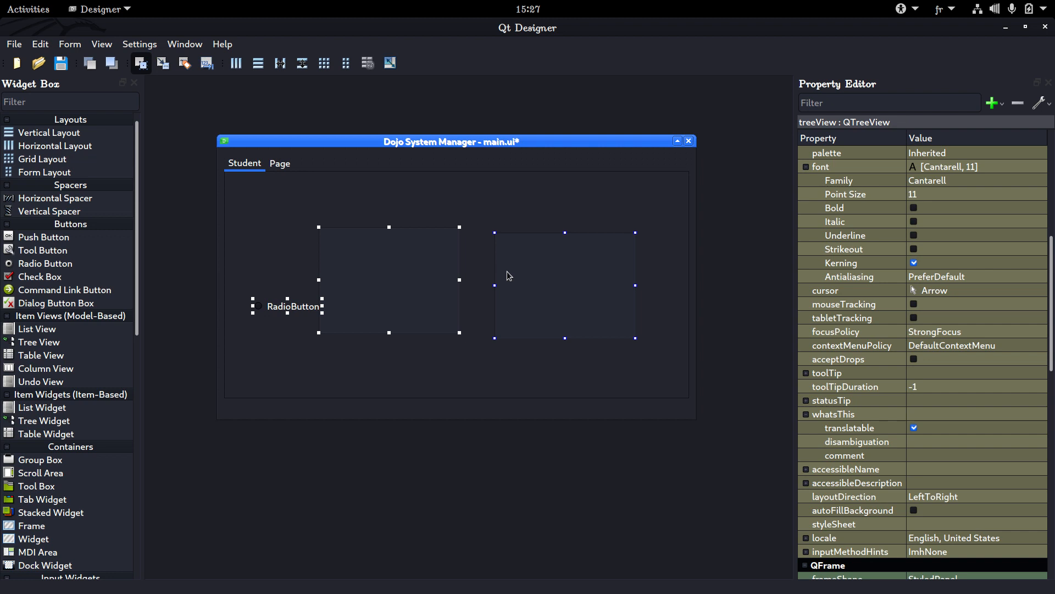
key("Delete")
left_click(500, 270)
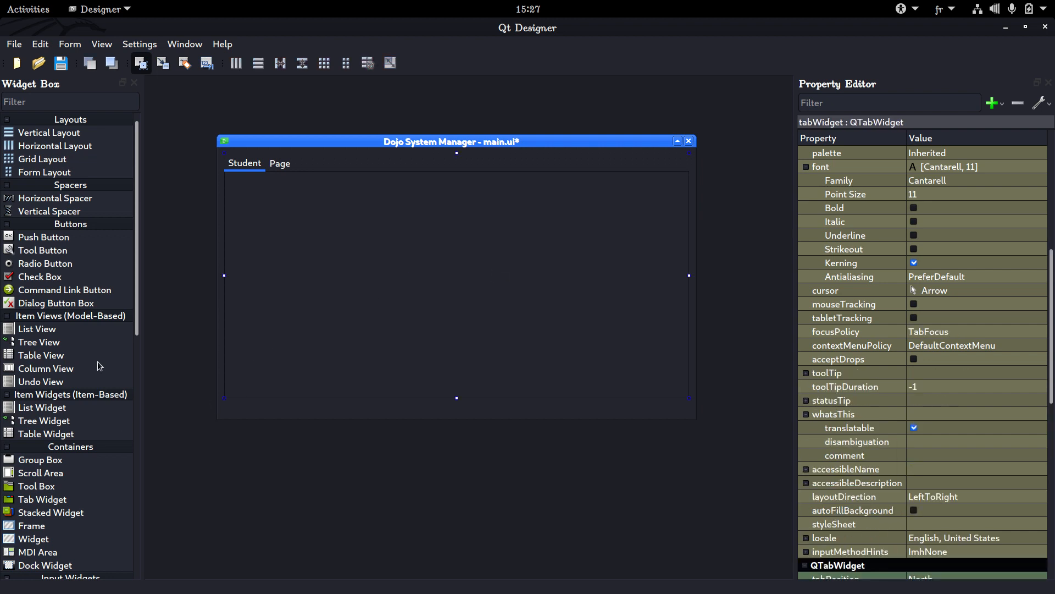
scroll(92, 359, "down", 5)
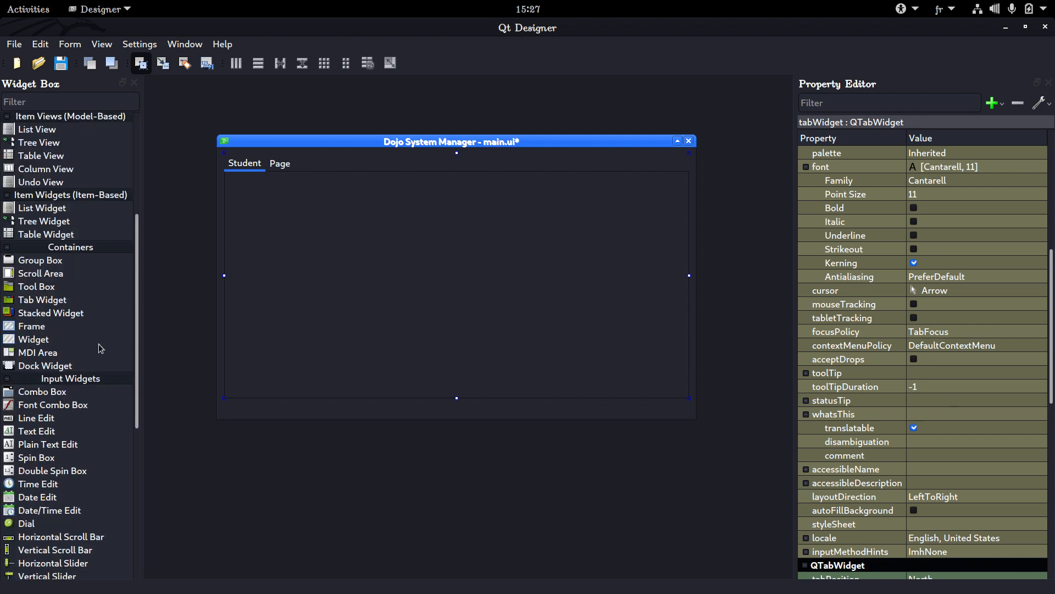
Set the text of the tab widget's second tab to Attendance
left_click(280, 168)
scroll(935, 476, "down", 5)
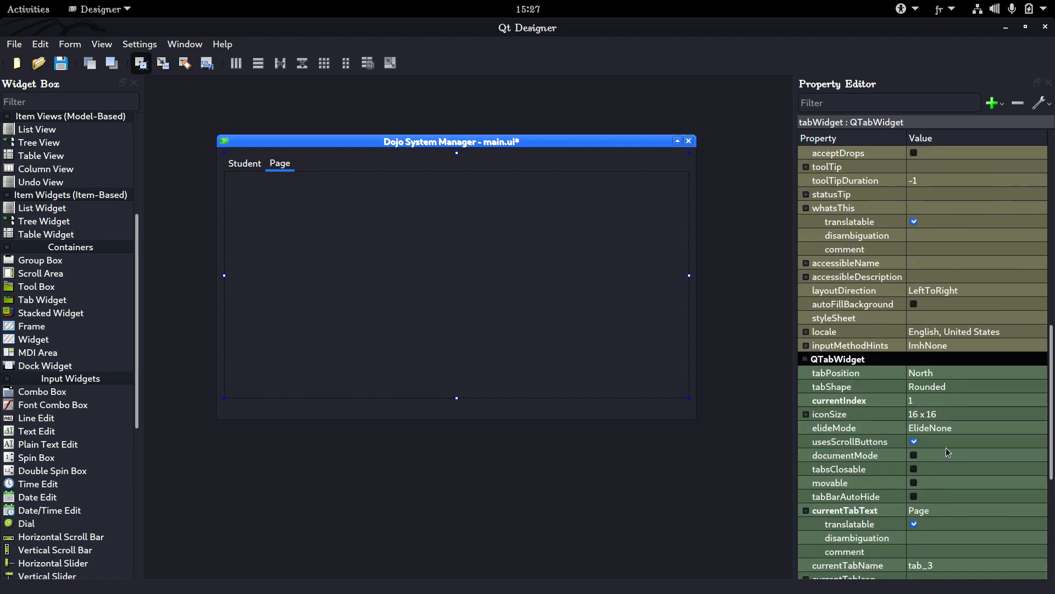
scroll(956, 417, "up", 6)
scroll(956, 417, "down", 6)
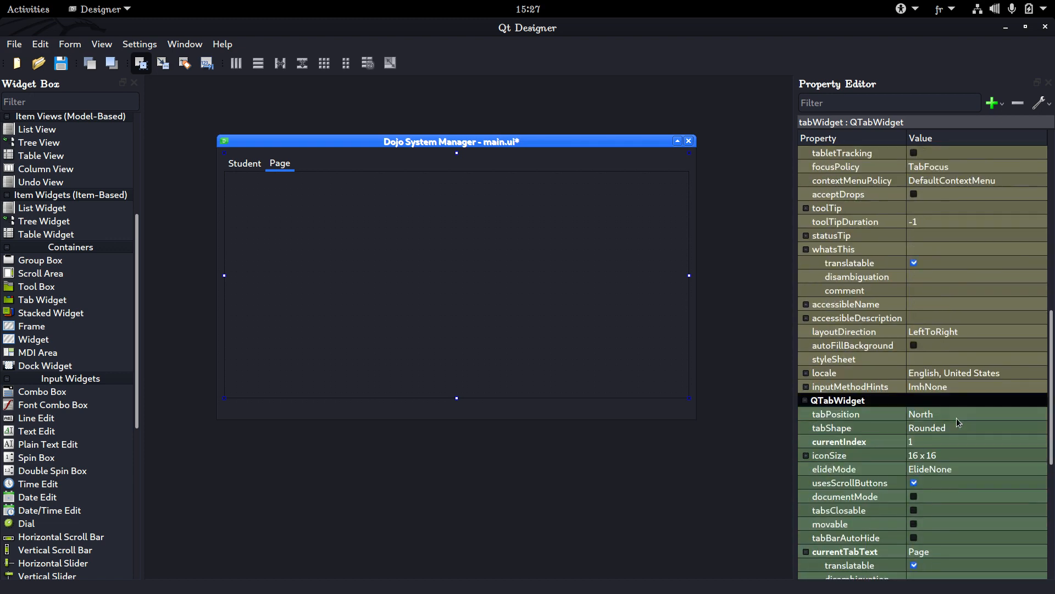
scroll(957, 420, "down", 4)
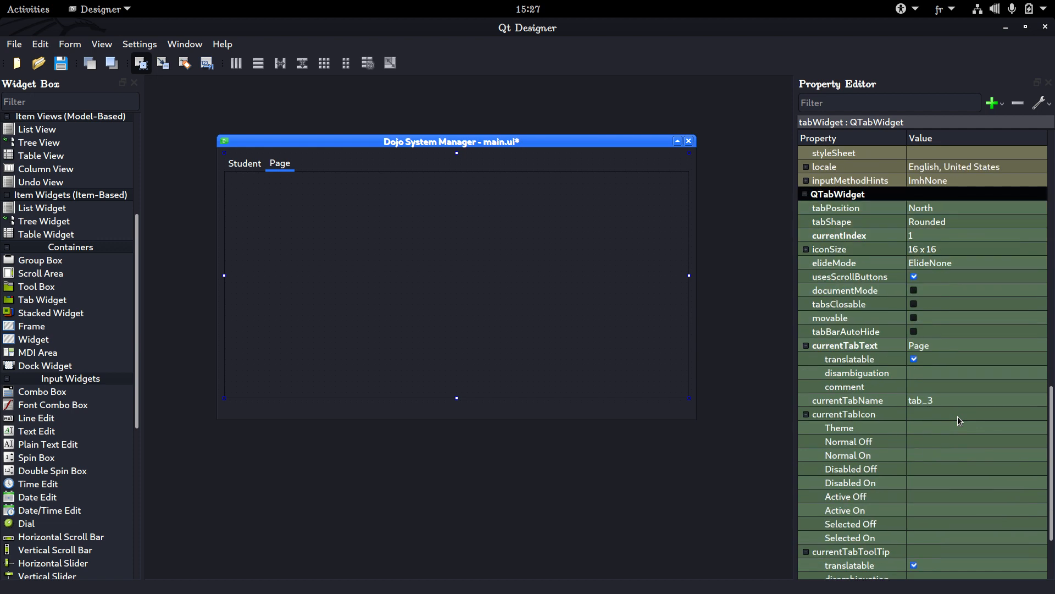
left_click(946, 348)
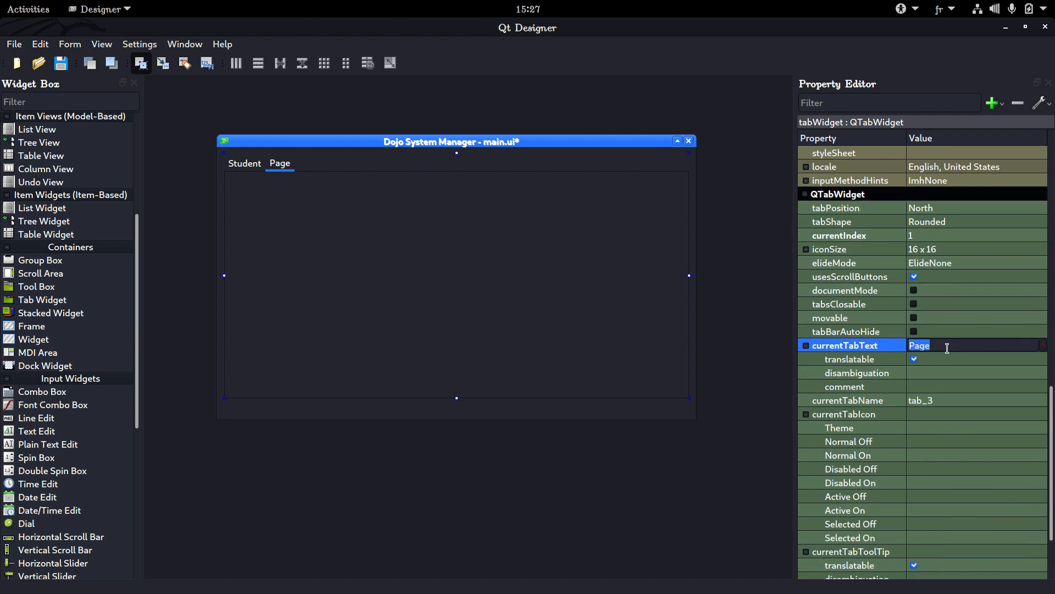
type("jdmfikjdfmijdf")
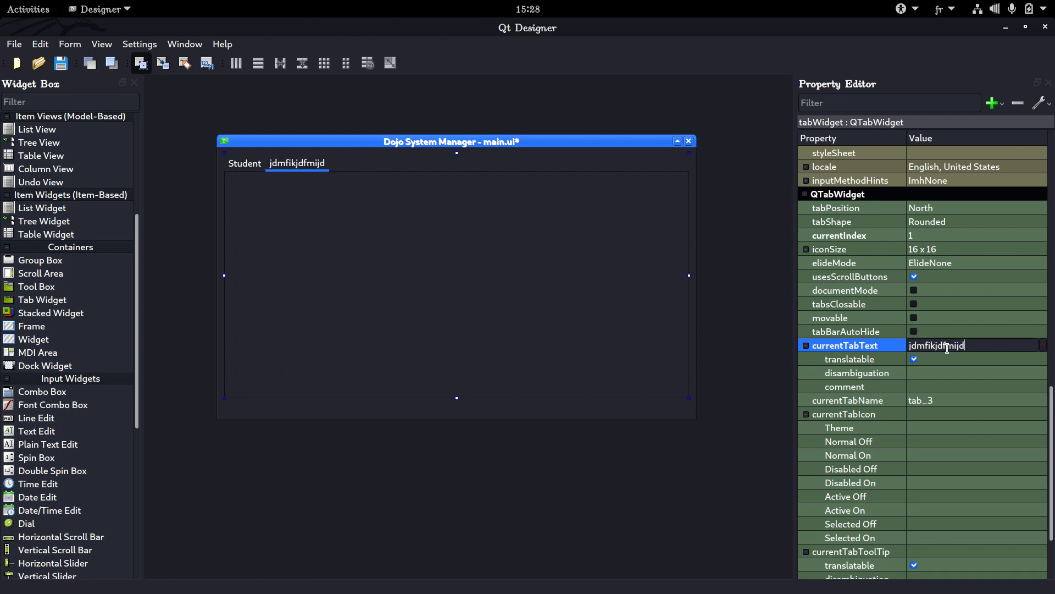
key("BackSpace")
key("BackSpace")
key("BackSpace")
key("BackSpace")
key("BackSpace")
key("BackSpace")
key("BackSpace")
key("BackSpace")
key("BackSpace")
key("BackSpace")
key("BackSpace")
key("BackSpace")
key("BackSpace")
key("BackSpace")
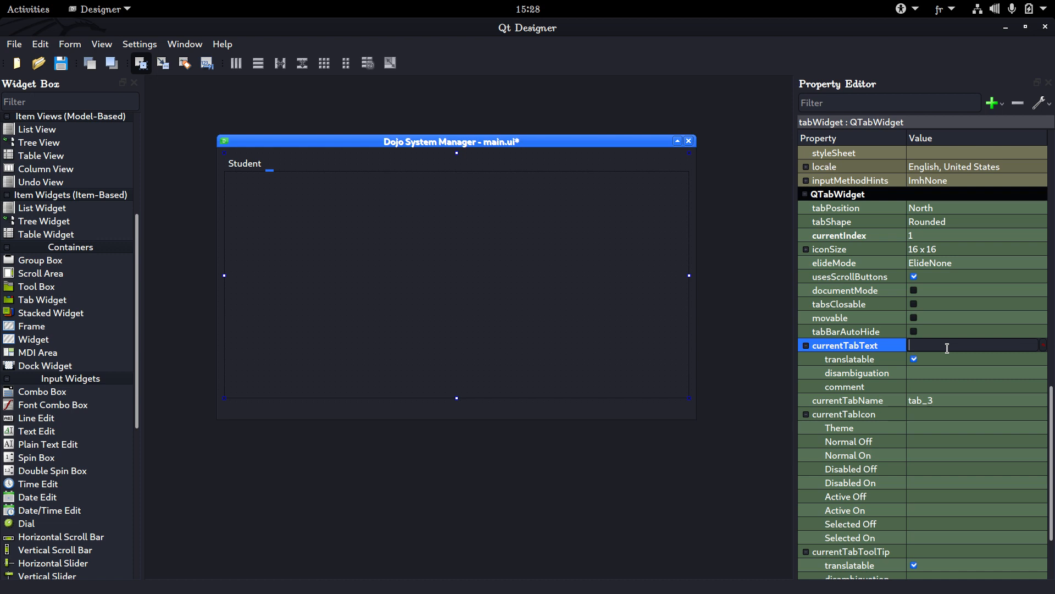
type("Attendance")
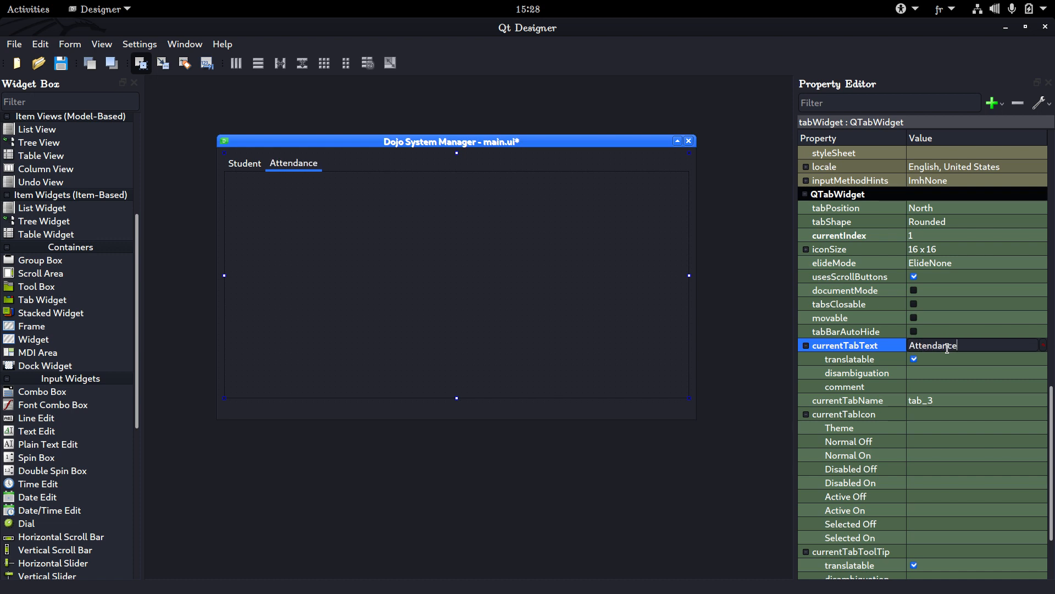
key("Return")
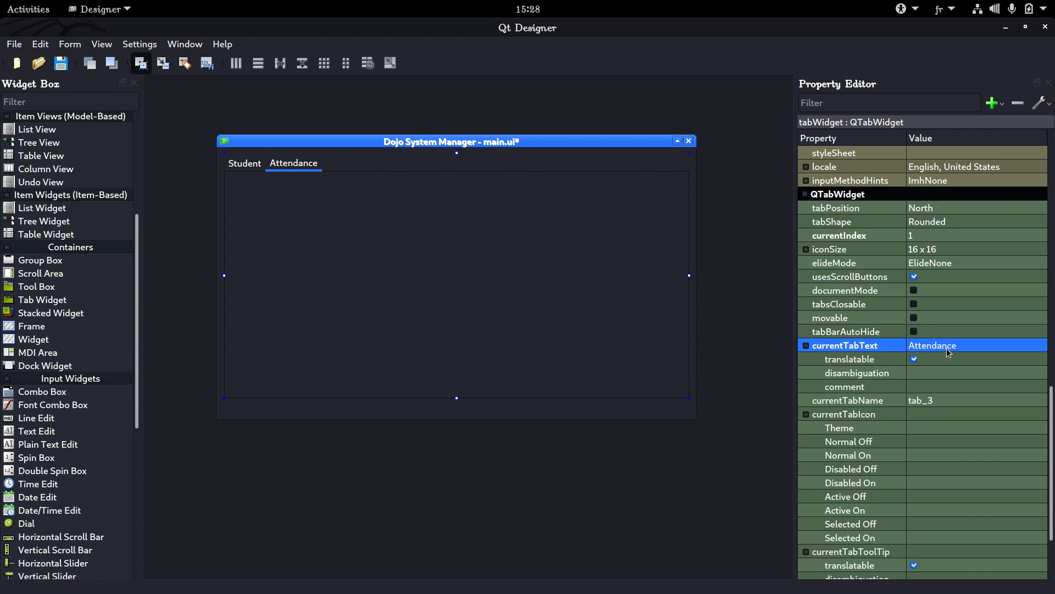
Change the text of the Student tab to "Show All Student"
left_click(242, 167)
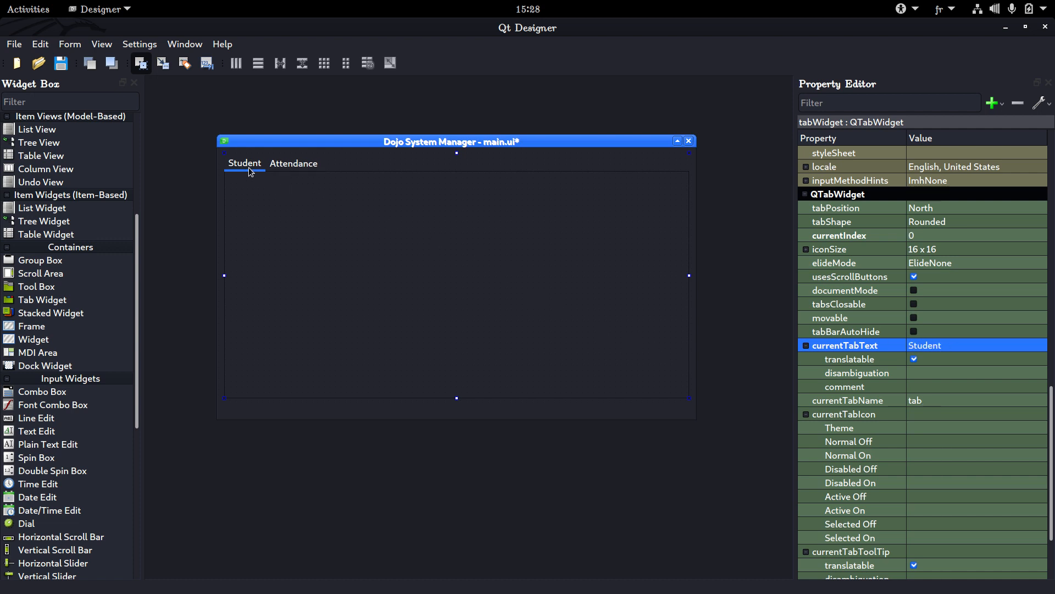
left_click(931, 347)
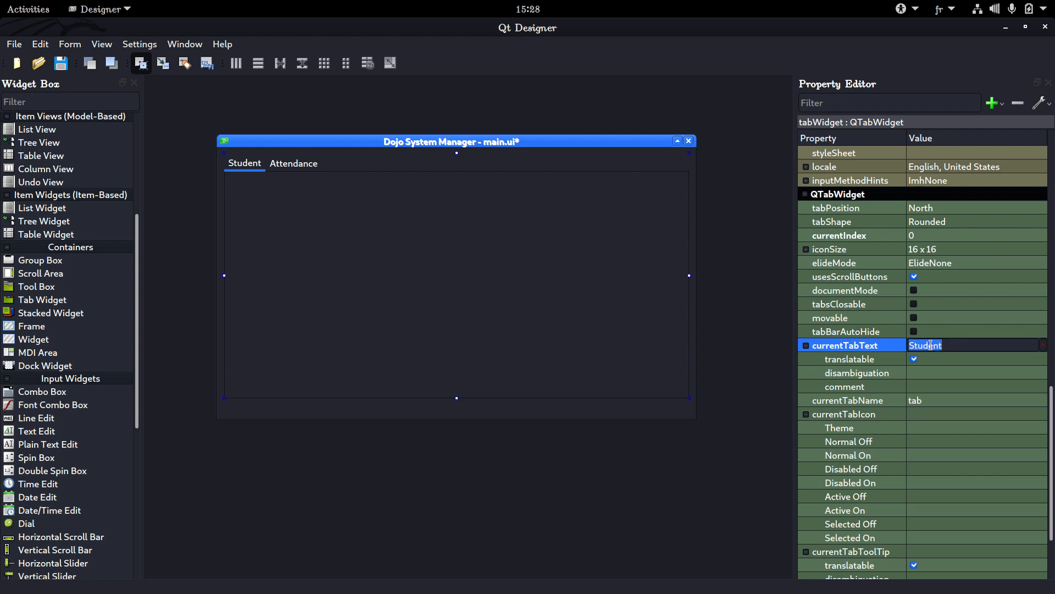
type("S")
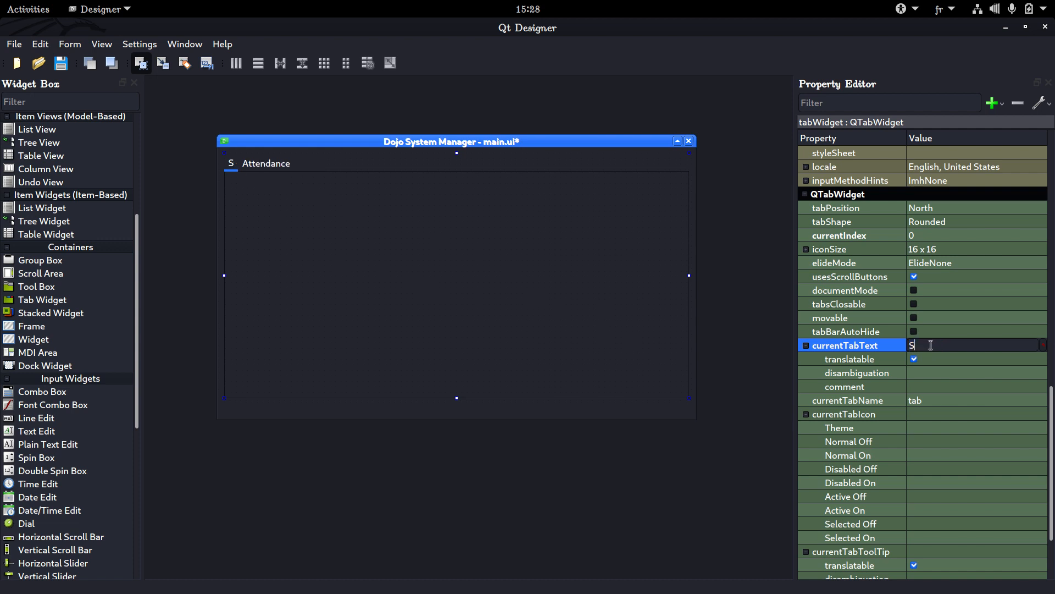
type("how All St")
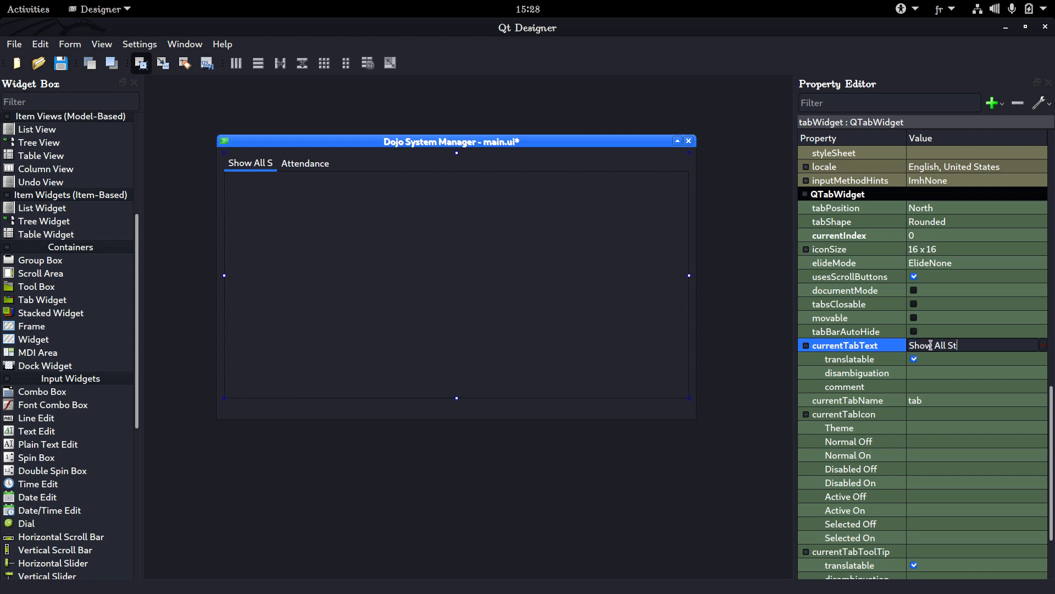
type("udent")
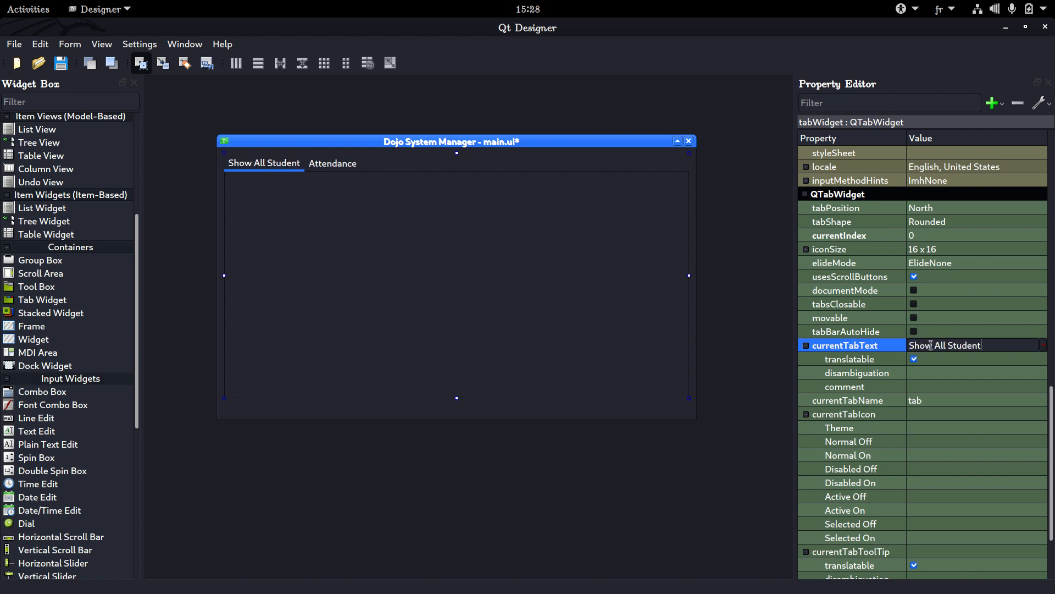
Try relabelling the Attendance tab as "Alter/Delete a studen", and clear that text
left_click(331, 165)
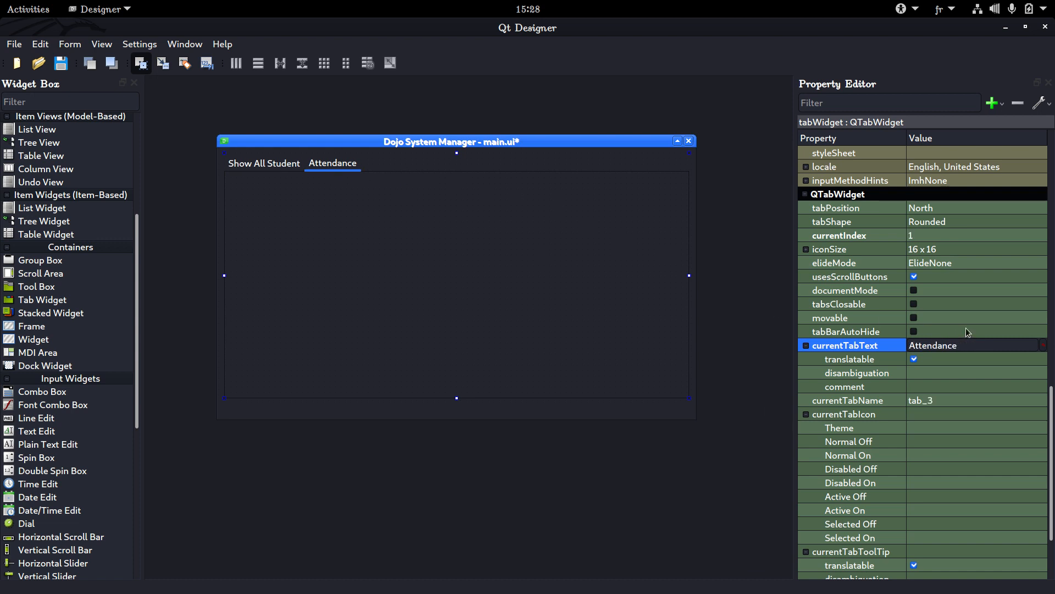
double_click(975, 342)
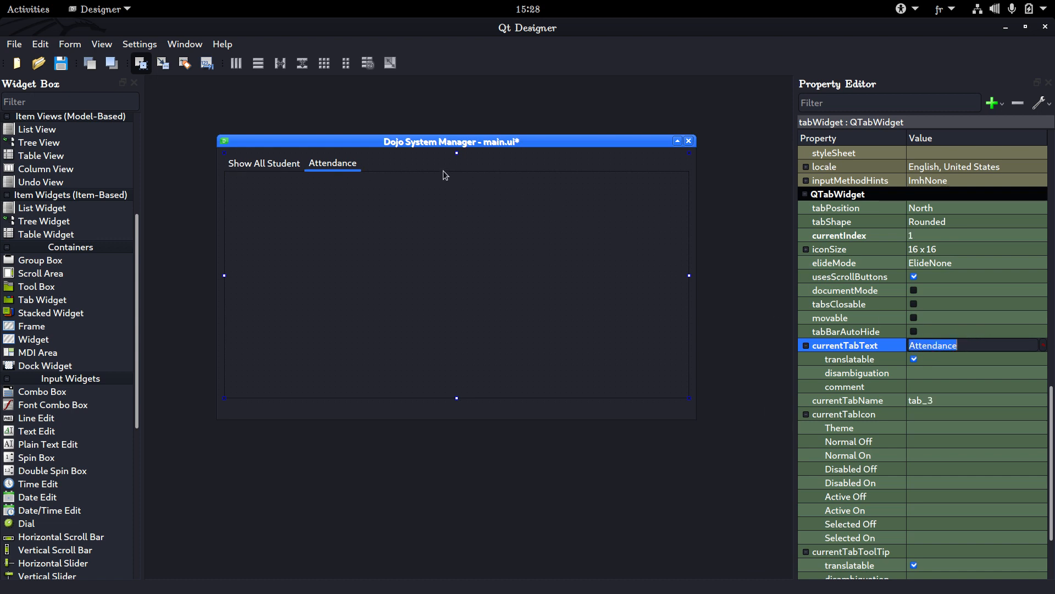
left_click(339, 163)
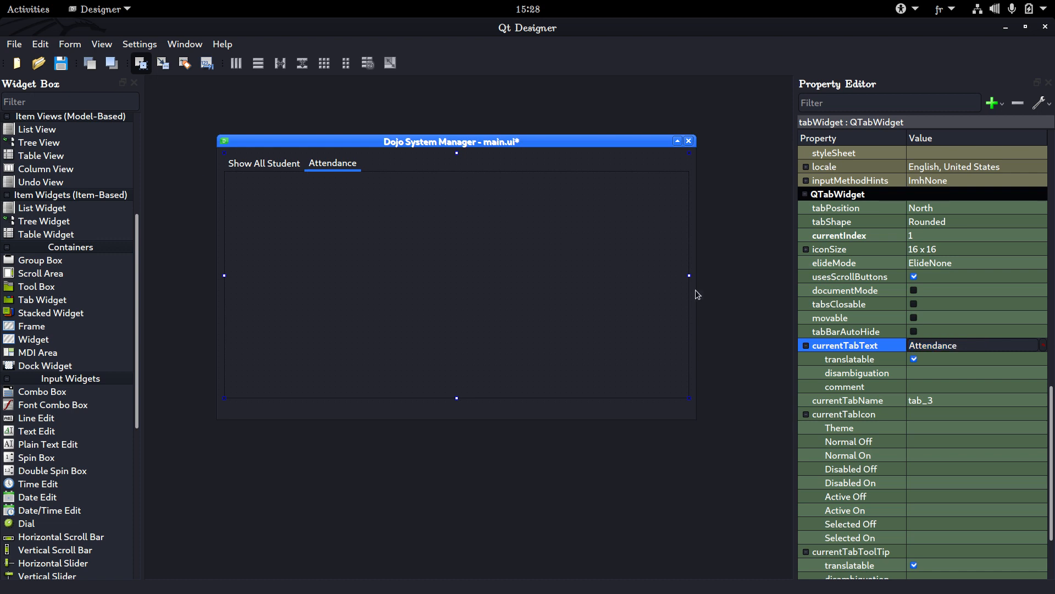
double_click(947, 345)
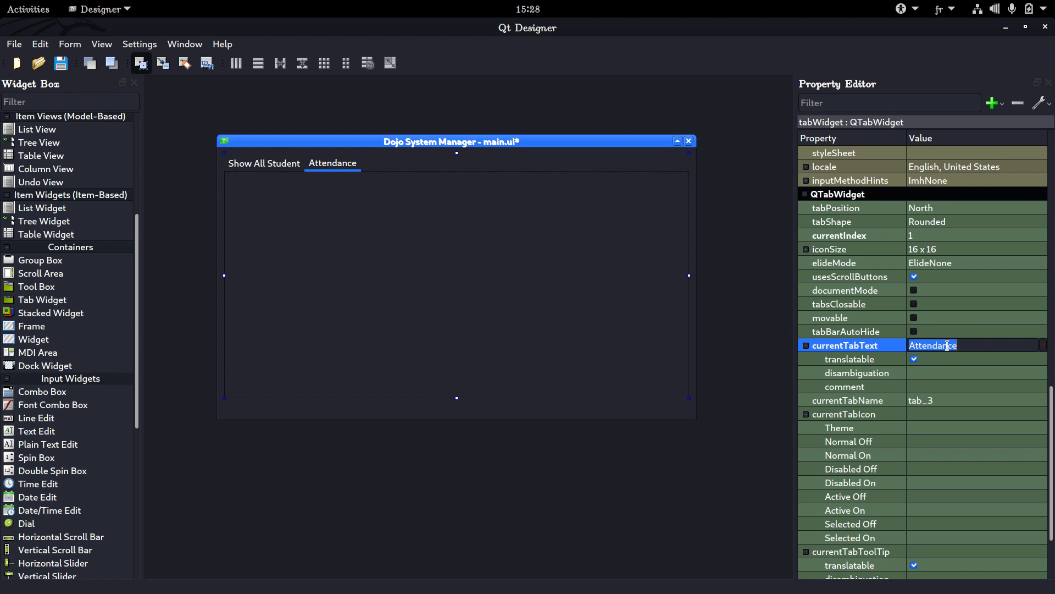
type("Alter")
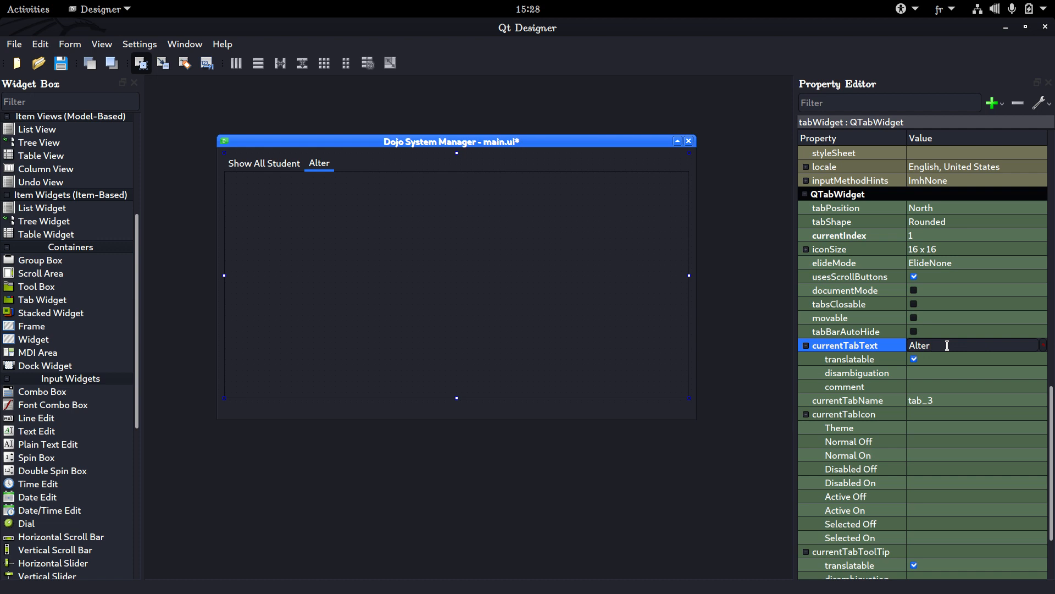
type("/Delete a ")
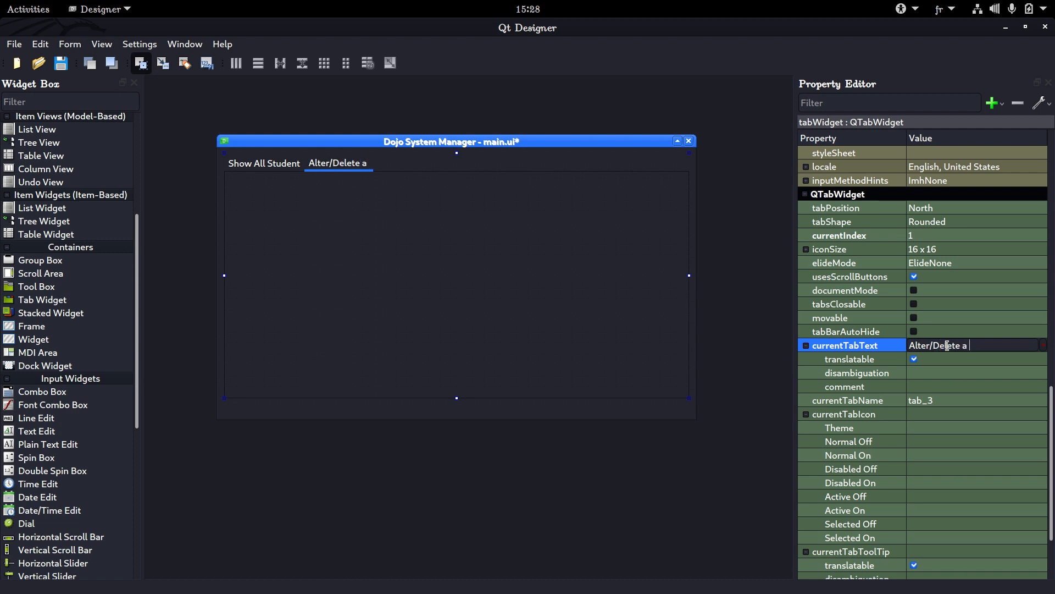
type("studen")
key("BackSpace")
key("BackSpace")
key("BackSpace")
key("BackSpace")
key("BackSpace")
key("BackSpace")
key("BackSpace")
key("BackSpace")
key("BackSpace")
key("BackSpace")
key("BackSpace")
key("BackSpace")
key("BackSpace")
key("BackSpace")
key("BackSpace")
key("BackSpace")
key("BackSpace")
key("BackSpace")
key("BackSpace")
key("BackSpace")
Set the second tab's text to "Create/Delete/Update Student" and save the form
type("Crea")
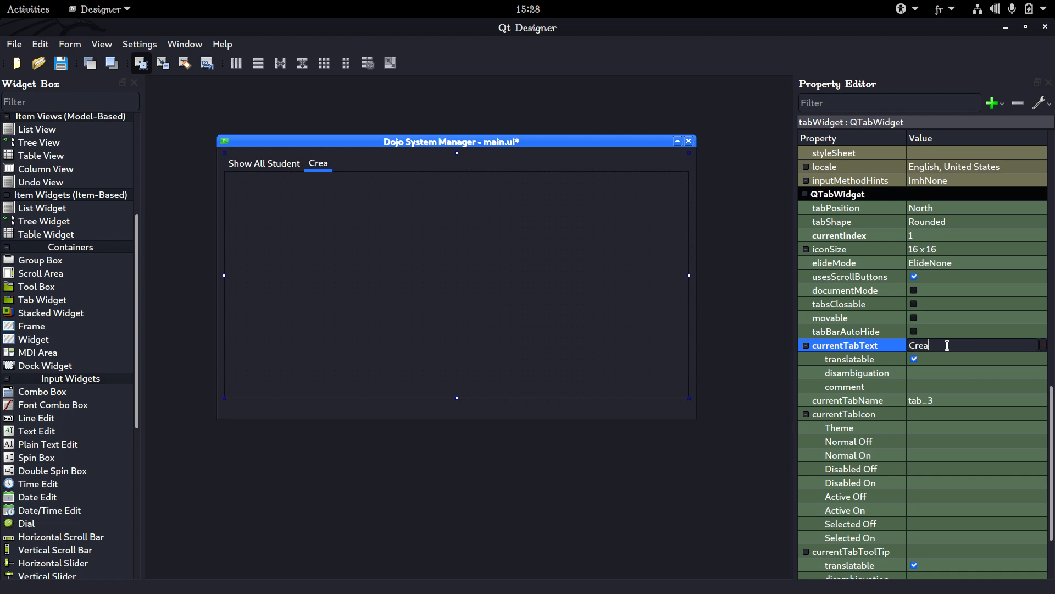
type("te/Delete")
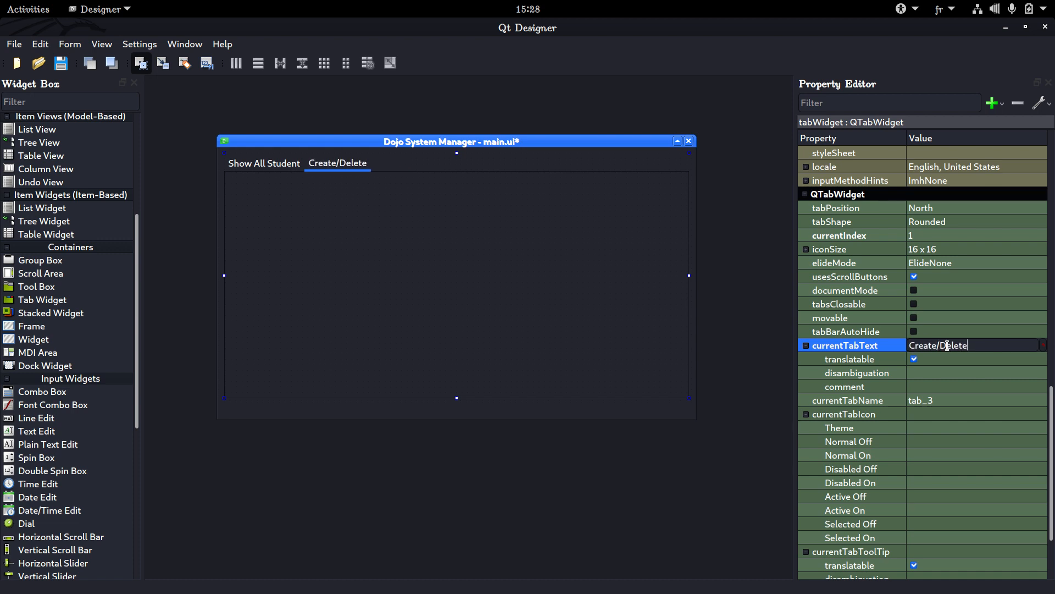
type("/Update S")
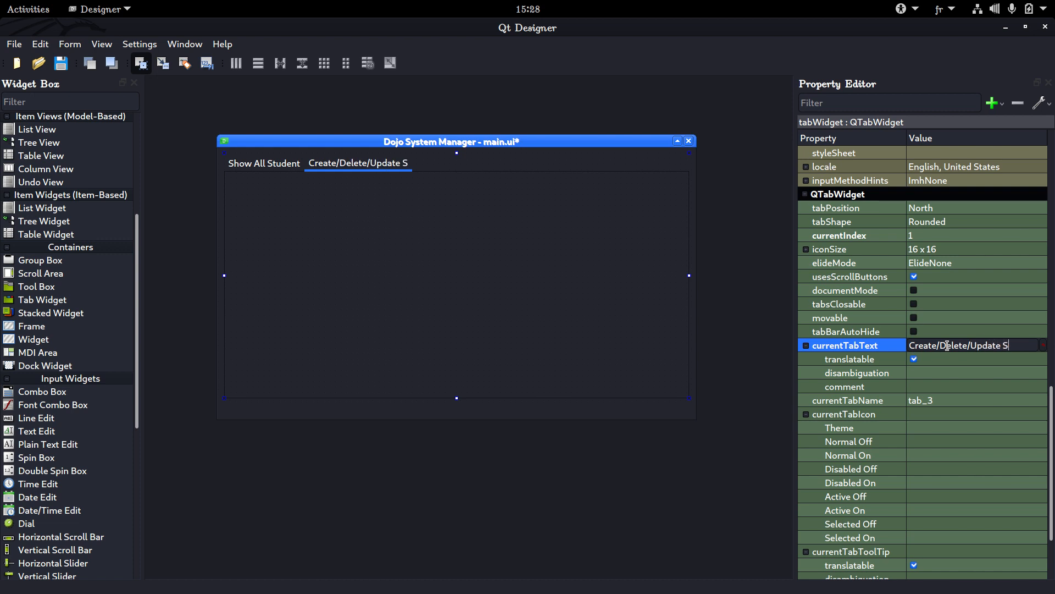
type("tudent")
key("Return")
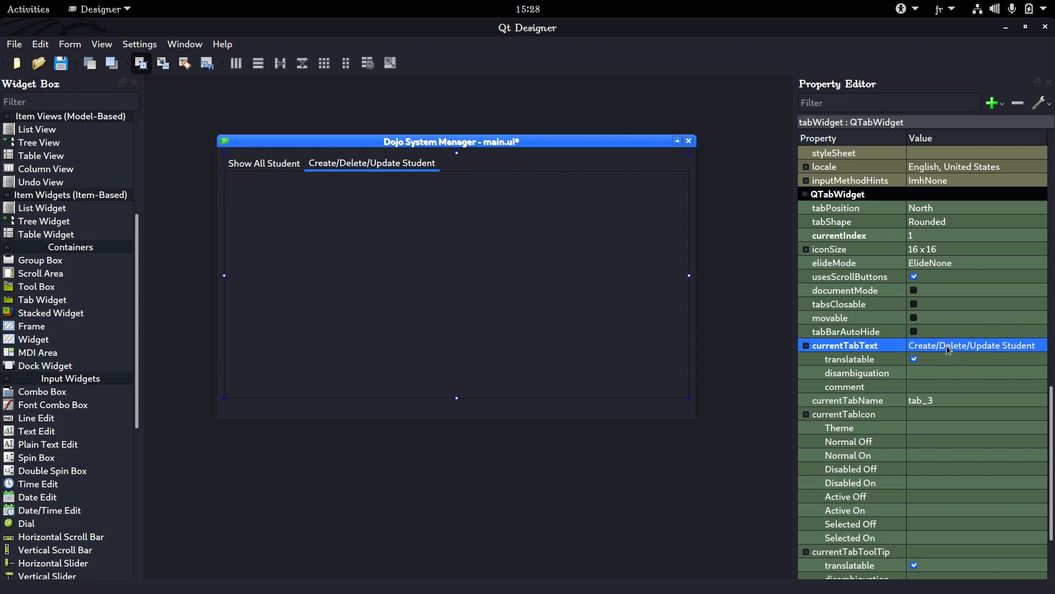
key("ctrl+s")
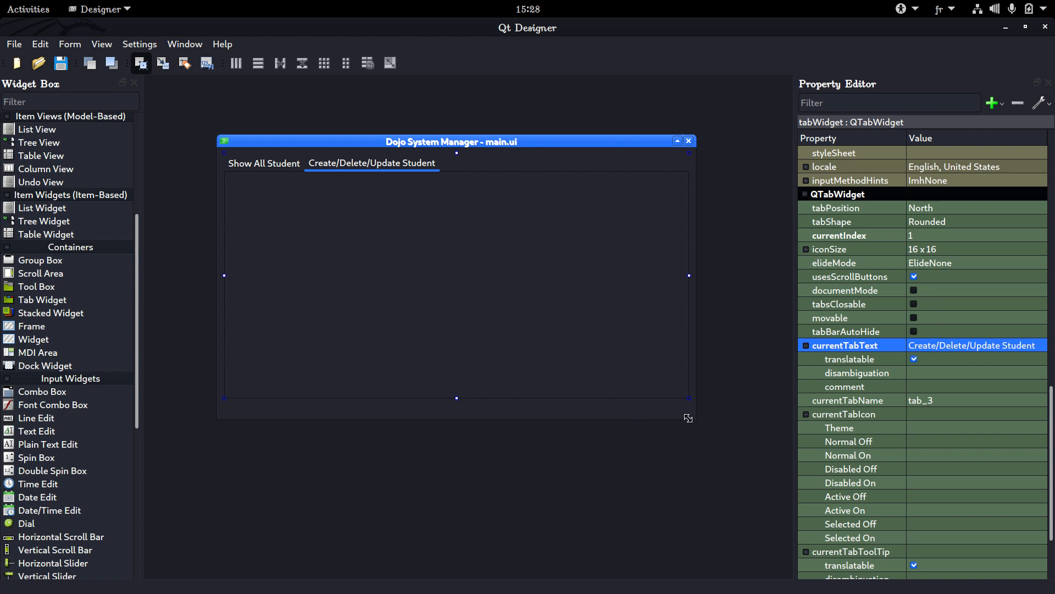
Enlarge the Dojo System Manager form and switch to its Show All Student page
left_click_drag(688, 418, 720, 482)
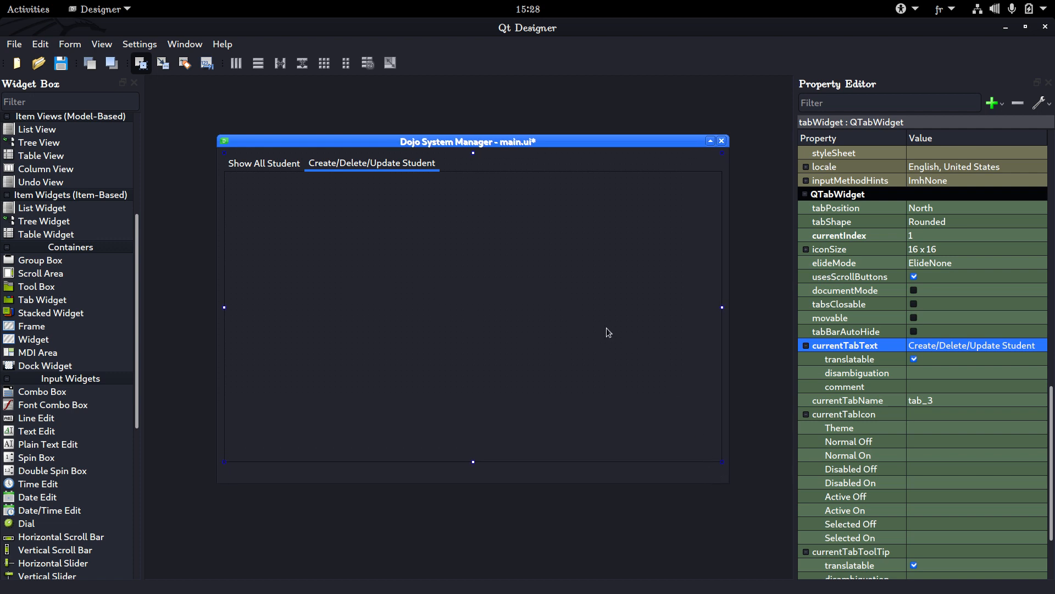
left_click(275, 165)
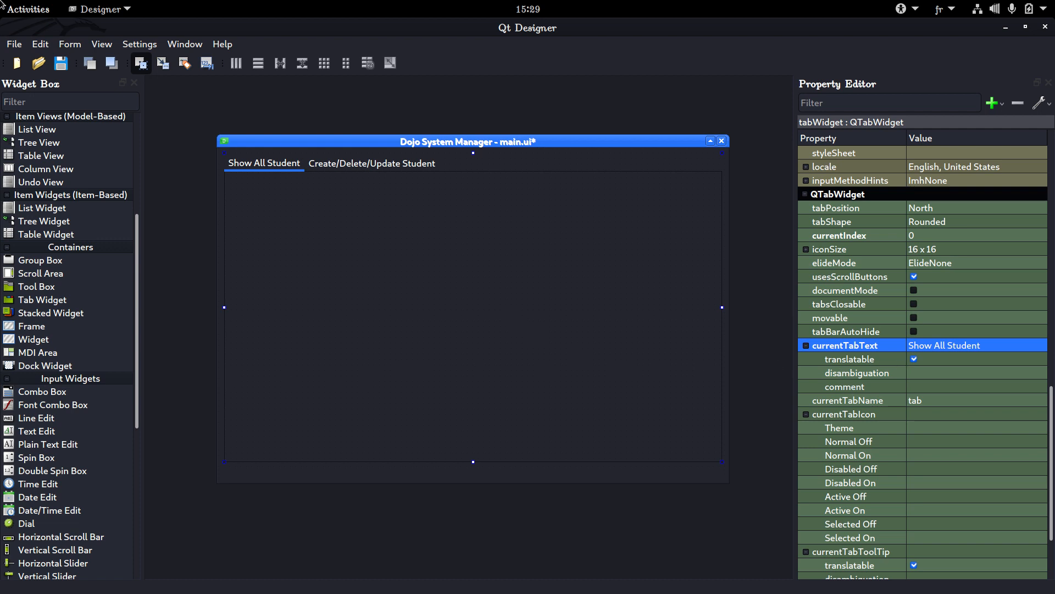
left_click(28, 9)
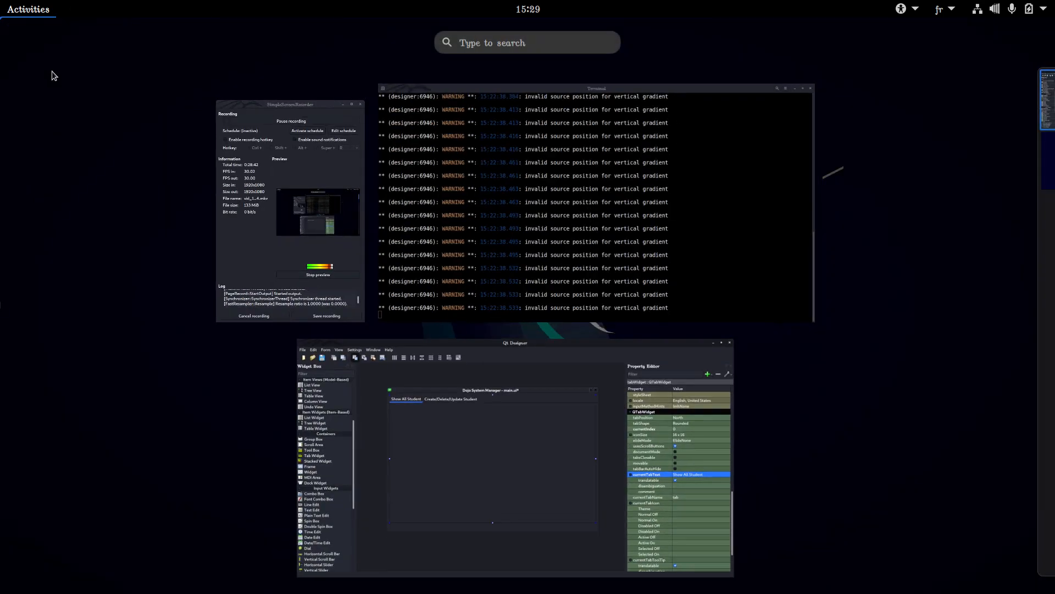
left_click(292, 206)
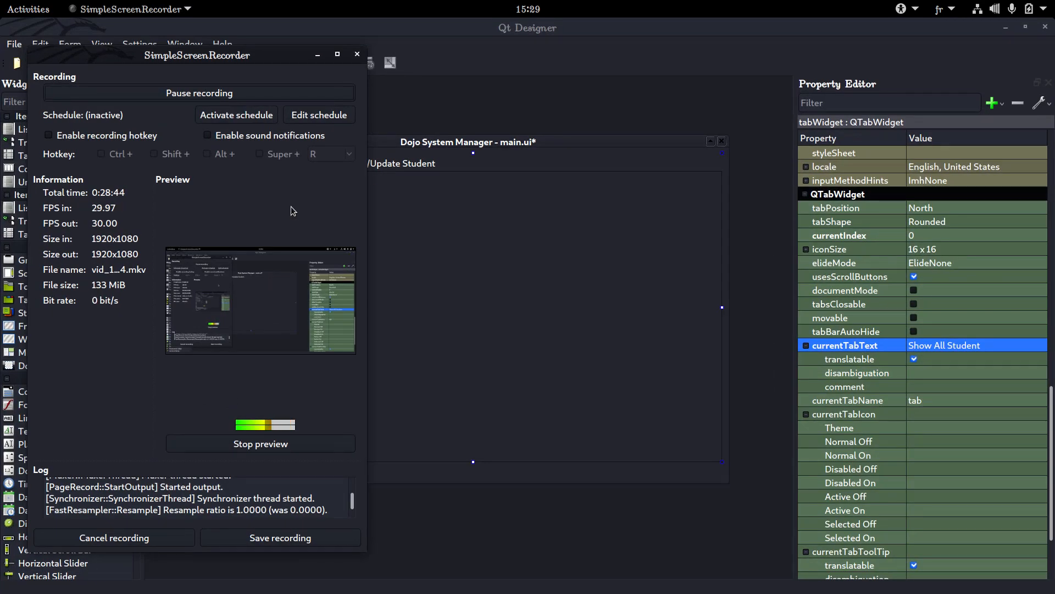
left_click(545, 128)
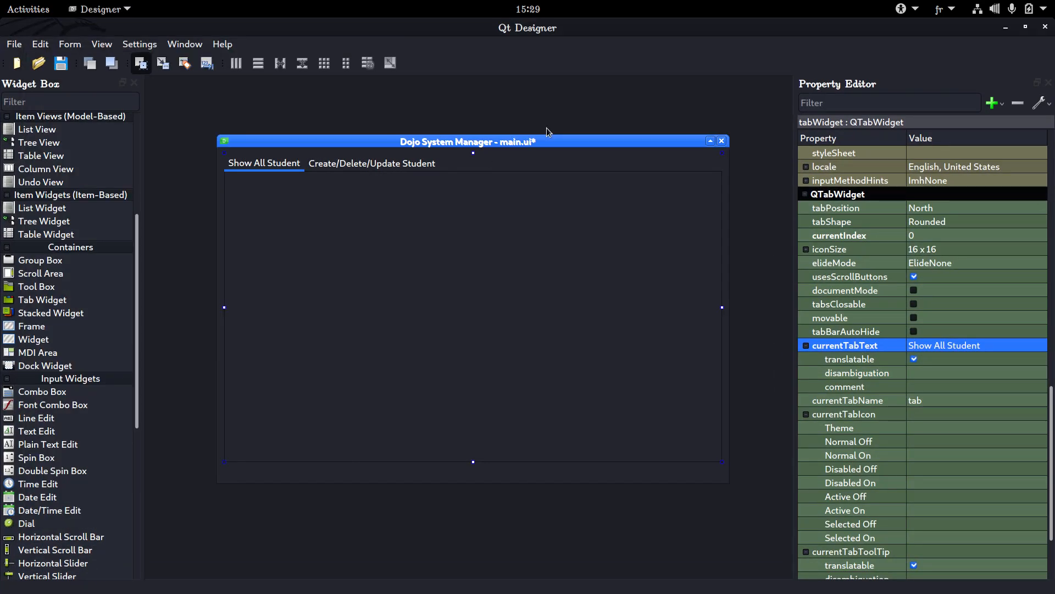
Place an enlarged Table Widget on the Show All Student page and open its contents for editing
scroll(62, 259, "up", 5)
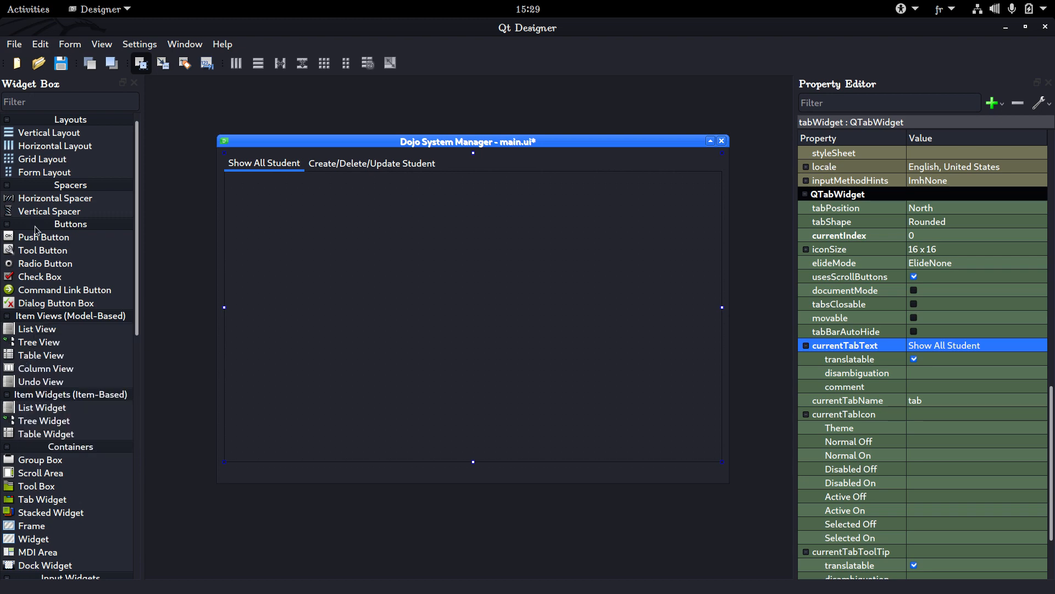
scroll(27, 354, "down", 13)
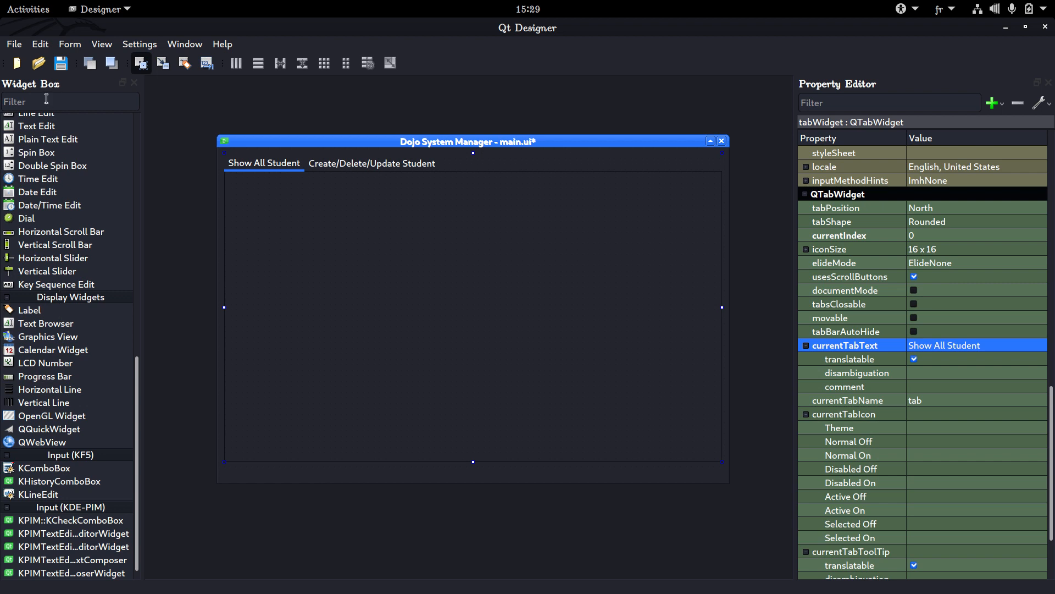
type("table")
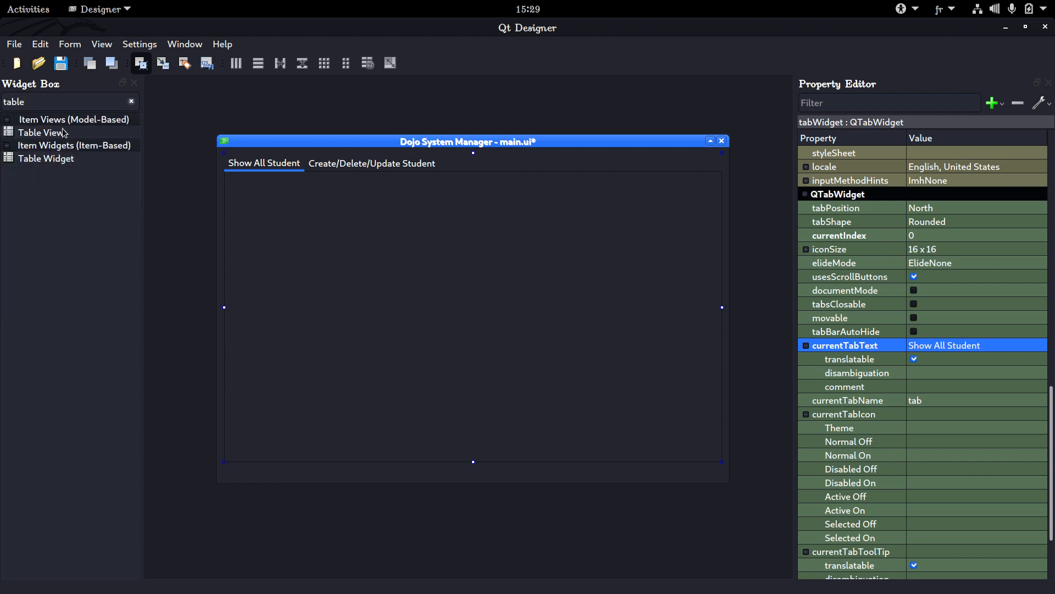
left_click_drag(97, 163, 263, 190)
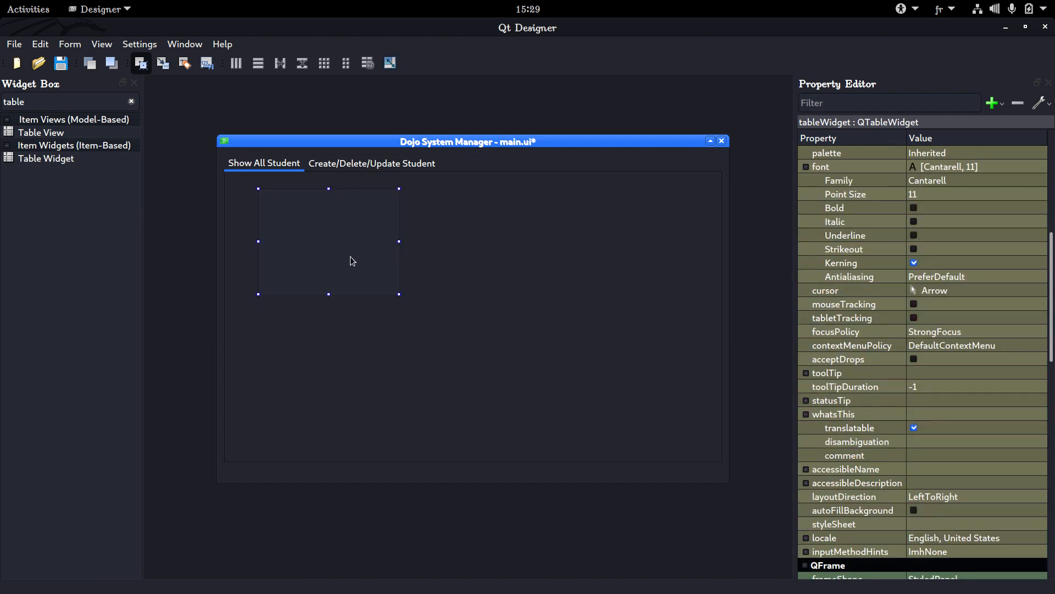
left_click_drag(351, 256, 388, 302)
left_click_drag(438, 339, 573, 398)
double_click(445, 283)
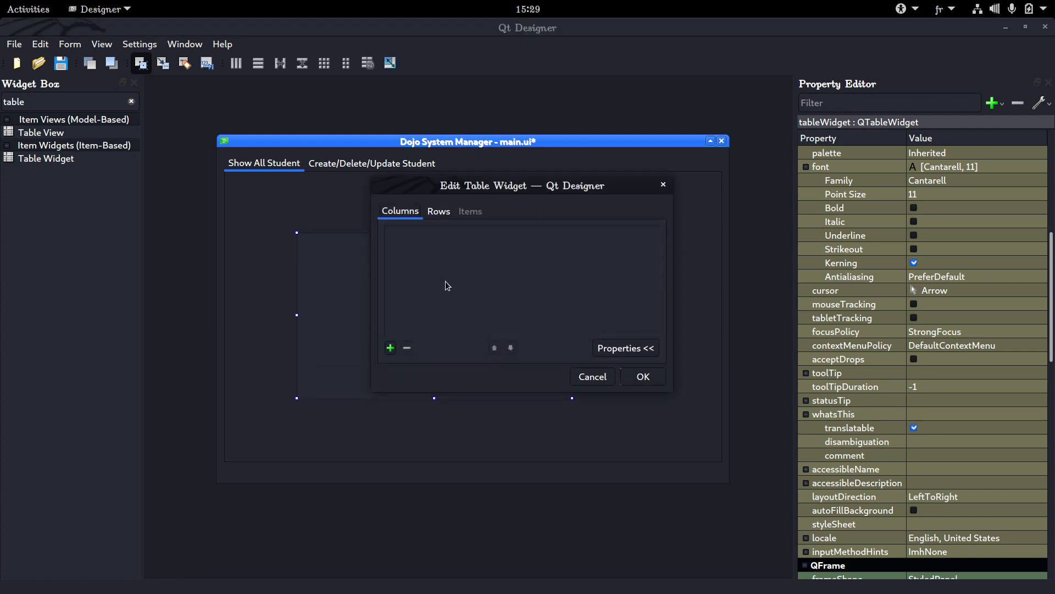
left_click(390, 348)
left_click(390, 348)
left_click(391, 347)
left_click(390, 348)
left_click(390, 348)
left_click(390, 348)
left_click(391, 348)
left_click(390, 348)
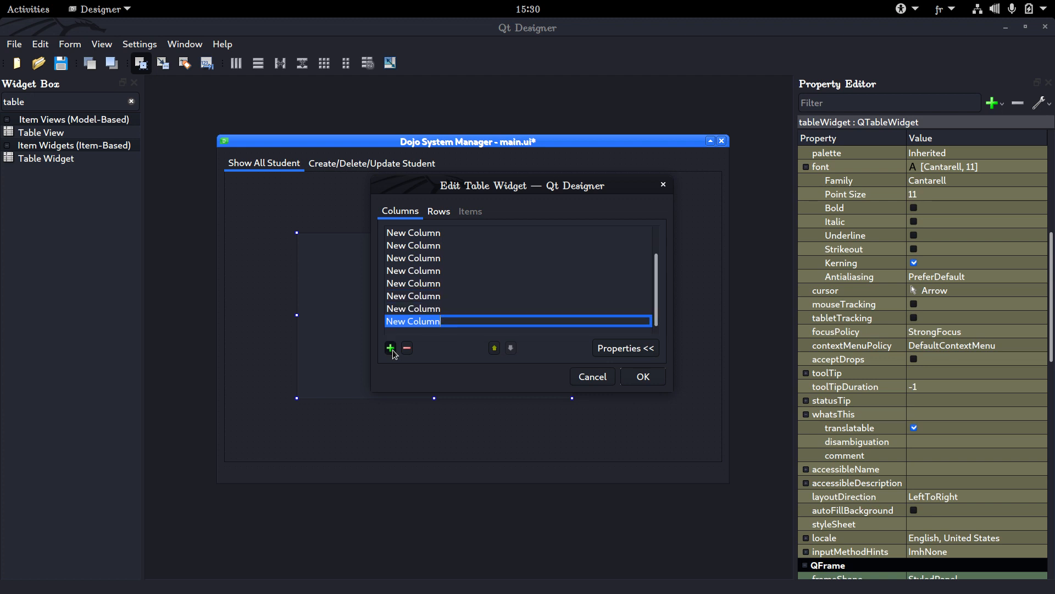
left_click(407, 348)
left_click(407, 348)
left_click(407, 348)
left_click(407, 348)
left_click(406, 348)
left_click(407, 348)
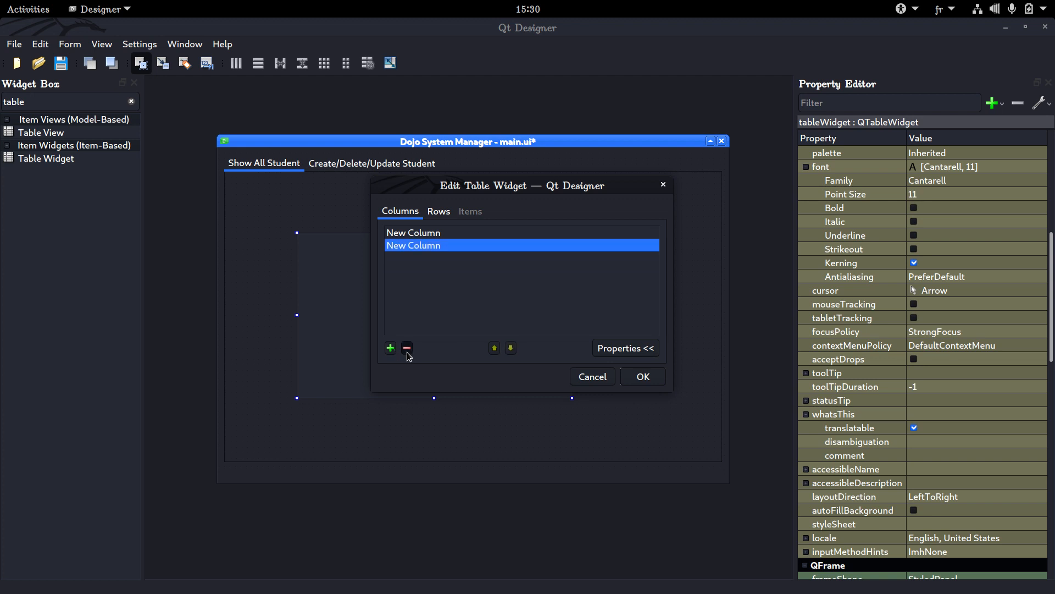
left_click(407, 348)
left_click(406, 347)
left_click(438, 212)
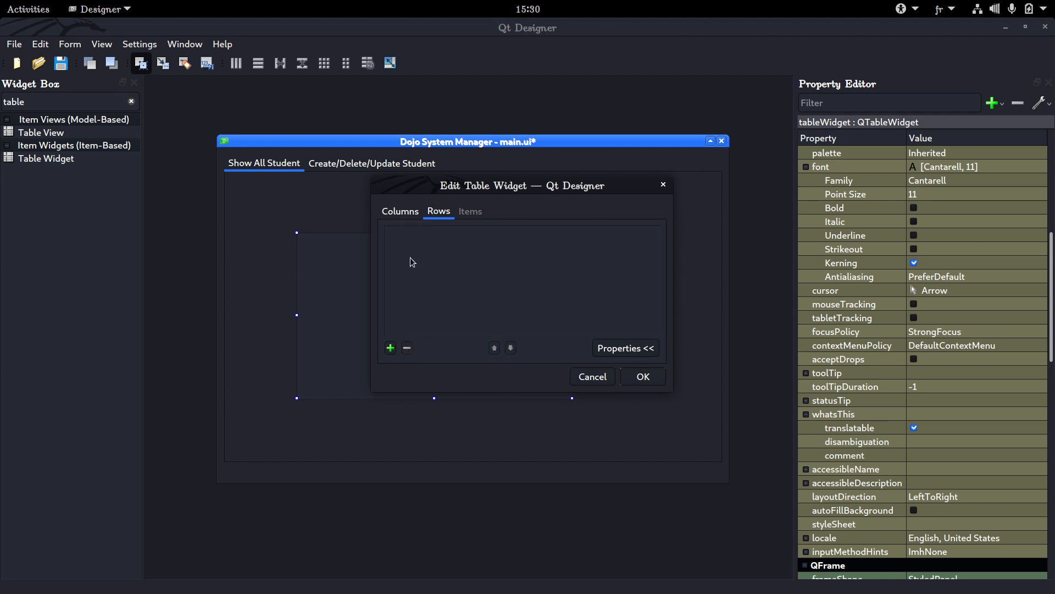
left_click(397, 210)
Add a column named "First Name" to the table widget and apply the change
left_click(390, 348)
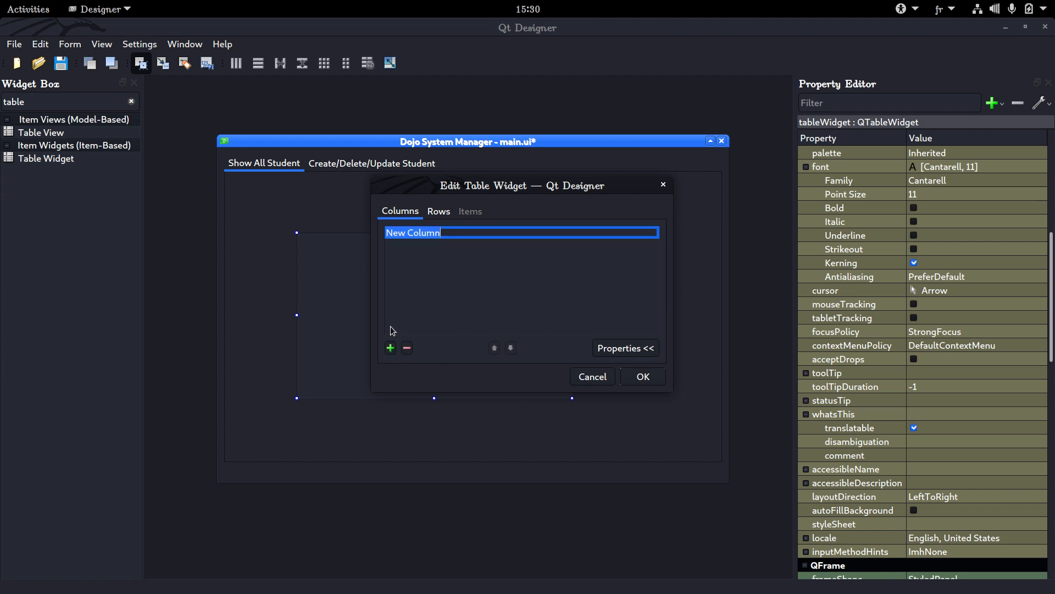
type("F")
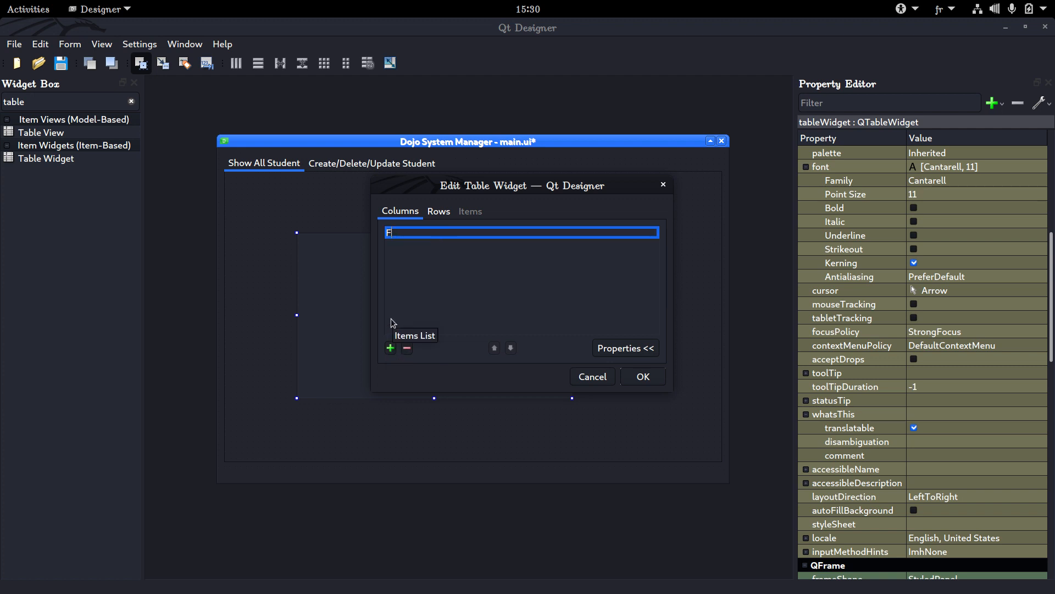
type("irst")
type("_name")
key("BackSpace")
key("BackSpace")
key("BackSpace")
key("BackSpace")
key("BackSpace")
type("Name")
key("Return")
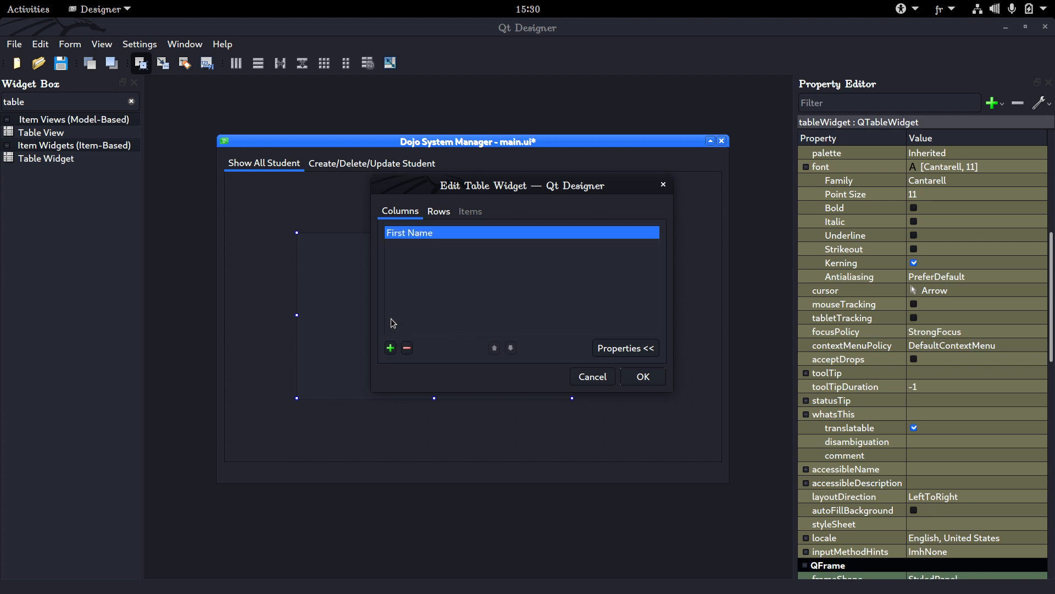
key("Return")
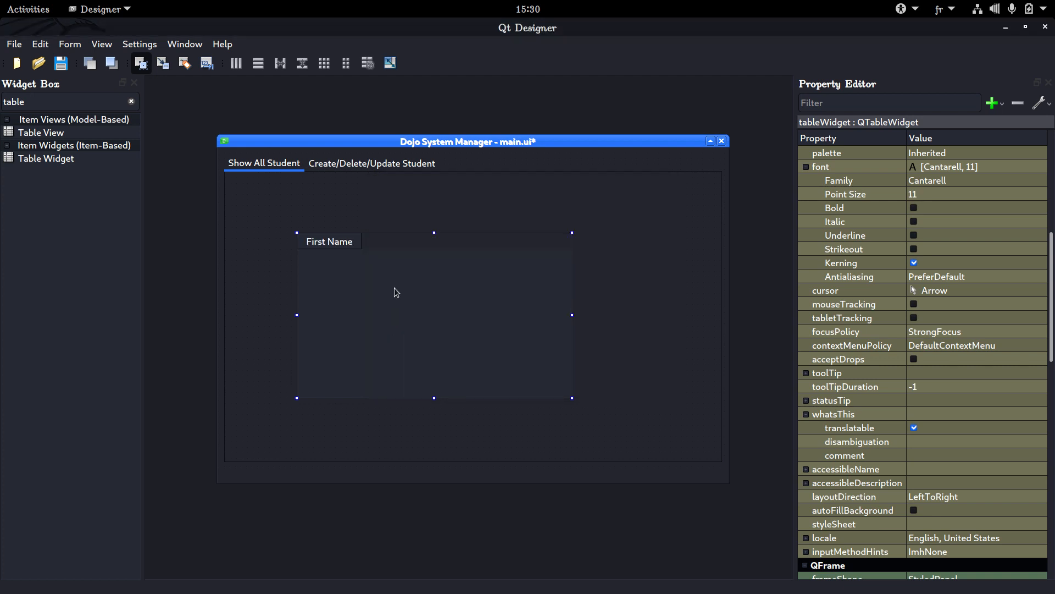
Add columns named "Last Name" and "Age" to the table widget, plus a fourth new column
double_click(395, 292)
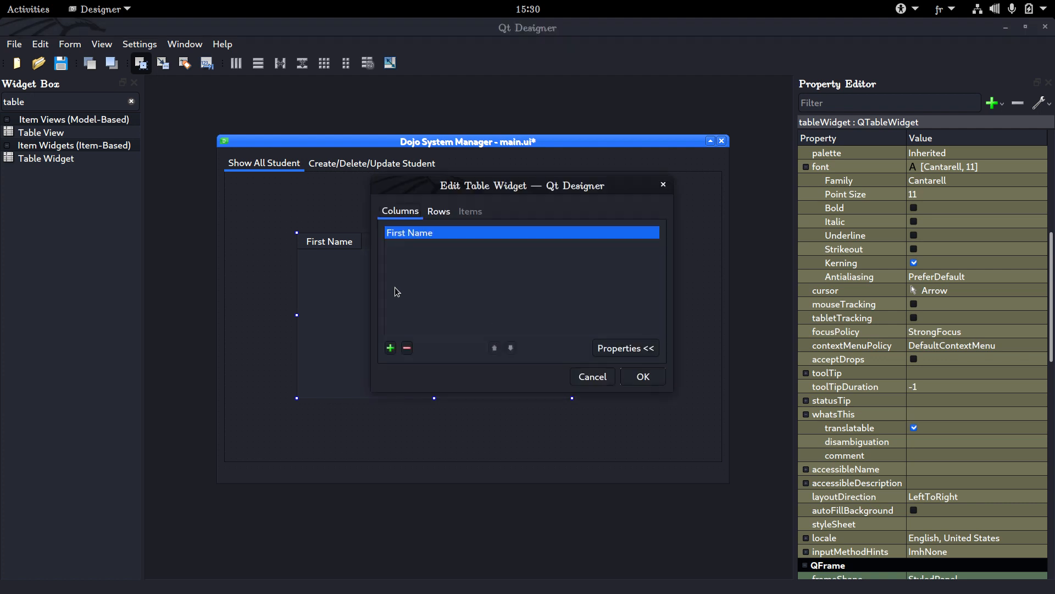
left_click(389, 350)
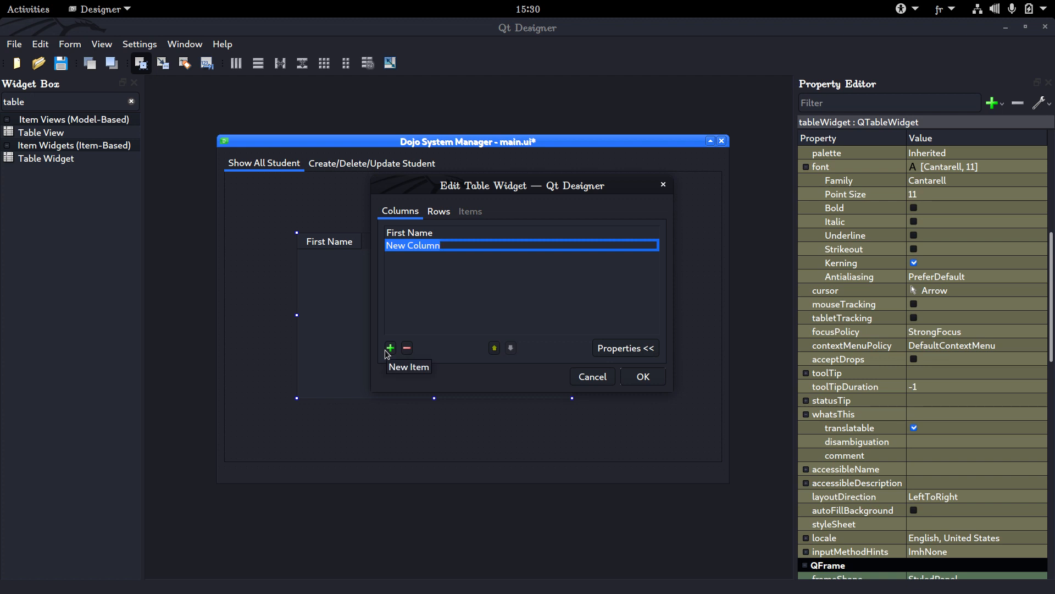
type("Ls")
type("st Name")
key("Return")
left_click(386, 351)
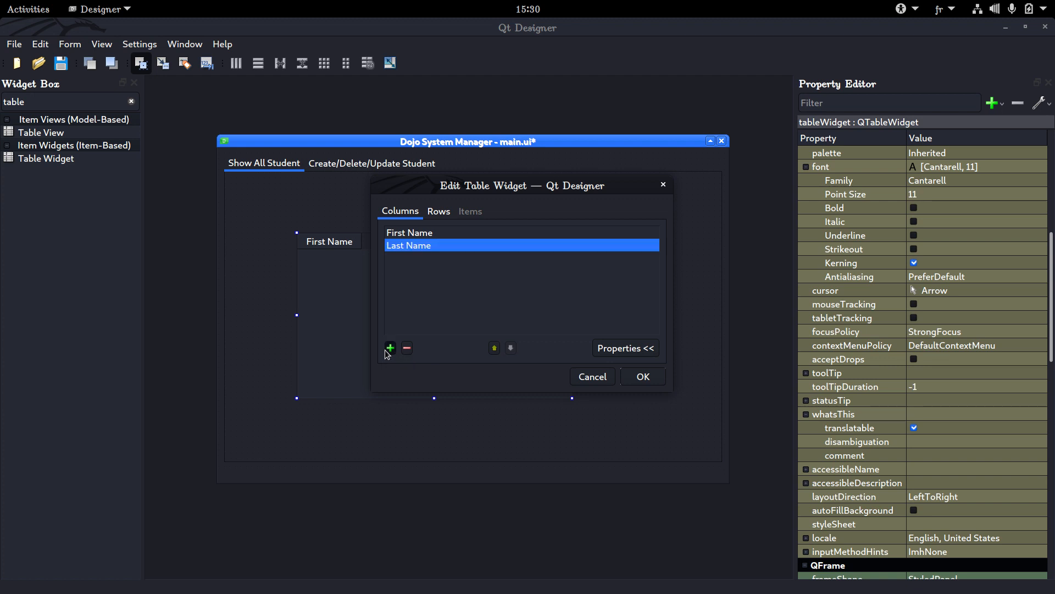
type("Age")
key("Return")
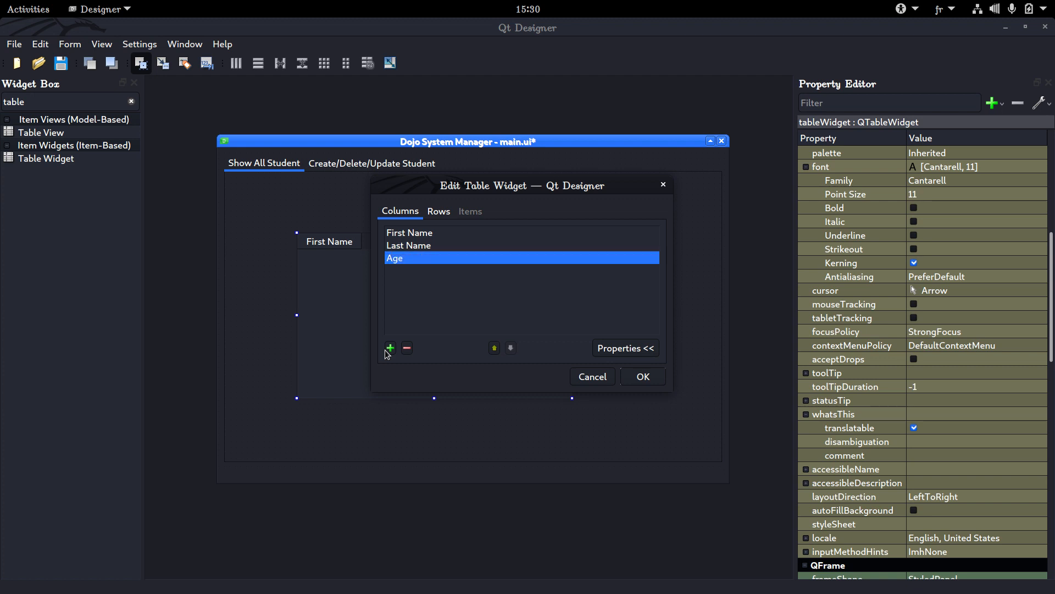
left_click(390, 348)
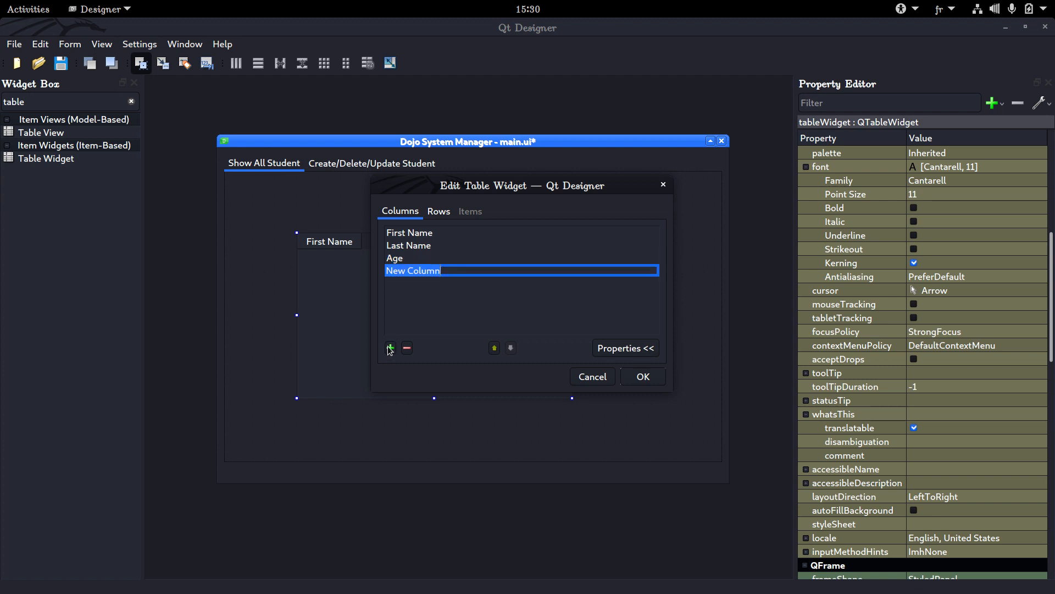
type("Birth")
key("BackSpace")
key("BackSpace")
type("th Date")
key("BackSpace")
key("BackSpace")
key("BackSpace")
key("BackSpace")
key("BackSpace")
key("BackSpace")
key("BackSpace")
key("BackSpace")
key("BackSpace")
key("BackSpace")
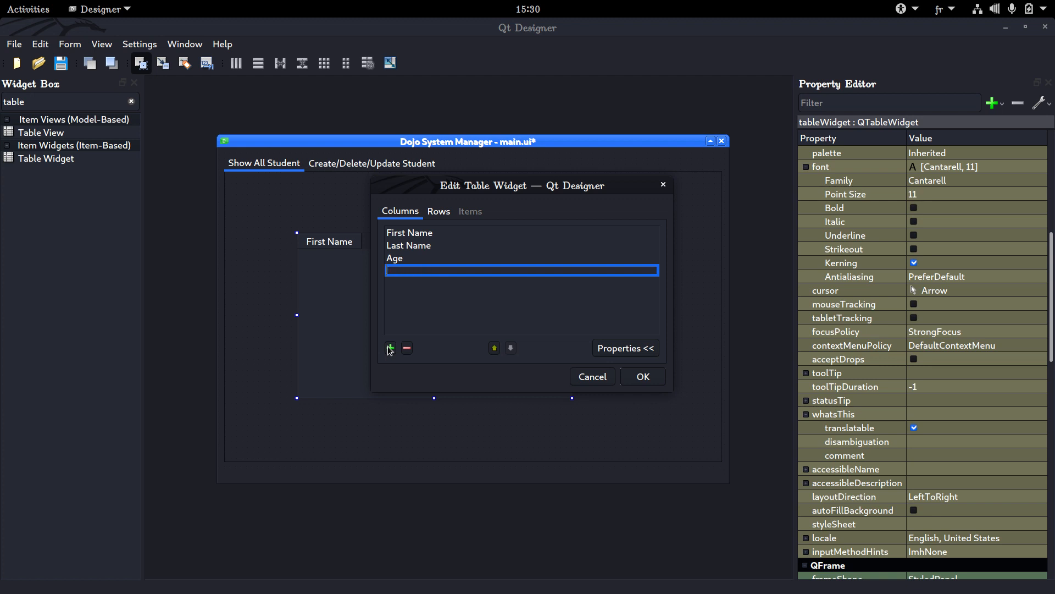
Name the table's fourth column "Enrolement Number" and apply the columns
type("E")
key("BackSpace")
type("Enrol")
type("emen")
key("BackSpace")
type("nt Number")
key("Return")
key("Return")
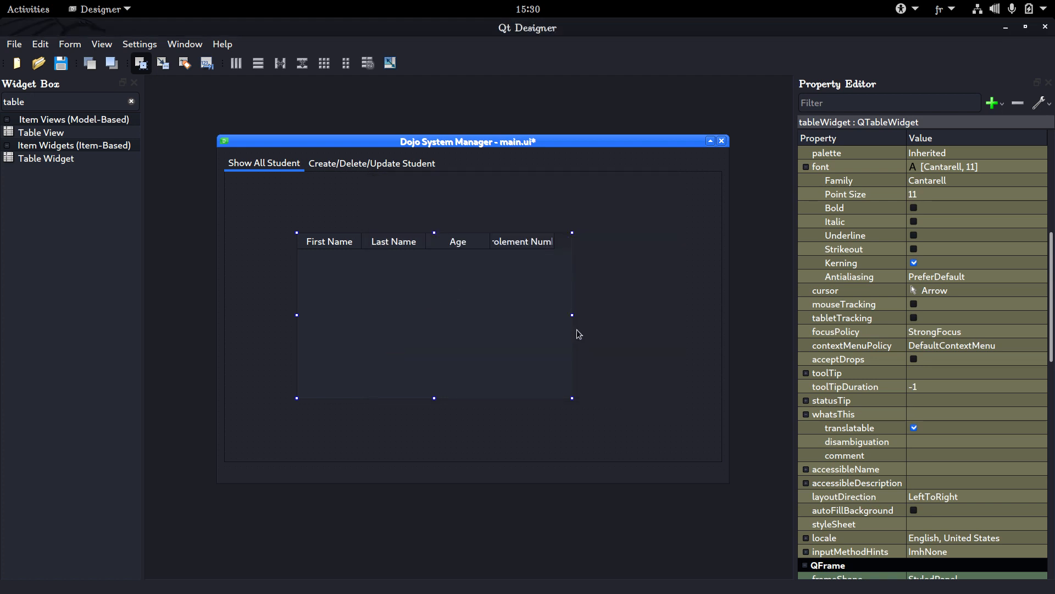
left_click_drag(573, 316, 607, 323)
double_click(553, 253)
left_click(423, 273)
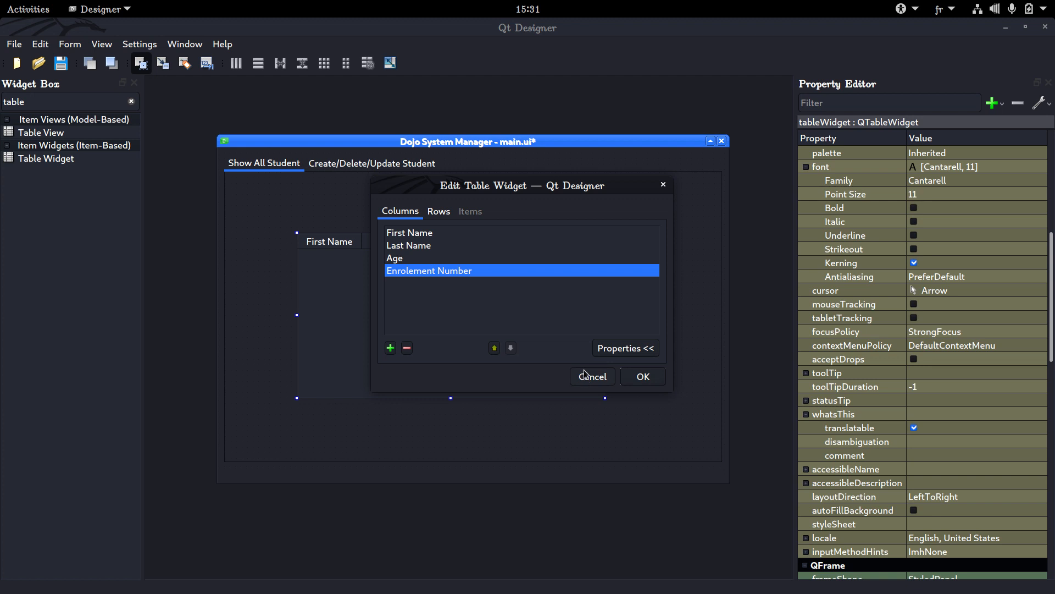
left_click(664, 186)
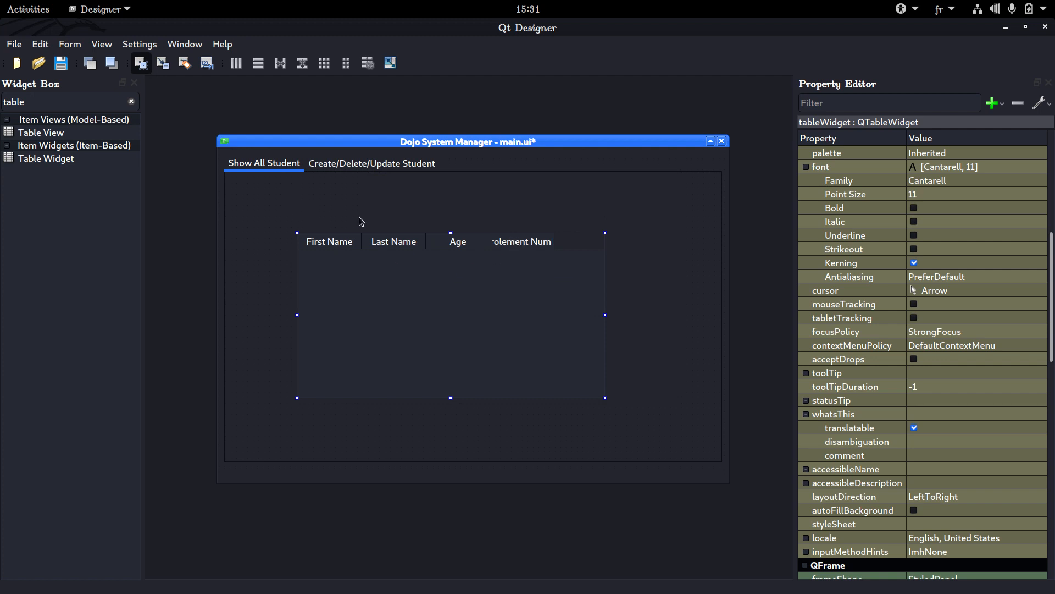
double_click(367, 269)
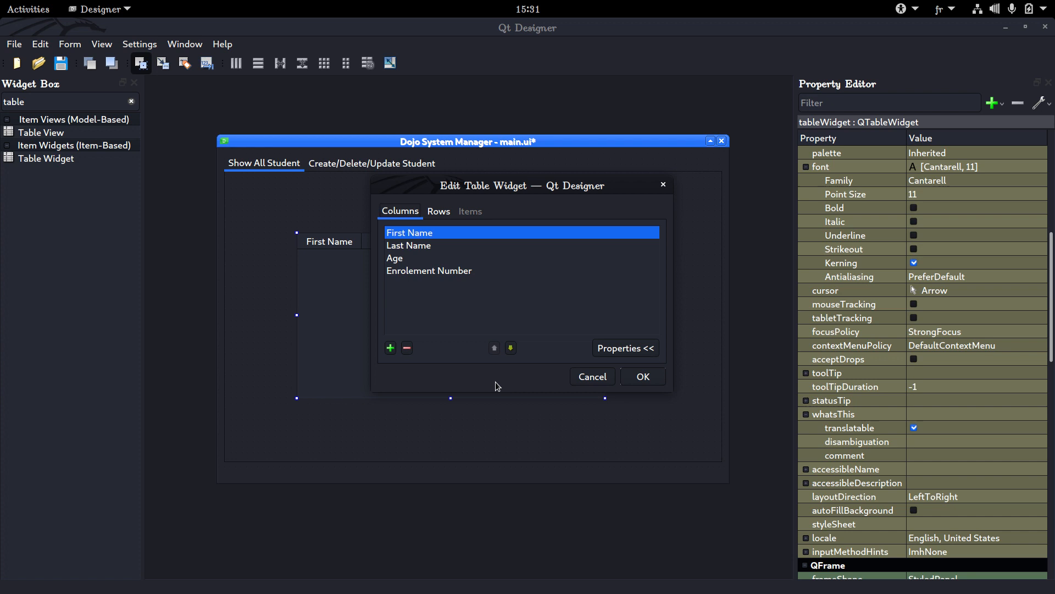
left_click(593, 376)
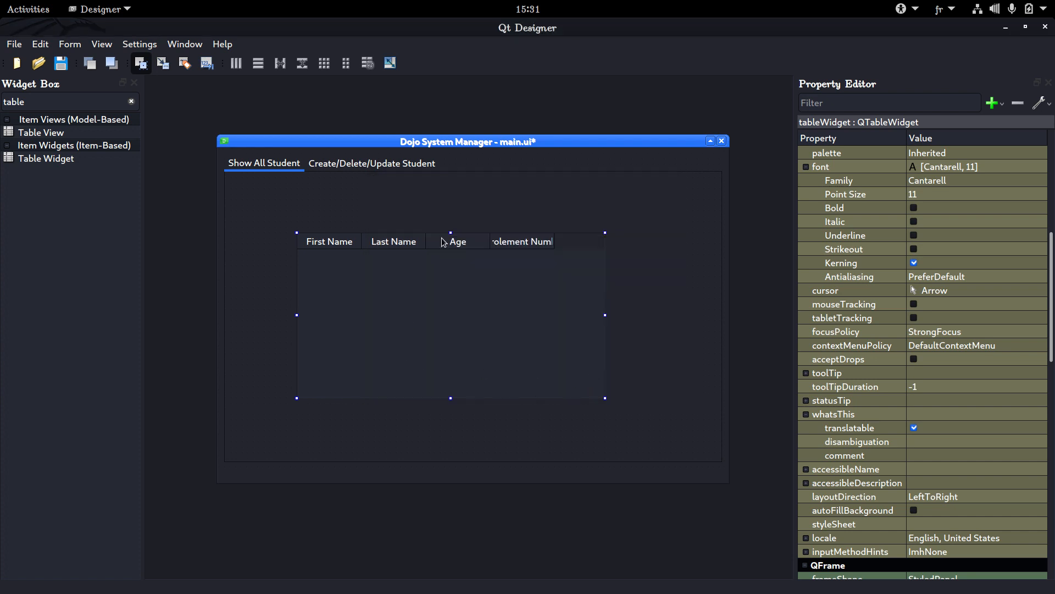
Lay out the Show All Student page in a grid so the table fills it
right_click(259, 217)
mouse_move(302, 466)
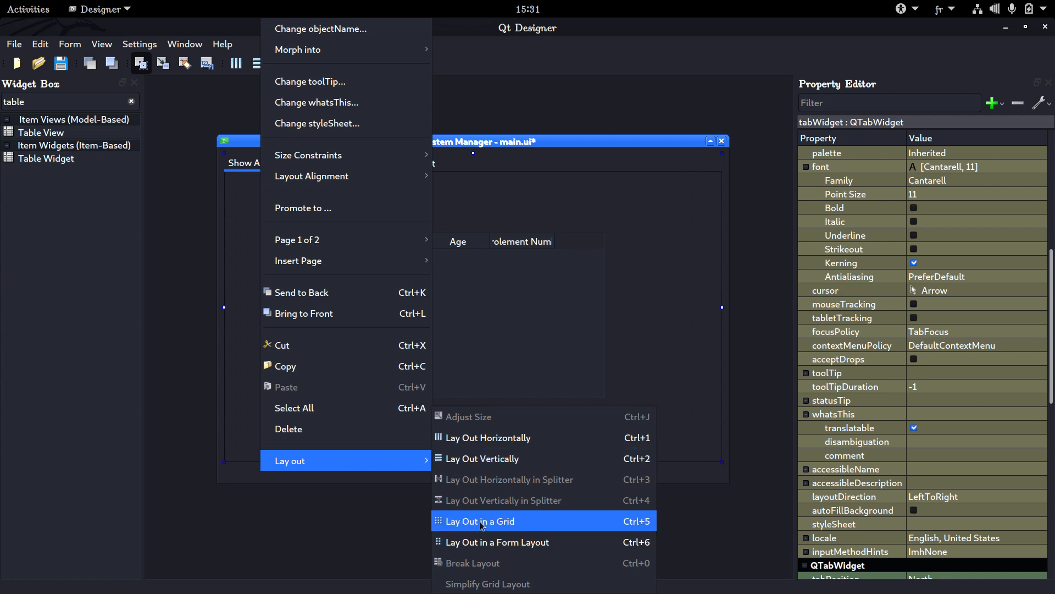
left_click(502, 526)
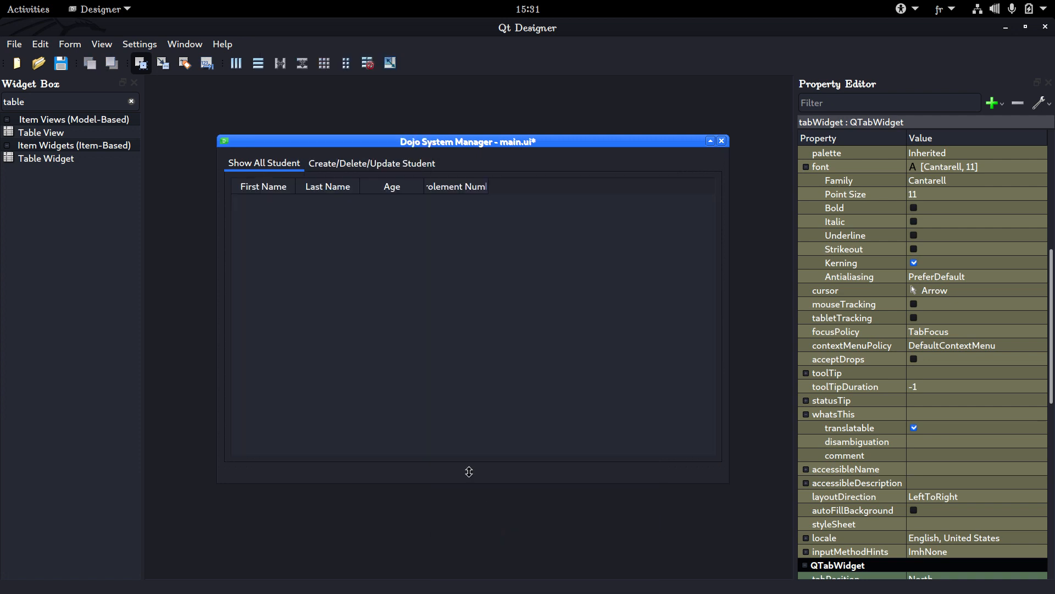
Reduce the main window's height to about 594 pixels and save the form
left_click(405, 350)
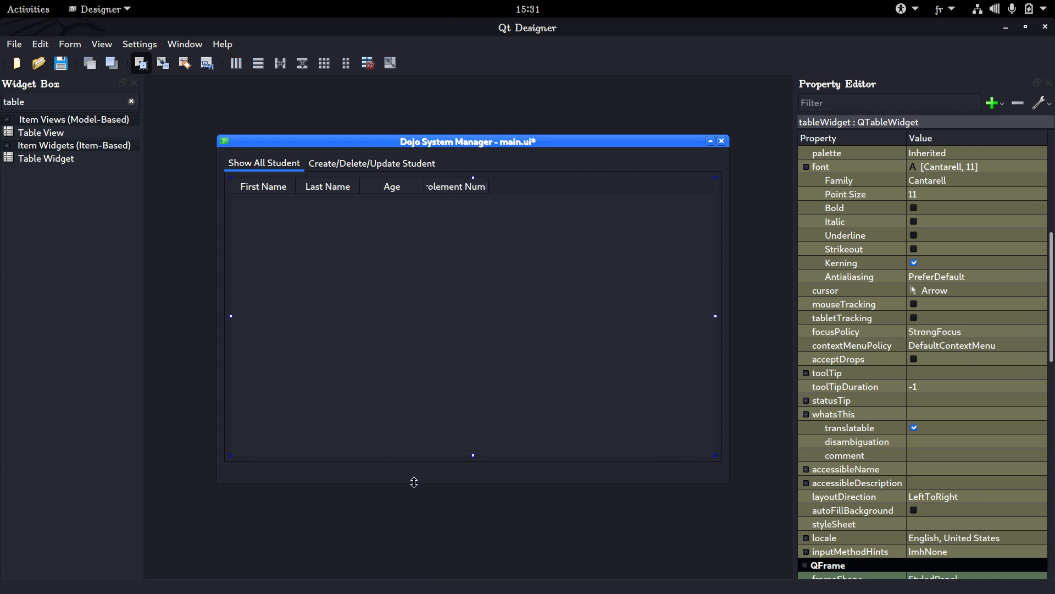
left_click_drag(411, 483, 366, 475)
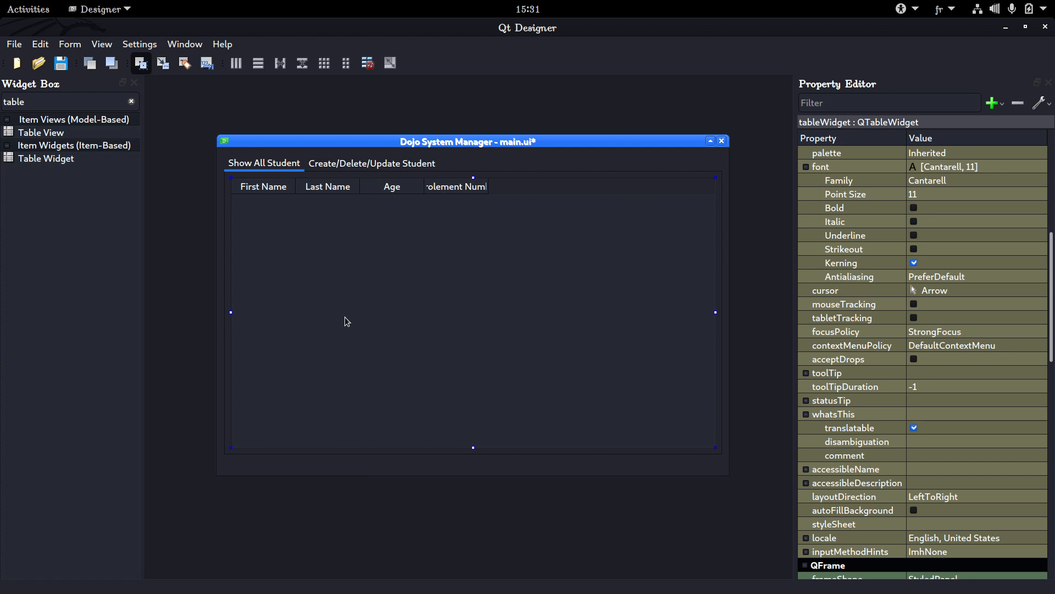
key("ctrl+s")
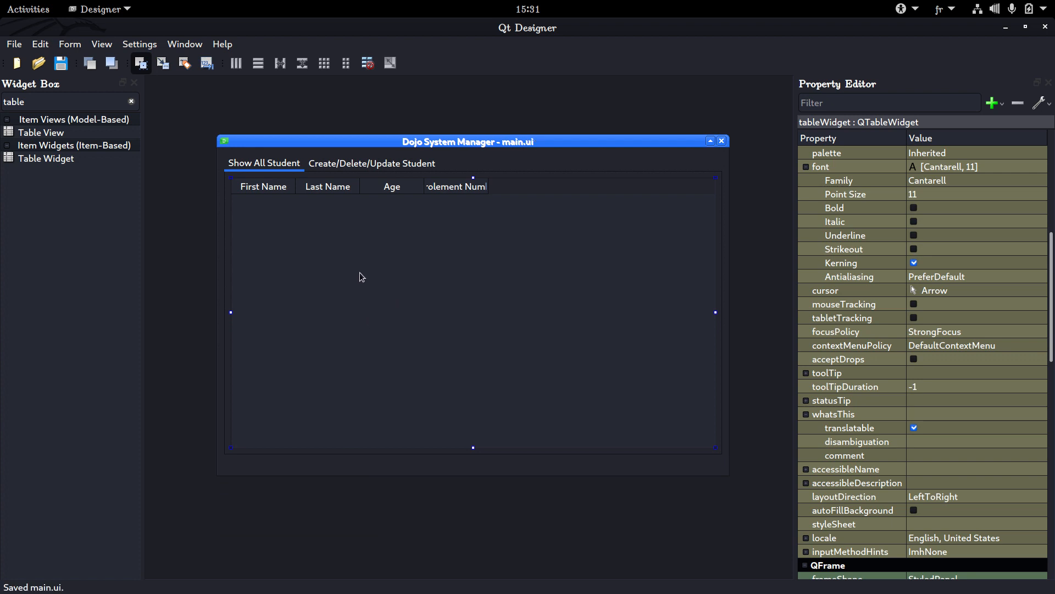
double_click(273, 199)
left_click(598, 377)
left_click(341, 165)
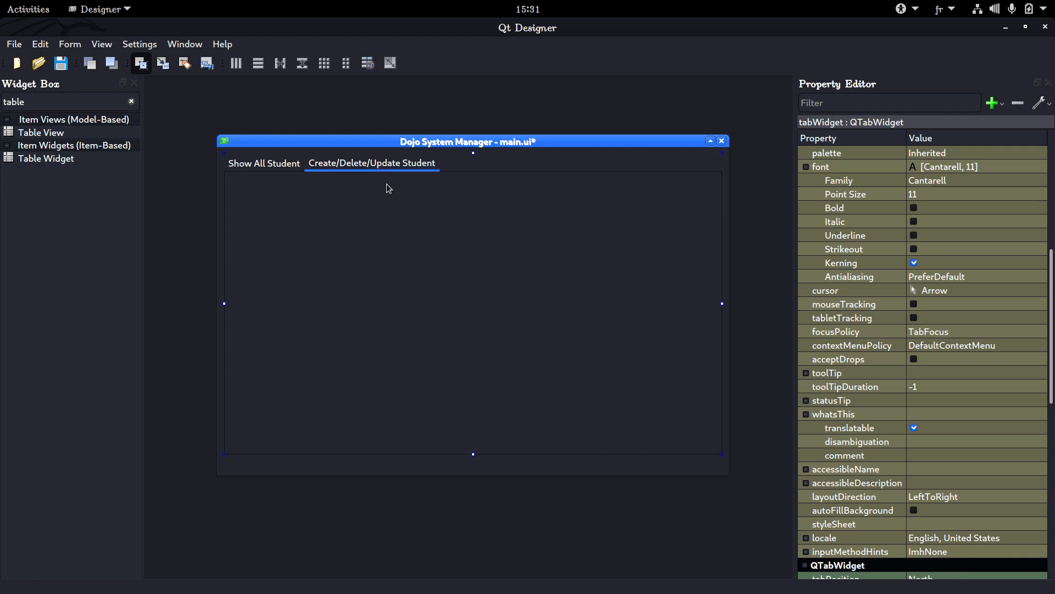
left_click(276, 163)
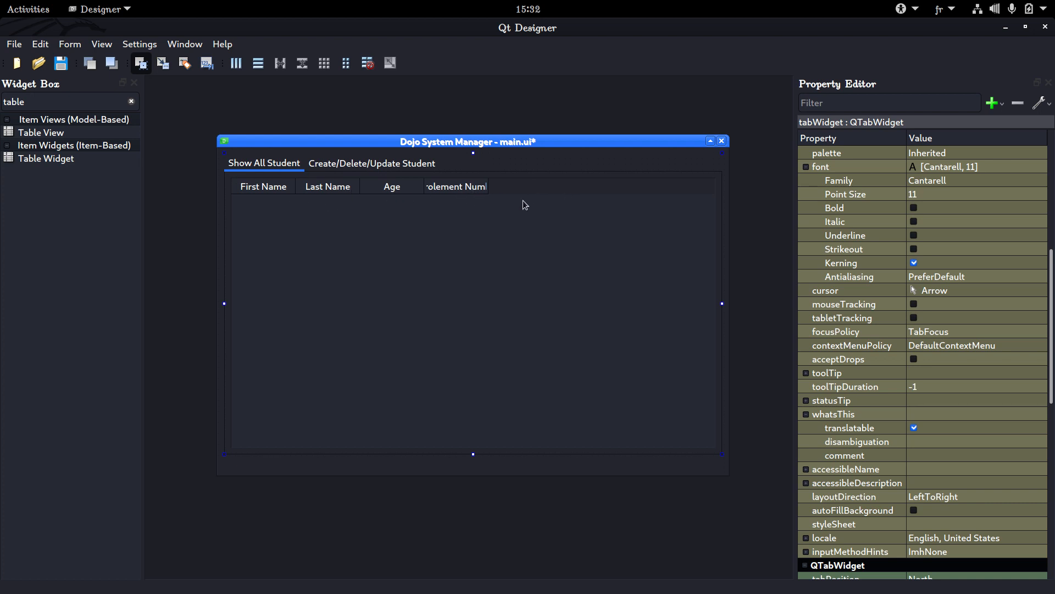
left_click(410, 165)
left_click(264, 163)
left_click(325, 205)
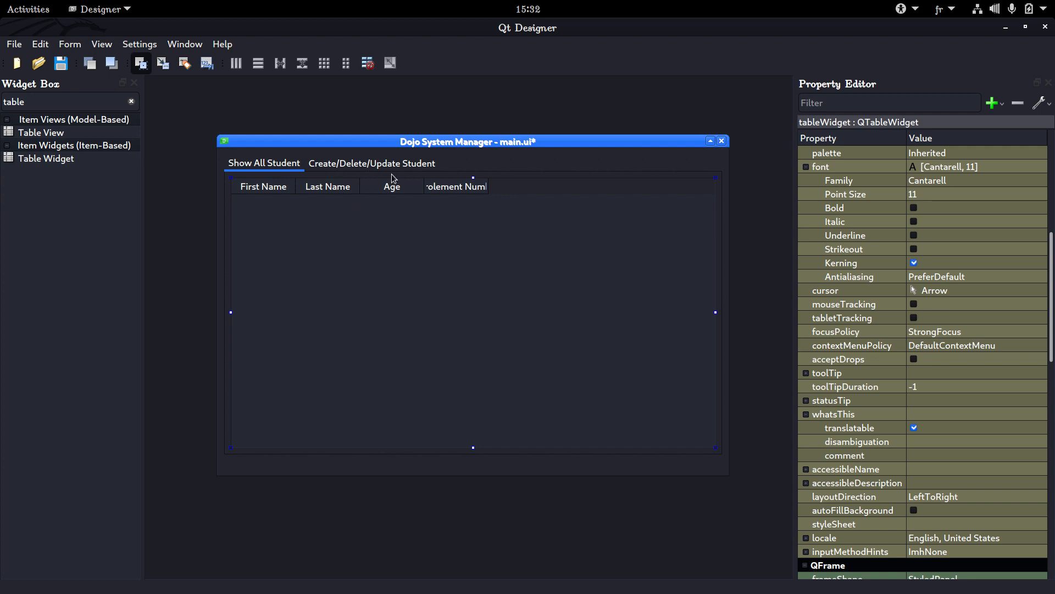
Find the Line Edit widget and place one in the upper part of the Create/Delete/Update Student page
left_click(334, 163)
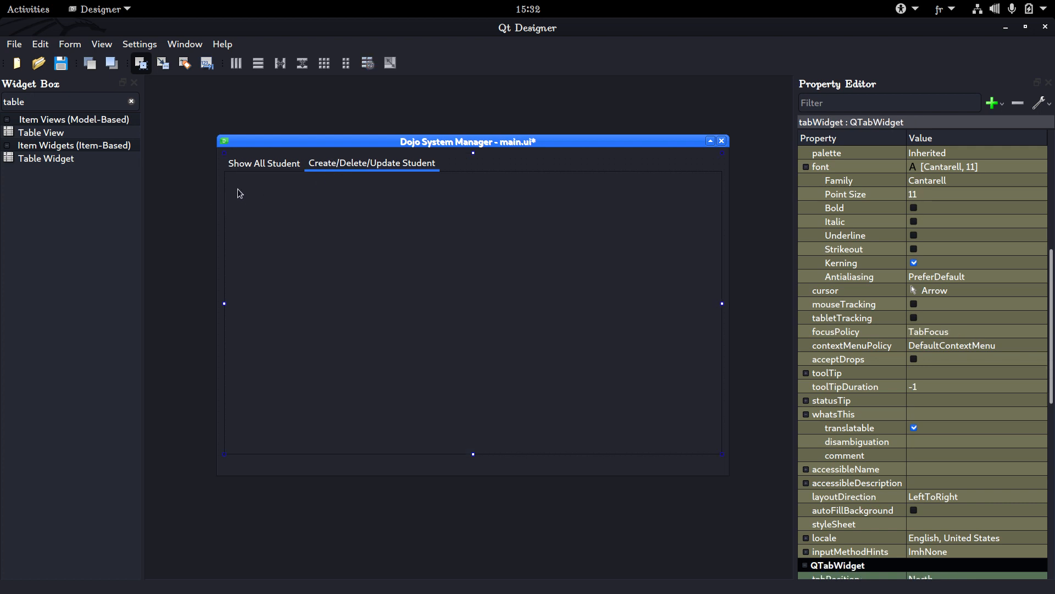
left_click(132, 101)
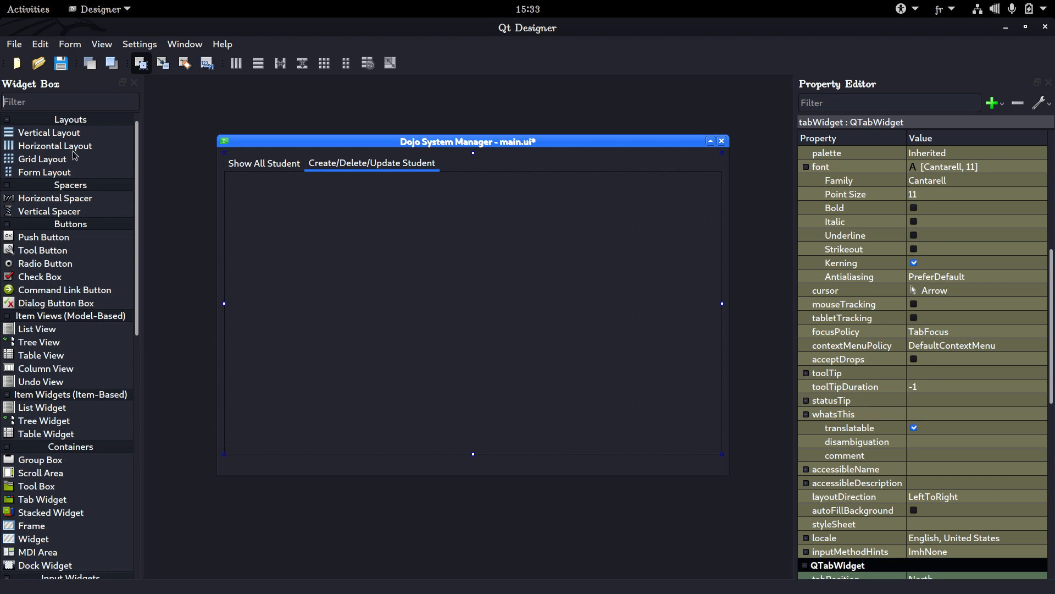
type("field")
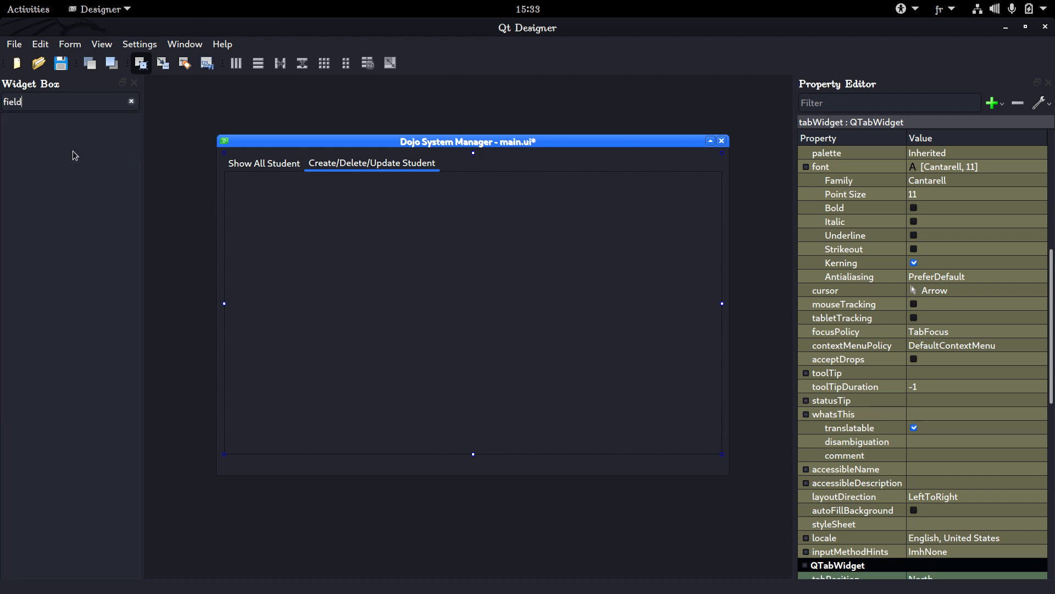
key("BackSpace")
key("BackSpace")
key("BackSpace")
key("BackSpace")
key("BackSpace")
type("line")
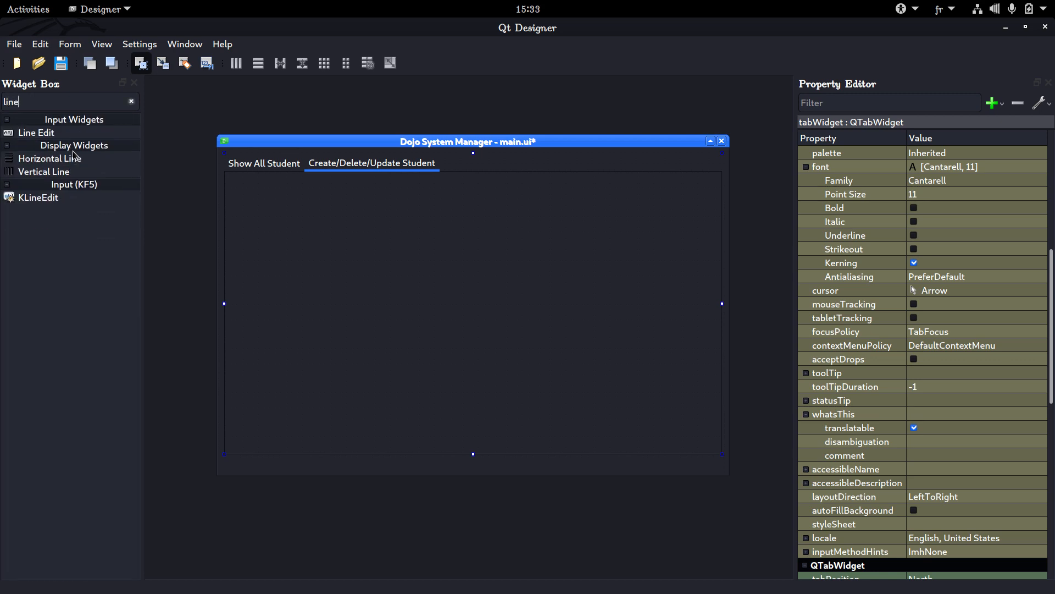
left_click_drag(44, 133, 605, 233)
left_click(463, 212)
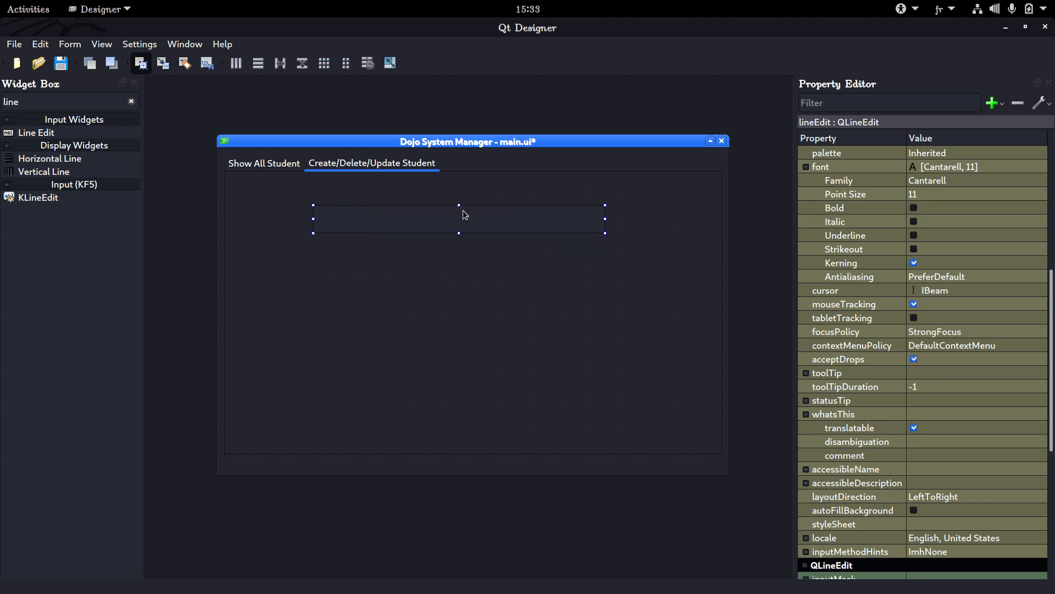
Preview the form in plastique style and enter sample text in the line edit to test it
left_click(75, 44)
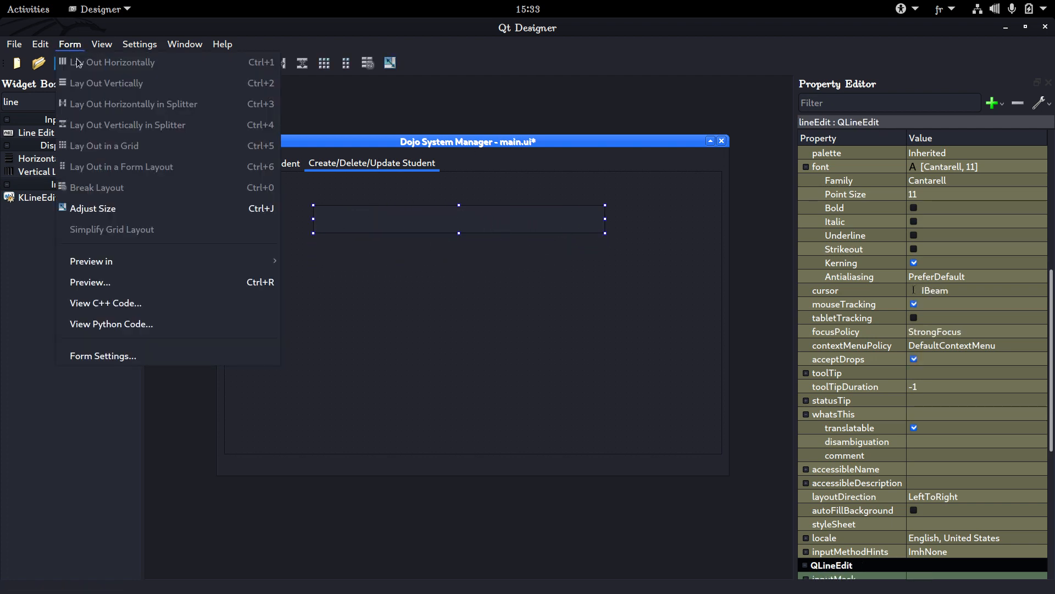
mouse_move(105, 263)
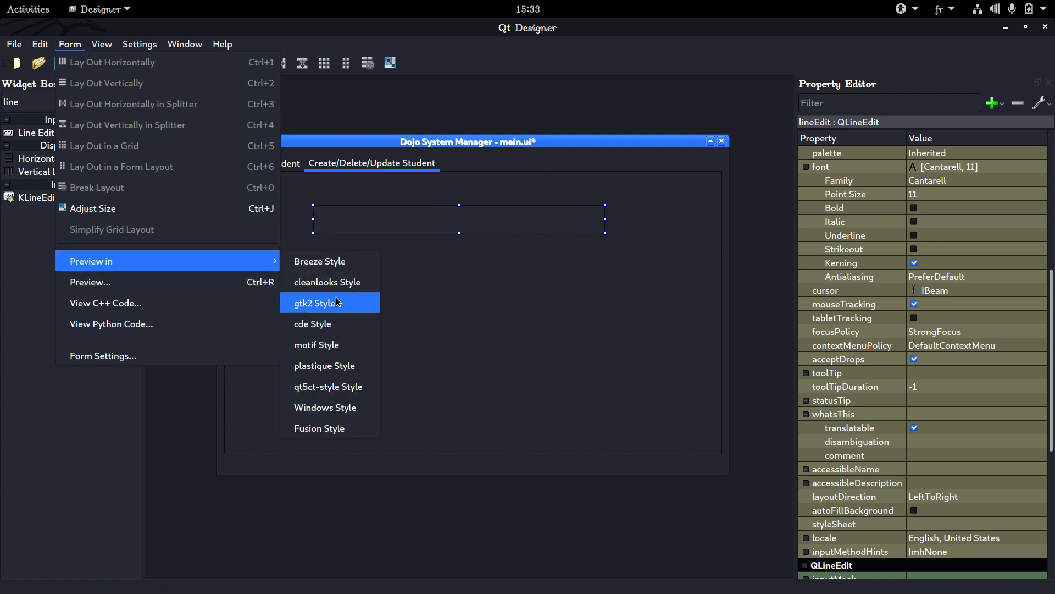
left_click(352, 365)
left_click(364, 242)
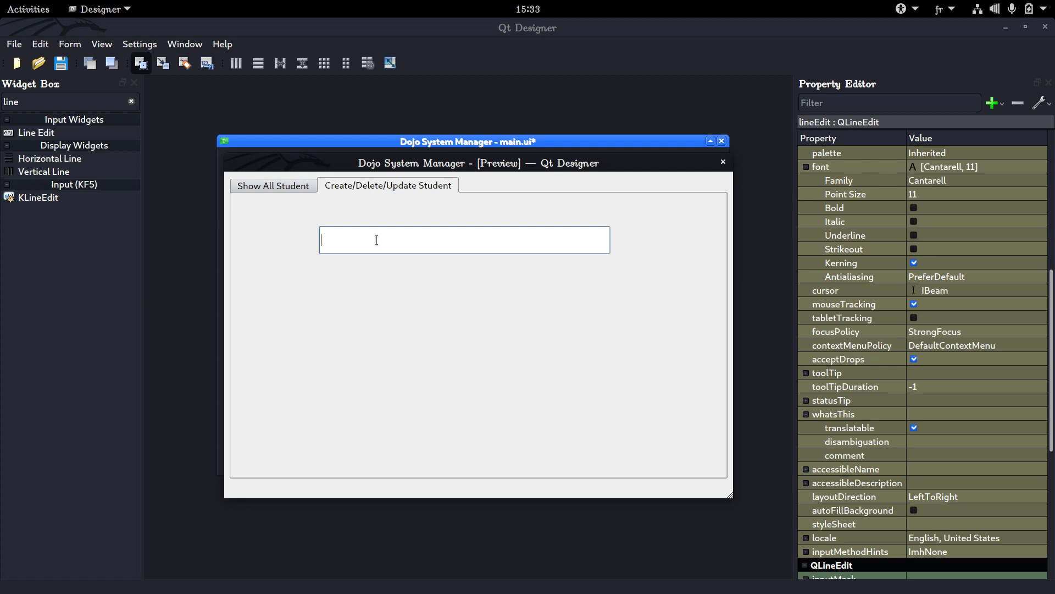
type("mjliaehrgm hmoikeirha tgmoikhag mohirag moihjmlkijdmaijf")
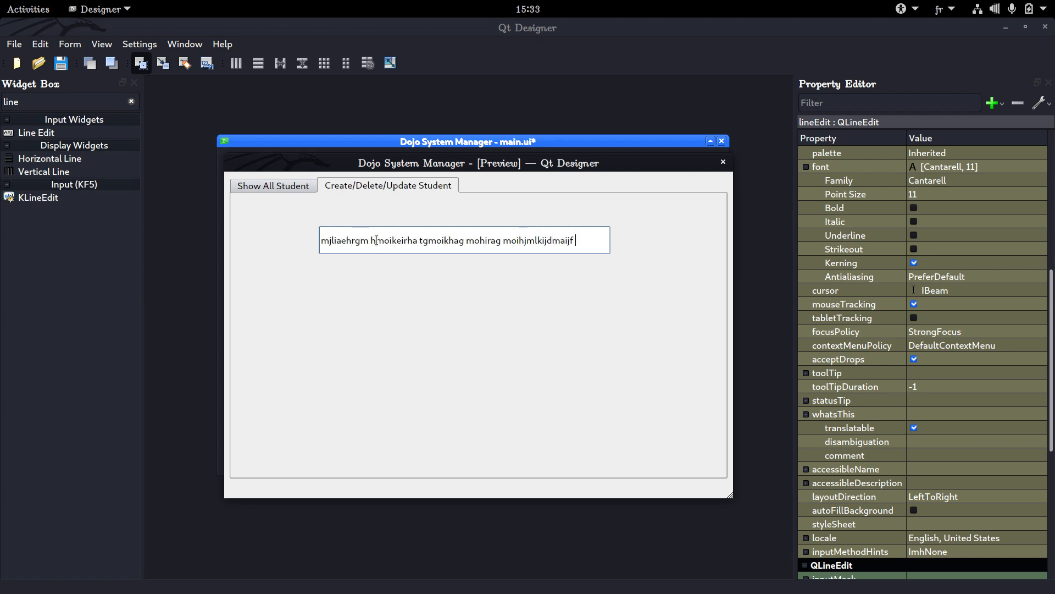
Switch between the preview's two tabs, clear the sample text and close the preview
key("ctrl+Tab")
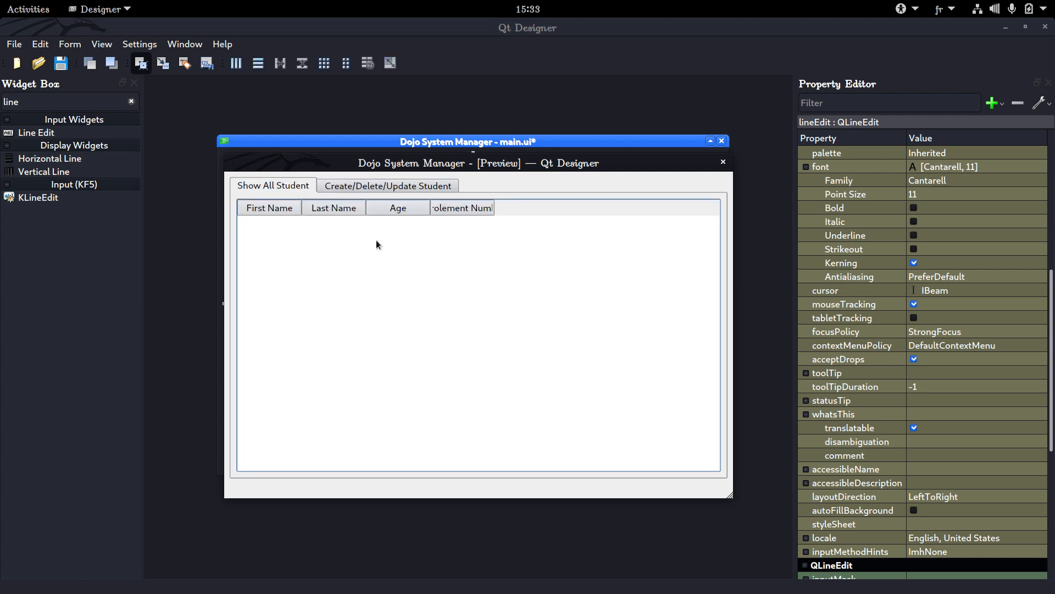
key("ctrl+Tab")
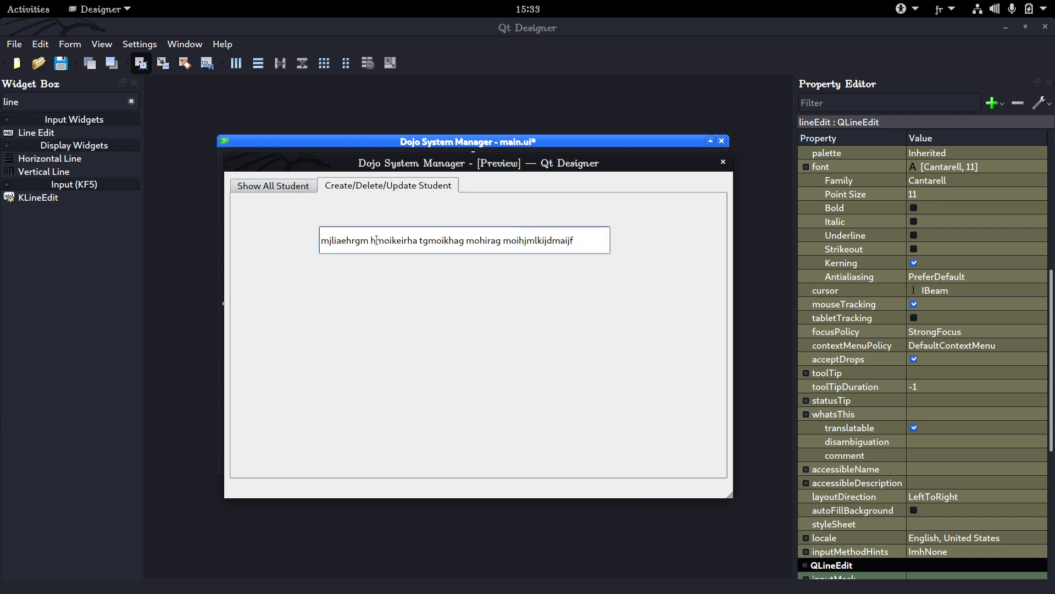
key("ctrl+a")
key("BackSpace")
key("ctrl+Tab")
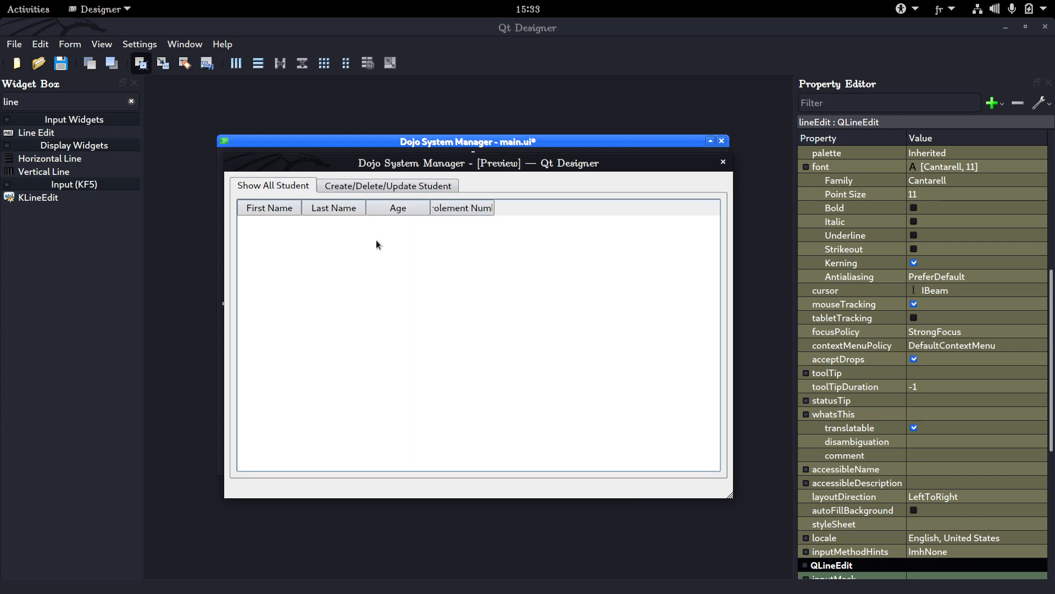
key("ctrl+Tab")
key("ctrl+Tab")
key("ctrl+Tab")
key("ctrl+Tab")
key("ctrl+Tab")
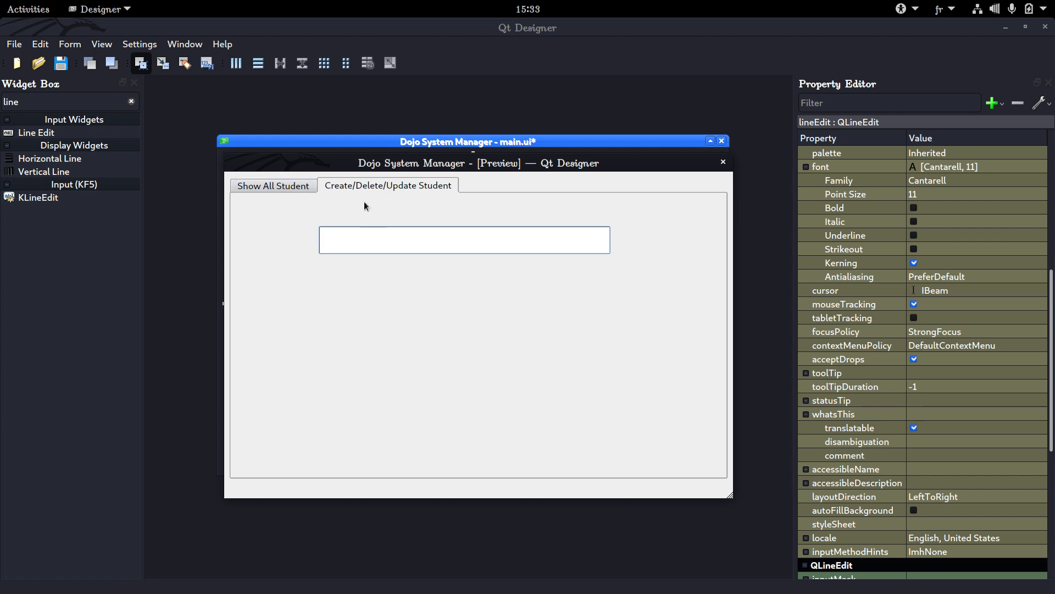
key("ctrl+Tab")
key("ctrl+Tab")
key("ctrl+Tab")
key("ctrl+Tab")
key("ctrl+Tab")
key("ctrl+Tab")
left_click(724, 161)
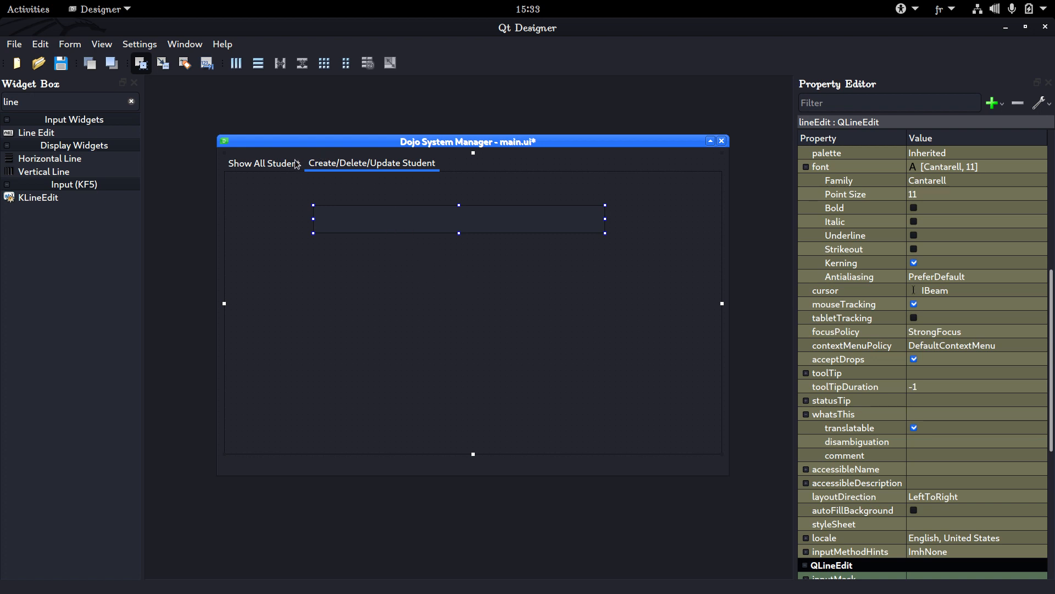
left_click(336, 167)
left_click(275, 163)
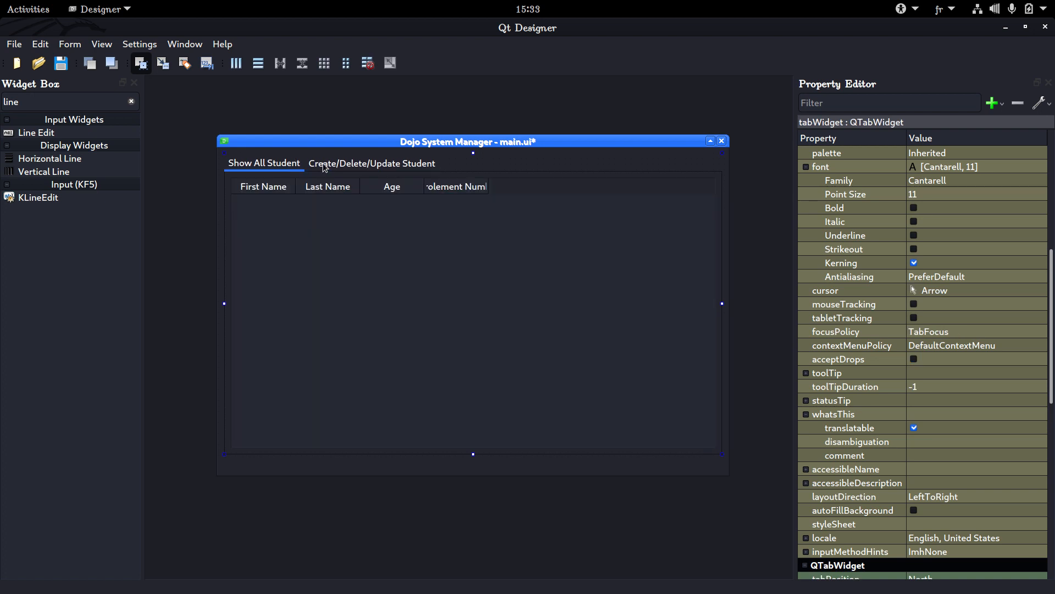
left_click(322, 163)
left_click(293, 165)
left_click(318, 170)
left_click(295, 166)
Narrow the line edit on the Create/Delete/Update Student page to about 351 pixels wide
left_click(329, 164)
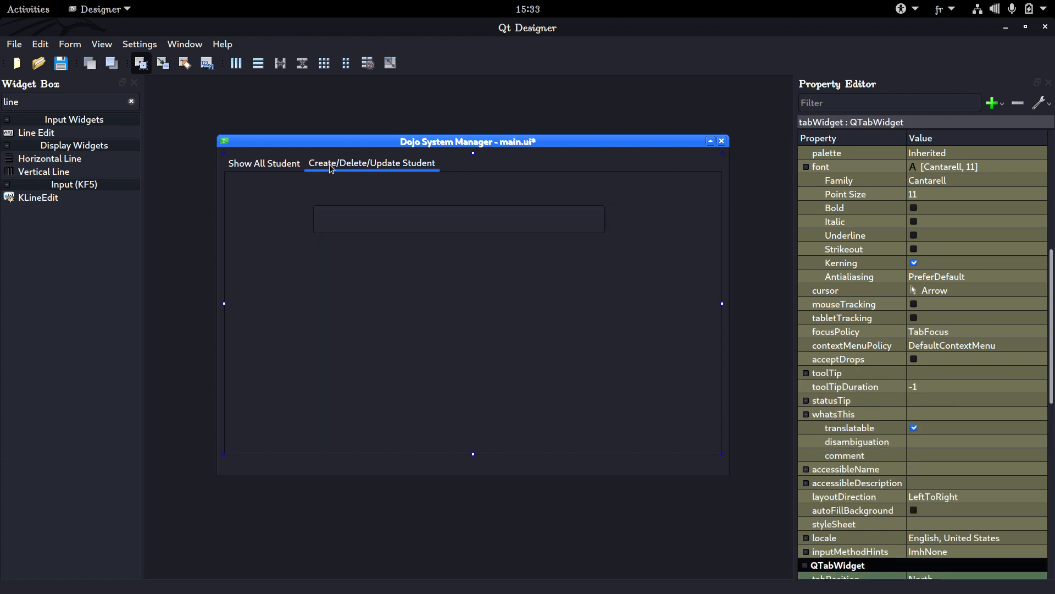
left_click(337, 226)
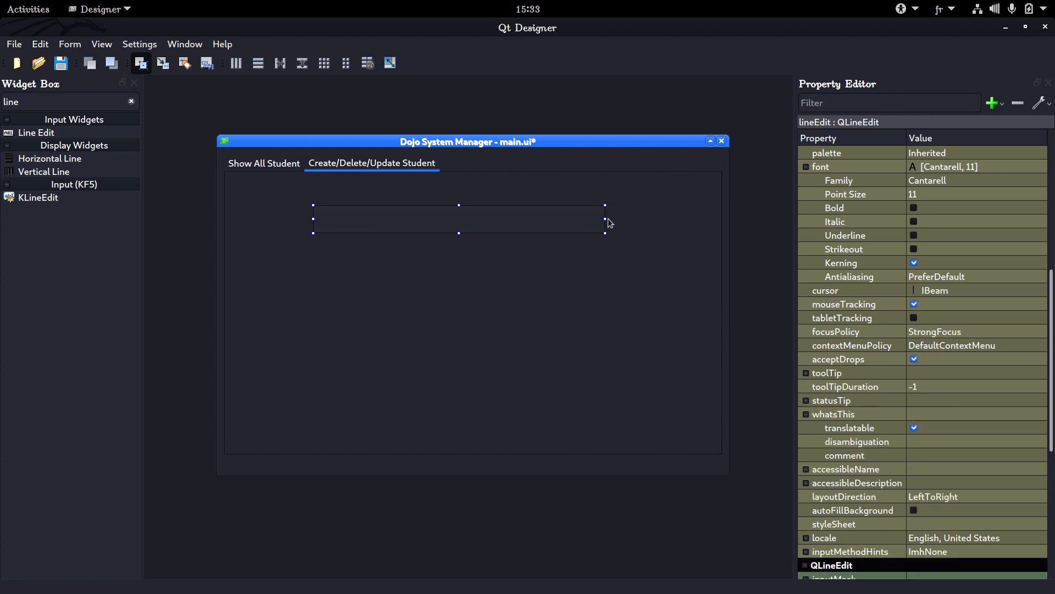
left_click_drag(605, 219, 505, 221)
scroll(846, 297, "down", 7)
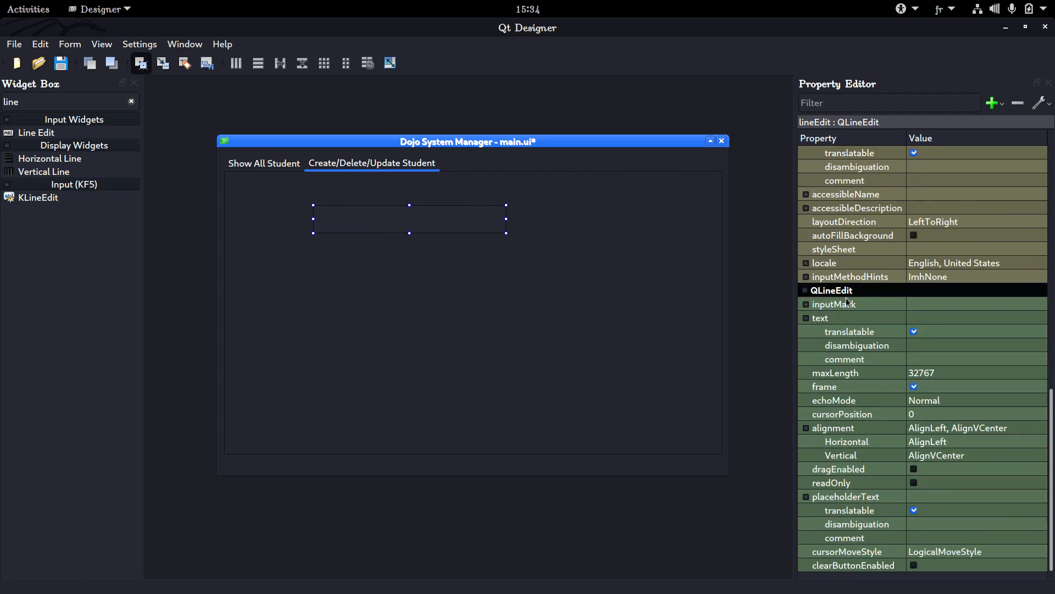
scroll(846, 297, "up", 15)
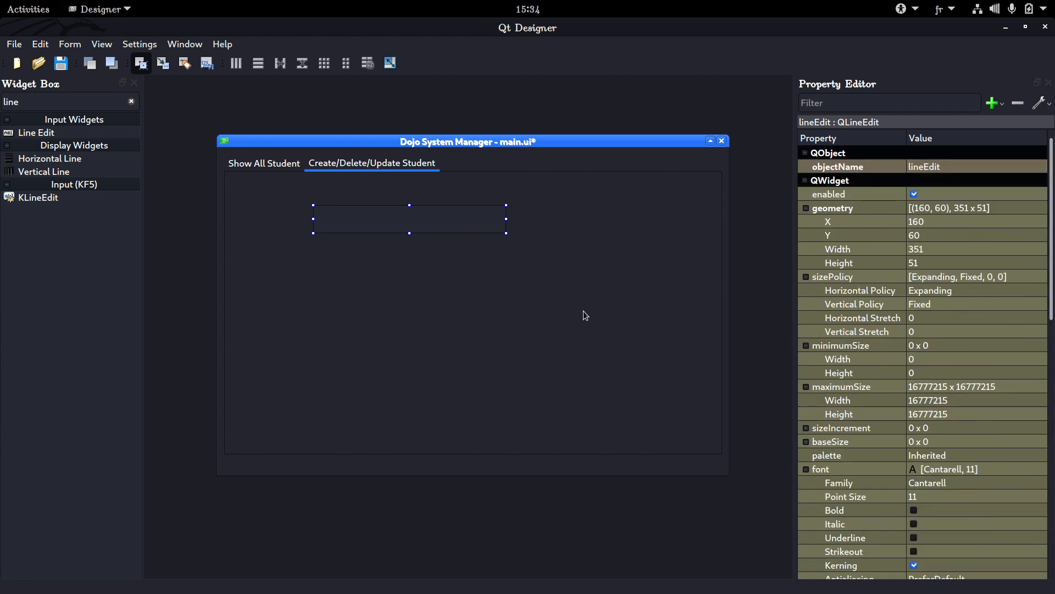
Examine the object names and properties of the tab widget, table widget, line edit and main window across both tabs
left_click(412, 237)
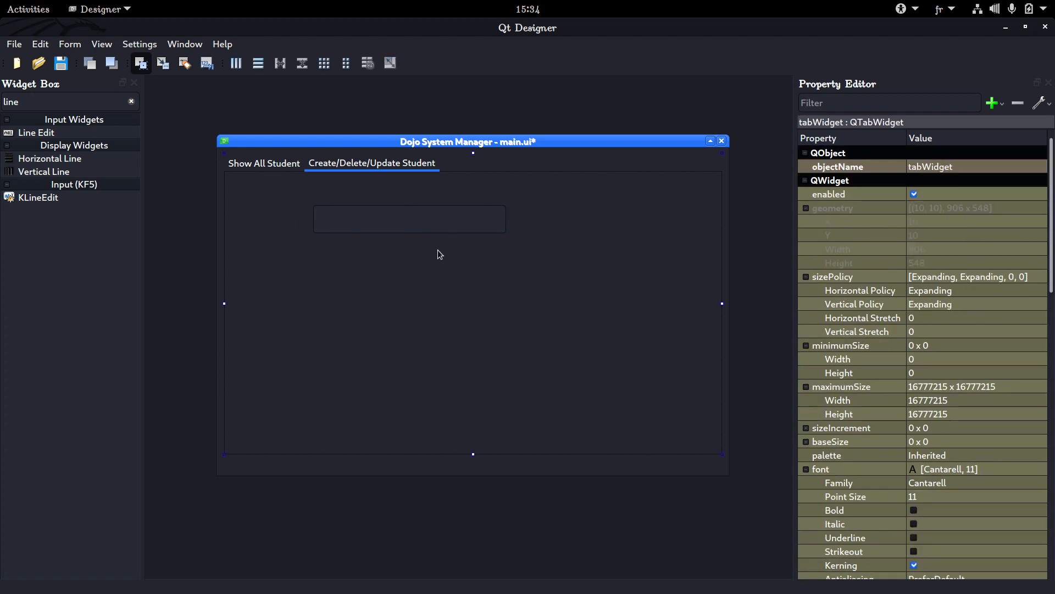
left_click(272, 167)
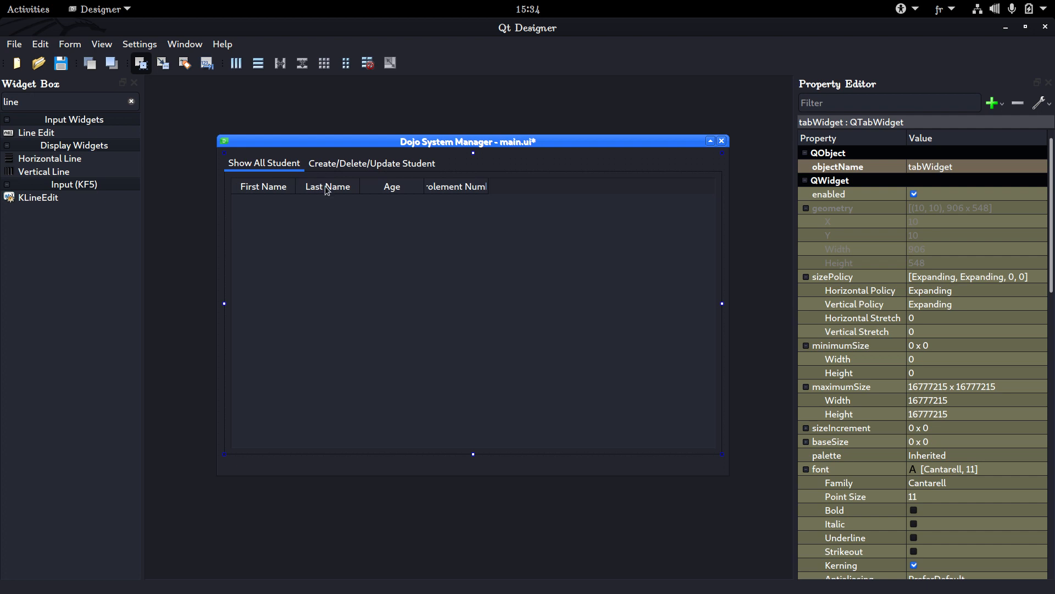
left_click(468, 207)
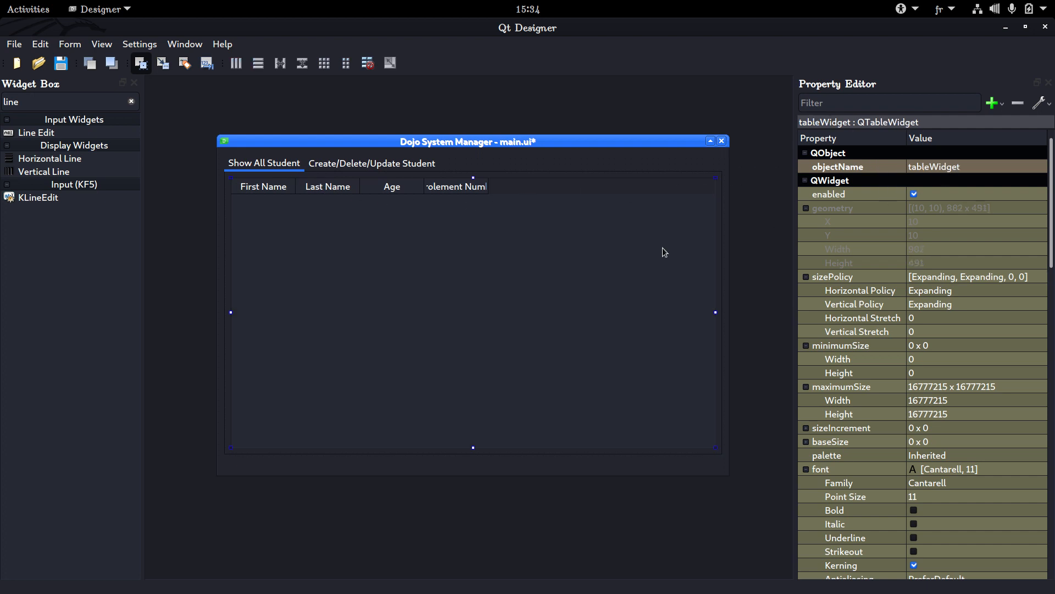
left_click(387, 174)
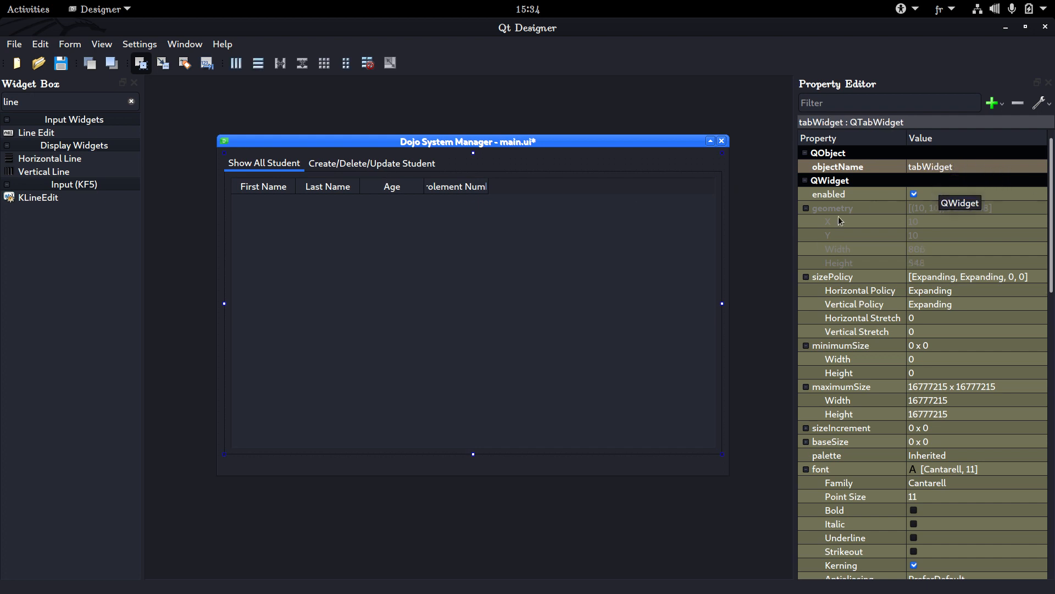
left_click(579, 275)
left_click(381, 173)
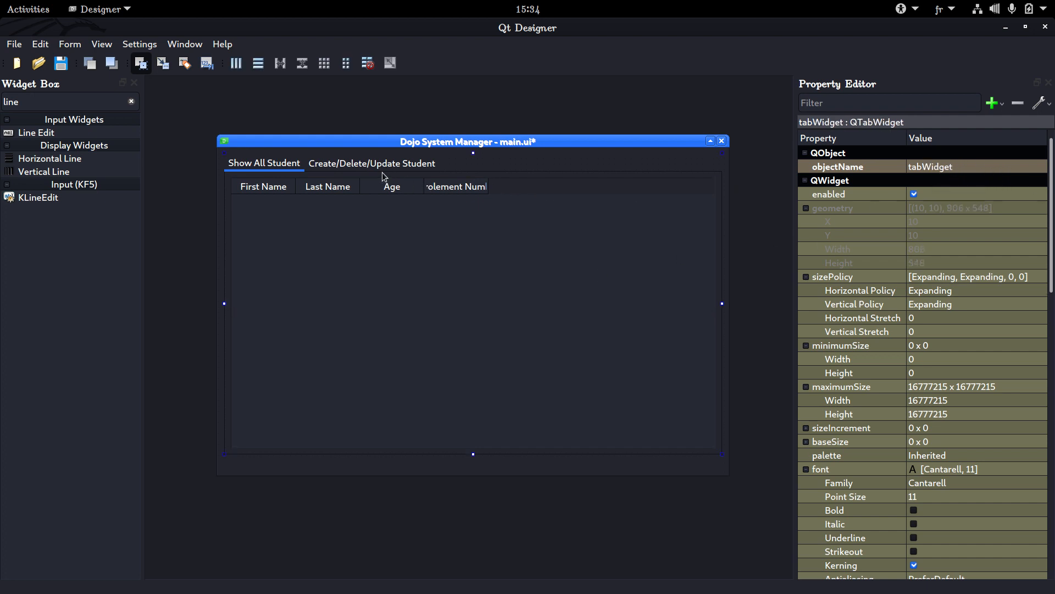
left_click(411, 163)
left_click(378, 218)
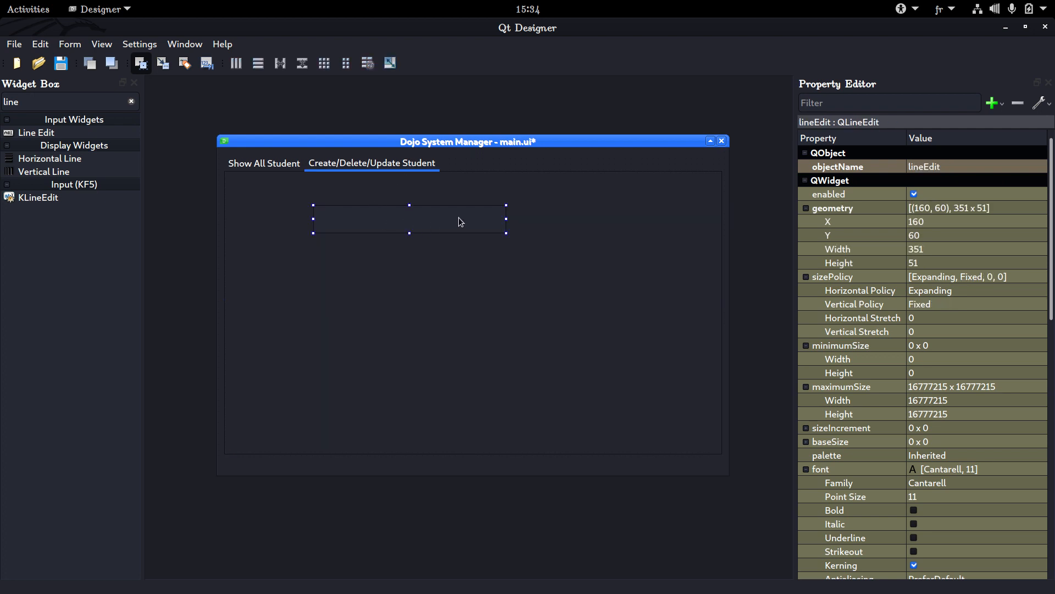
left_click(274, 164)
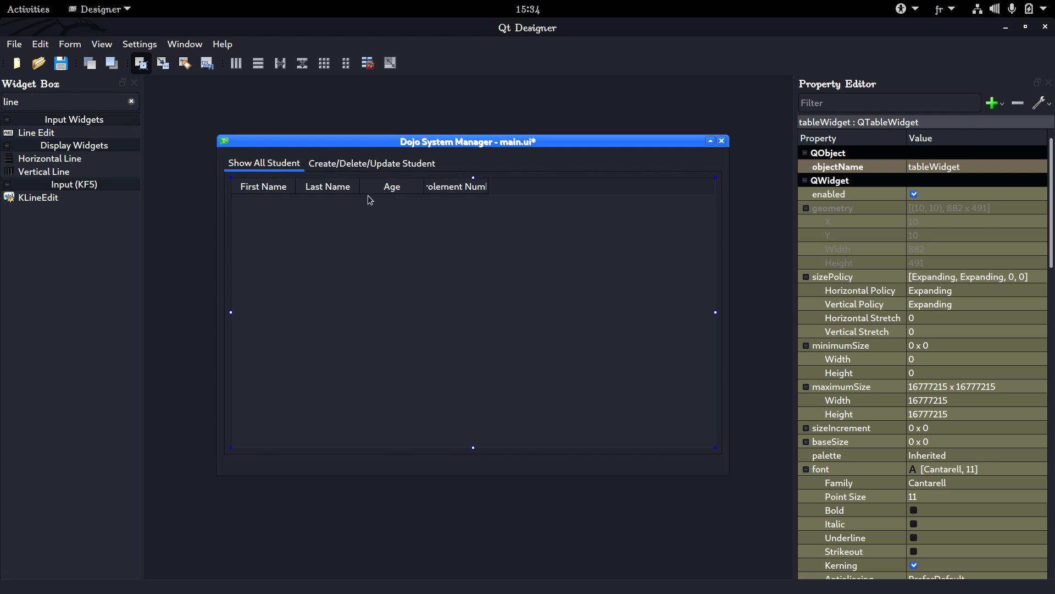
left_click(362, 164)
left_click(276, 161)
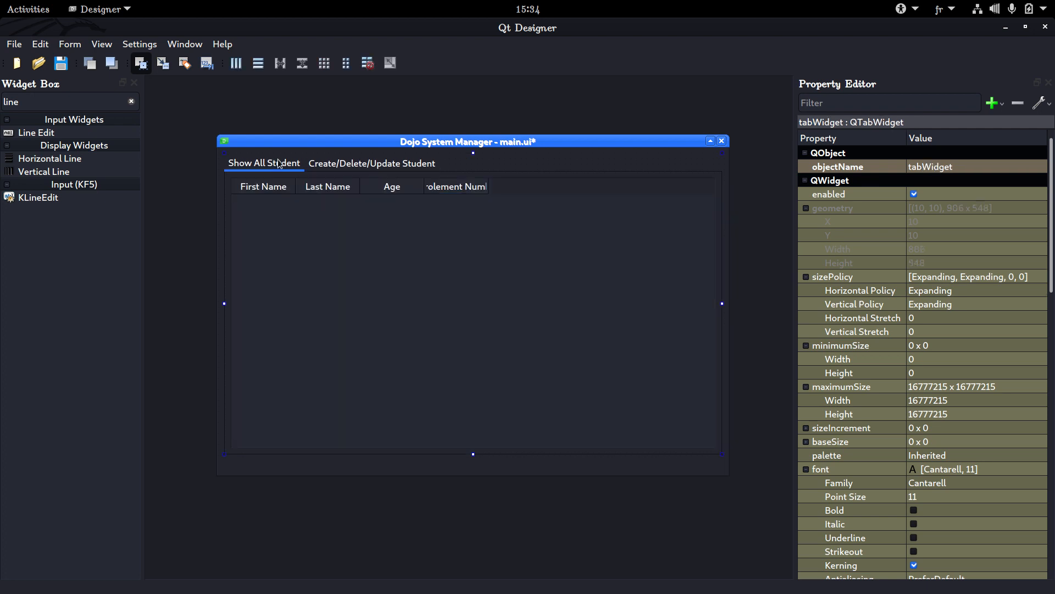
left_click(387, 165)
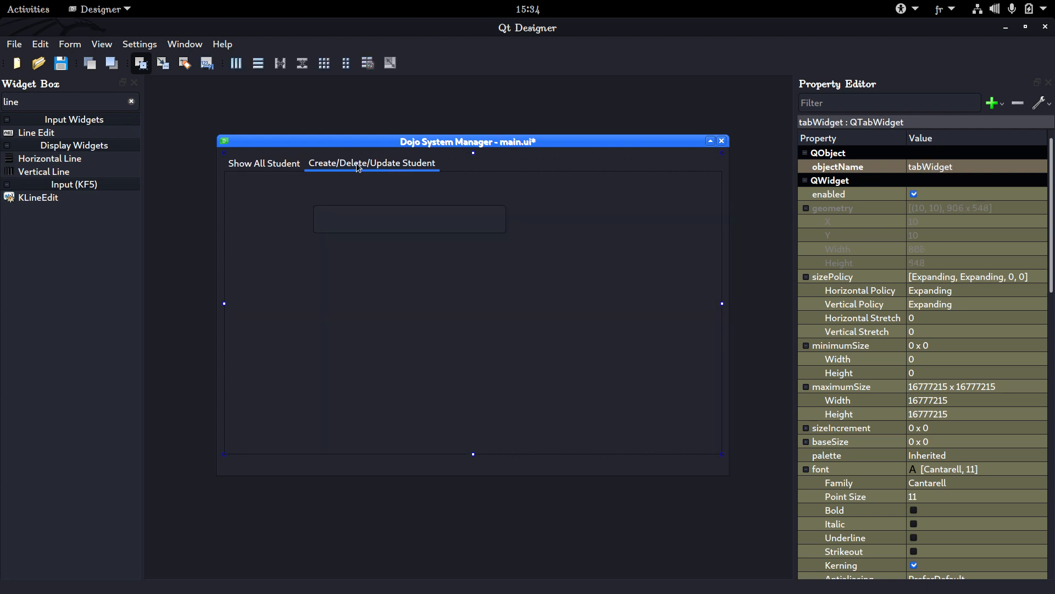
left_click(288, 165)
left_click(532, 151)
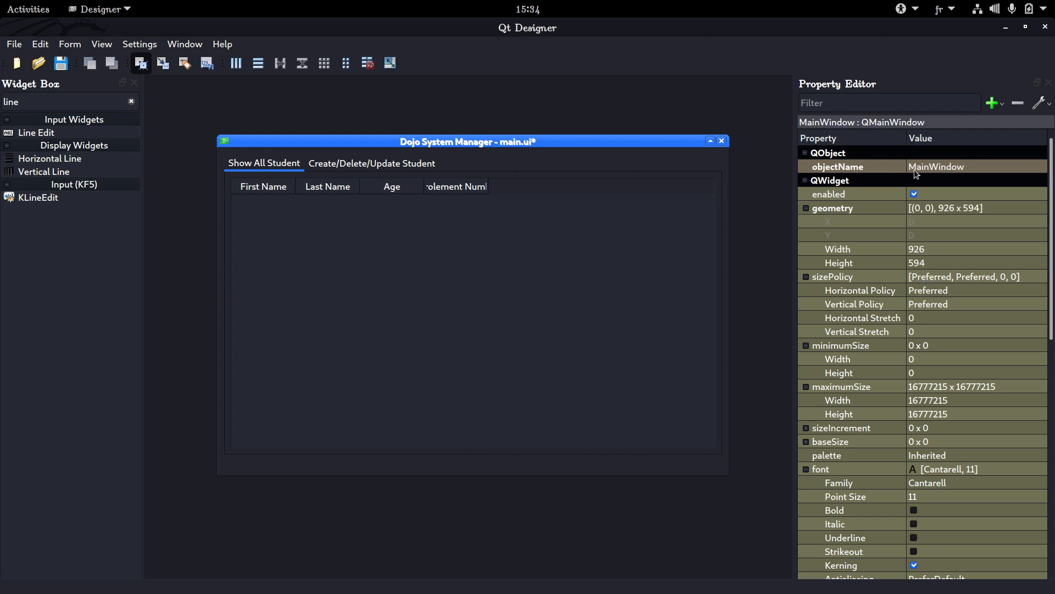
Examine the student table widget's properties down to the Header section and widen the property name column to show full names
left_click(479, 251)
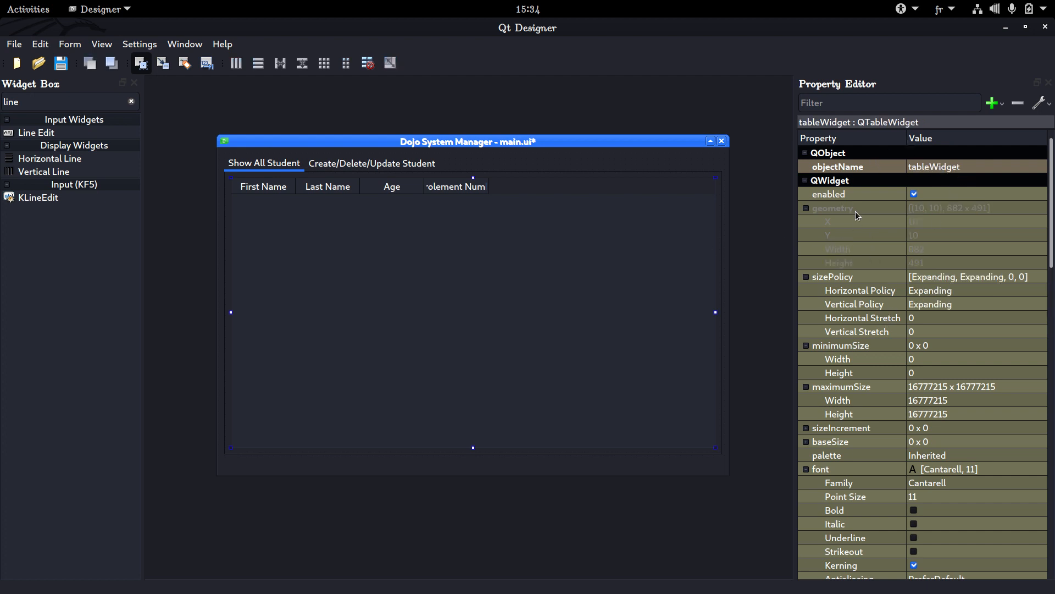
scroll(846, 189, "down", 20)
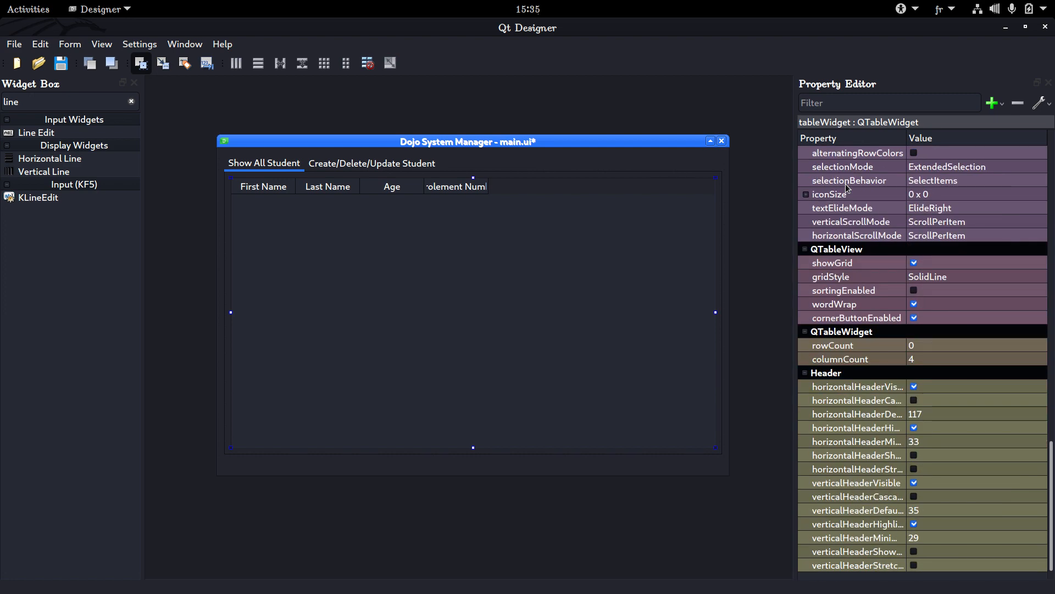
scroll(847, 189, "up", 15)
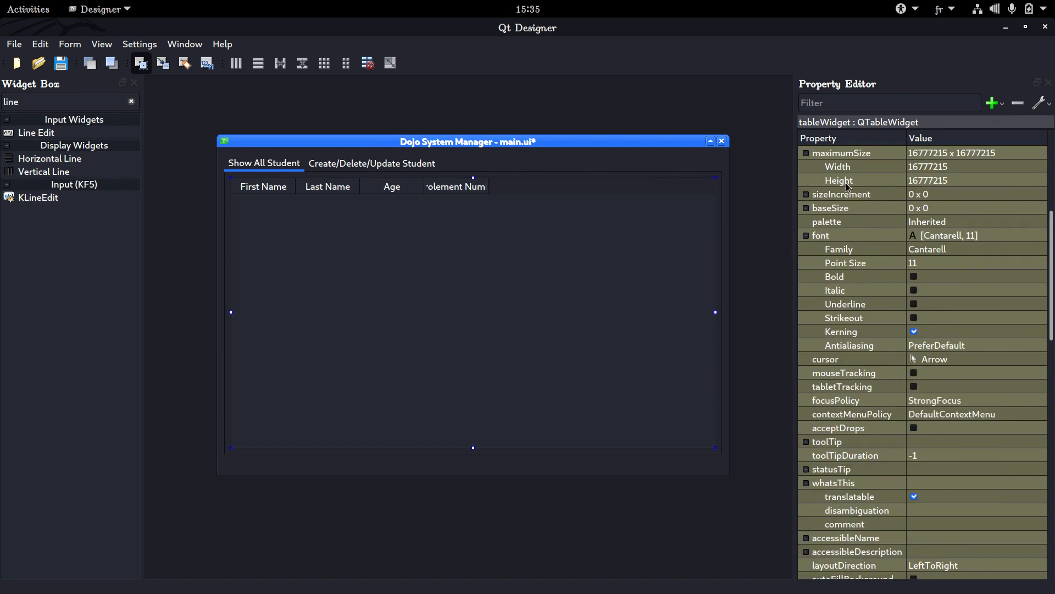
scroll(845, 182, "up", 6)
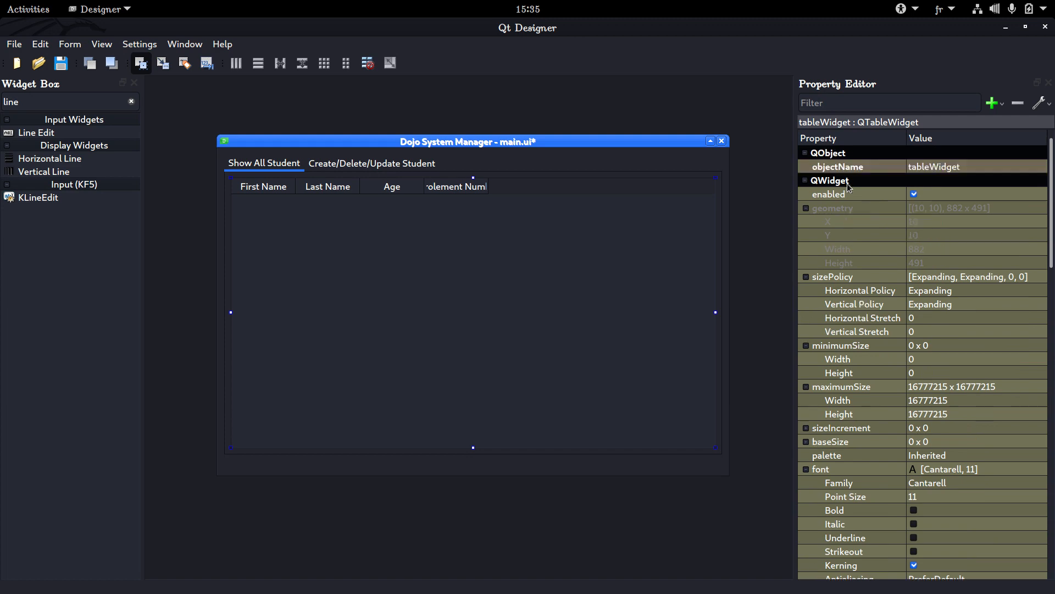
scroll(848, 187, "down", 18)
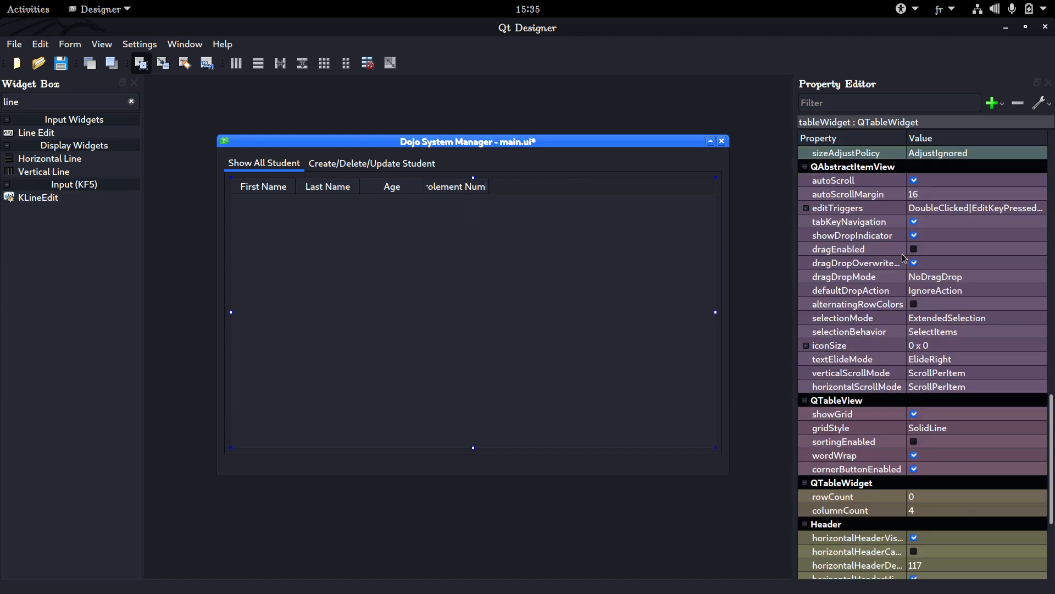
scroll(904, 258, "down", 4)
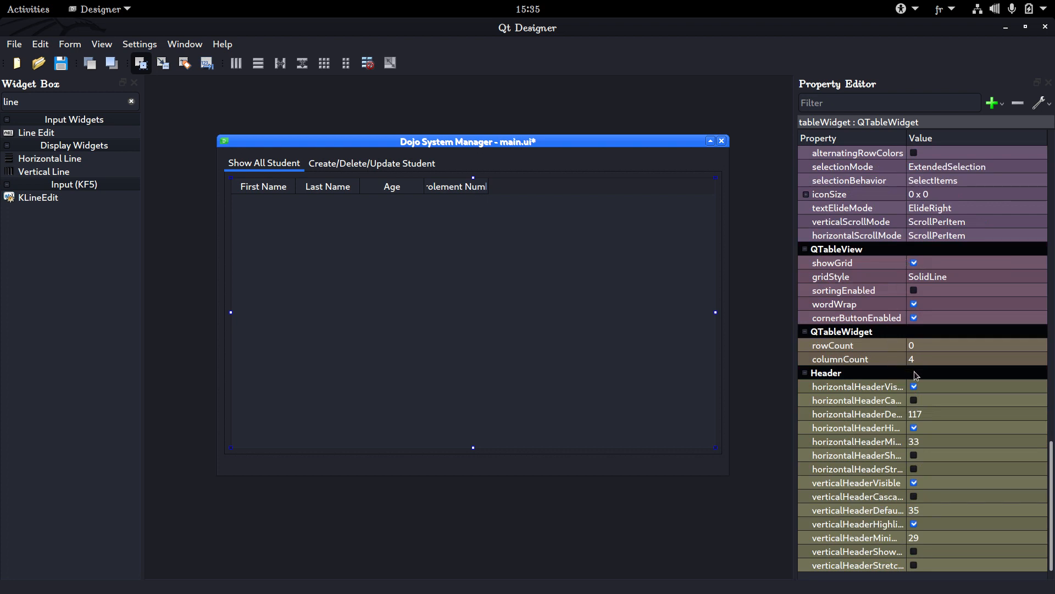
left_click_drag(907, 137, 1006, 146)
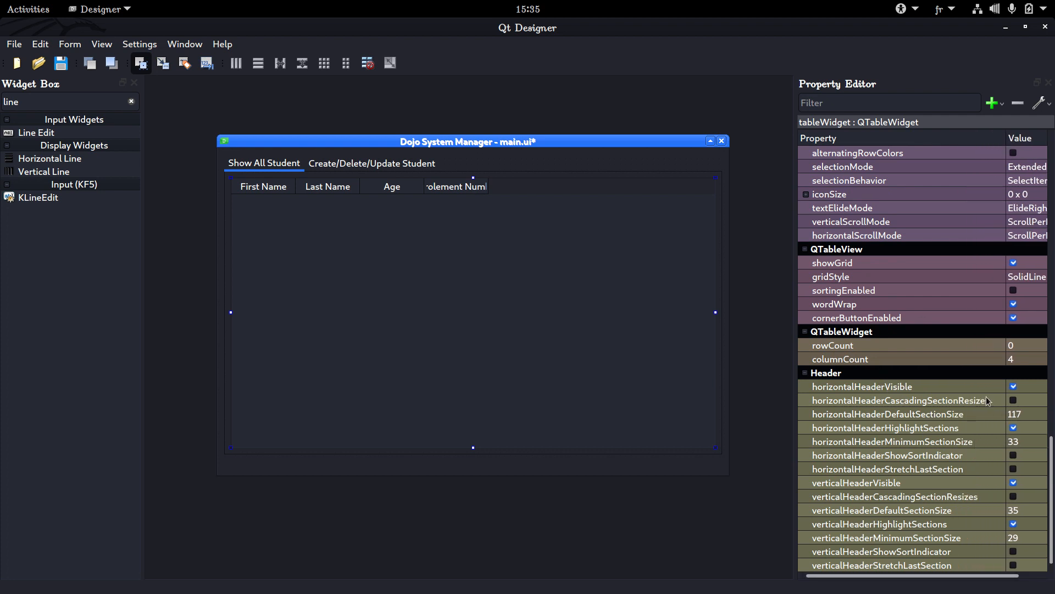
Toggle the table's horizontalHeaderVisible property off and on repeatedly to compare its effect, leaving it enabled
left_click(1014, 386)
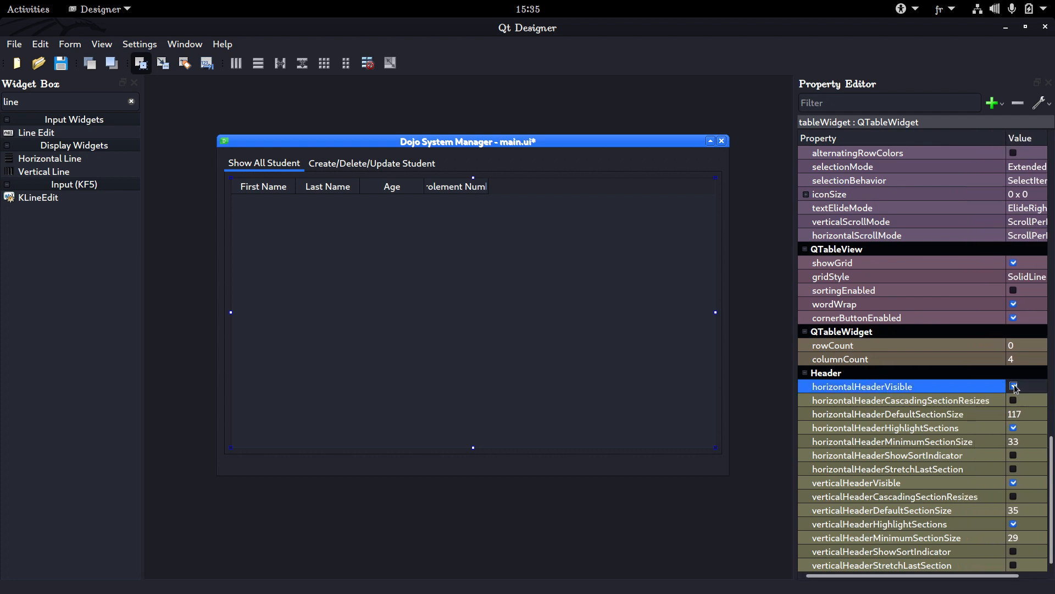
left_click(990, 386)
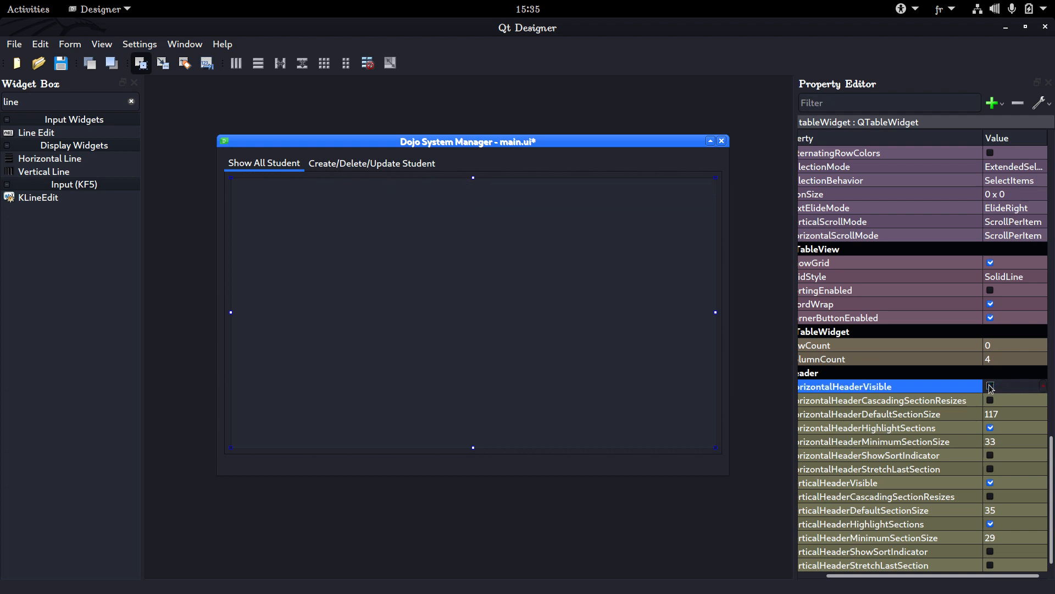
left_click(990, 386)
left_click(990, 386)
left_click(990, 387)
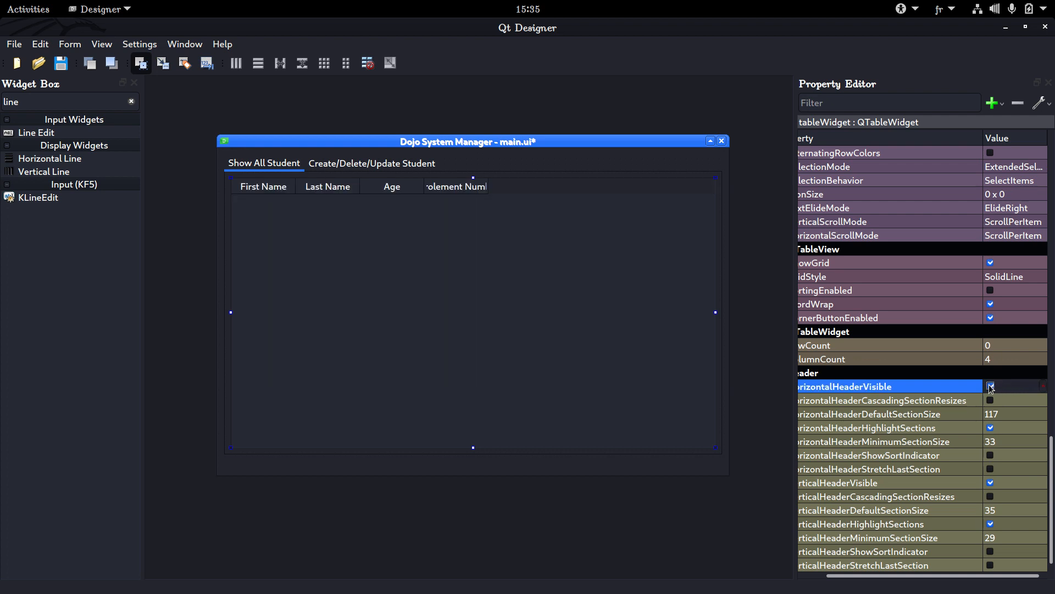
left_click(989, 386)
left_click(990, 387)
left_click(990, 387)
left_click(990, 387)
left_click(990, 387)
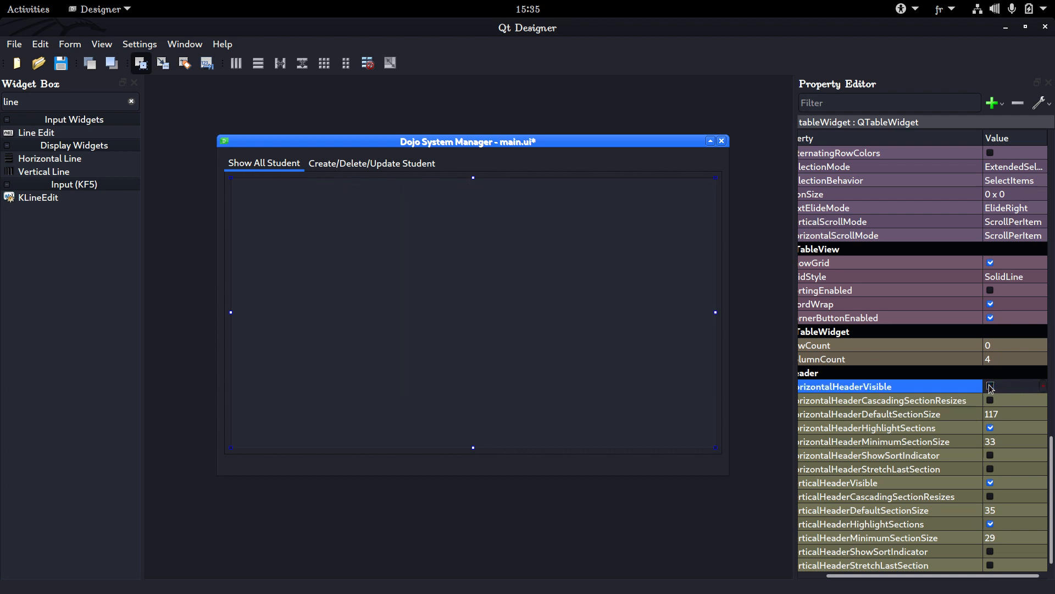
left_click(990, 387)
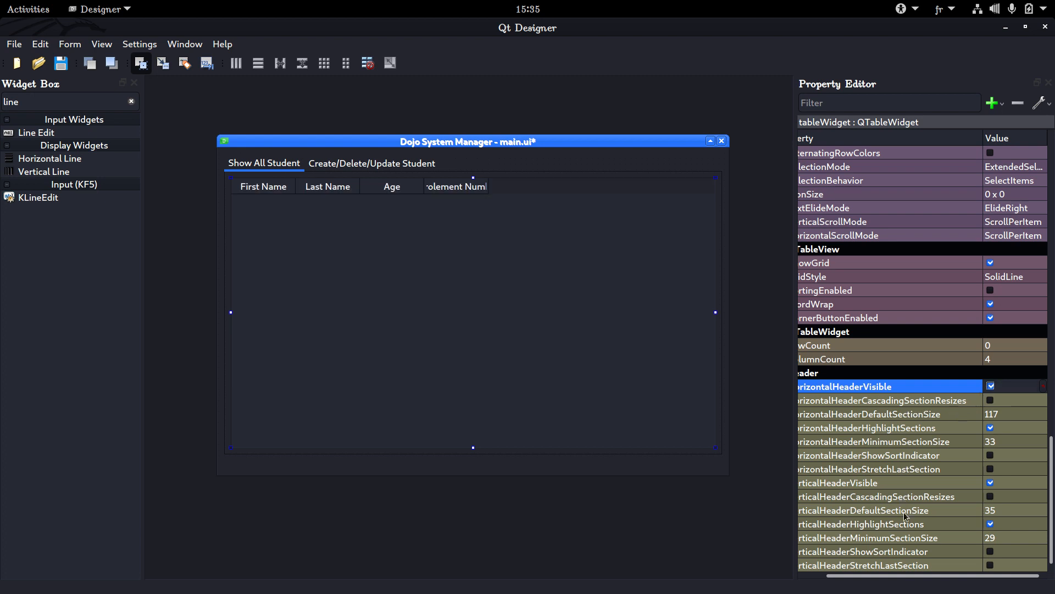
left_click(879, 570)
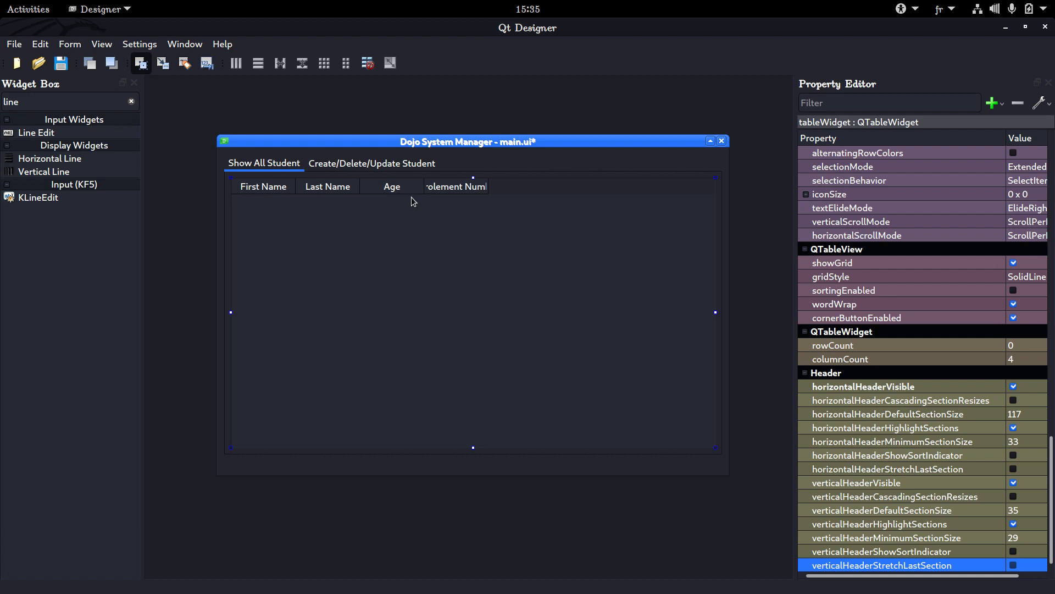
left_click(1016, 387)
left_click(991, 386)
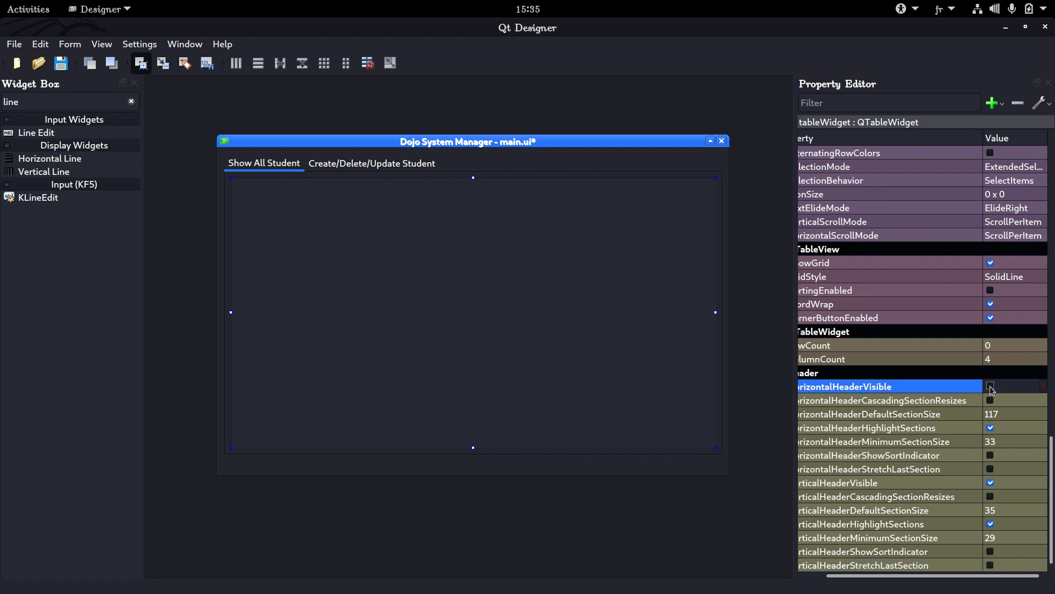
left_click(991, 386)
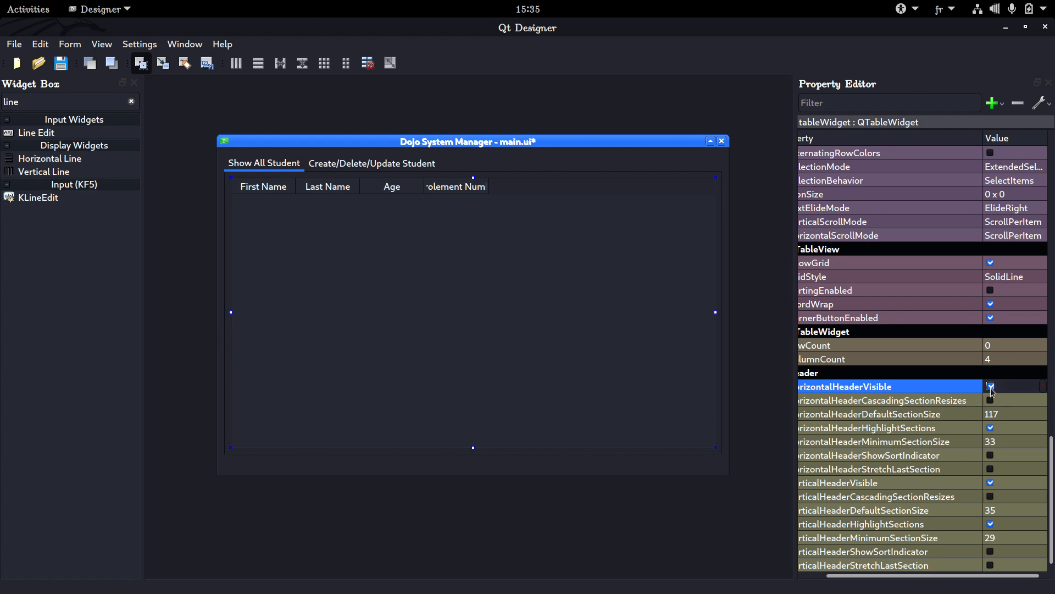
Try the table's verticalHeaderStretchLastSection property on and off, leaving it disabled
left_click_drag(937, 573, 917, 574)
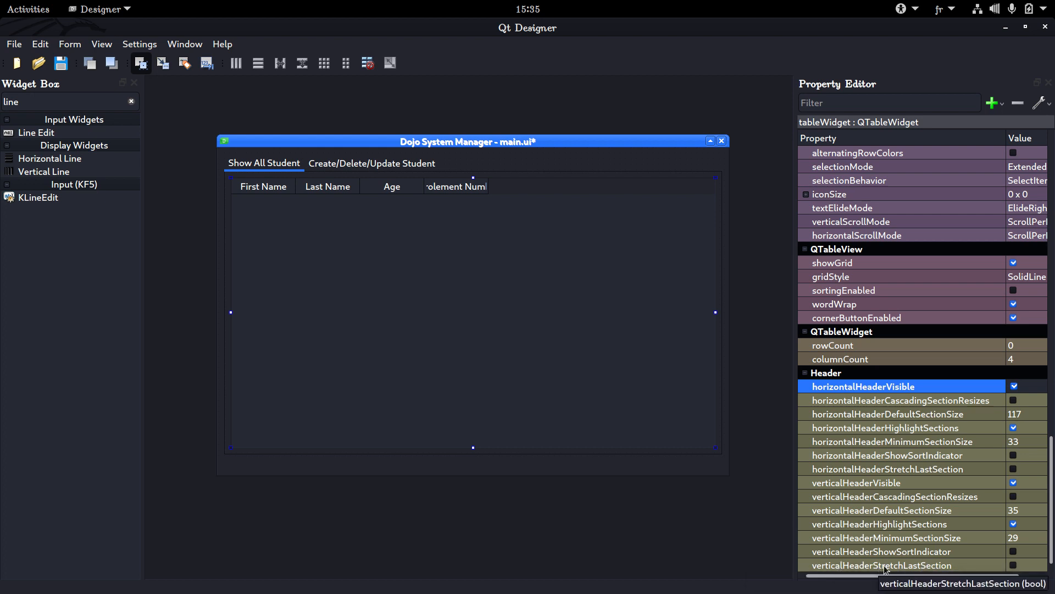
left_click(1014, 566)
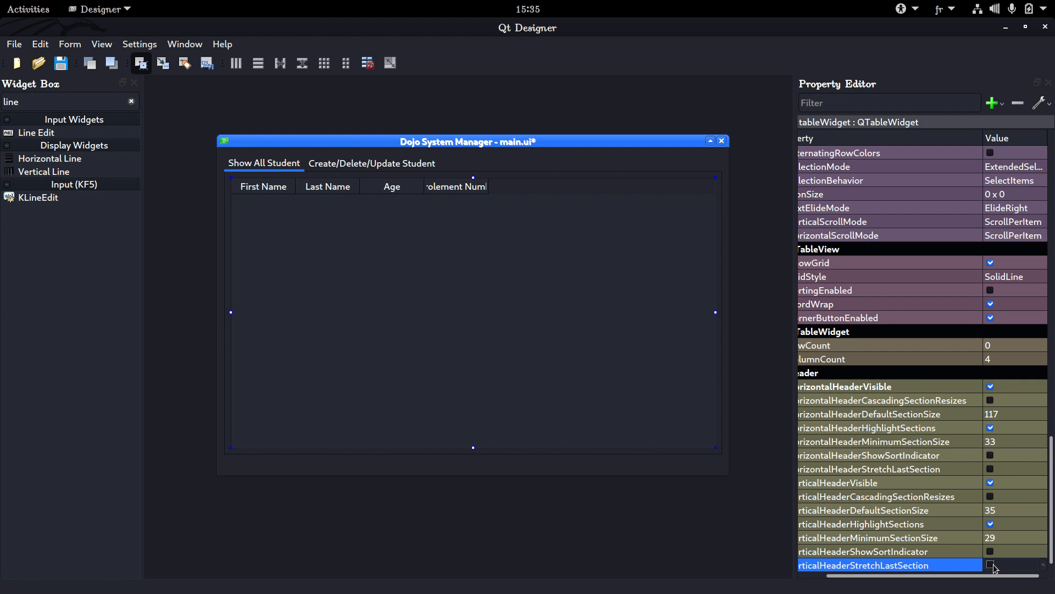
left_click(991, 565)
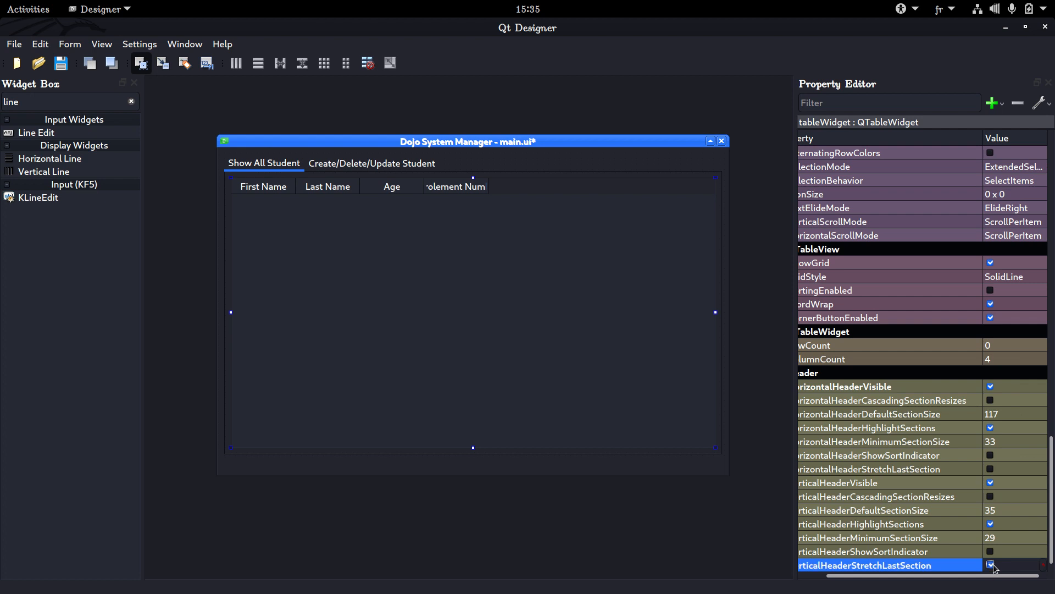
left_click(993, 564)
left_click(993, 564)
left_click(993, 565)
left_click(993, 565)
left_click(994, 565)
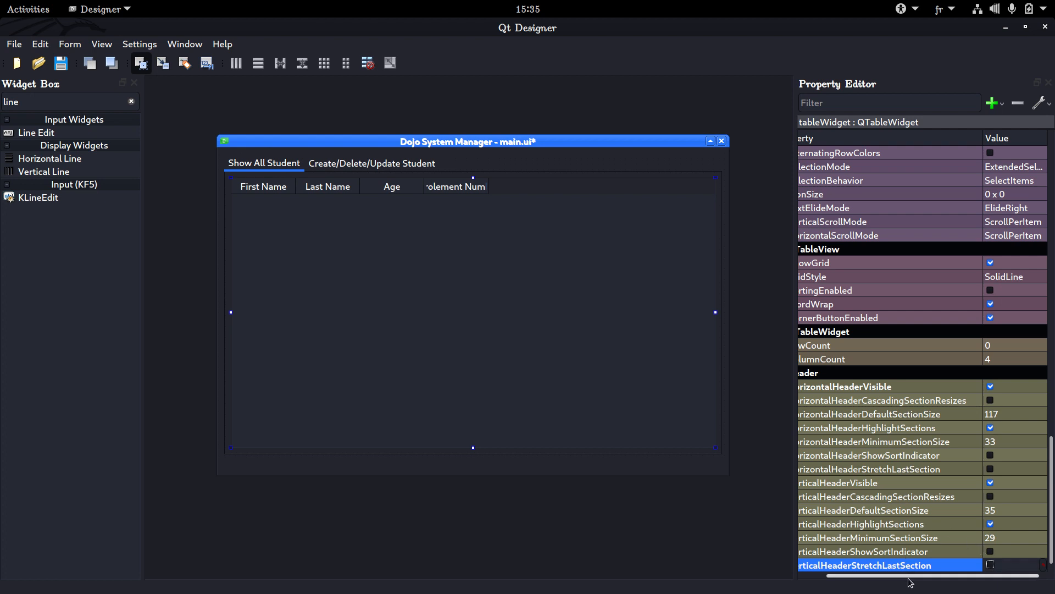
Enable horizontalHeaderStretchLastSection so the table's Enrolement Number column fills the remaining width
left_click_drag(907, 575, 858, 574)
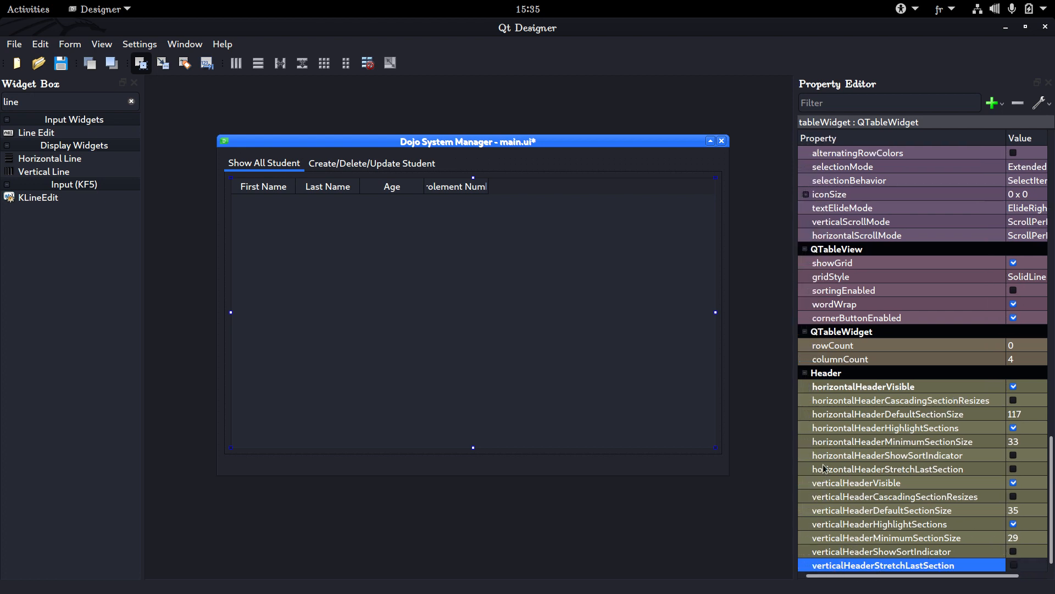
left_click(1015, 469)
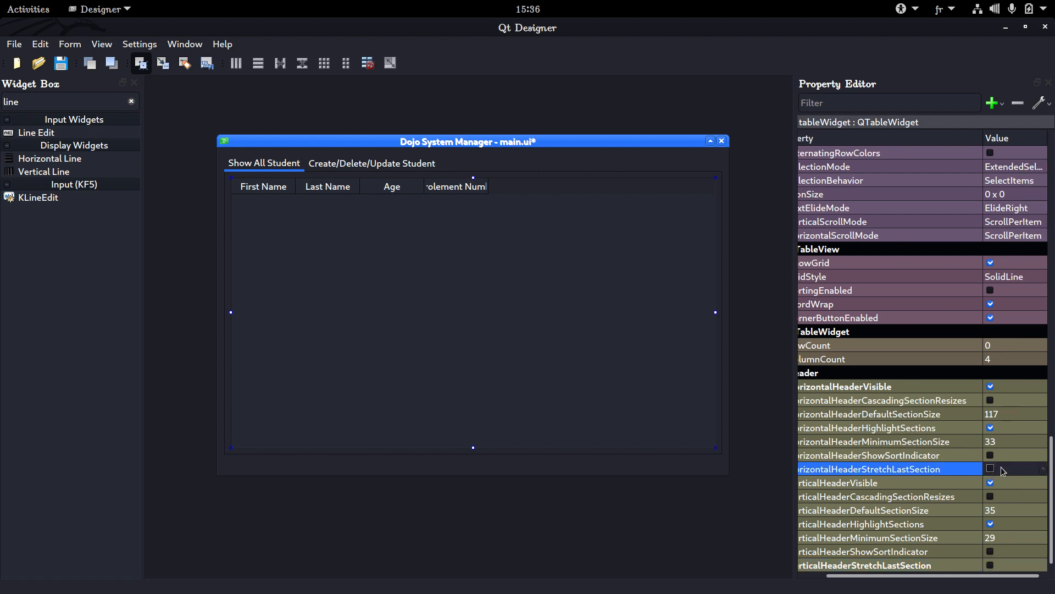
left_click(991, 469)
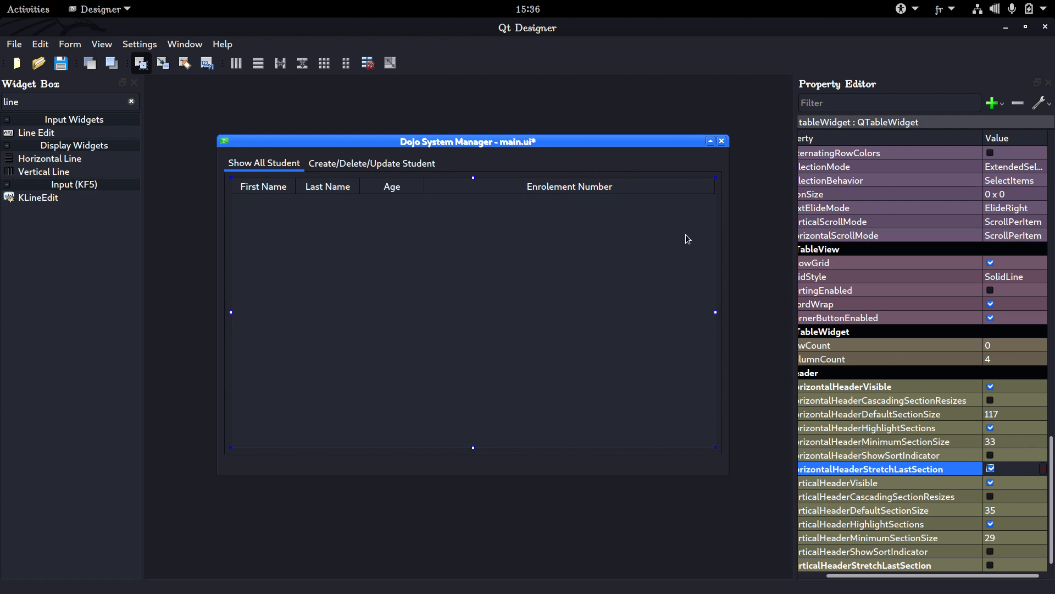
right_click(611, 187)
left_click(522, 249)
scroll(929, 574, "left", 3)
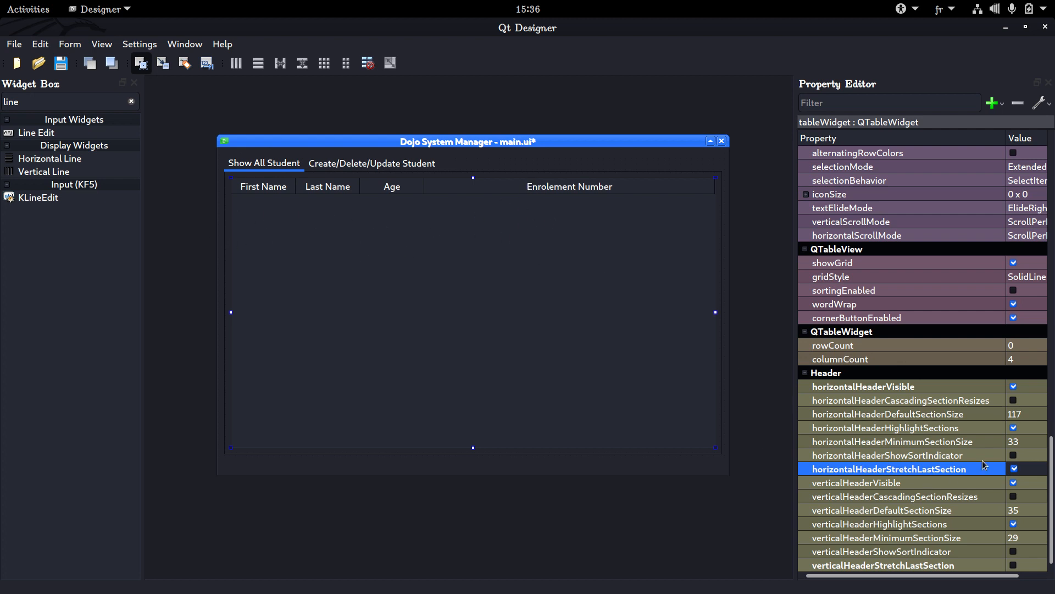
left_click(1011, 470)
left_click(1011, 469)
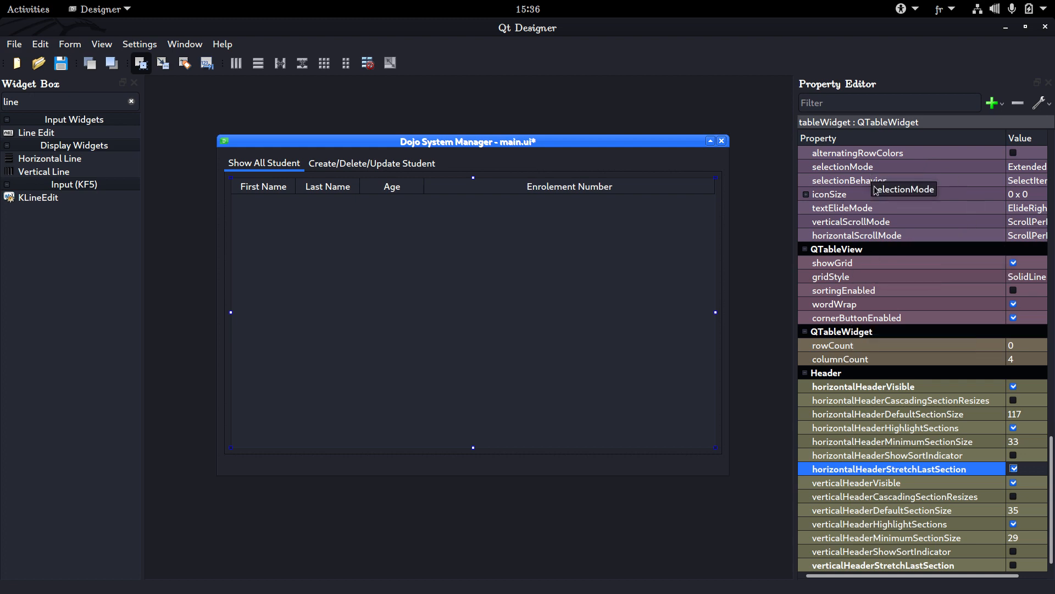
Widen the Property Editor slightly and save the main.ui form
scroll(904, 231, "up", 15)
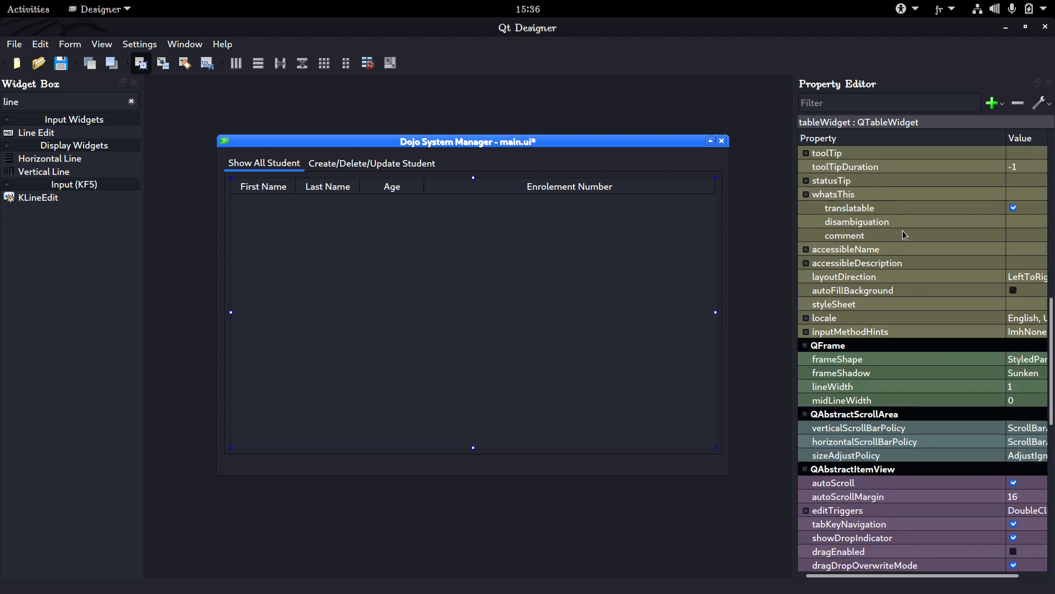
scroll(866, 187, "up", 5)
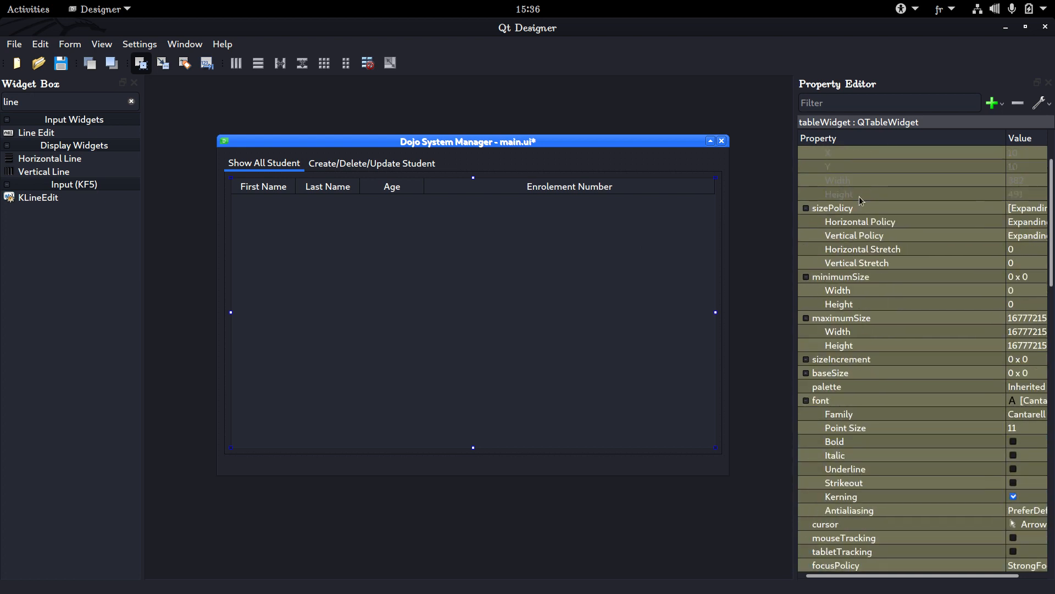
left_click_drag(796, 226, 771, 220)
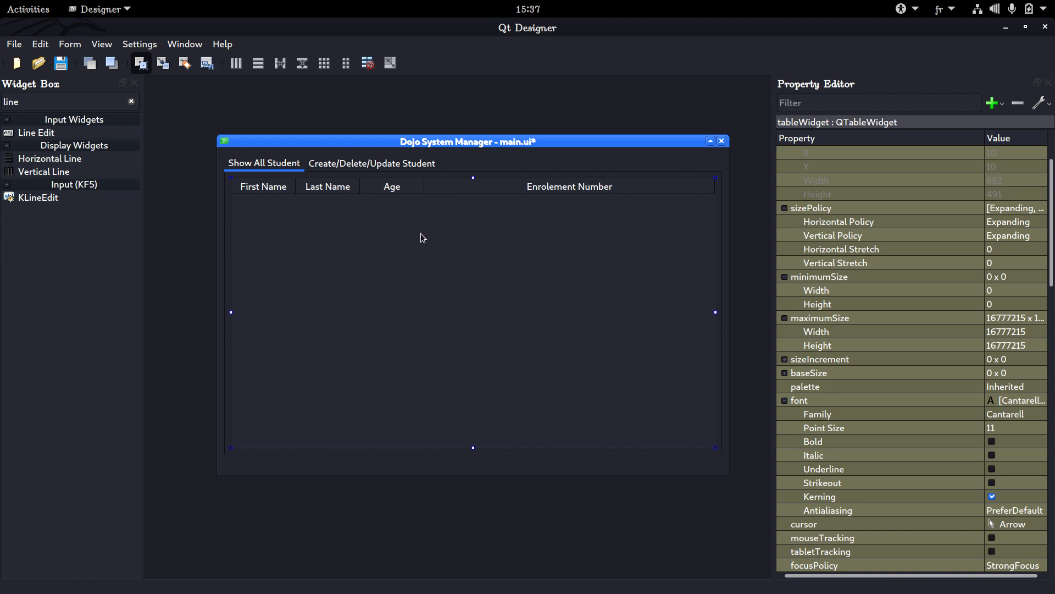
key("ctrl+s")
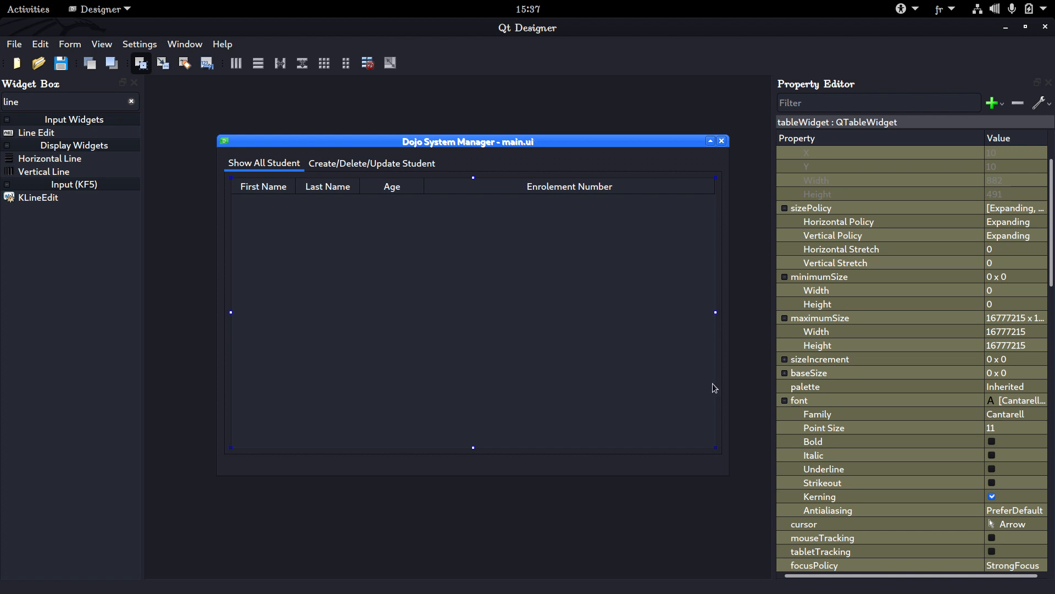
left_click_drag(902, 576, 951, 585)
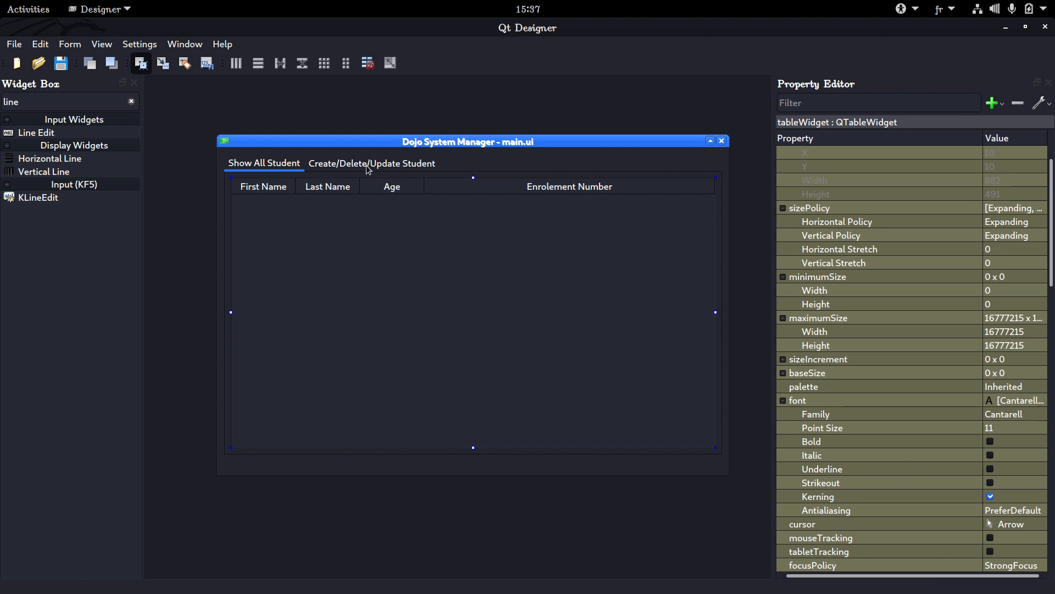
Switch between the form's two tabs and inspect the line edit on the Create/Delete/Update Student page
left_click(388, 168)
left_click(264, 163)
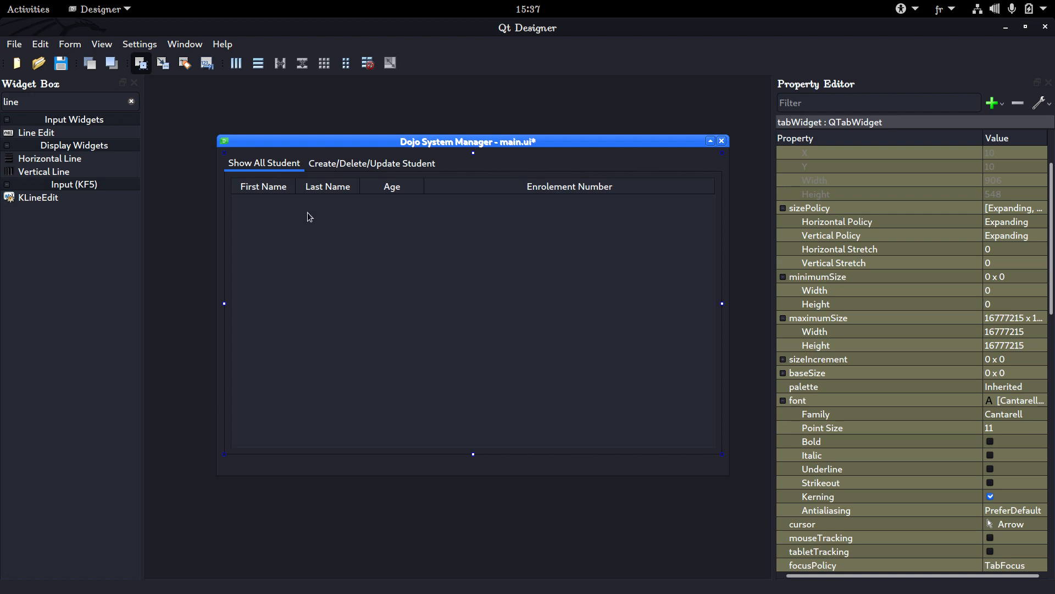
left_click(349, 164)
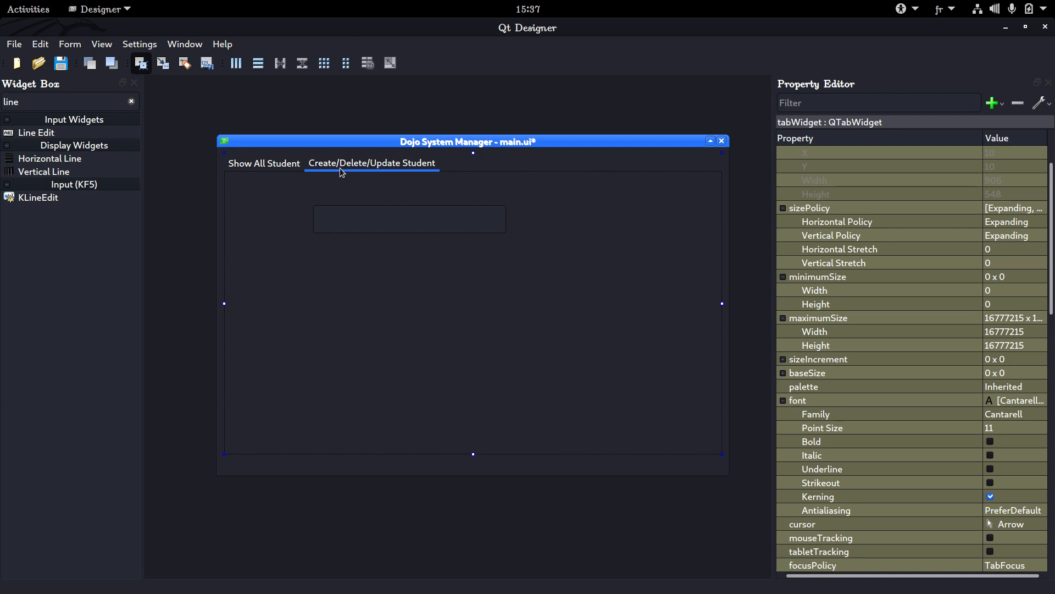
left_click(342, 209)
left_click(340, 253)
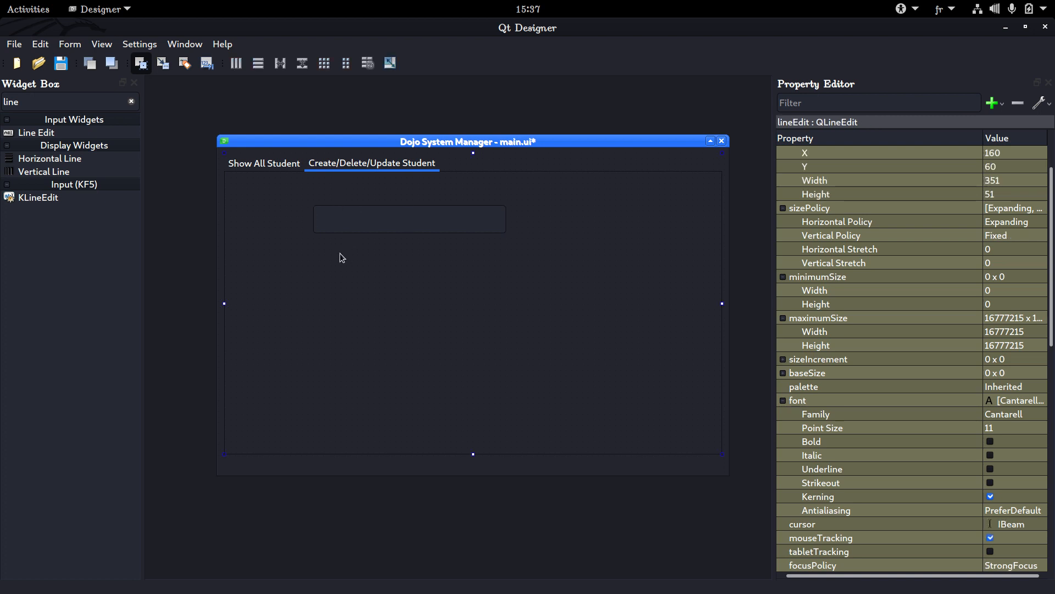
Select the line edit on the Create/Delete/Update Student page and widen the Property Editor's Value column
left_click(357, 228)
left_click(349, 234)
left_click(358, 212)
scroll(855, 189, "up", 2)
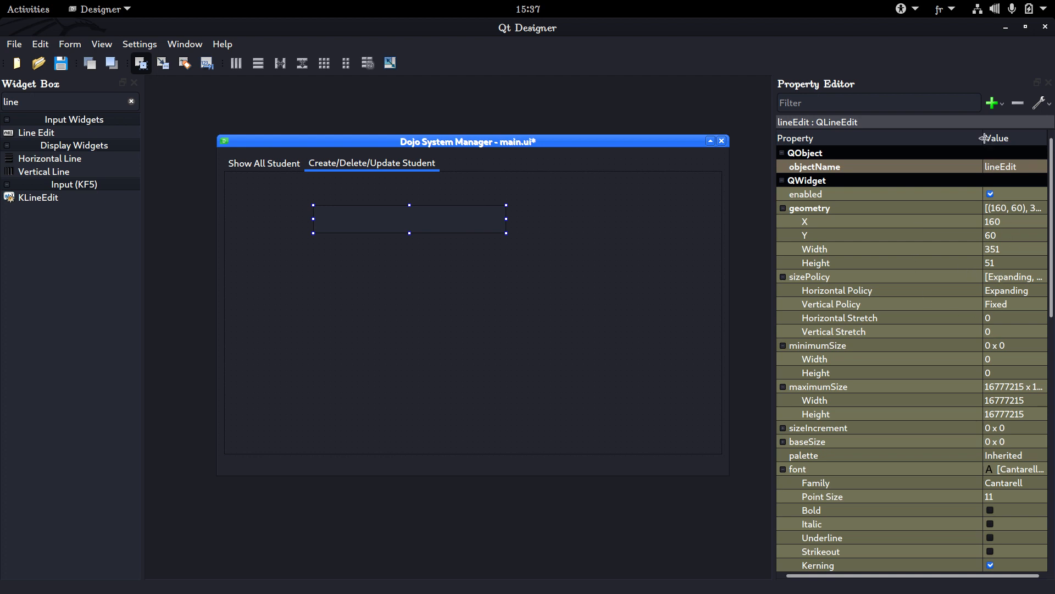
left_click_drag(986, 140, 889, 140)
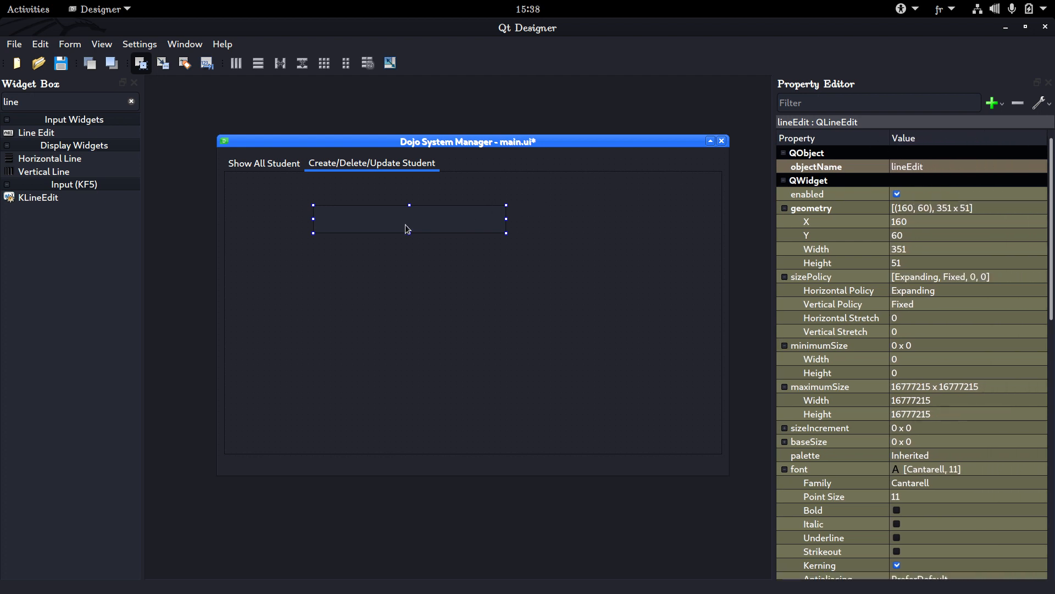
Set the line edit's geometry to a width of 400 and a height of 50
left_click(913, 249)
scroll(914, 248, "up", 20)
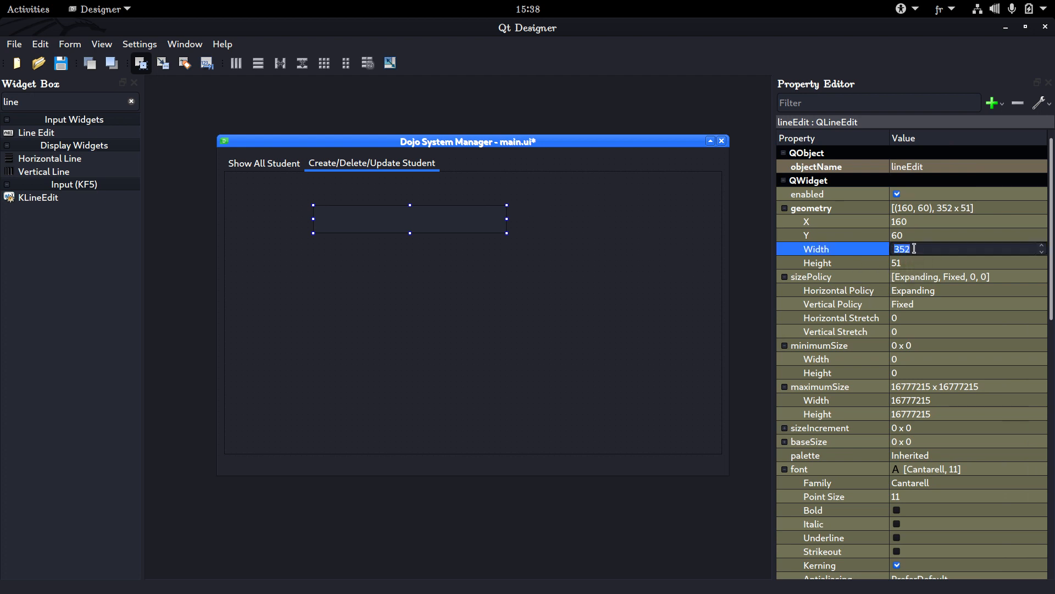
scroll(914, 248, "up", 20)
scroll(914, 248, "down", 20)
scroll(914, 249, "down", 20)
left_click(908, 263)
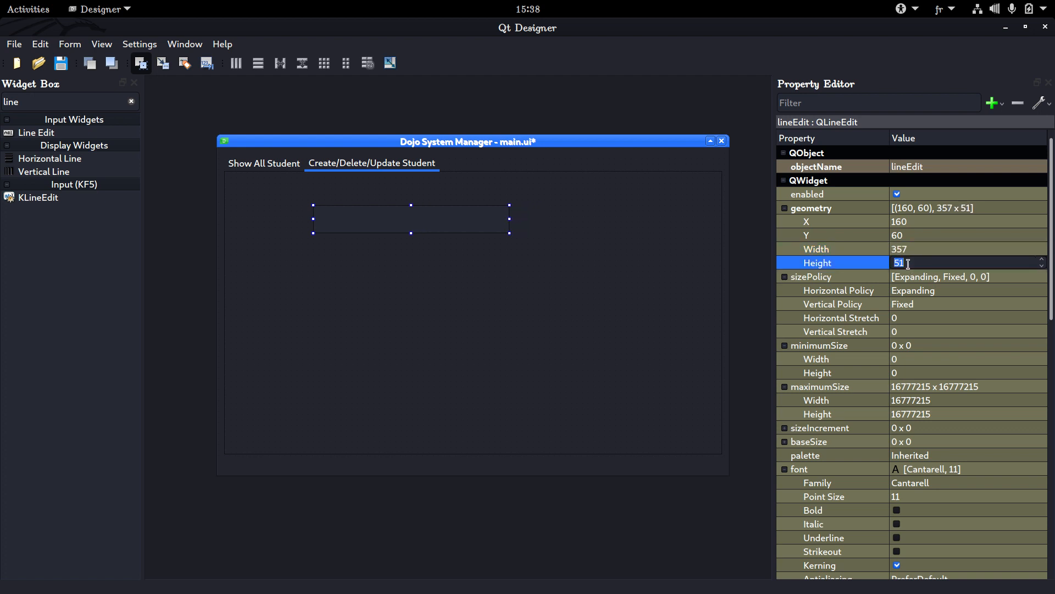
type("50")
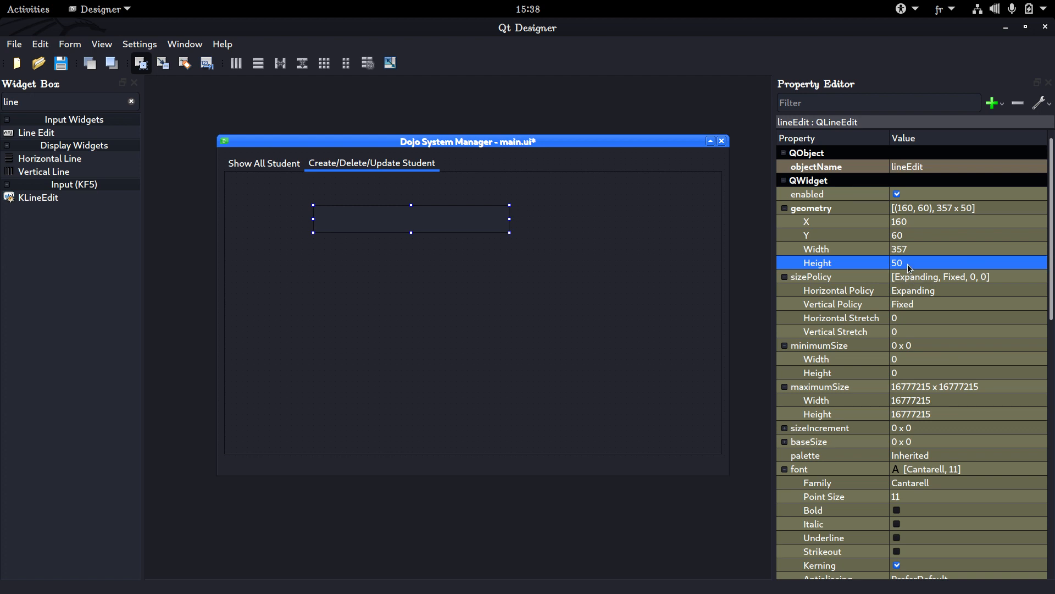
left_click(928, 247)
type("400")
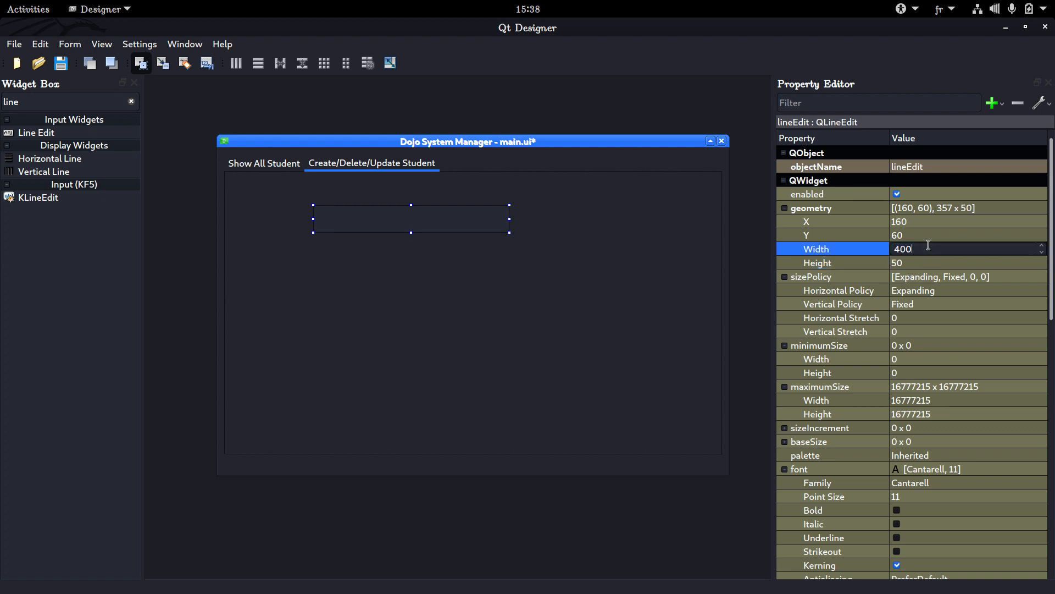
key("Return")
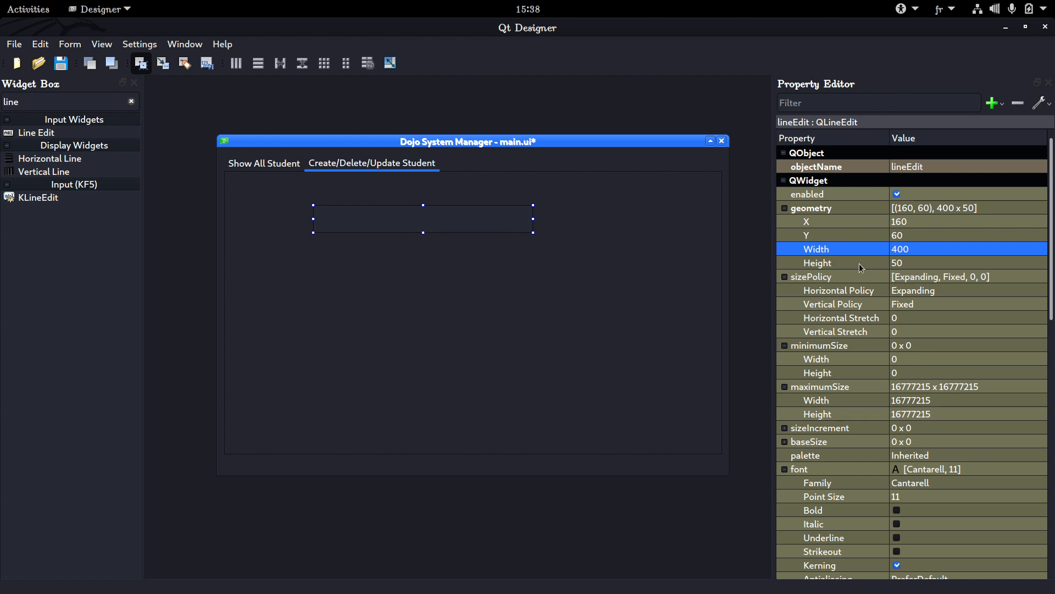
Set the line edit's placeholderText to "First Name"
scroll(859, 263, "down", 9)
scroll(858, 263, "down", 5)
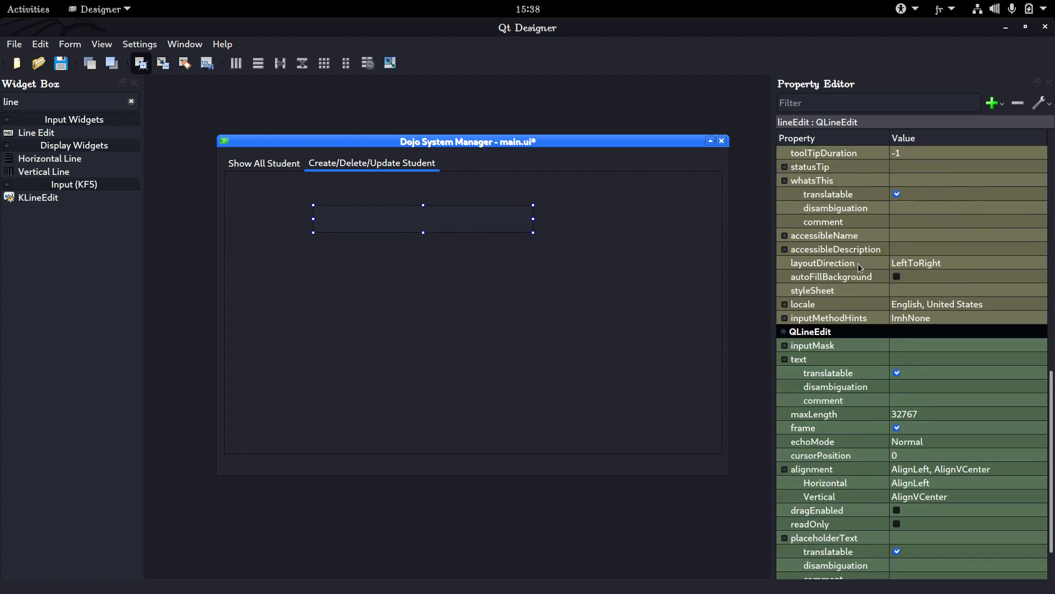
scroll(858, 263, "up", 5)
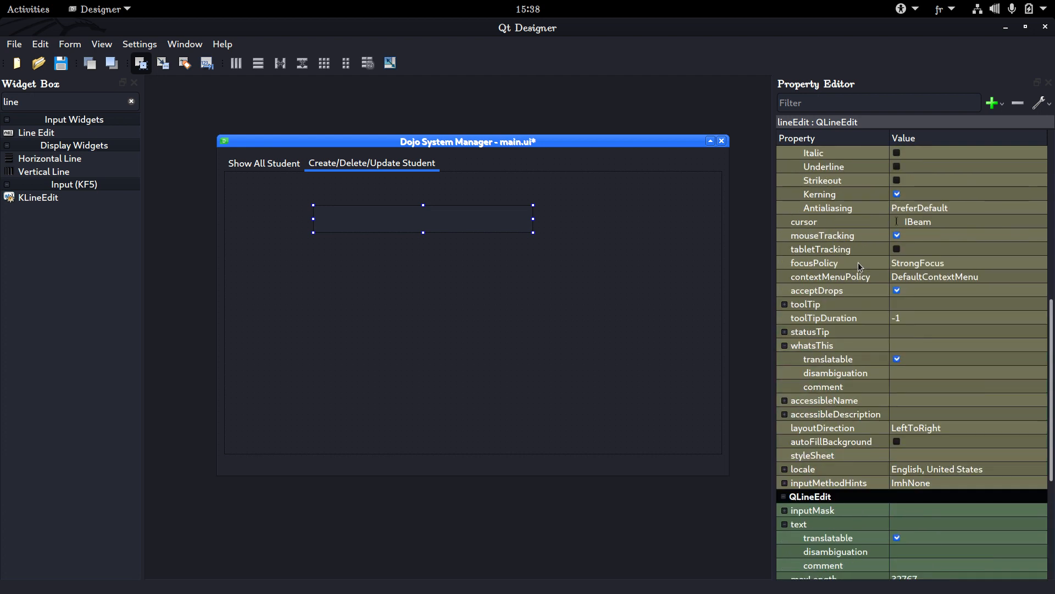
scroll(858, 262, "down", 5)
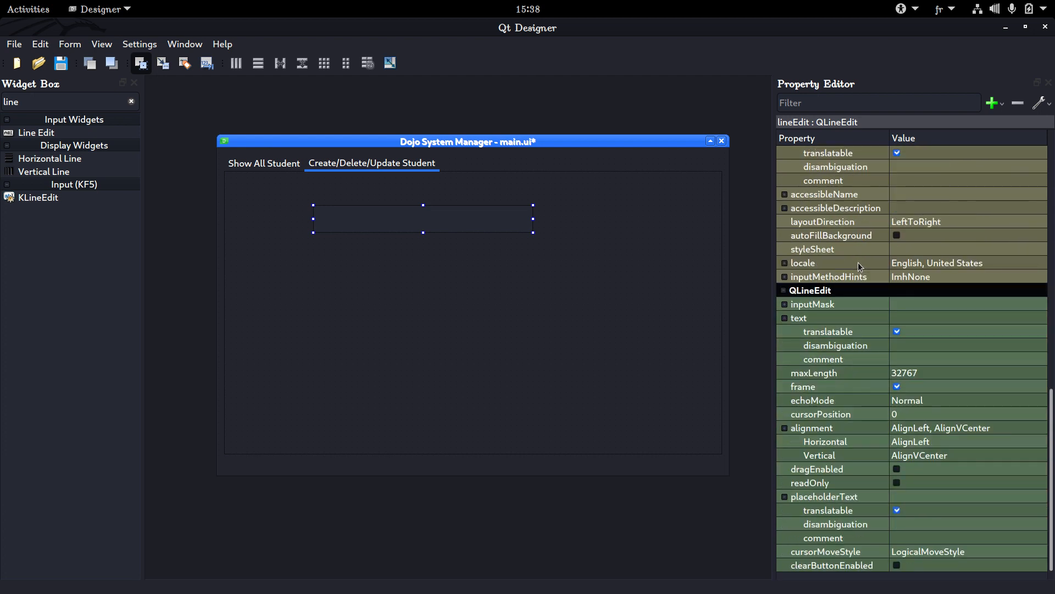
left_click(910, 494)
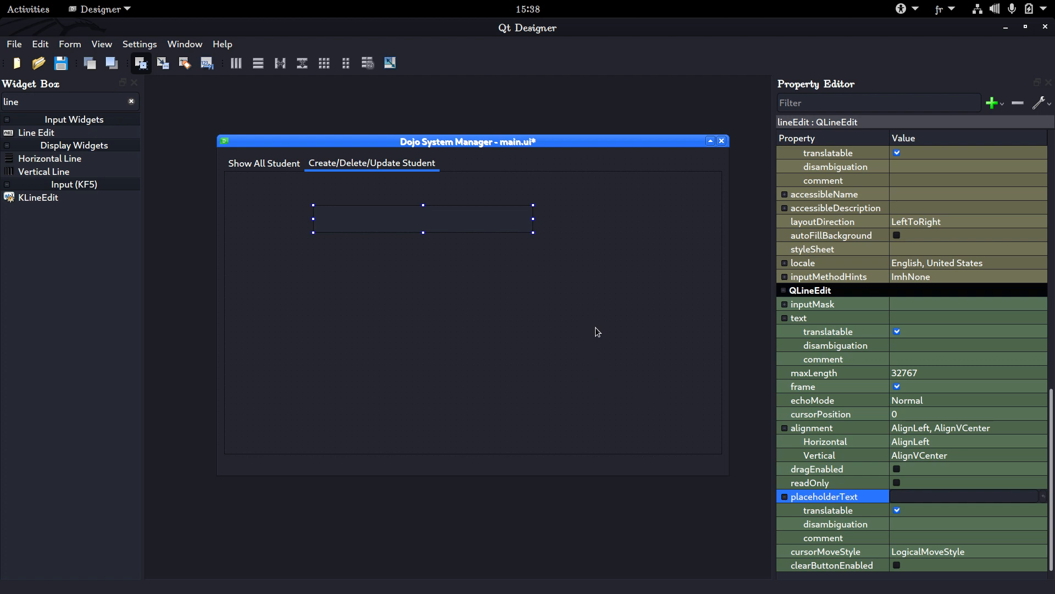
type("First Name")
key("Return")
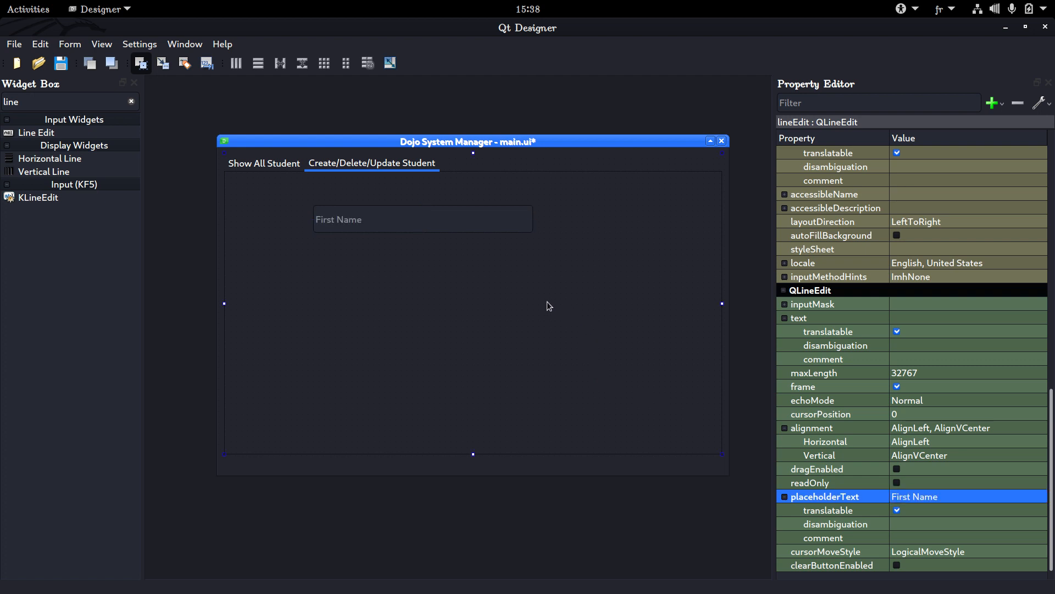
Preview the form in plastique Style, test the First Name field with a sample name, clear it and close the preview
left_click(547, 306)
left_click(70, 44)
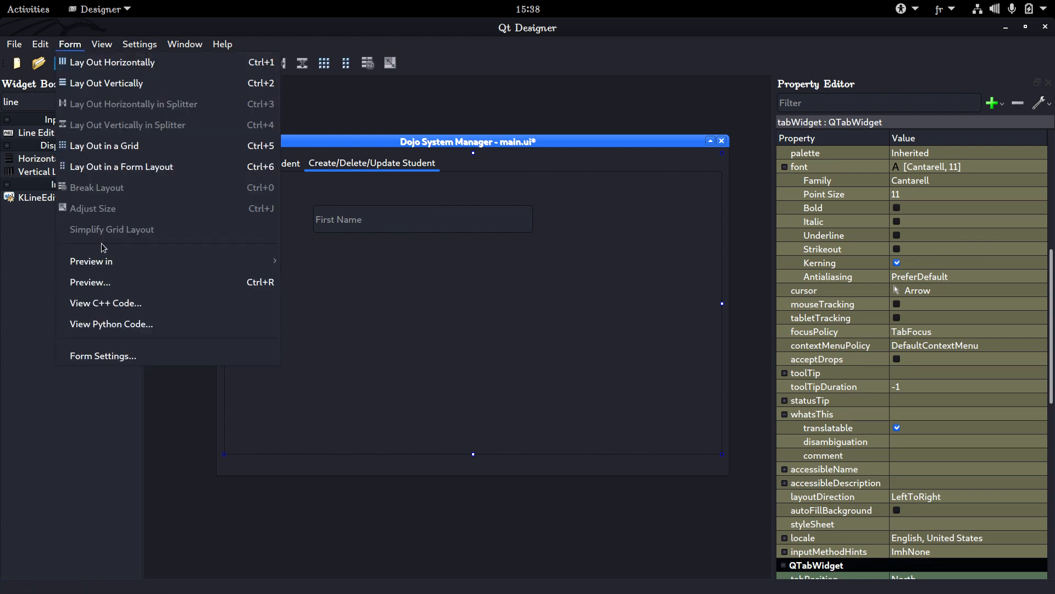
mouse_move(102, 264)
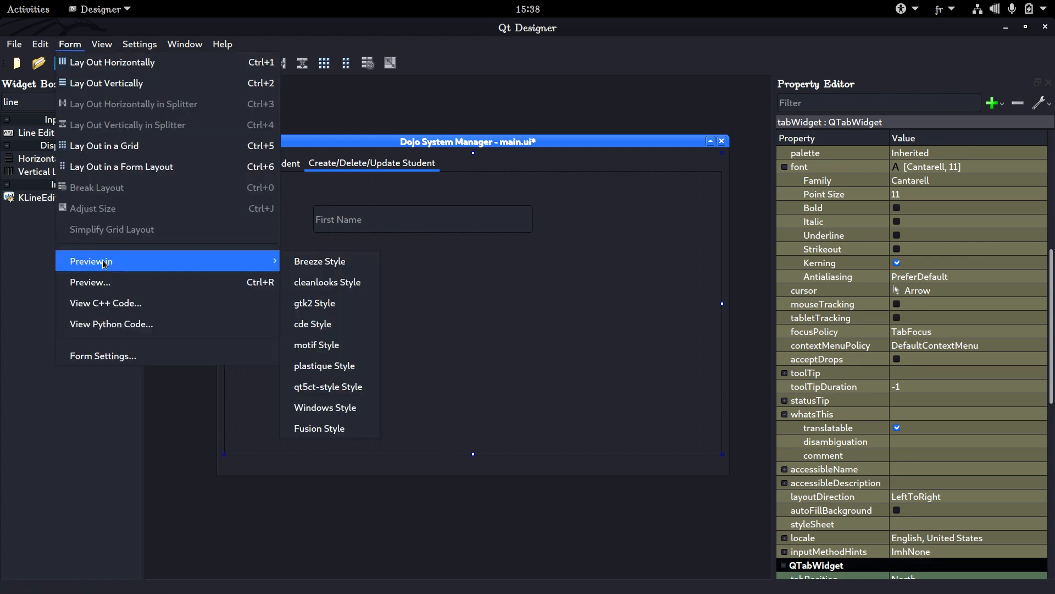
left_click(300, 371)
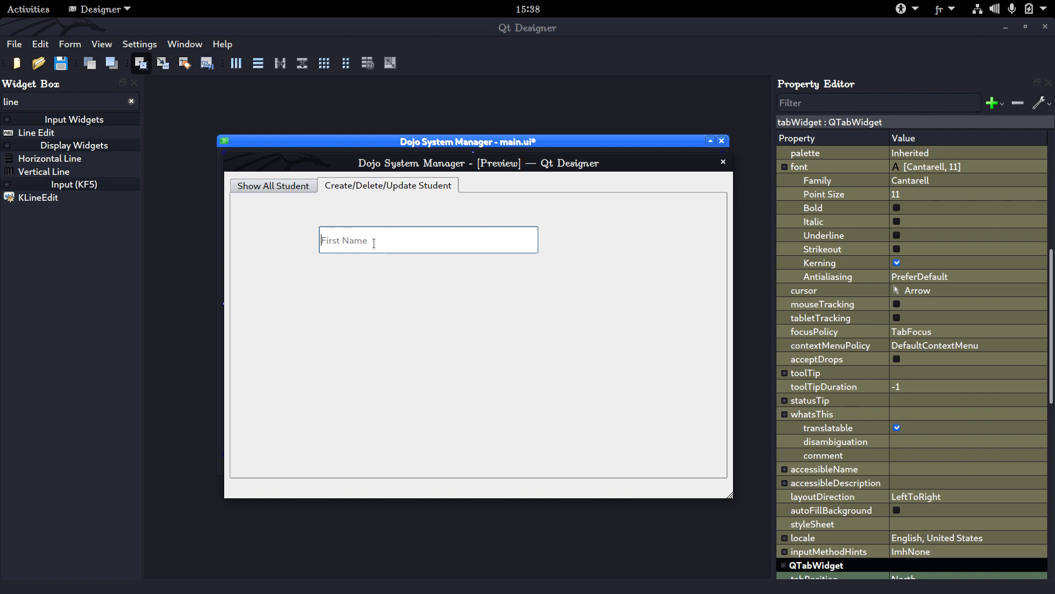
type("mohamed")
key("ctrl+a")
key("BackSpace")
left_click(724, 162)
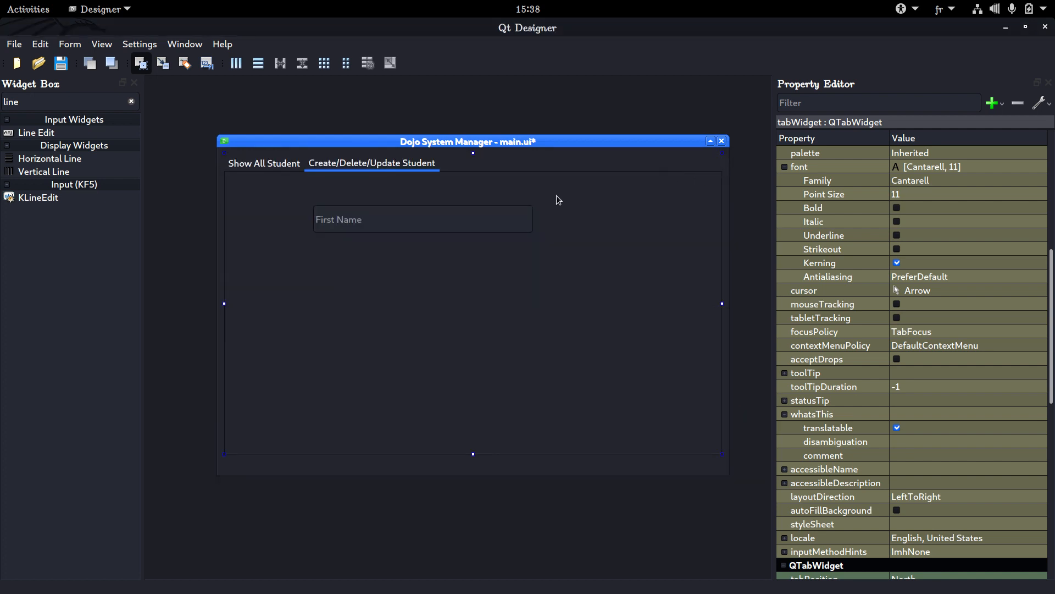
Review the First Name line edit's properties, from its objectName and geometry down to its placeholderText
left_click(399, 226)
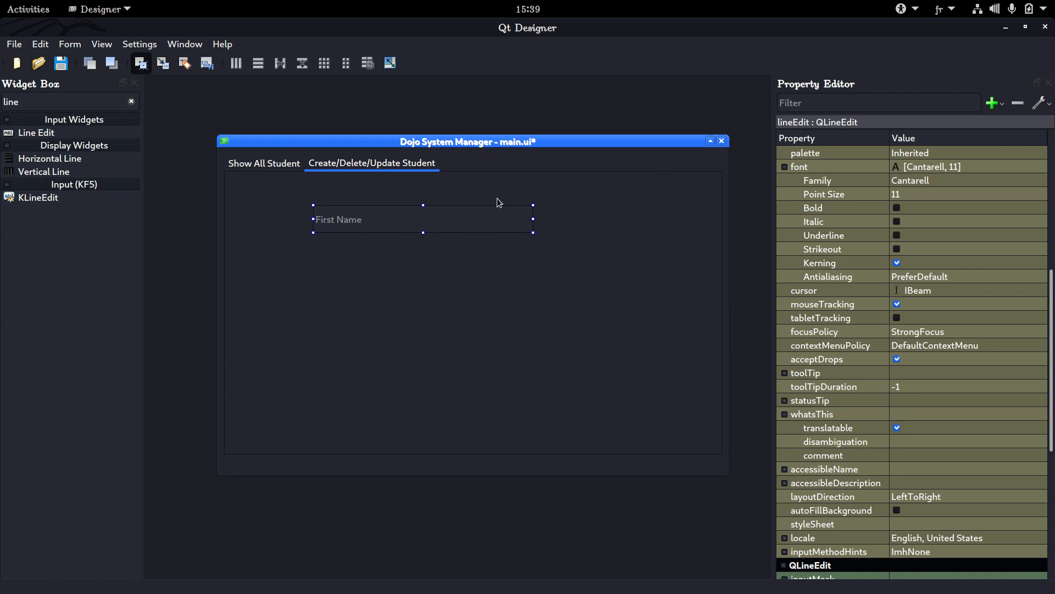
scroll(938, 468, "down", 7)
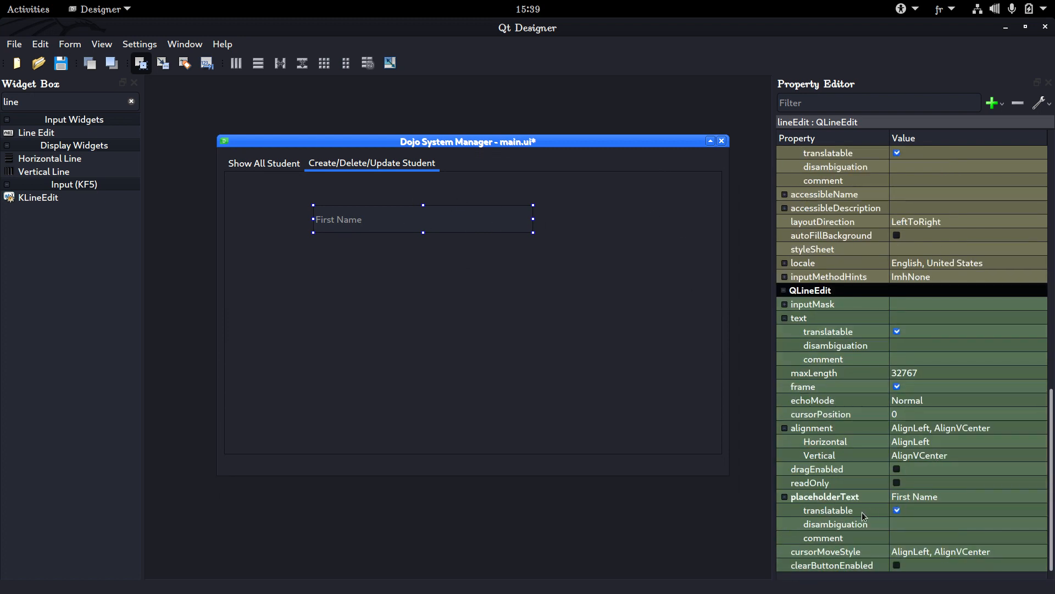
scroll(977, 450, "up", 10)
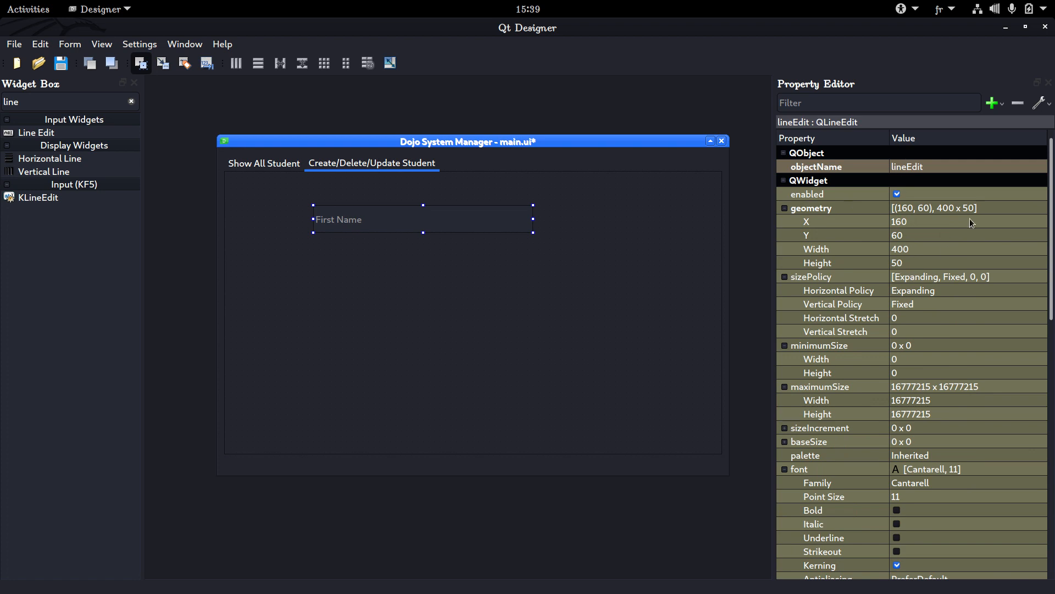
scroll(981, 236, "down", 15)
scroll(983, 252, "down", 1)
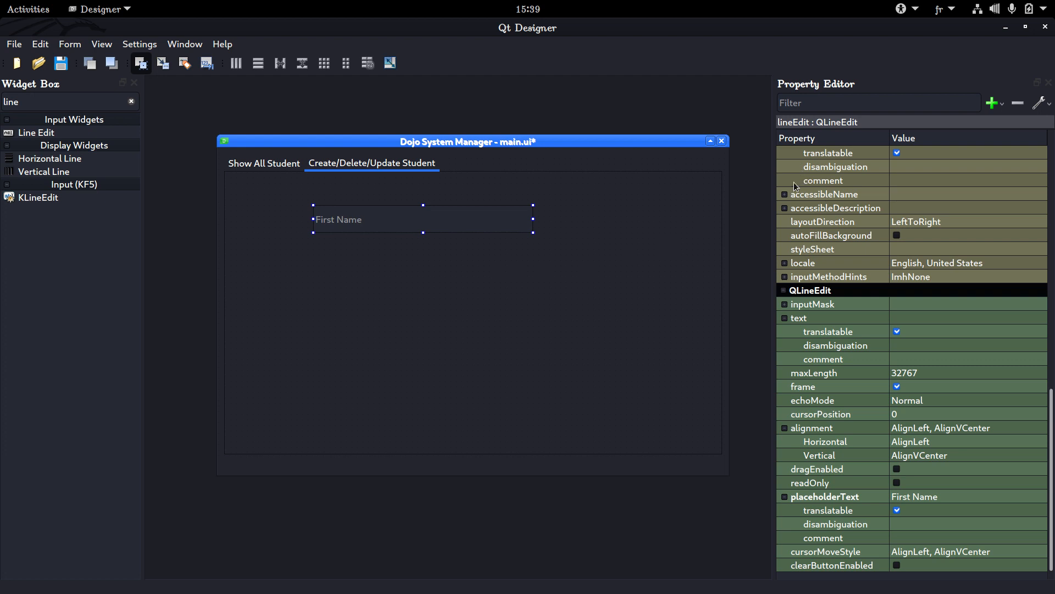
scroll(795, 186, "up", 4)
scroll(794, 186, "up", 10)
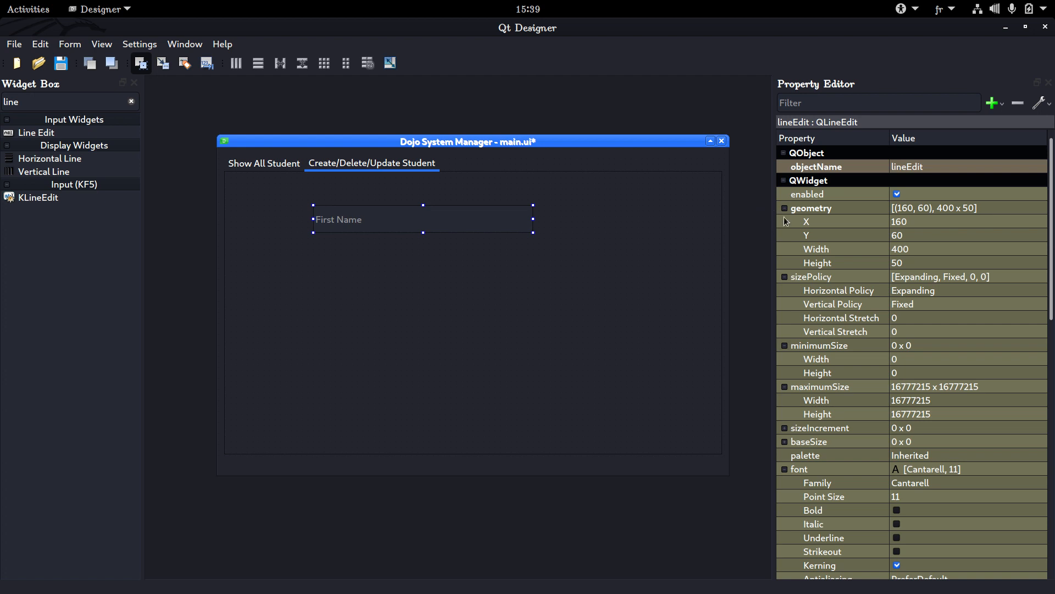
scroll(799, 213, "down", 13)
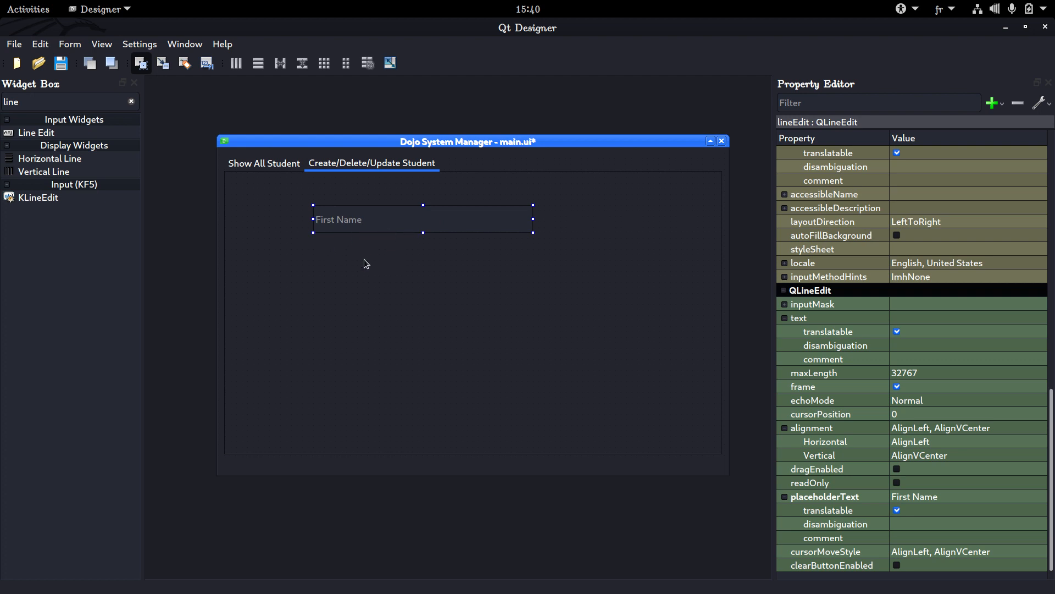
Paste three copies of the First Name line edit below the original, one beneath the other
left_click(326, 256)
key("ctrl+v")
left_click(309, 291)
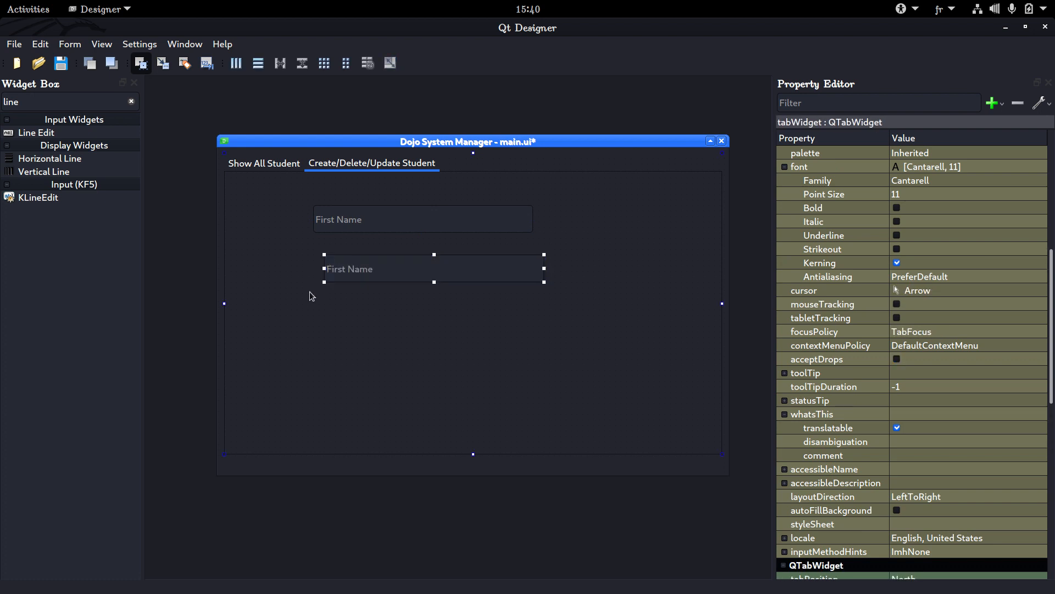
key("ctrl+v")
left_click(331, 337)
key("ctrl+v")
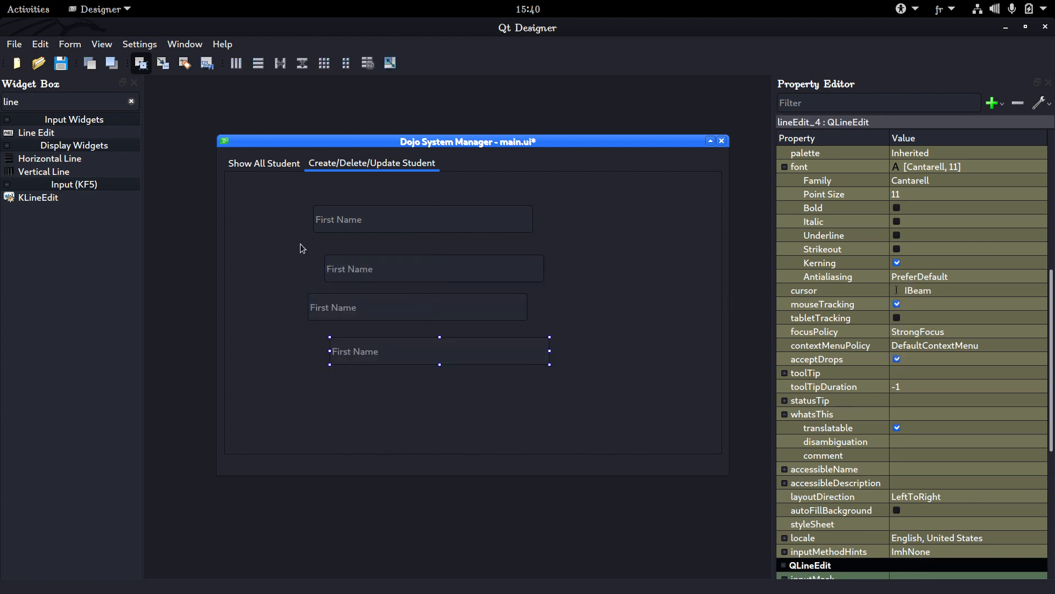
Check the table's column headers on the Show All Student page and return to the Create/Delete/Update Student page
left_click(276, 166)
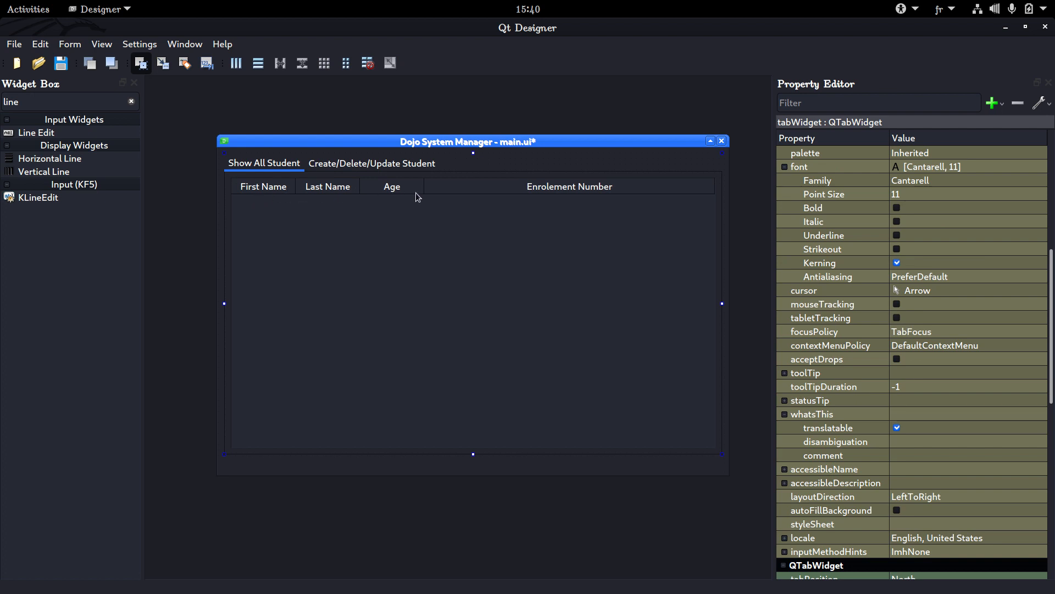
left_click(341, 168)
left_click(362, 223)
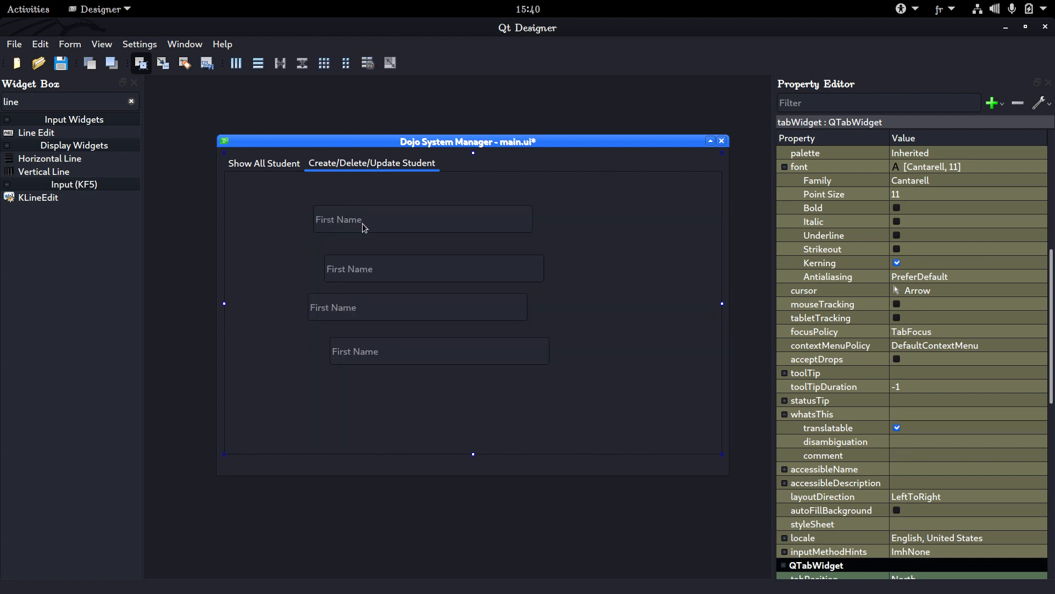
Set the second line edit's placeholderText to "Last Name"
double_click(374, 264)
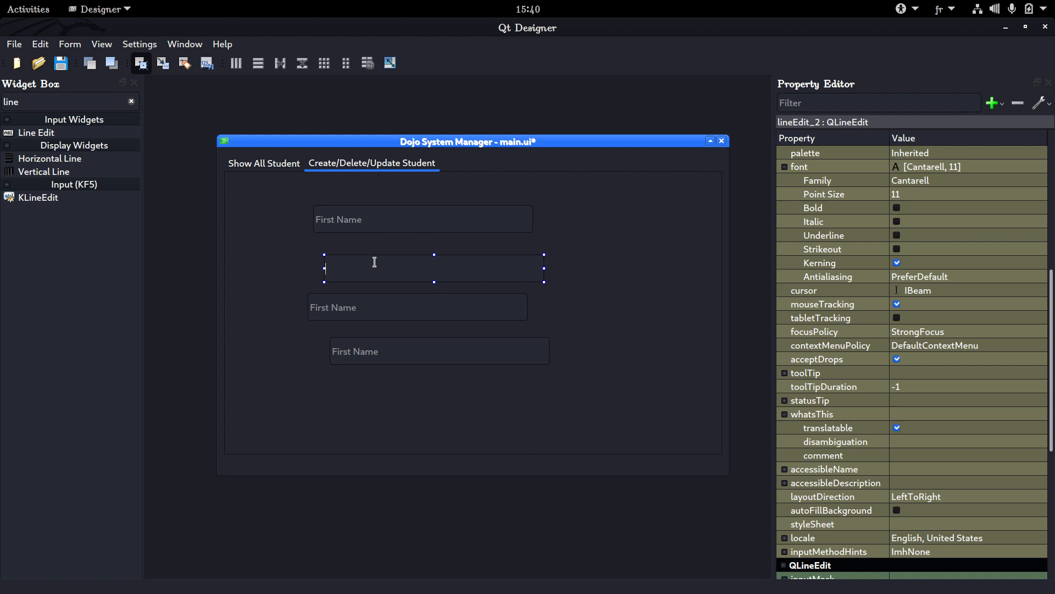
left_click(304, 268)
left_click(367, 270)
scroll(861, 338, "down", 7)
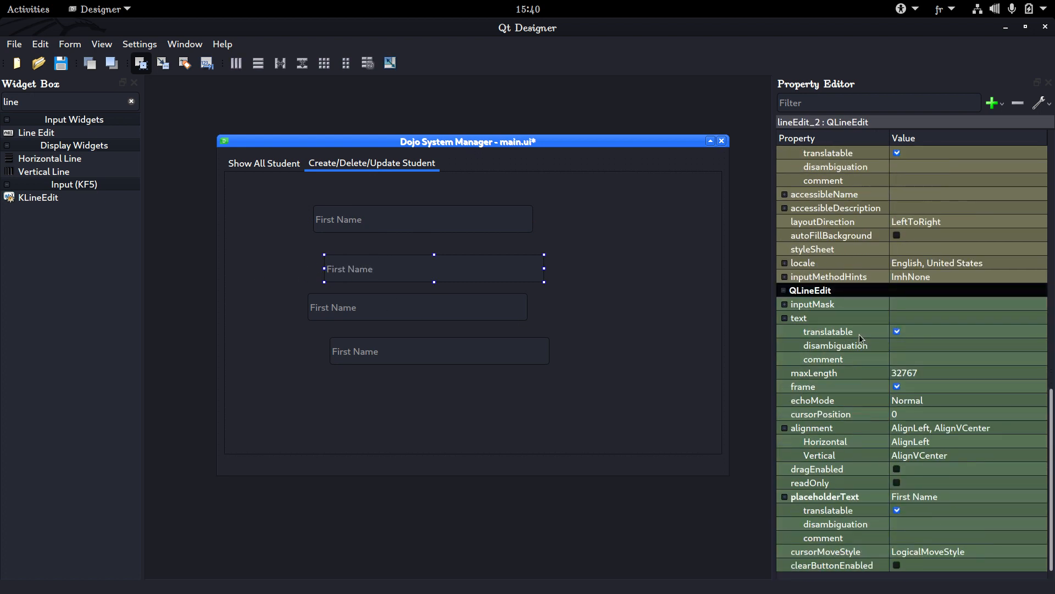
left_click(941, 496)
left_click(906, 493)
double_click(906, 494)
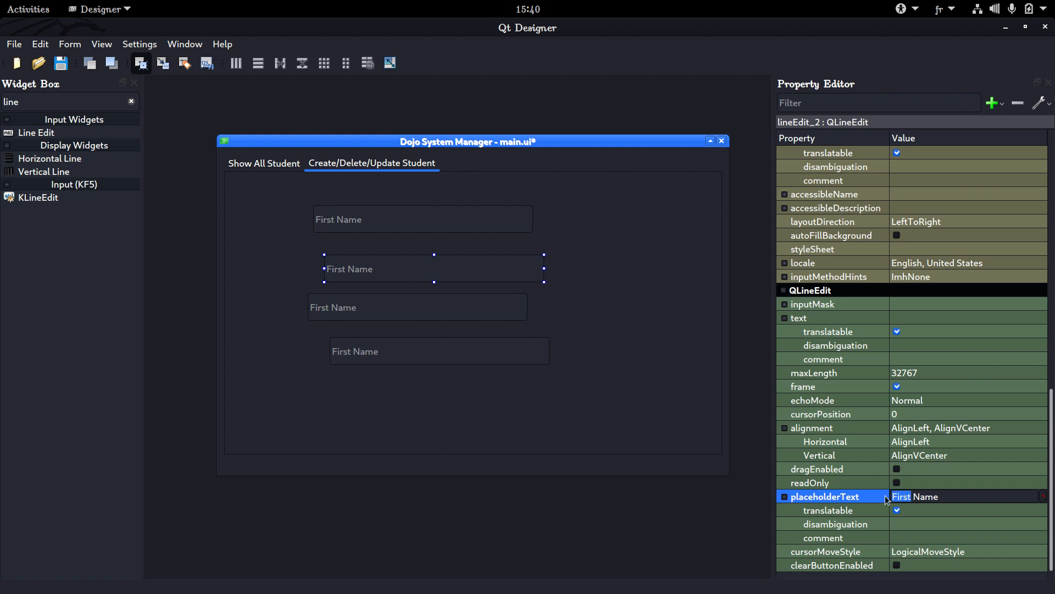
type("L/")
key("BackSpace")
type("ast")
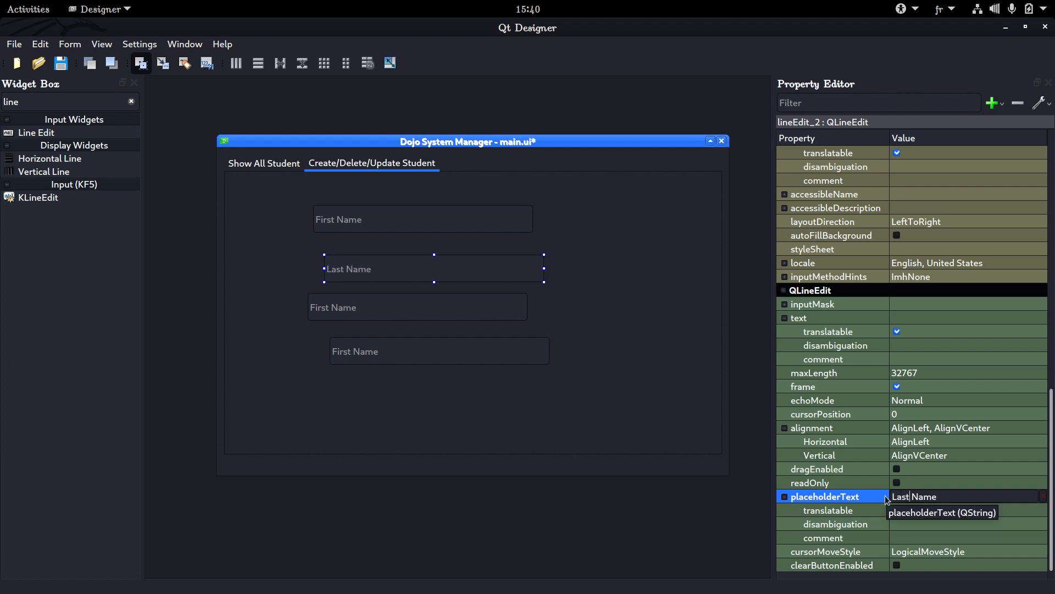
key("Return")
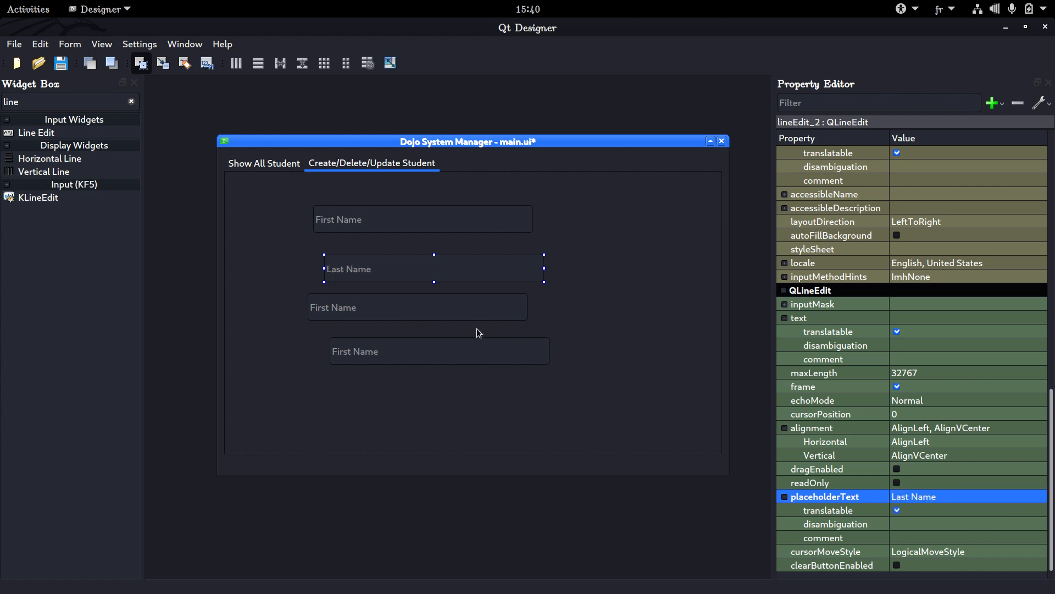
Set the third line edit's placeholderText to "Age"
left_click(497, 312)
left_click(907, 498)
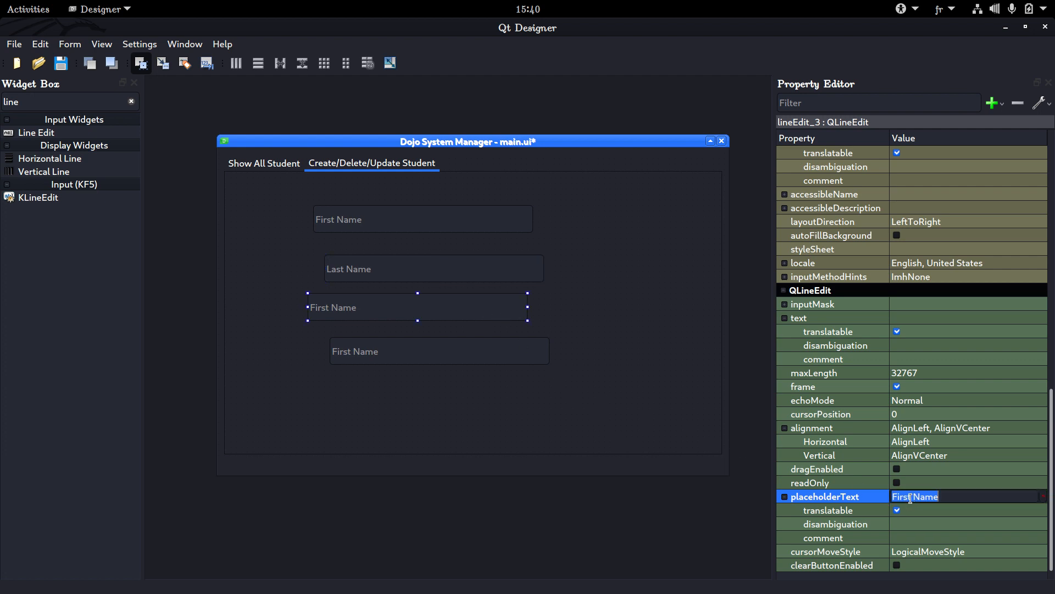
type("Age")
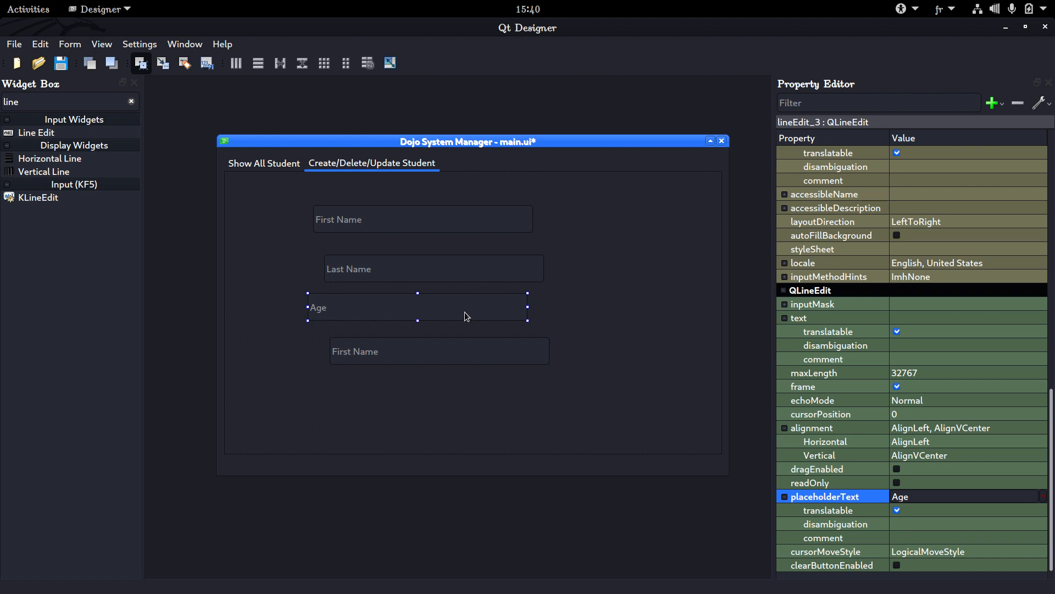
Delete the third and fourth line edits from the Create/Delete/Update Student page
key("Delete")
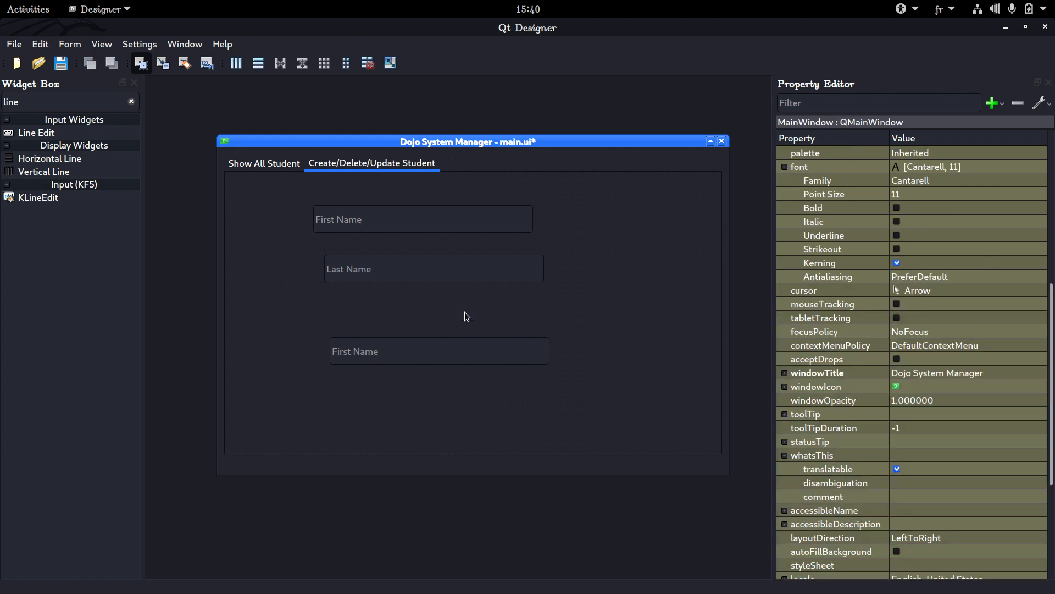
left_click(470, 347)
key("Delete")
Open the student table on the Show All Student page for editing its columns
left_click(264, 170)
left_click(281, 185)
double_click(413, 223)
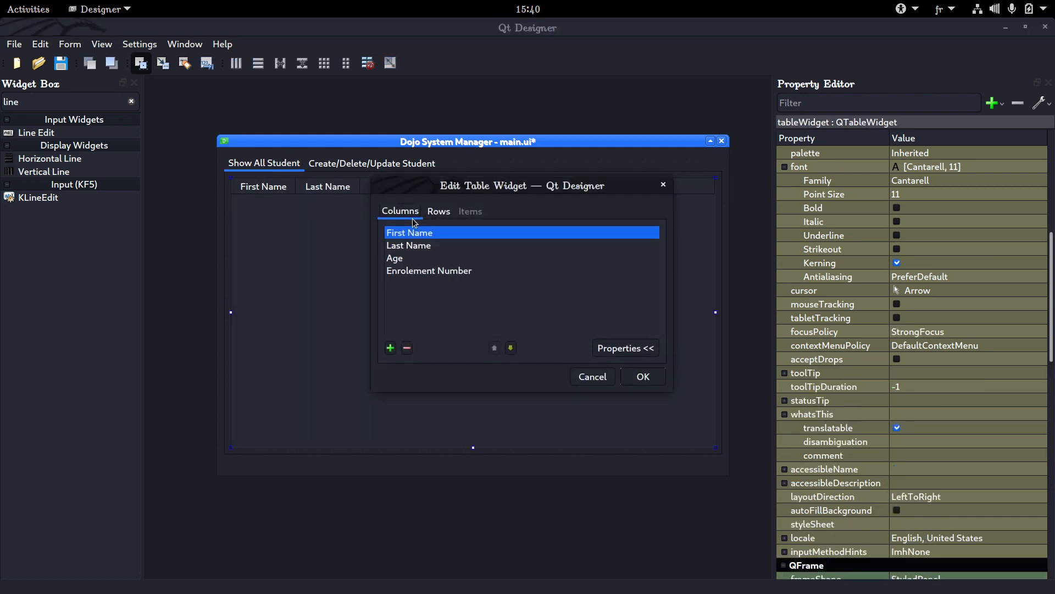
double_click(413, 257)
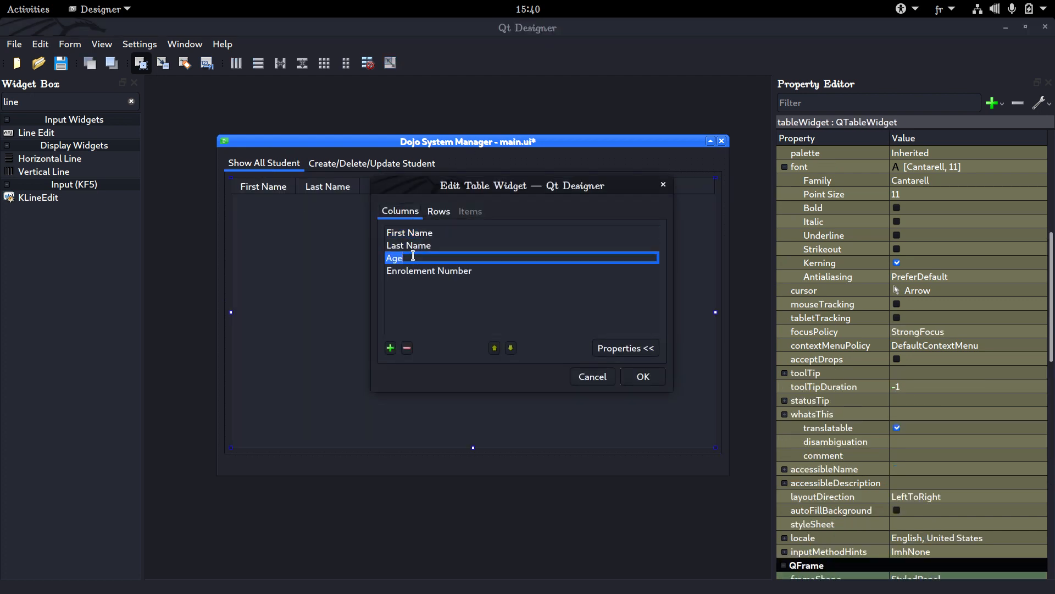
type("Bith")
key("ctrl+a")
key("BackSpace")
key("Escape")
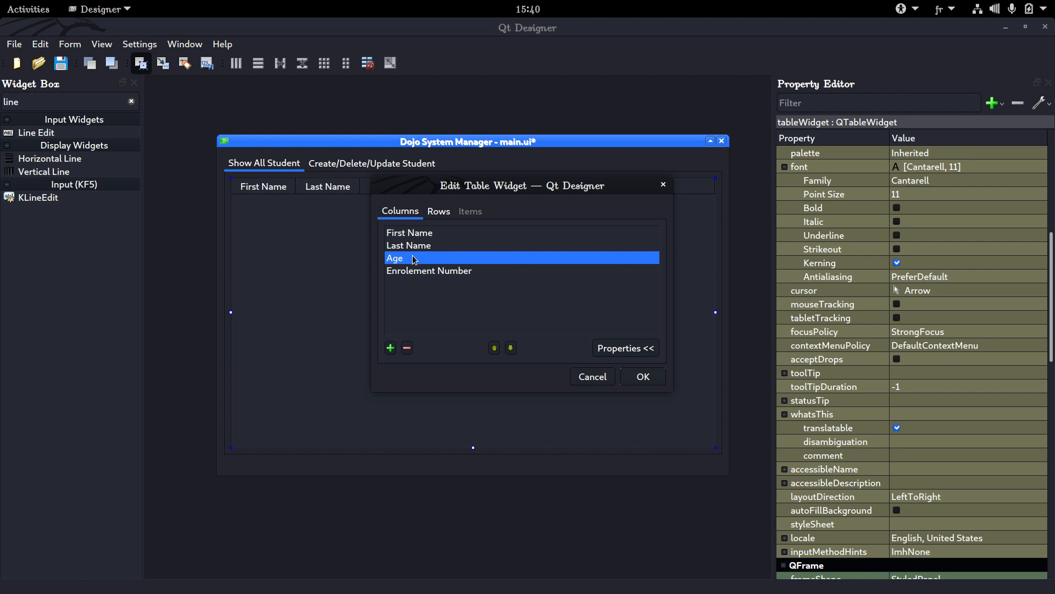
Replace the table's Age column with a new "Birth Date" column placed after Last Name, and apply the column changes
left_click(406, 347)
left_click(414, 251)
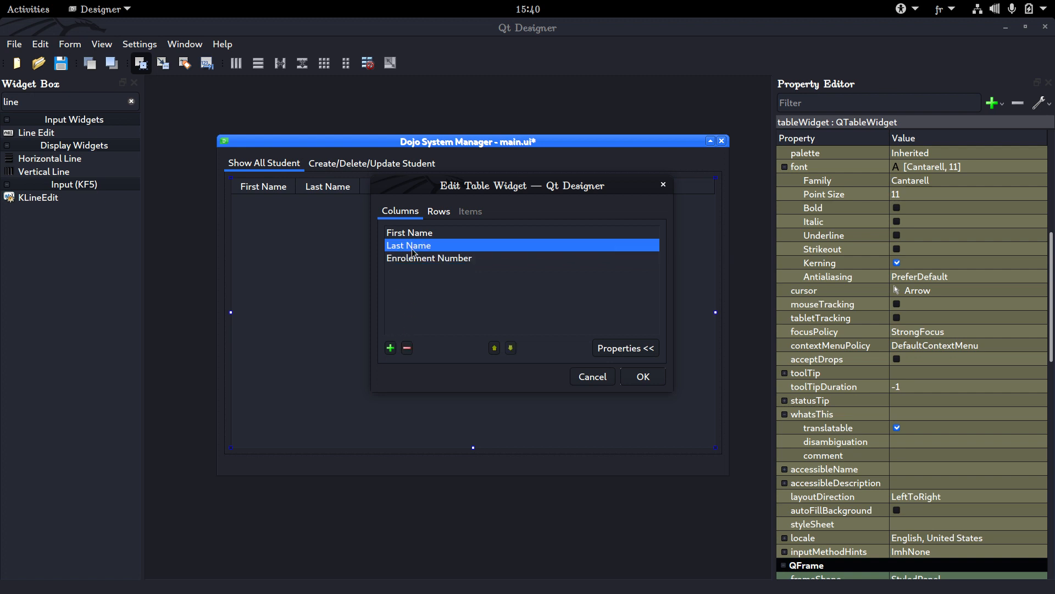
left_click(391, 347)
type("B")
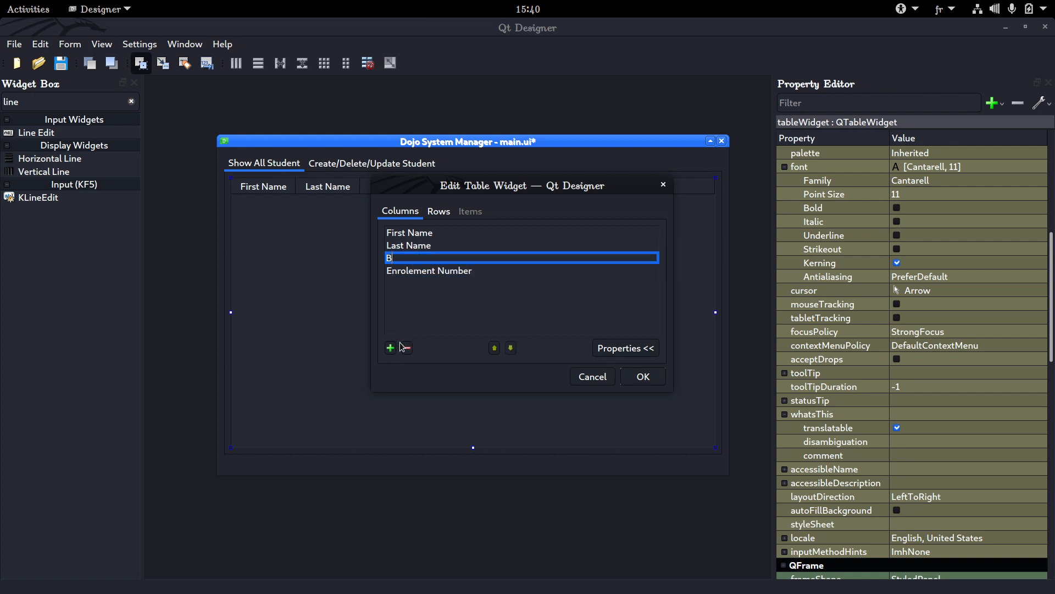
type("irth Date")
key("Return")
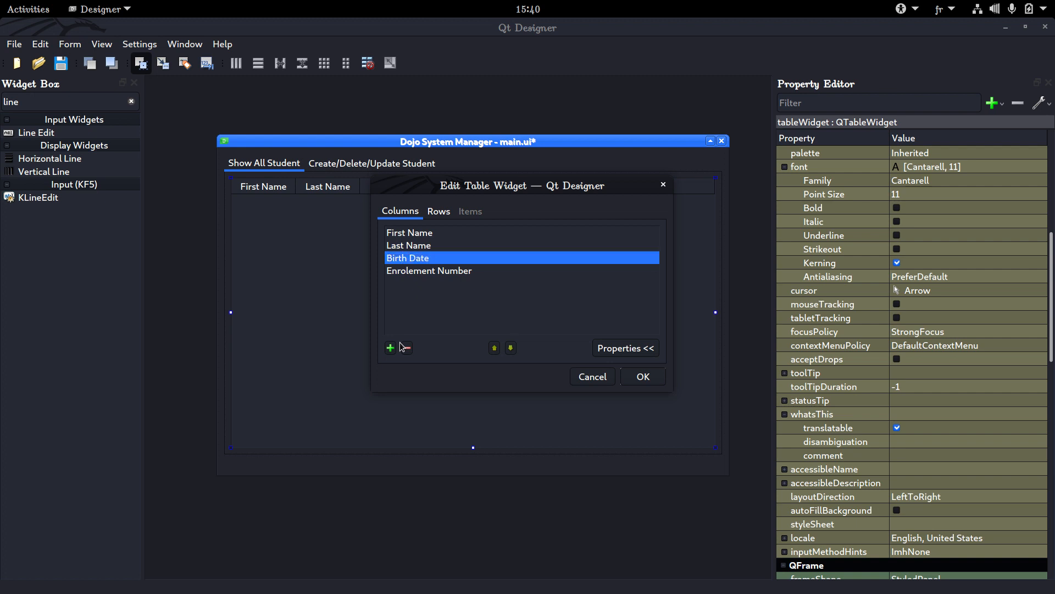
left_click(643, 377)
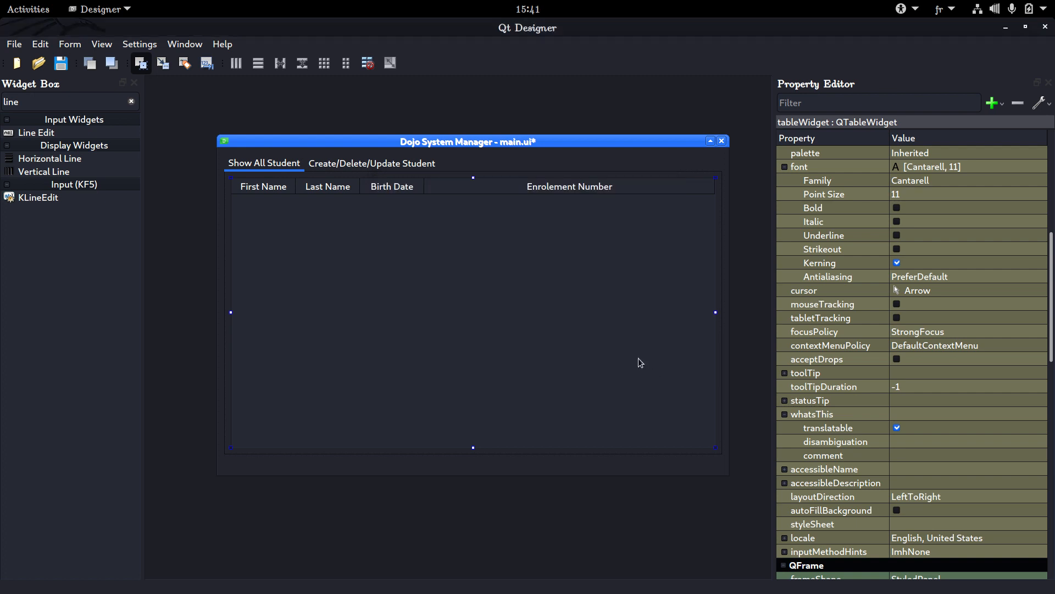
Add a Date Edit below the Last Name field on the Create/Delete/Update Student page
left_click(357, 165)
left_click(328, 273)
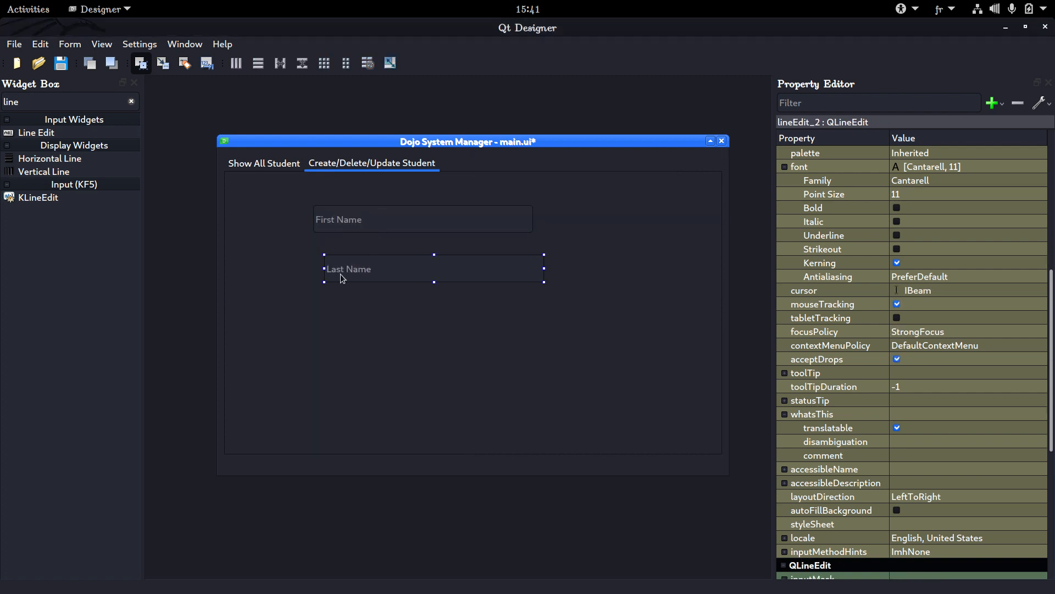
left_click(131, 102)
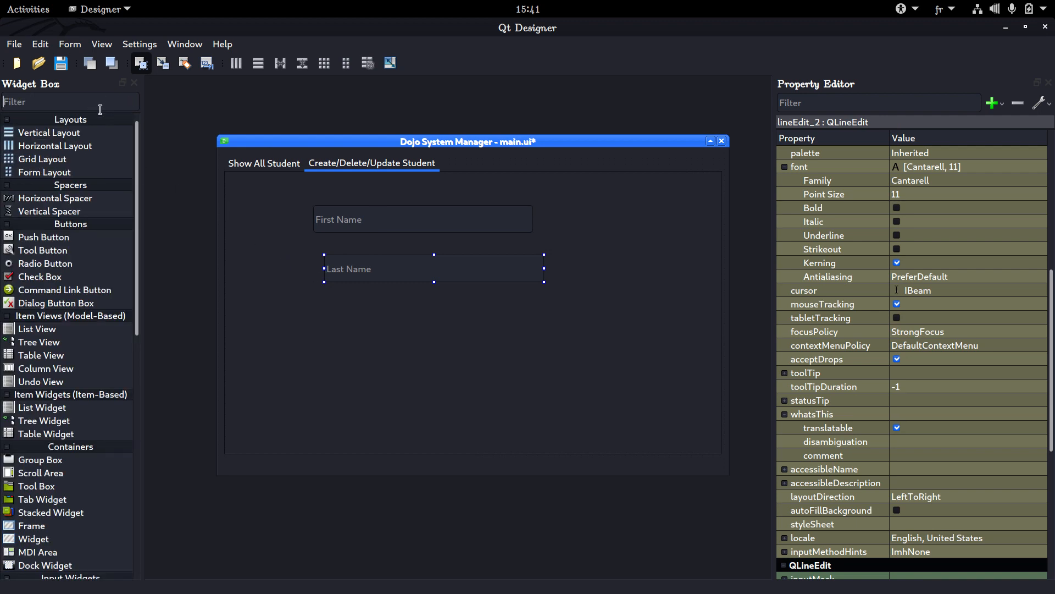
type("da")
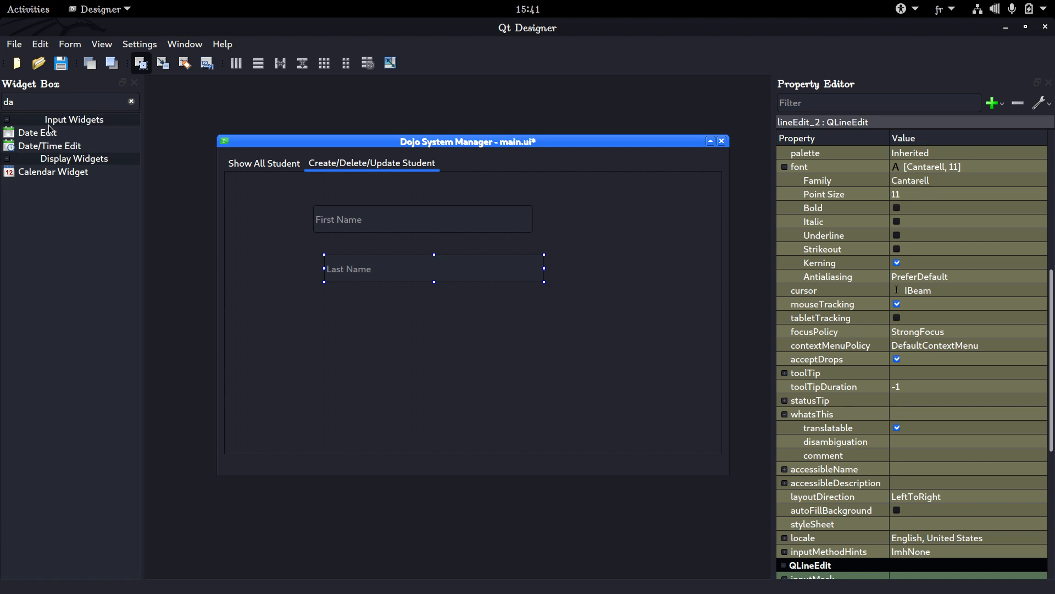
left_click_drag(52, 134, 556, 317)
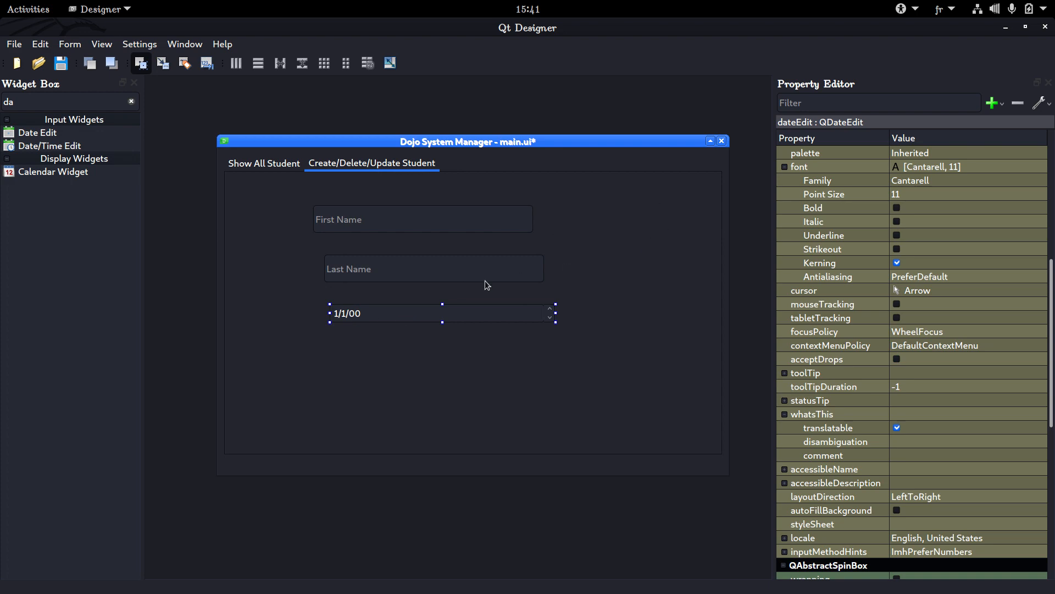
scroll(852, 177, "down", 3)
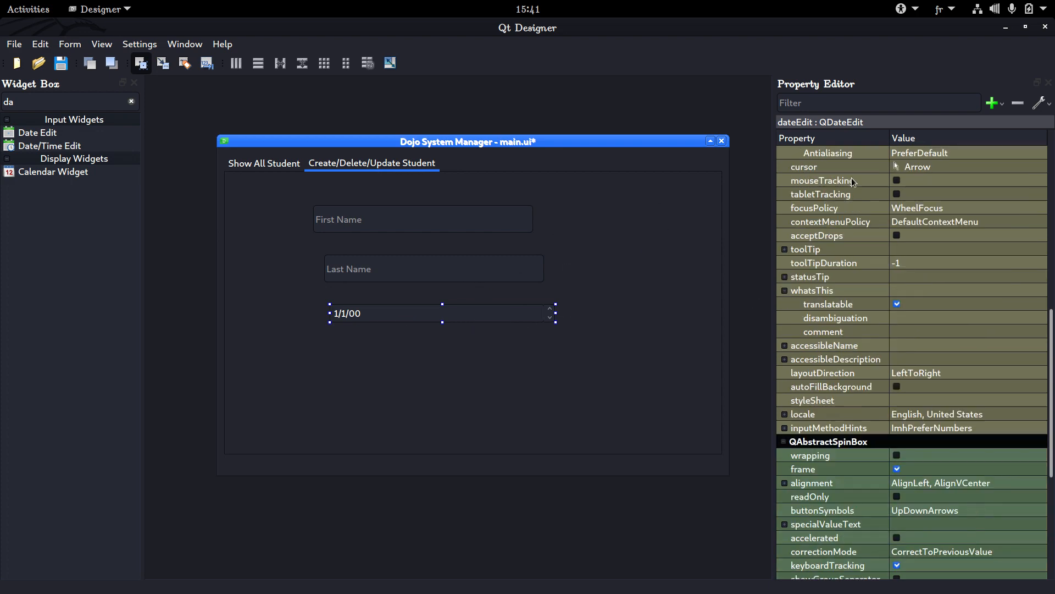
scroll(852, 177, "up", 10)
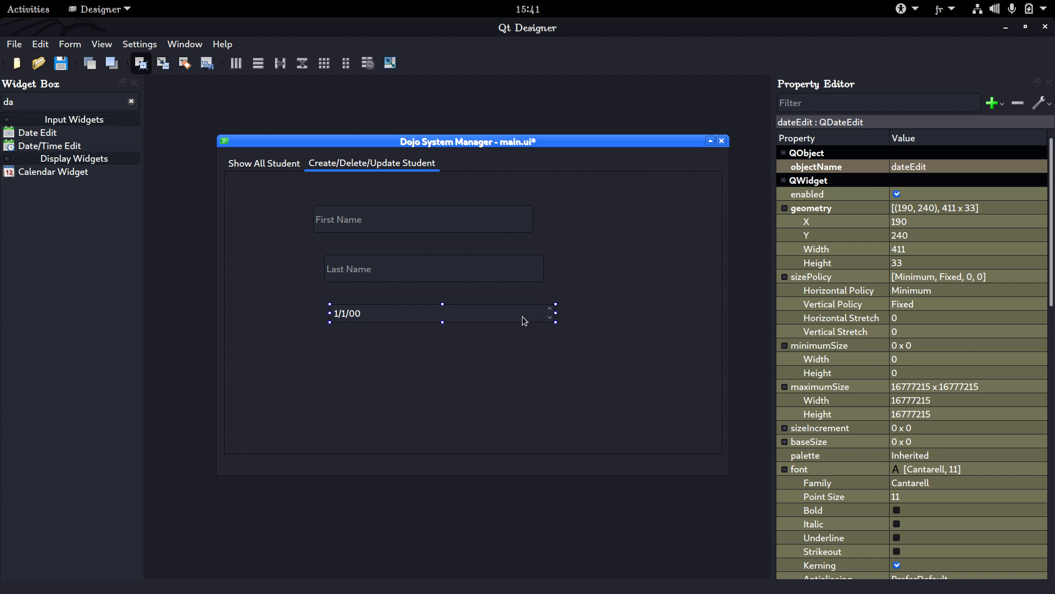
Paste a copy of the date edit below the original and open the copy's objectName for editing
left_click(389, 336)
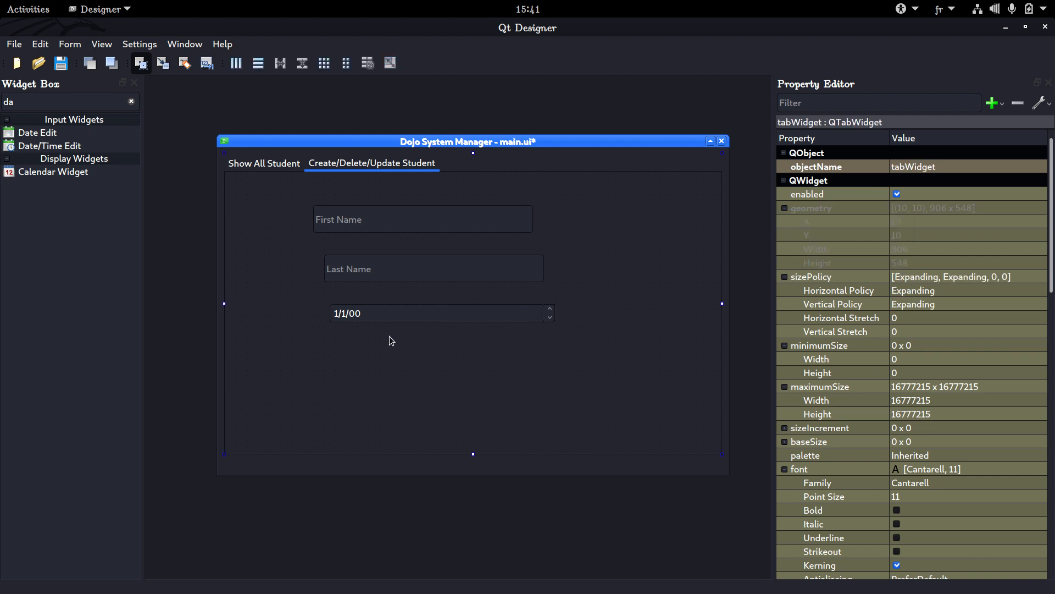
key("ctrl+v")
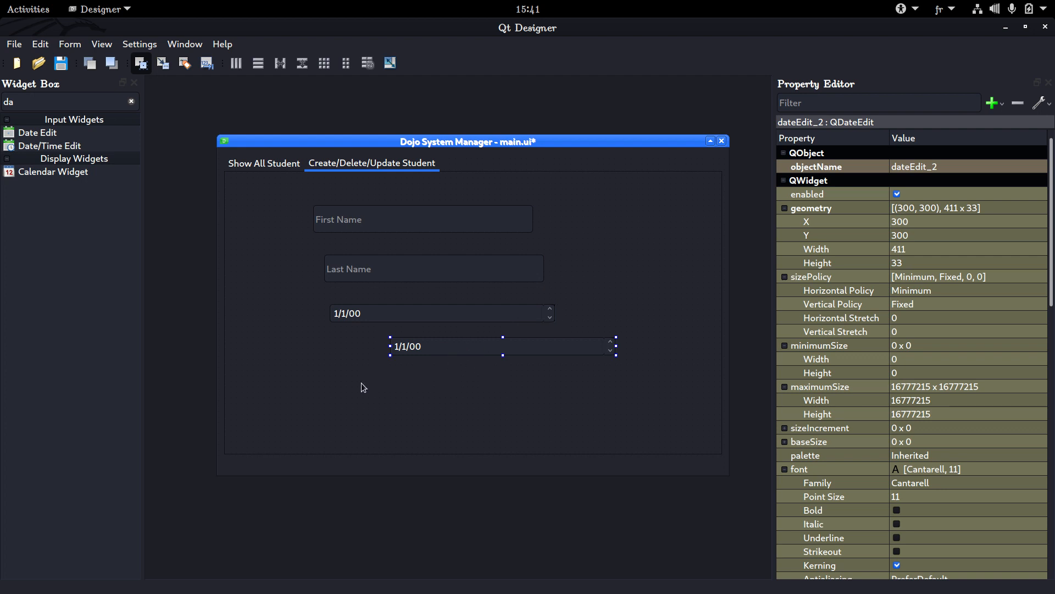
left_click(478, 352)
left_click(964, 161)
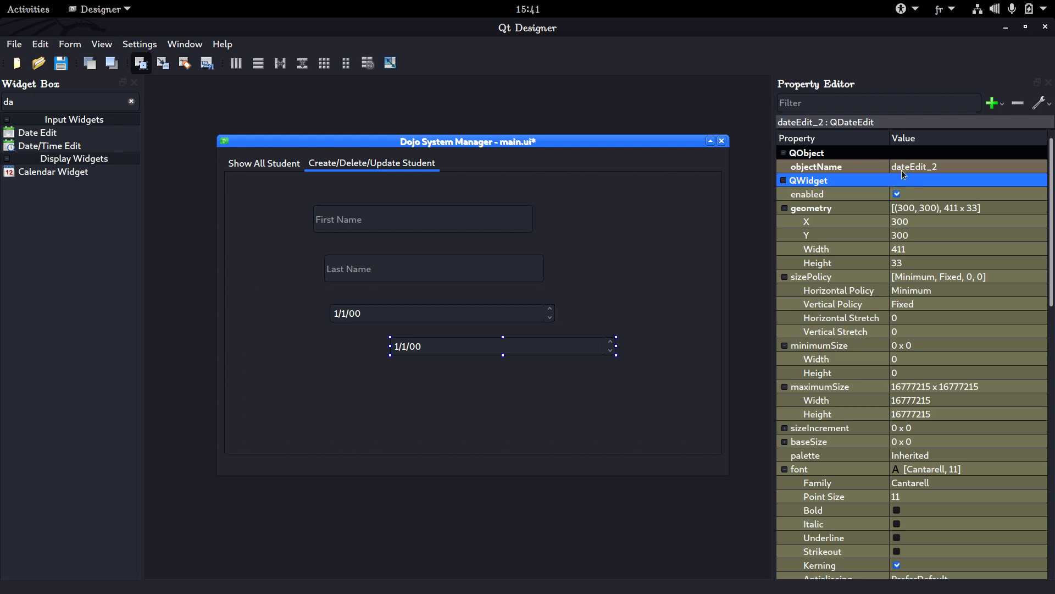
left_click(941, 167)
double_click(946, 168)
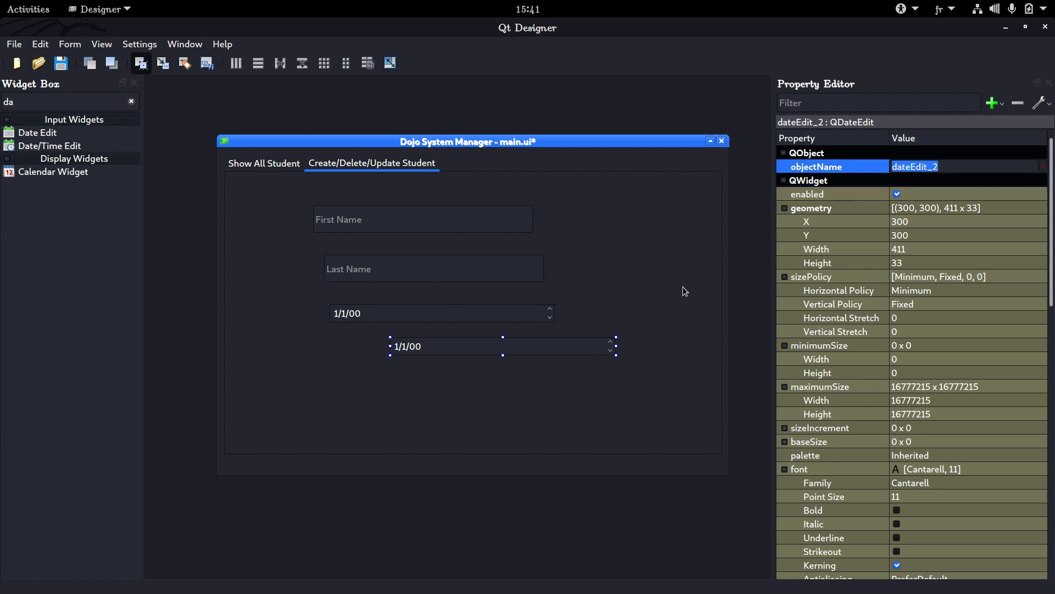
Paste another date edit over the second one and delete it again
left_click(553, 348)
key("ctrl+v")
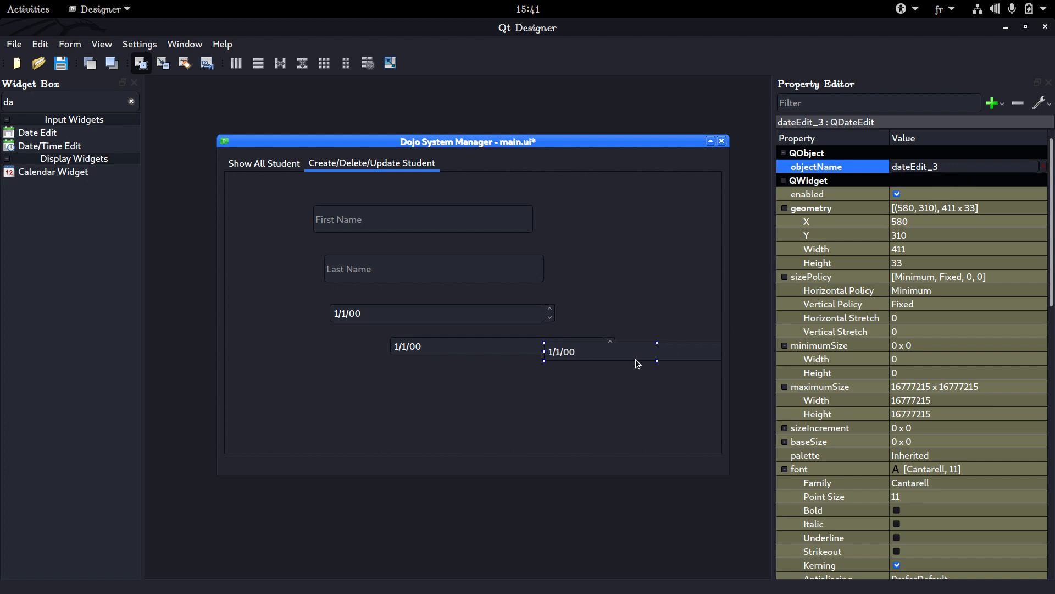
key("Delete")
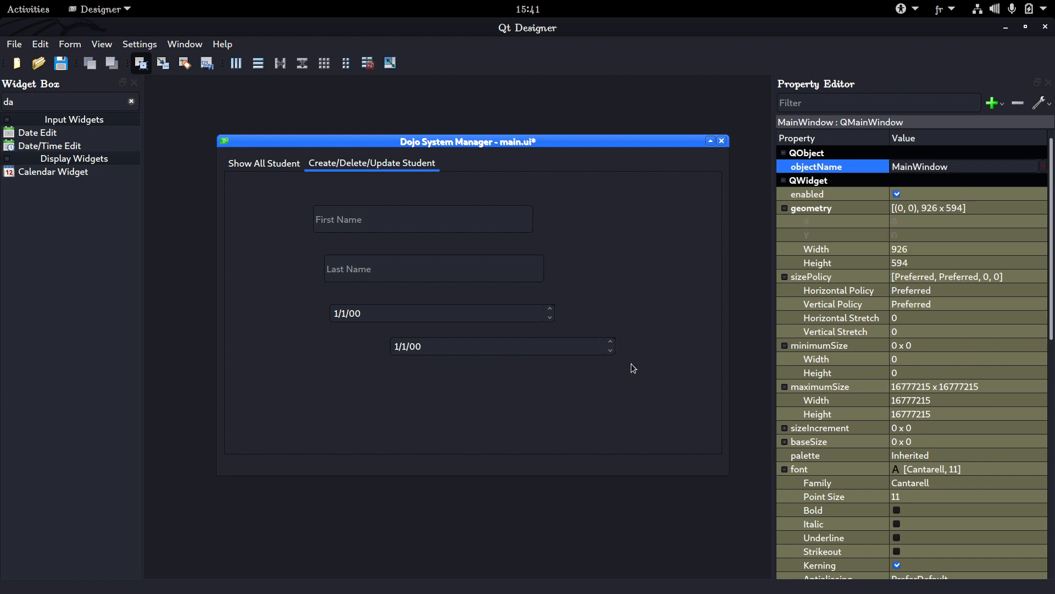
Set the duplicate date edit's objectName to a person's first name
left_click(525, 359)
left_click(586, 339)
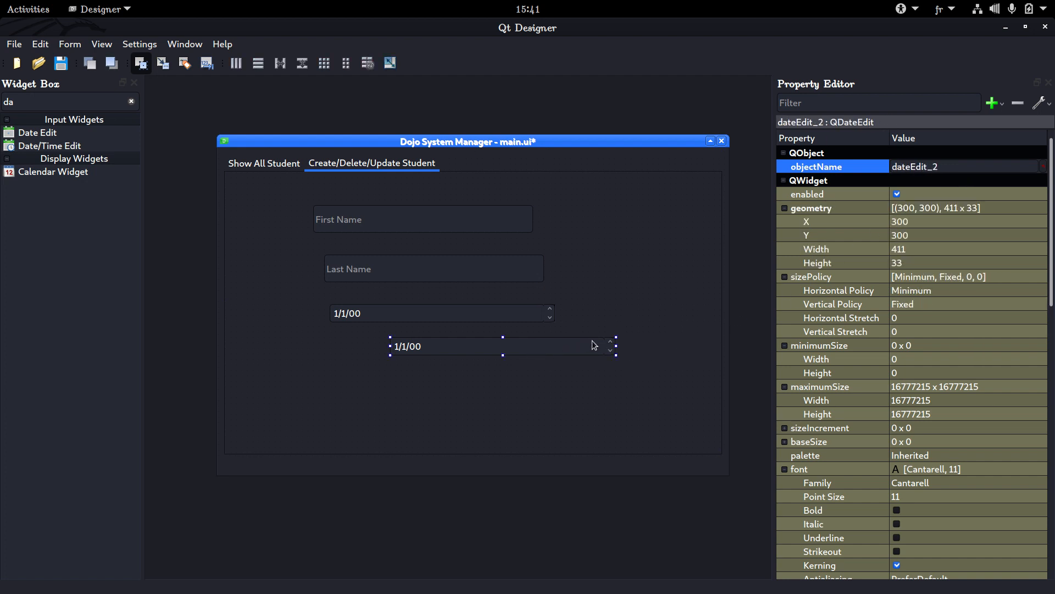
double_click(952, 165)
type("ahmed")
key("Return")
left_click(629, 294)
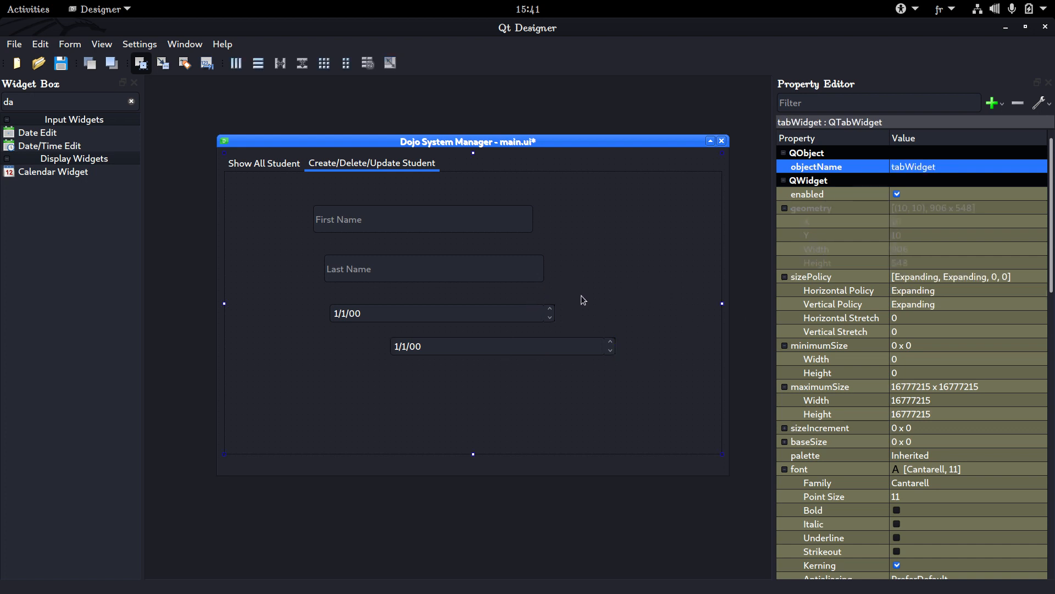
Compare the objectNames of the two date edits, and delete the duplicate date edit
left_click(593, 340)
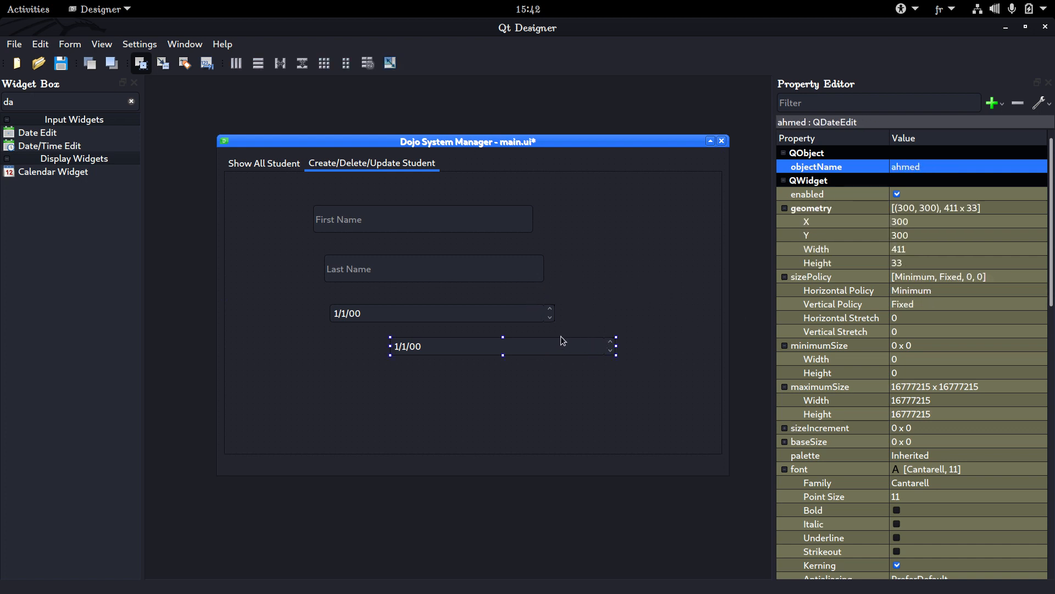
left_click(547, 316)
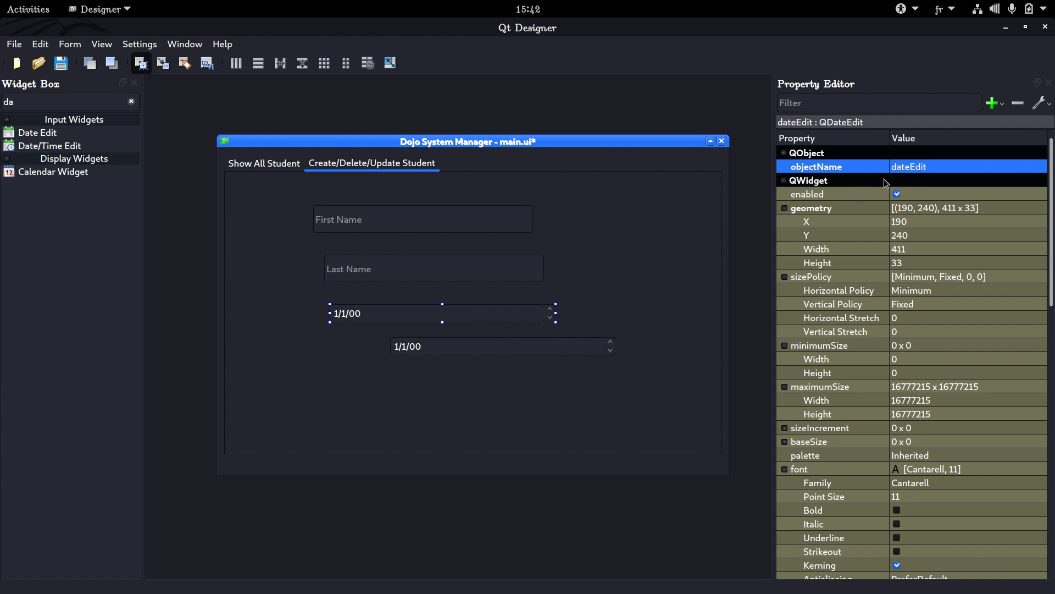
left_click(606, 341)
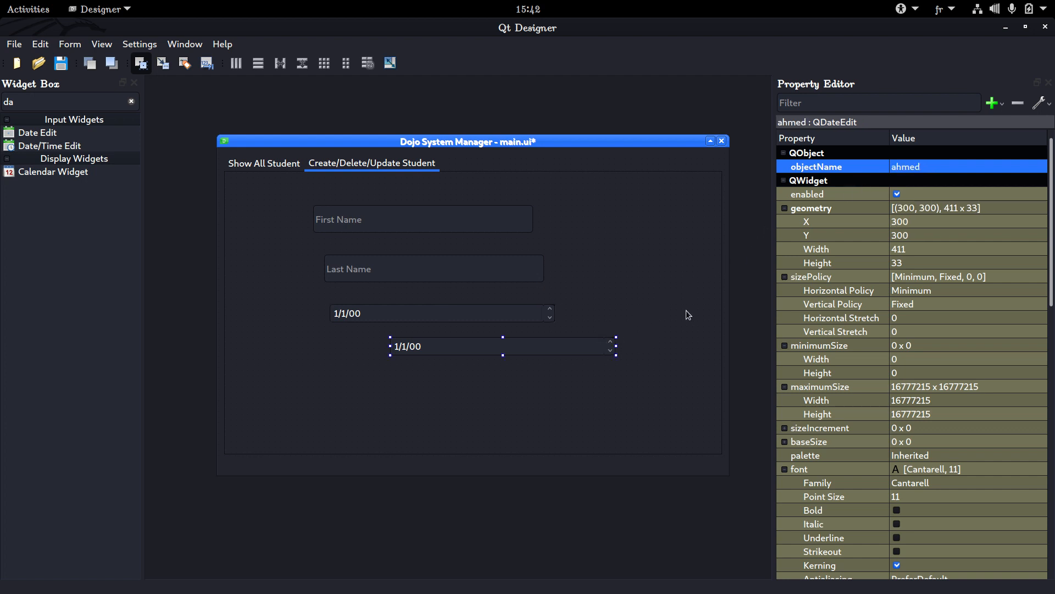
key("Delete")
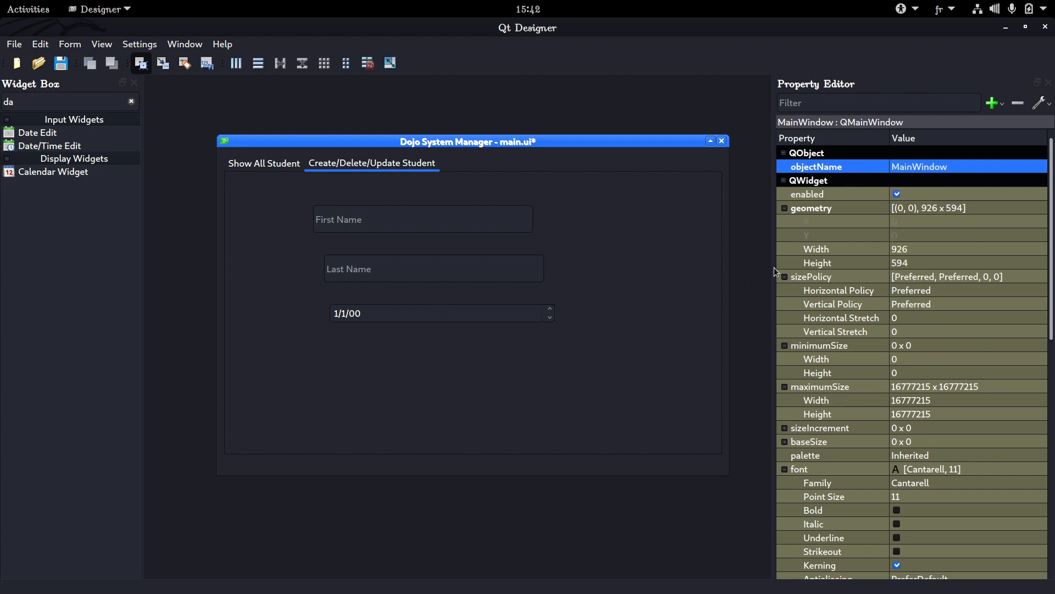
Examine the objectName property of the remaining date edit and of the tab widget
left_click(497, 316)
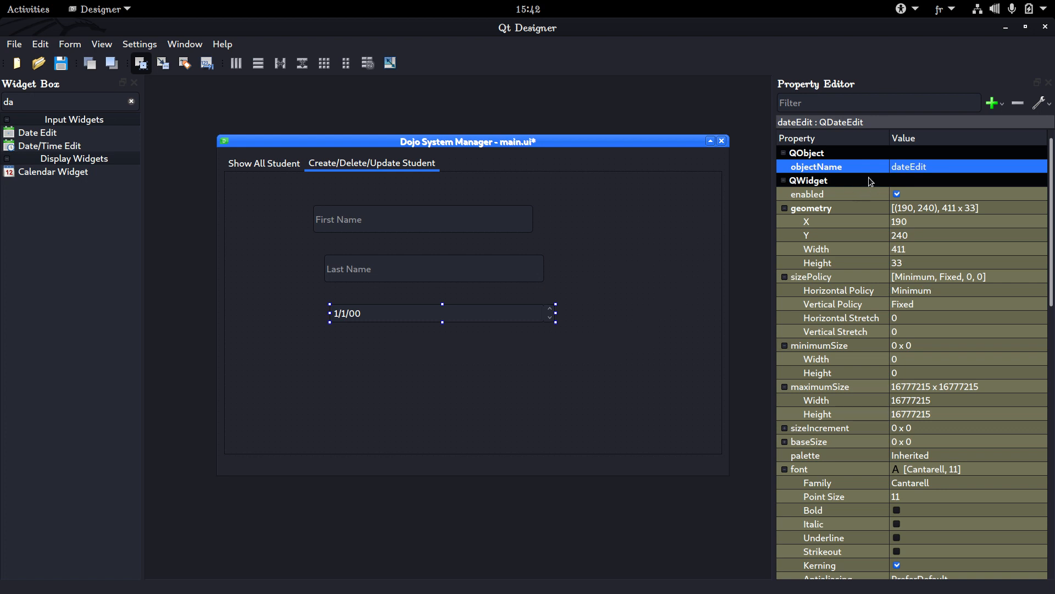
left_click(938, 167)
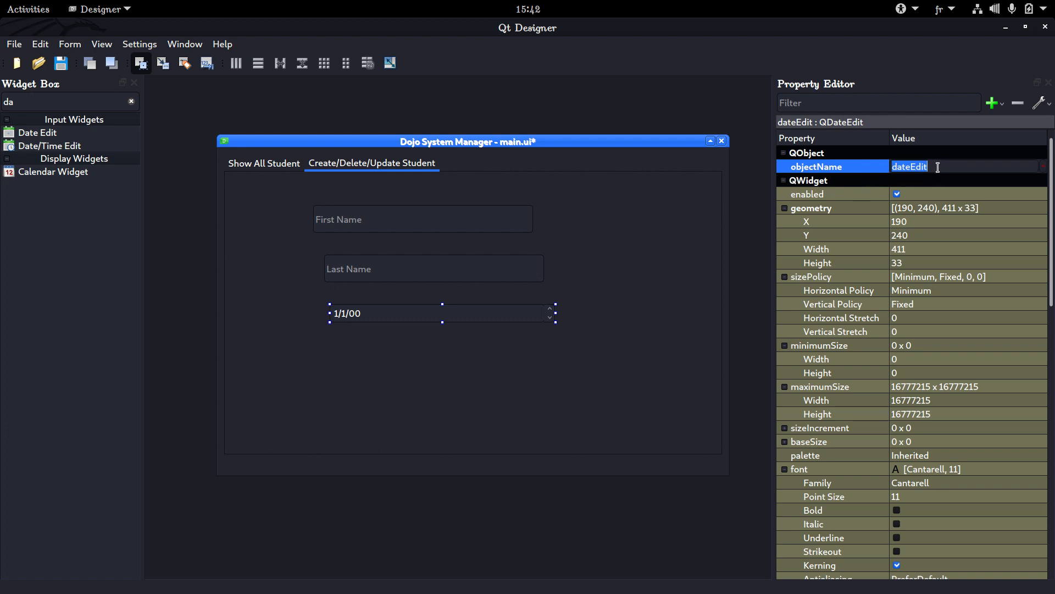
left_click(987, 180)
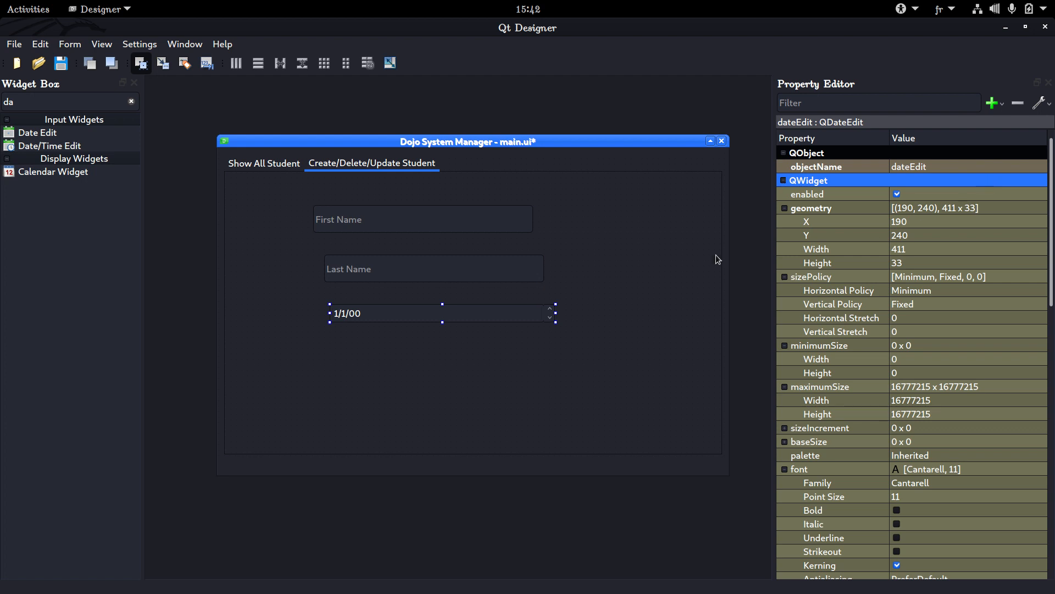
left_click(602, 252)
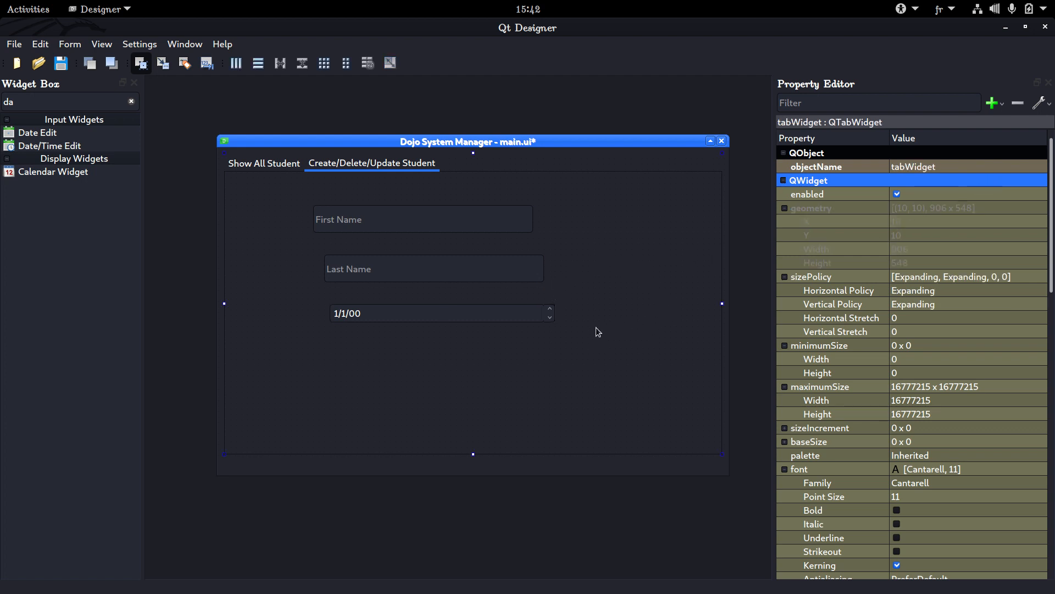
left_click(443, 320)
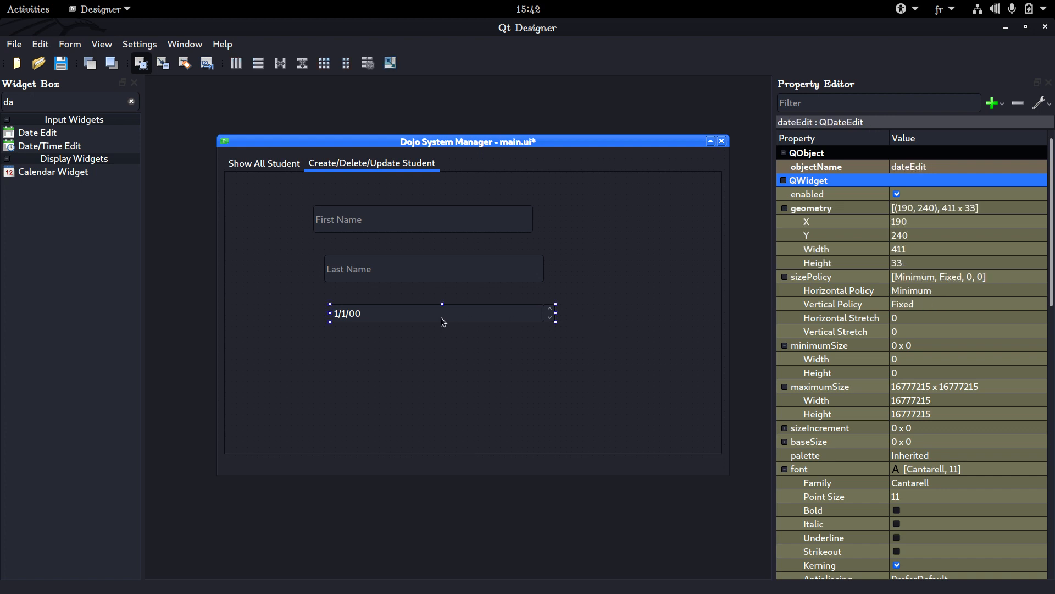
left_click(562, 277)
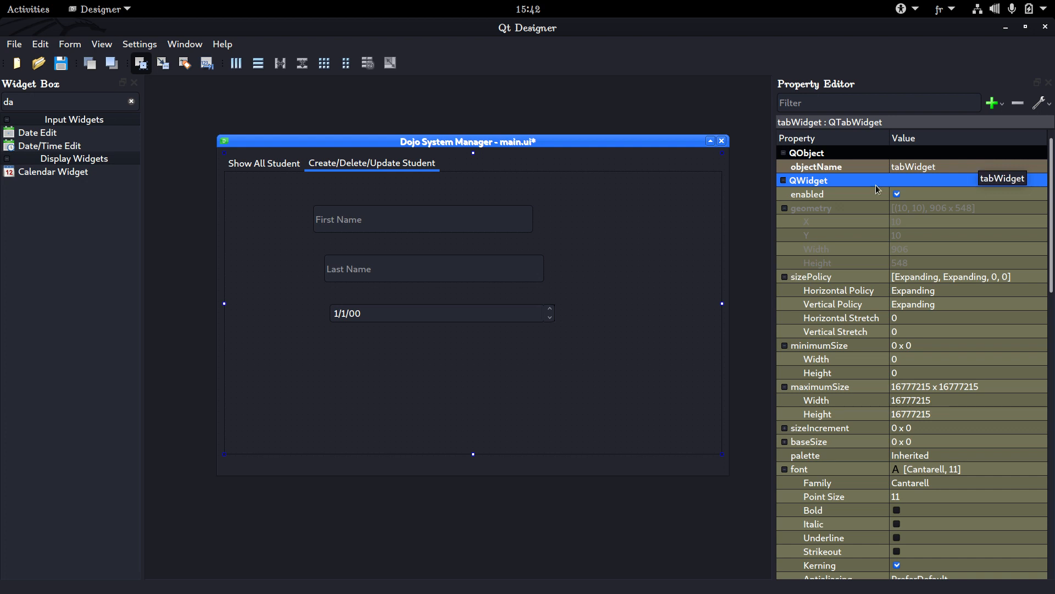
Move the Last Name line edit to X 160 so it aligns with the First Name line edit
left_click(486, 272)
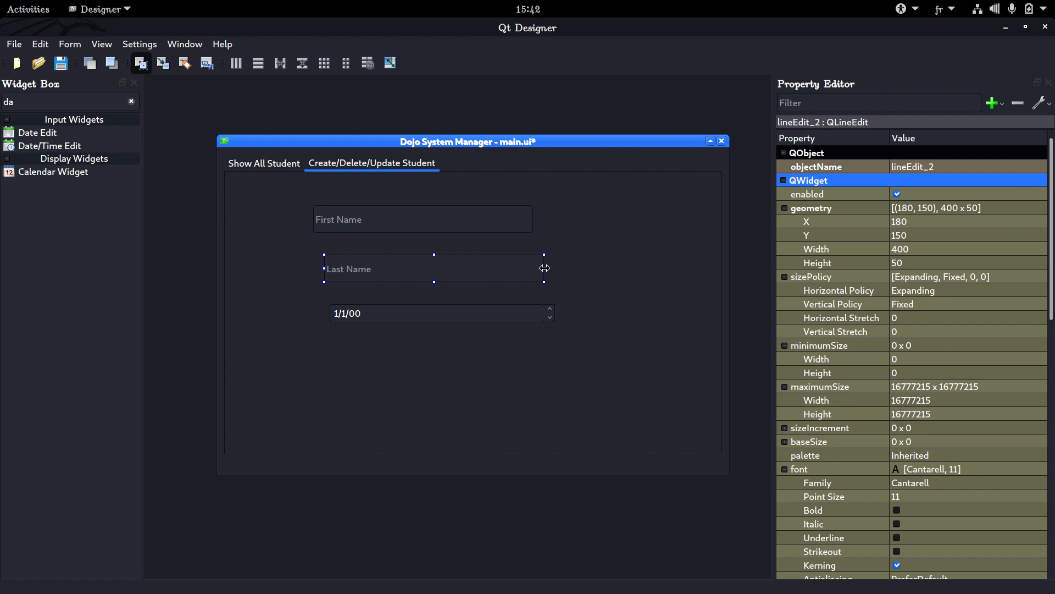
left_click(584, 260)
left_click(493, 276)
key("Left")
key("Left")
Set the objectName of the line edit with the Last Name placeholder to "line_edit_first_name"
left_click(951, 167)
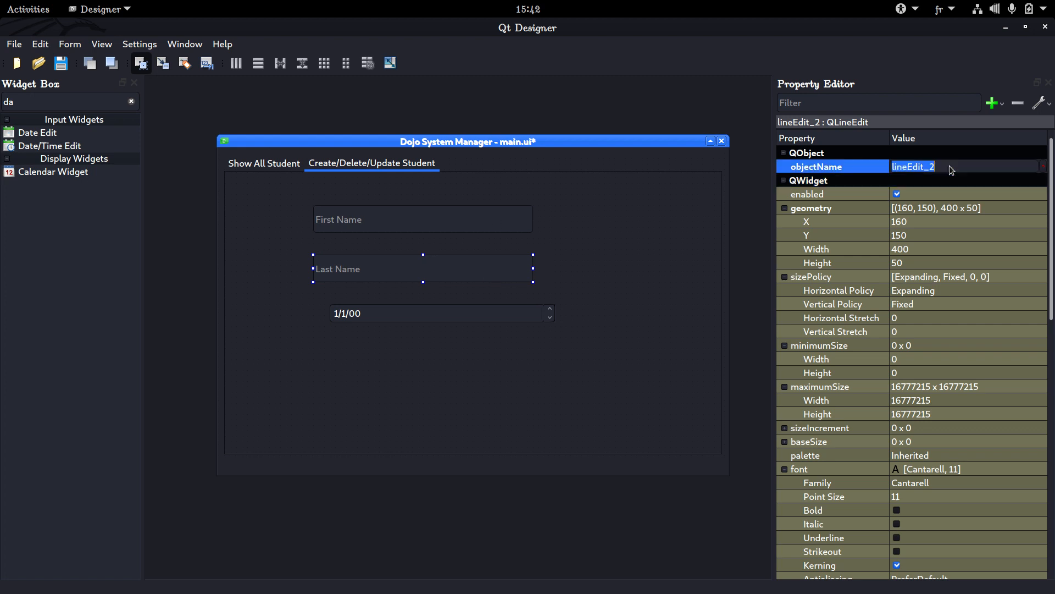
type("line_edit_first_name")
key("Return")
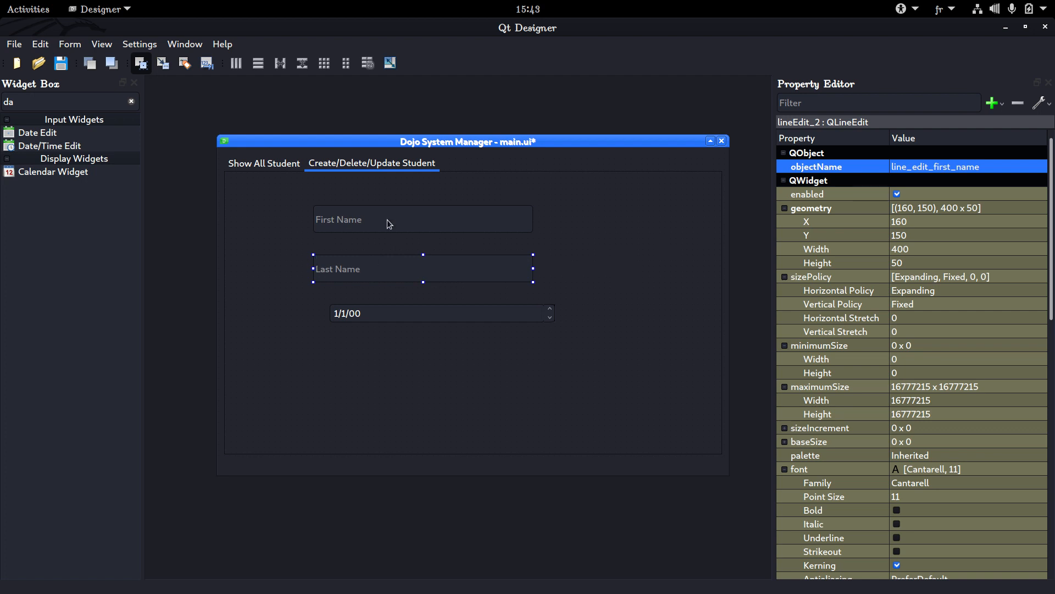
left_click(915, 166)
left_click(917, 165)
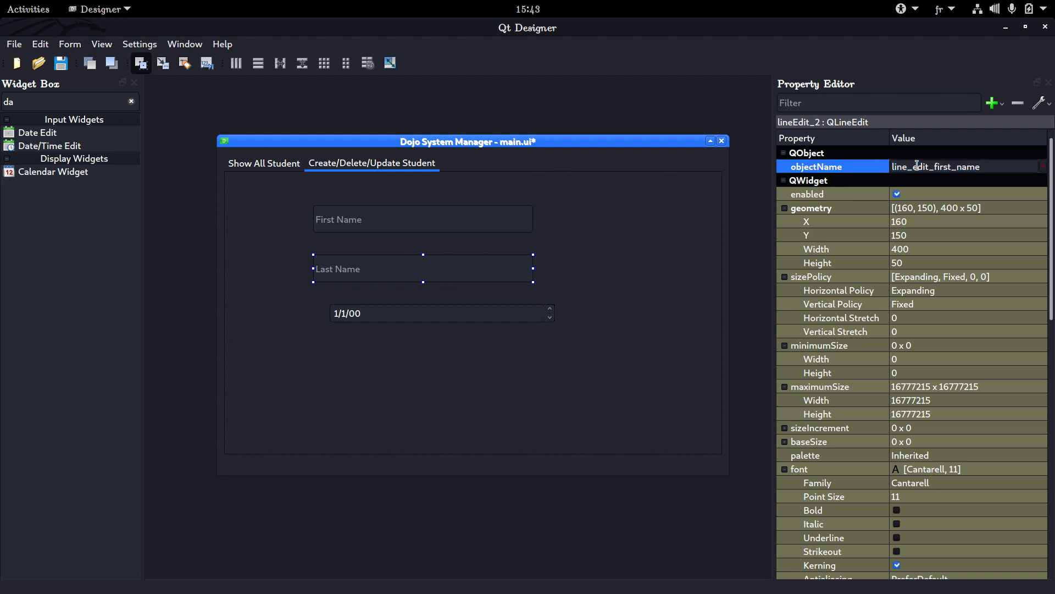
Undo the last objectName change on the Last Name line edit and save the form main.ui
left_click(599, 241)
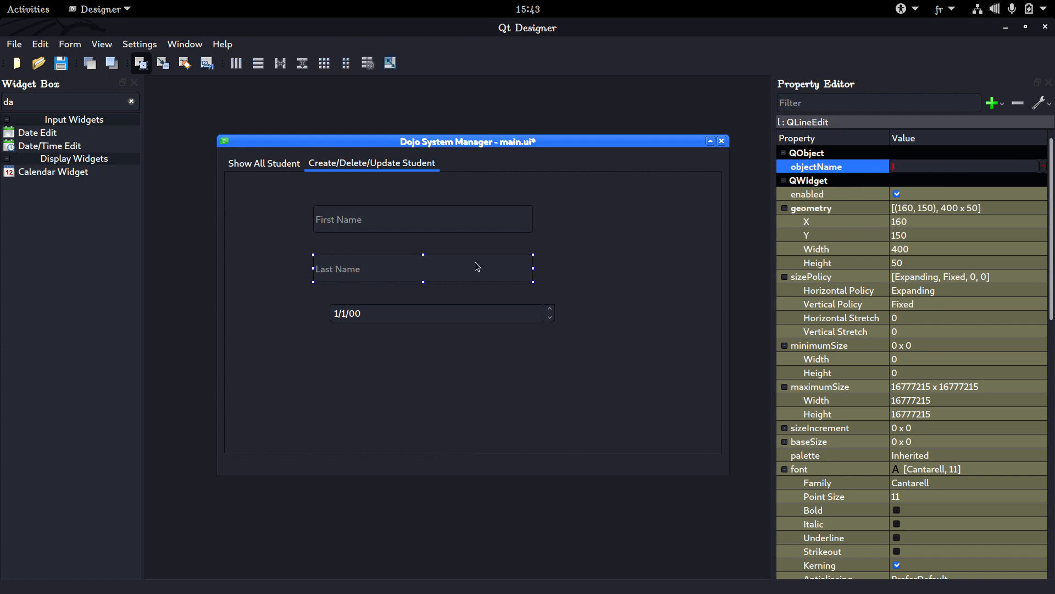
key("ctrl+z")
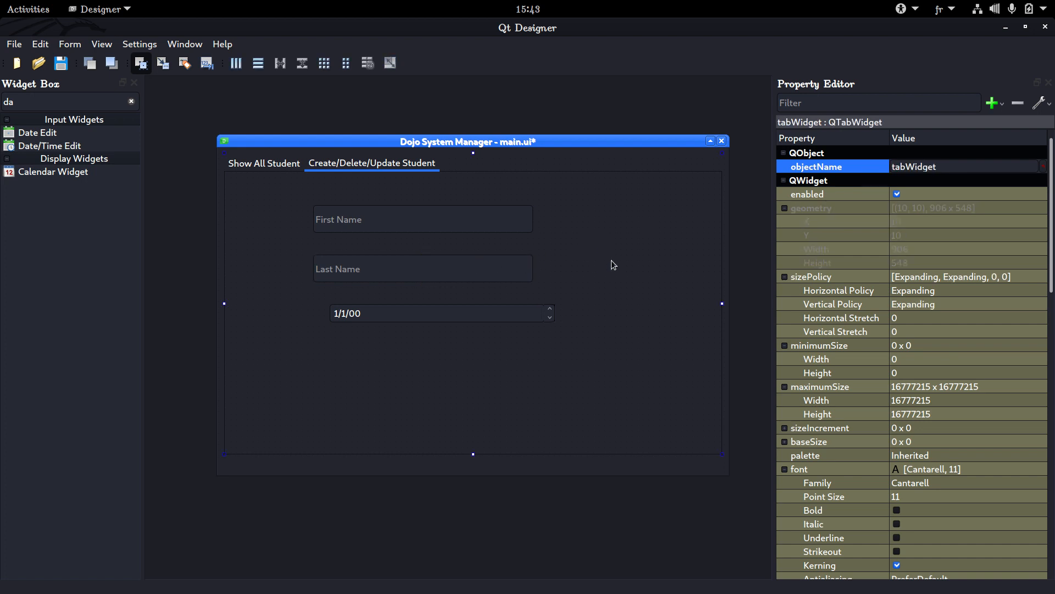
key("ctrl+s")
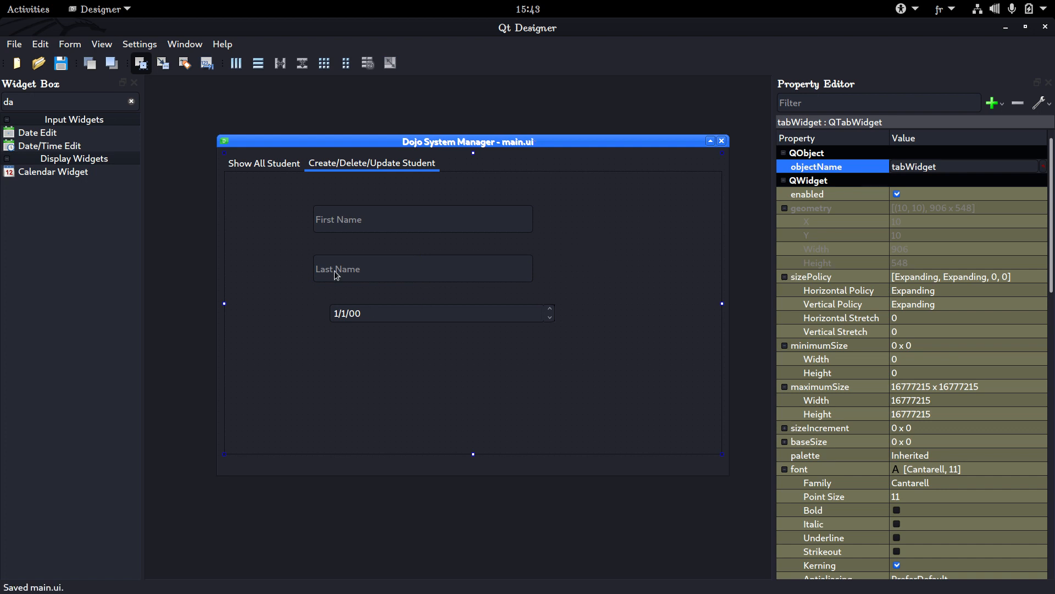
Review the student table on the Show All Student page, and return to the Create/Delete/Update Student page
left_click(253, 162)
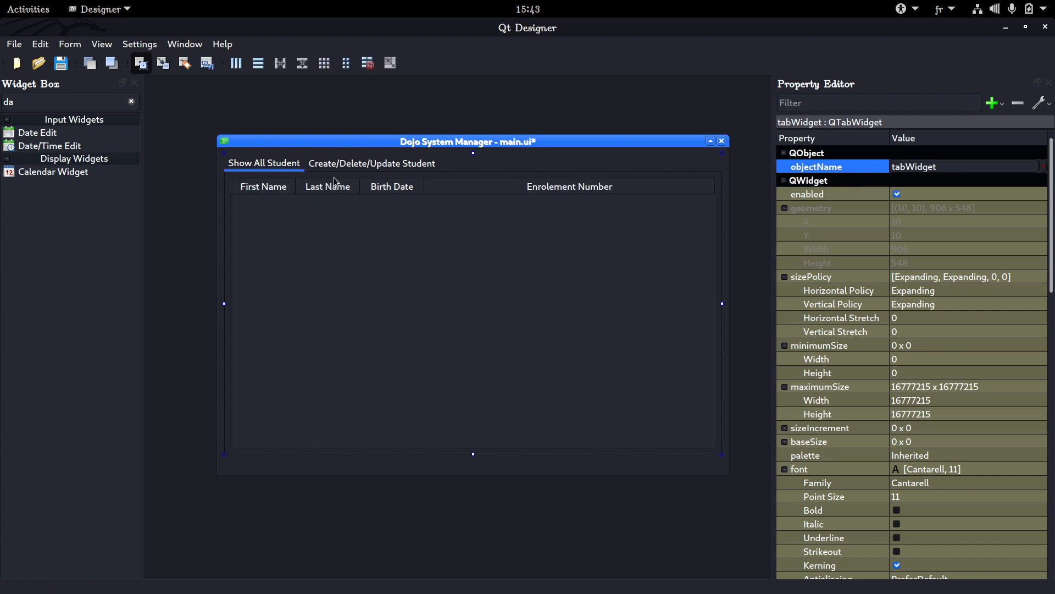
left_click(408, 171)
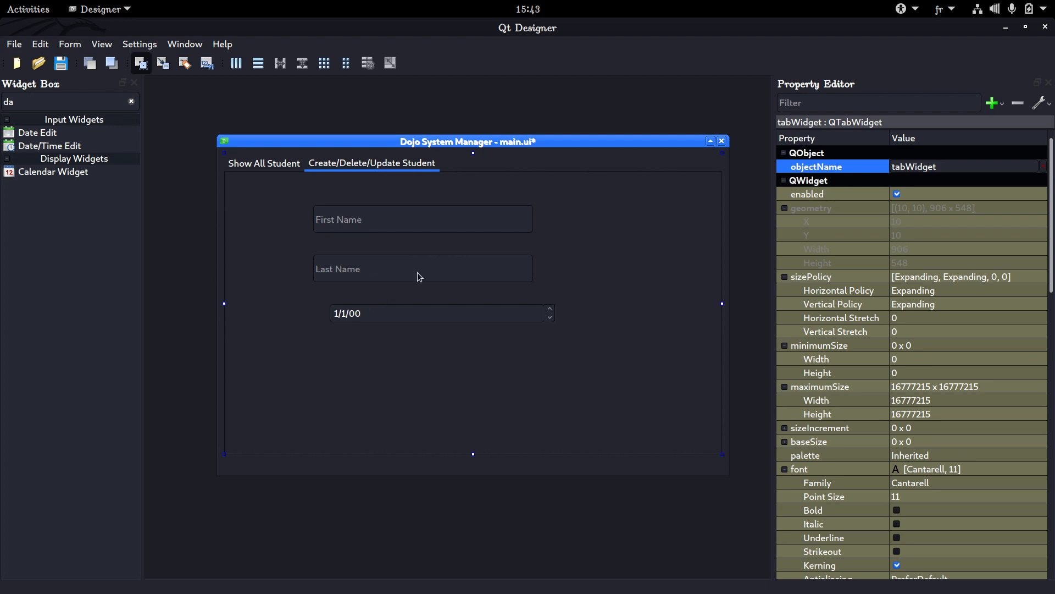
key("super")
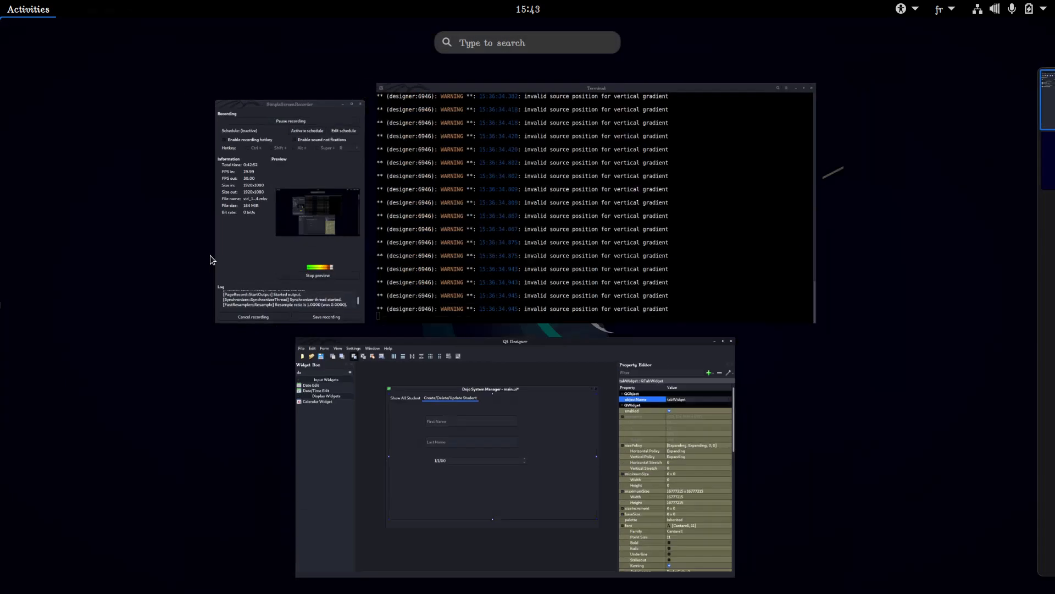
left_click(261, 218)
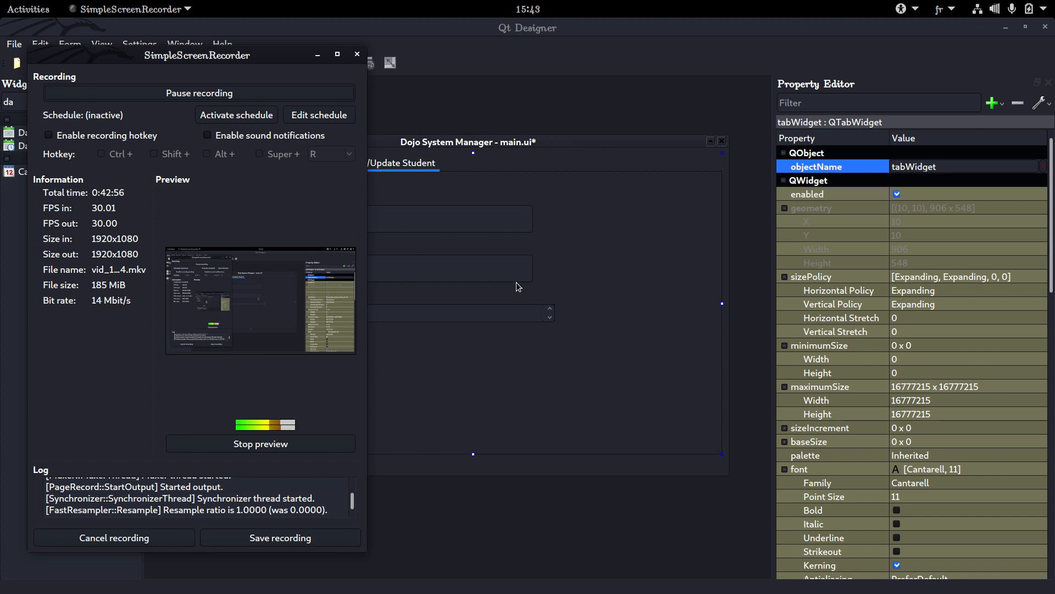
left_click(686, 267)
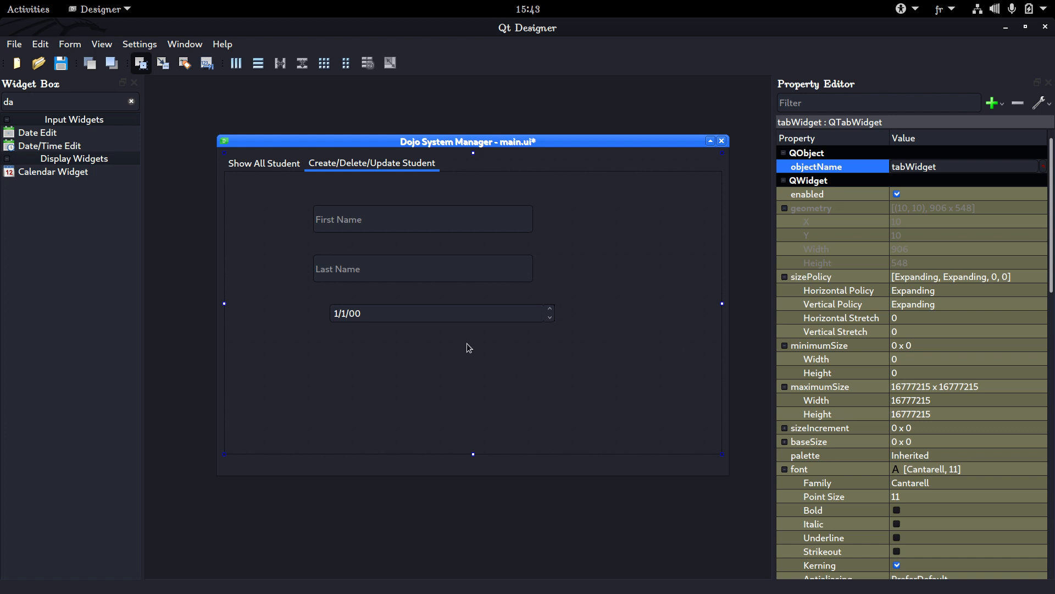
key("alt+Tab")
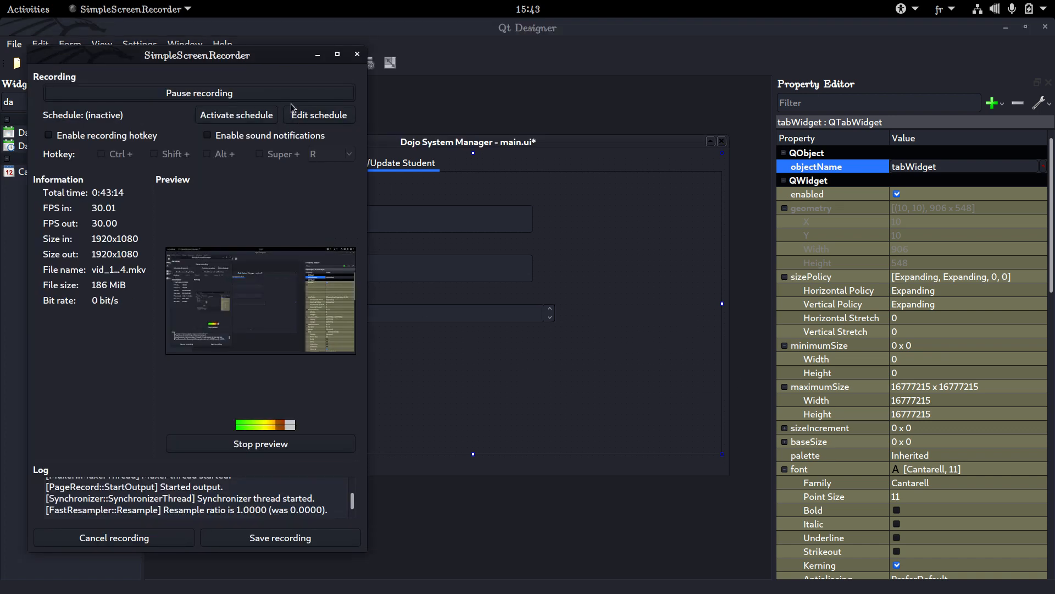